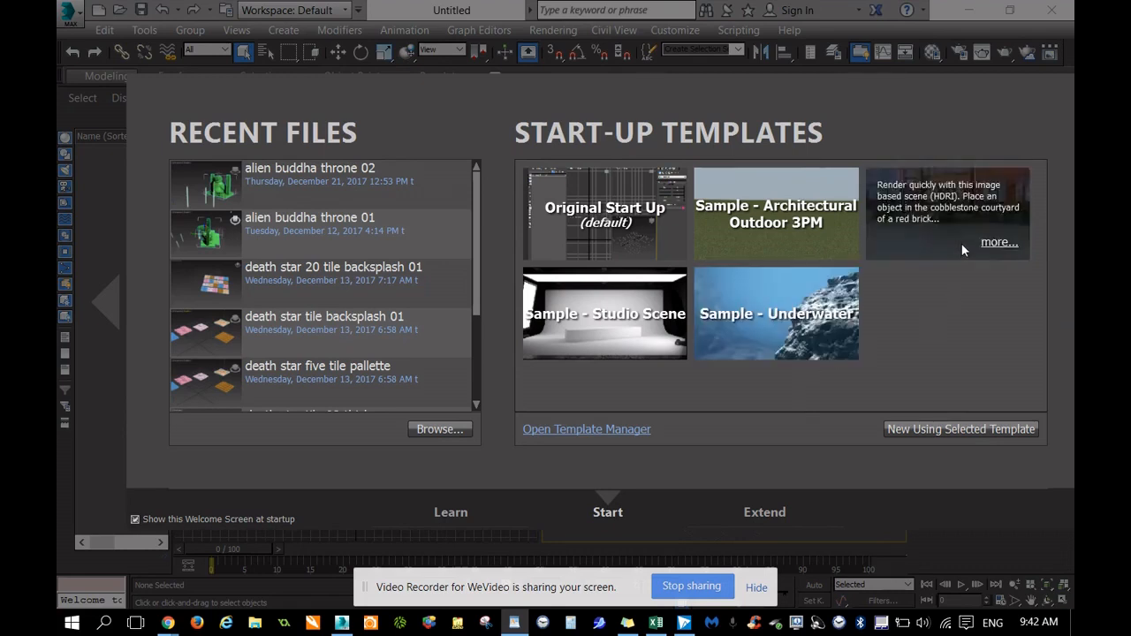
Step: Create a new scene from the Original Start Up (default) template
mouse_move(635, 349)
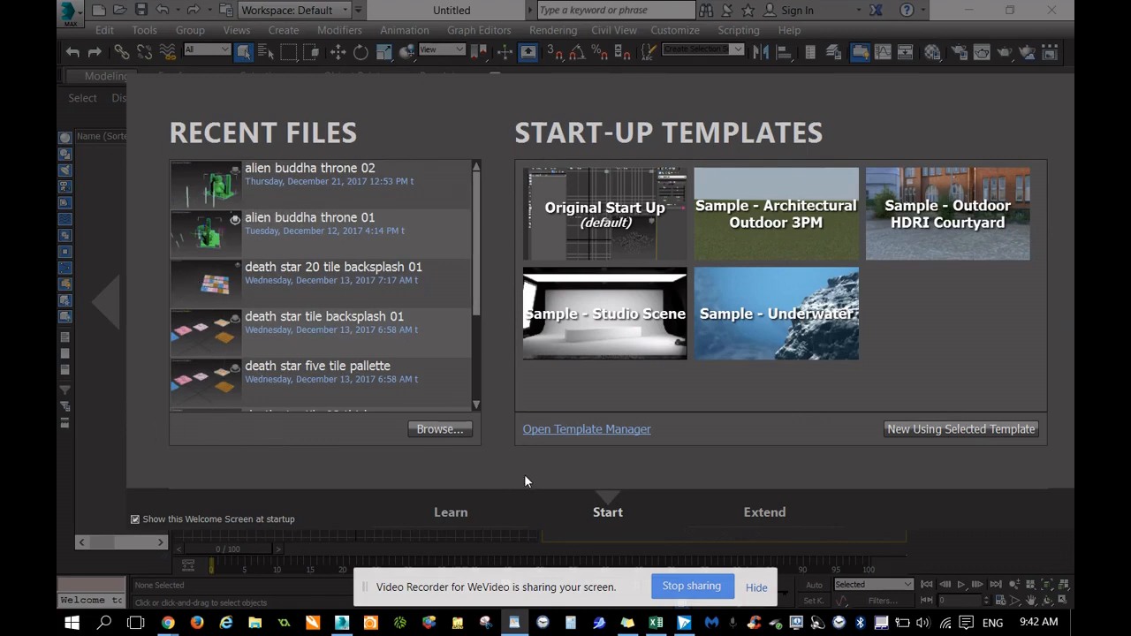
mouse_move(607, 235)
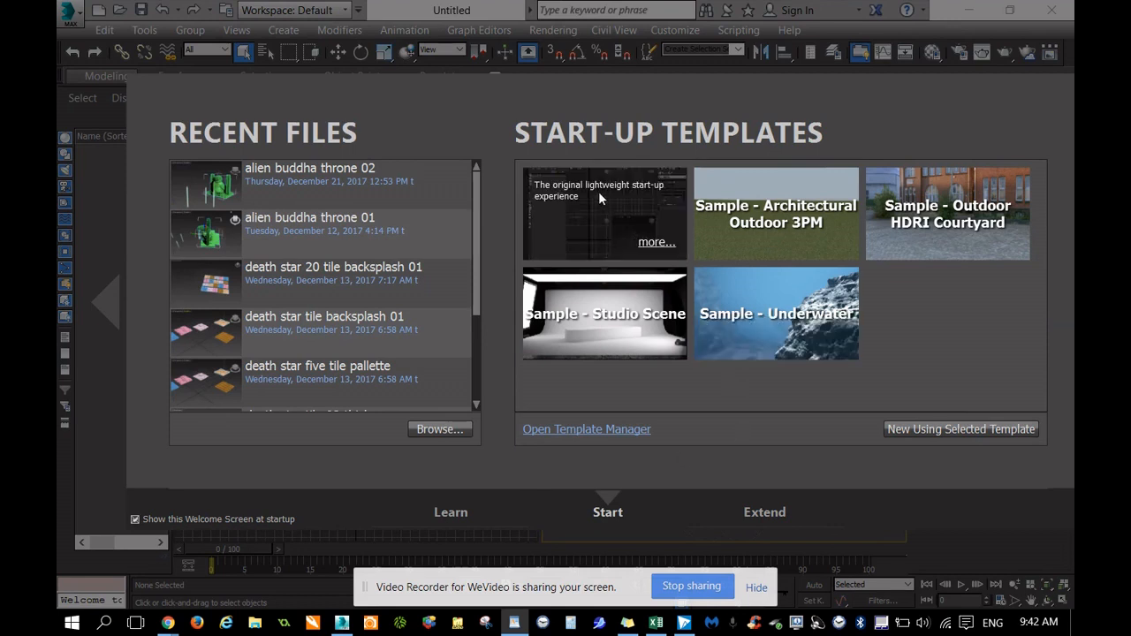
left_click(594, 225)
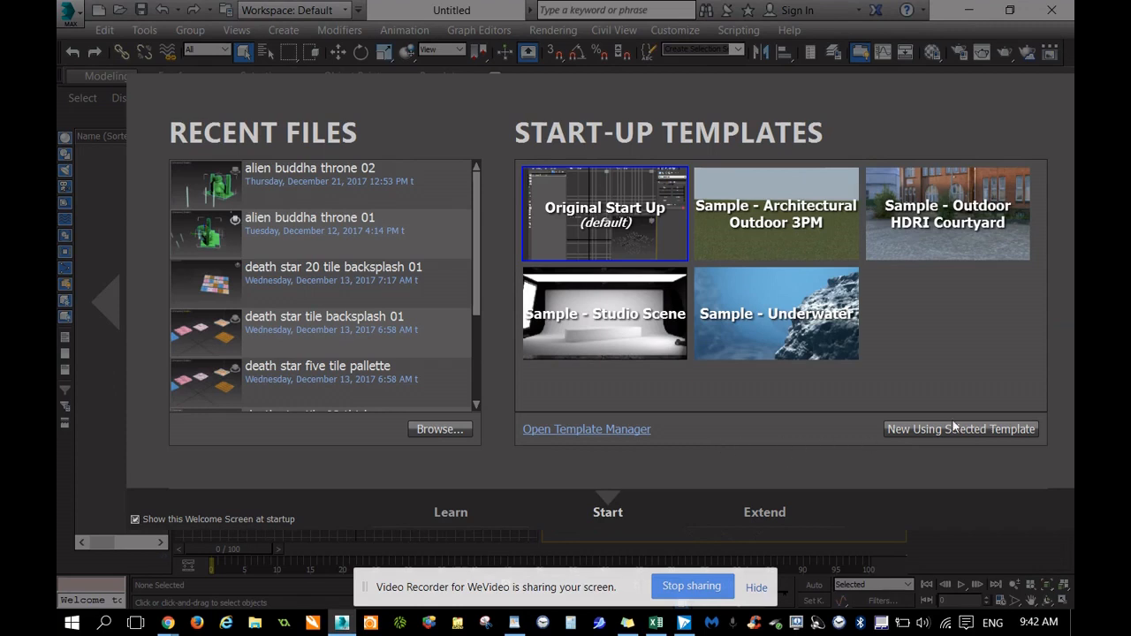
left_click(974, 428)
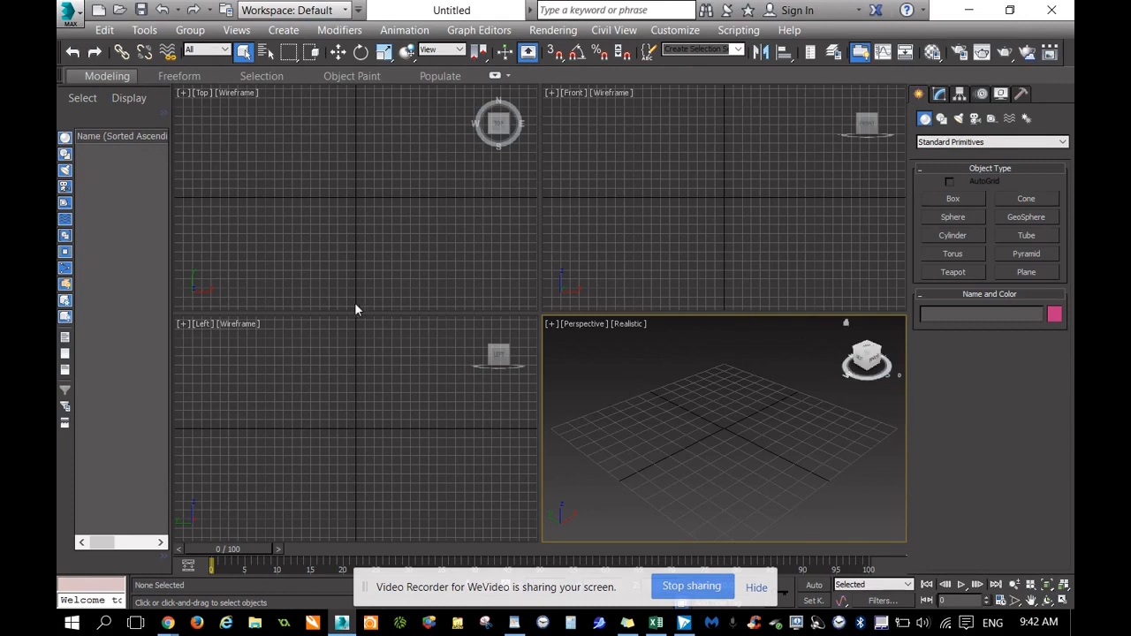
left_click(757, 591)
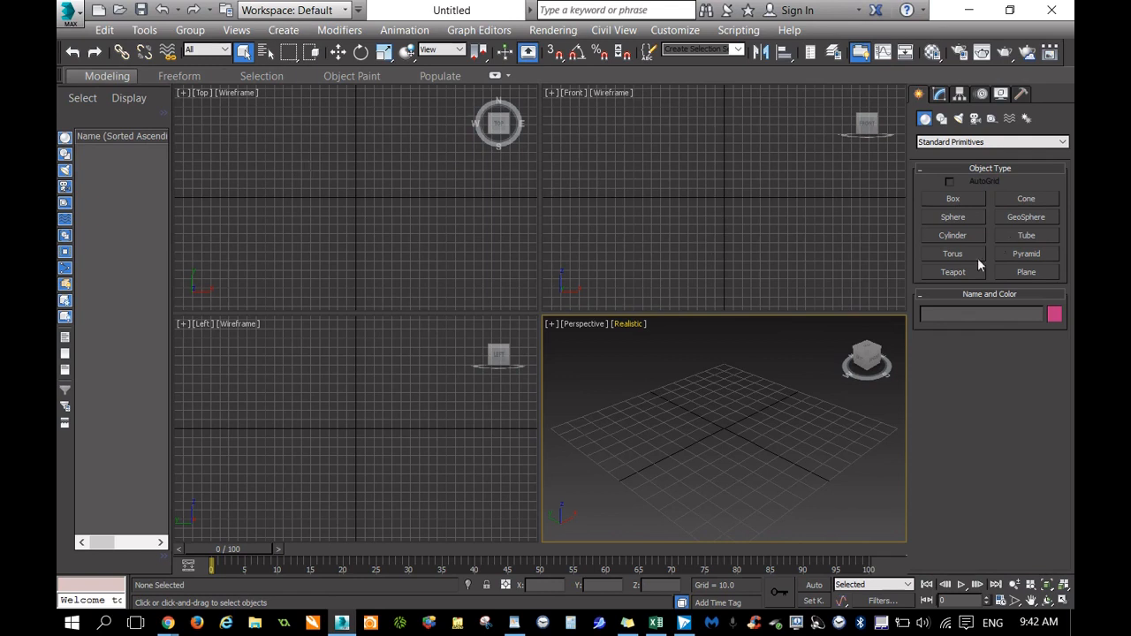
Step: Create a standard primitive box in the Perspective viewport, about 39.5 long, 66.1 wide and 41.1 high
left_click(284, 32)
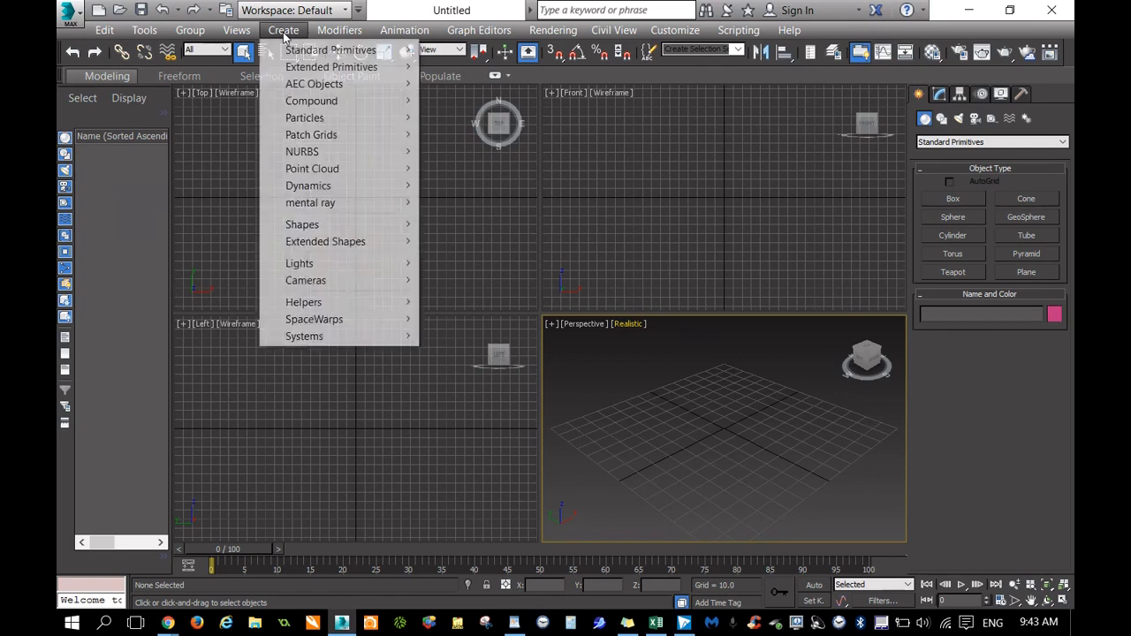
mouse_move(339, 55)
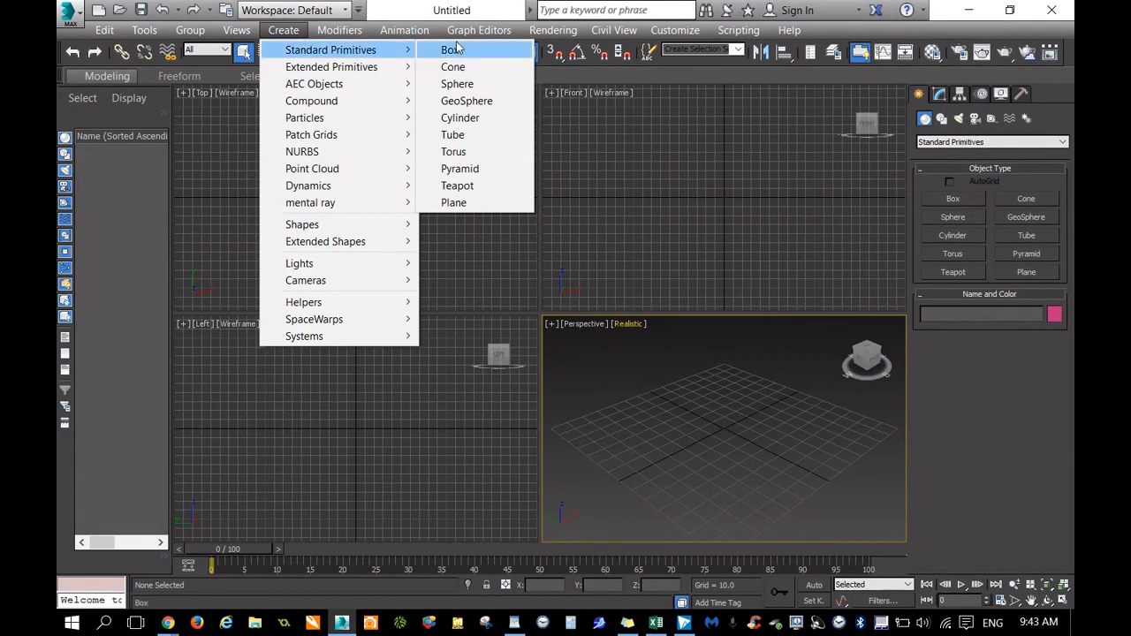
left_click(1058, 143)
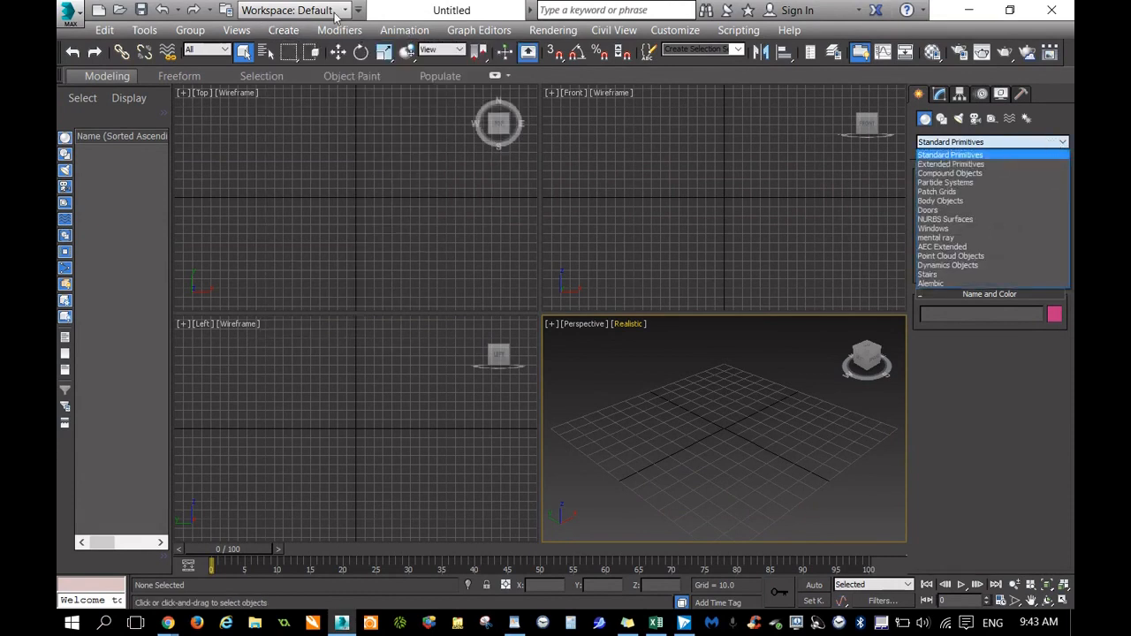
left_click(288, 34)
left_click(287, 33)
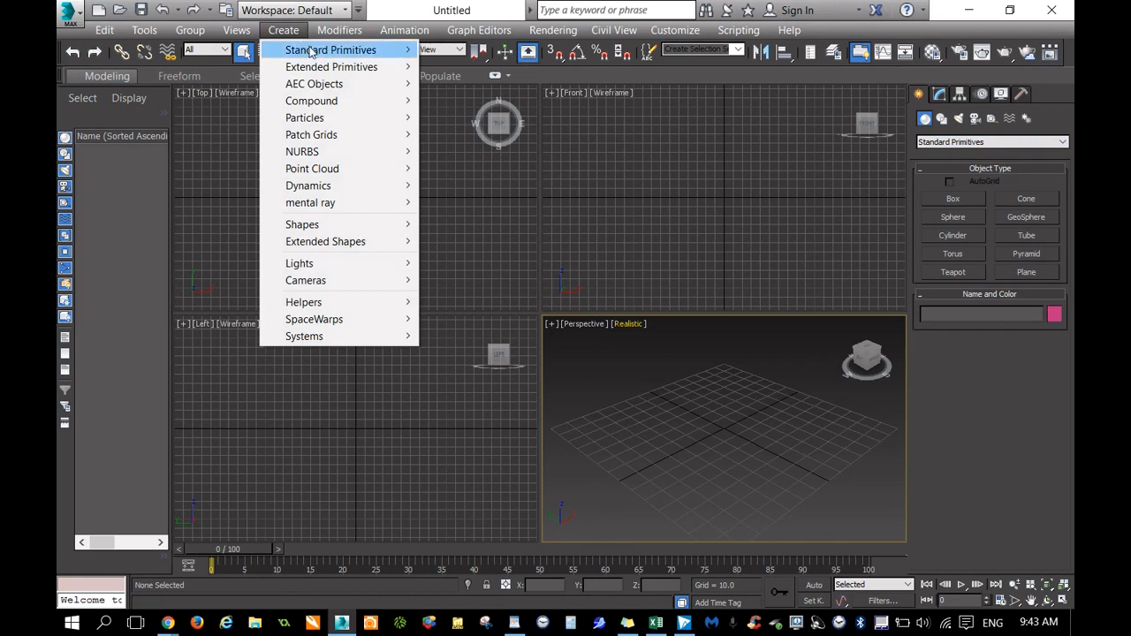
mouse_move(389, 50)
left_click(449, 50)
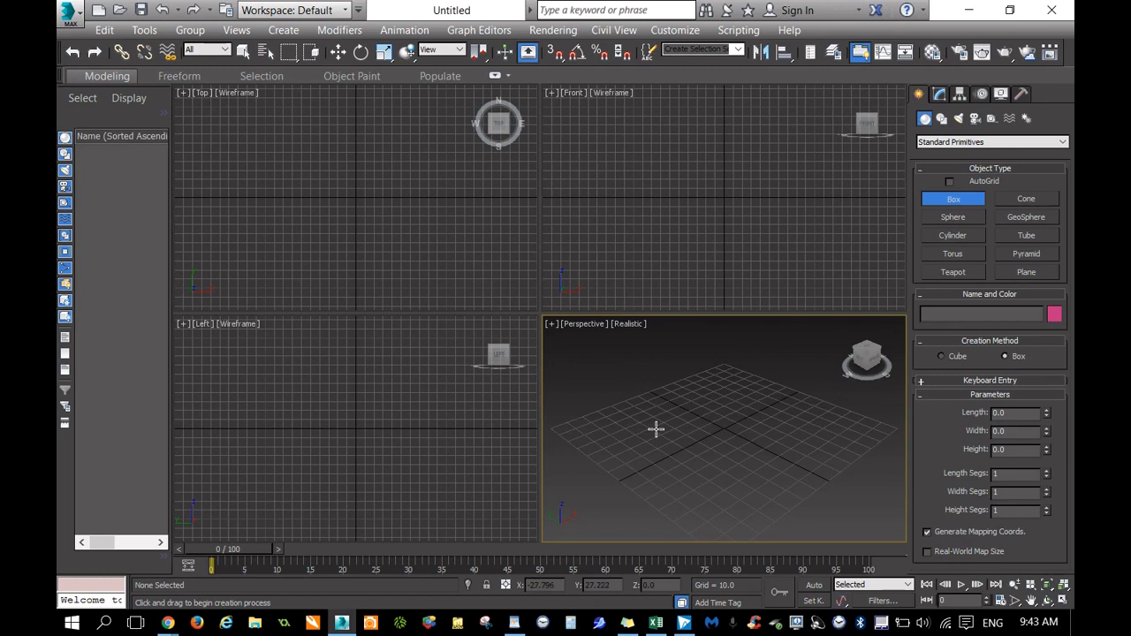
left_click_drag(656, 428, 784, 413)
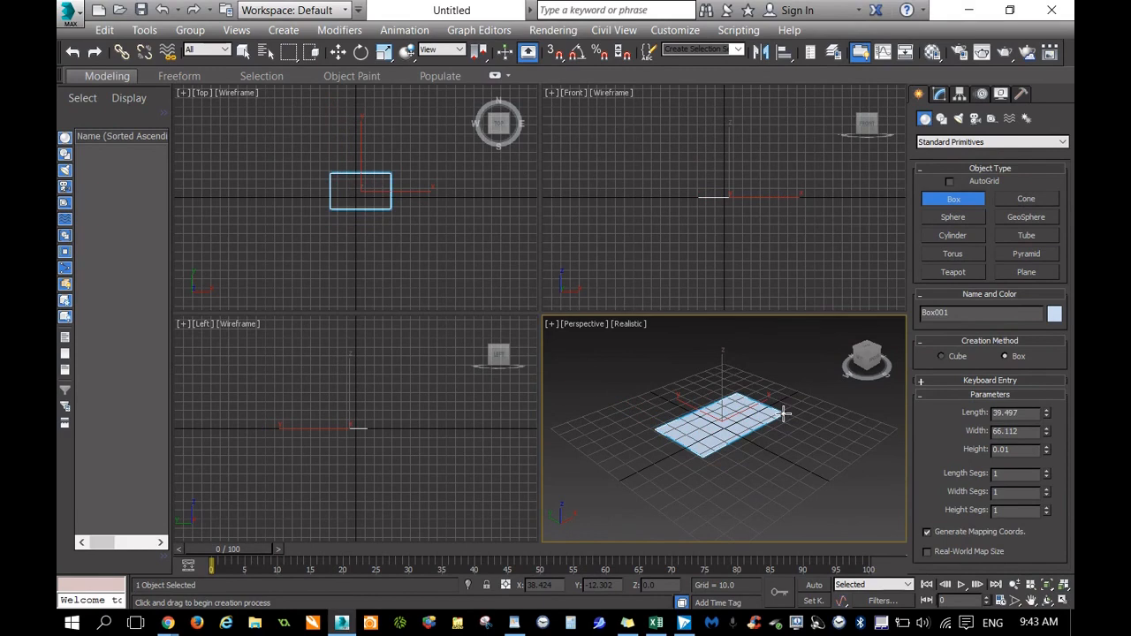
left_click_drag(784, 413, 784, 412)
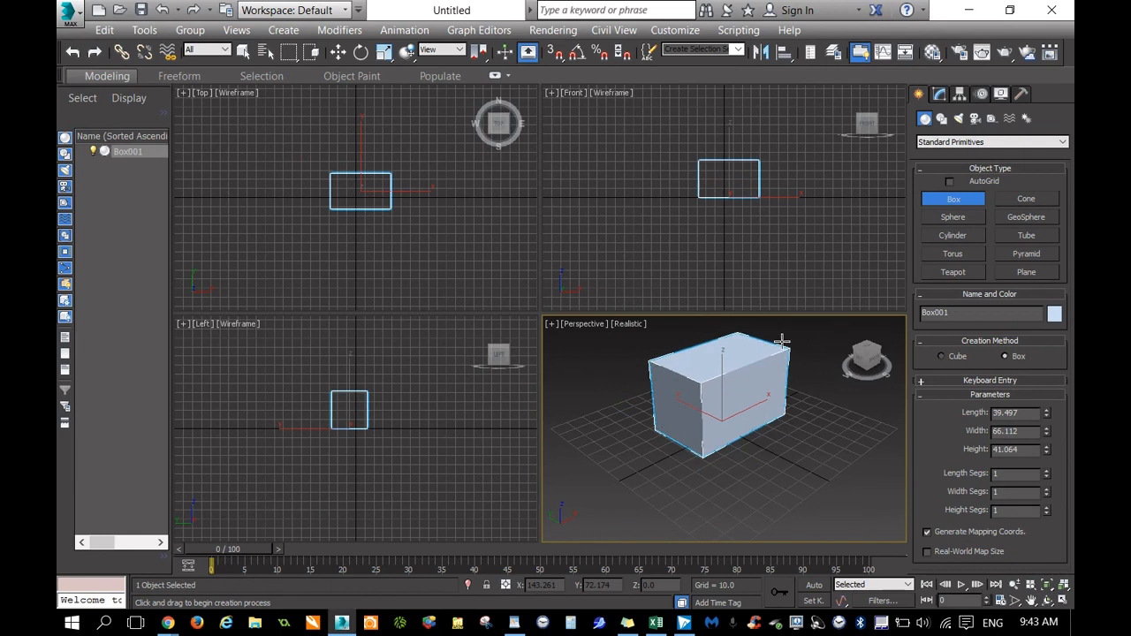
left_click(782, 340)
Step: Examine the box from several angles by orbiting the Perspective viewport, including a straight-on front view
mouse_move(862, 358)
left_mouse_down()
mouse_move(835, 385)
mouse_move(875, 411)
mouse_move(862, 371)
mouse_move(871, 361)
left_mouse_up()
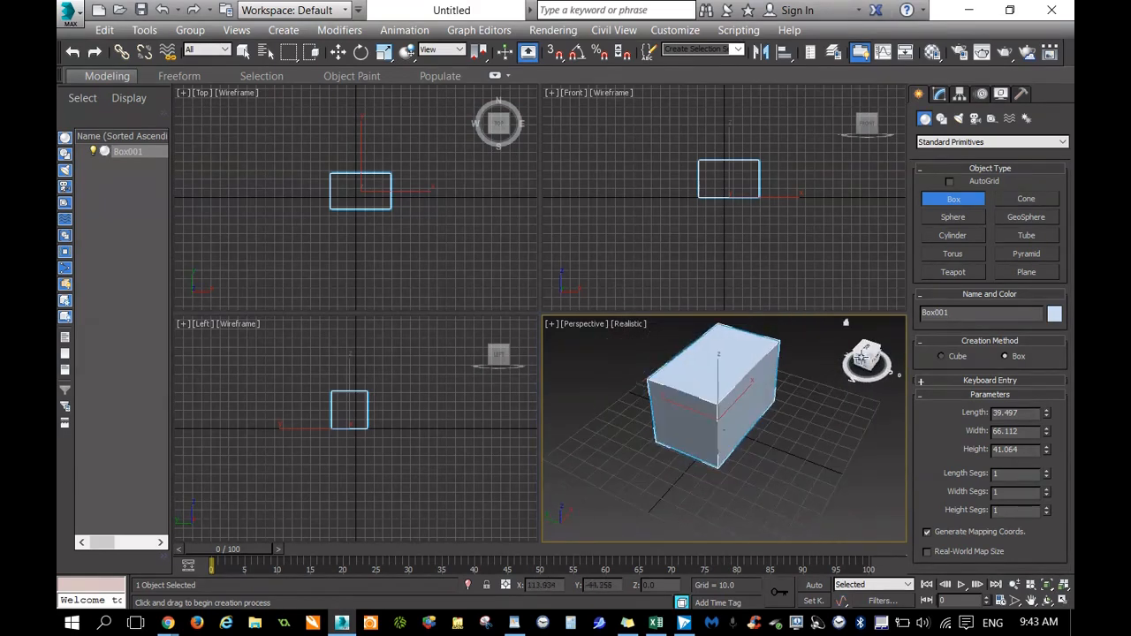
left_click_drag(867, 354, 856, 419)
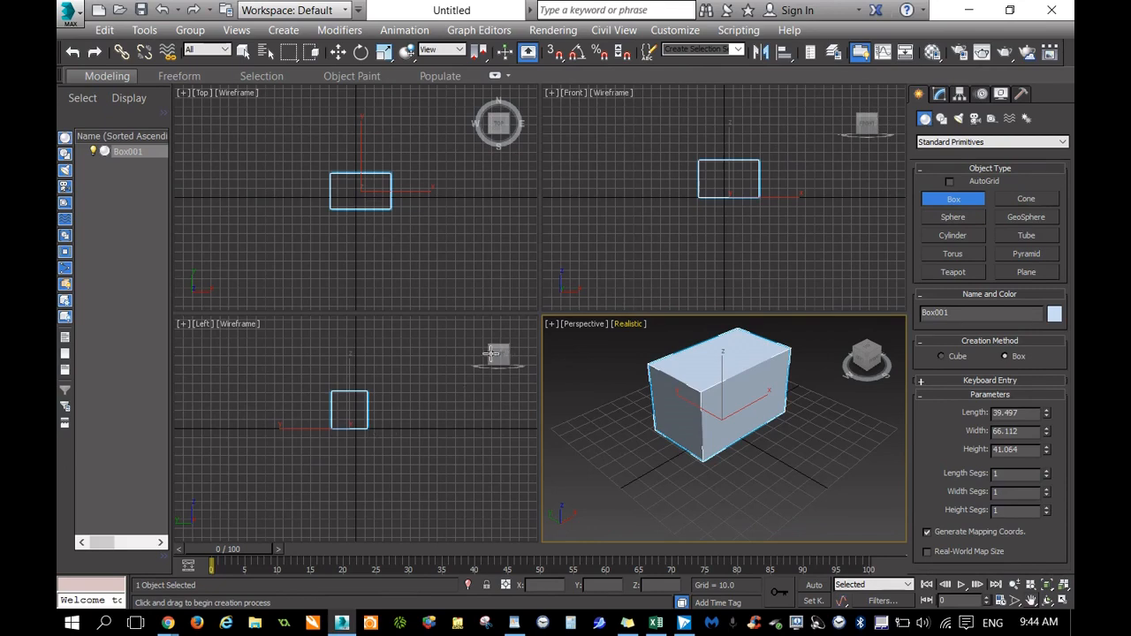
left_click(867, 124)
middle_click_drag(734, 203, 866, 121, "alt")
left_click(866, 121)
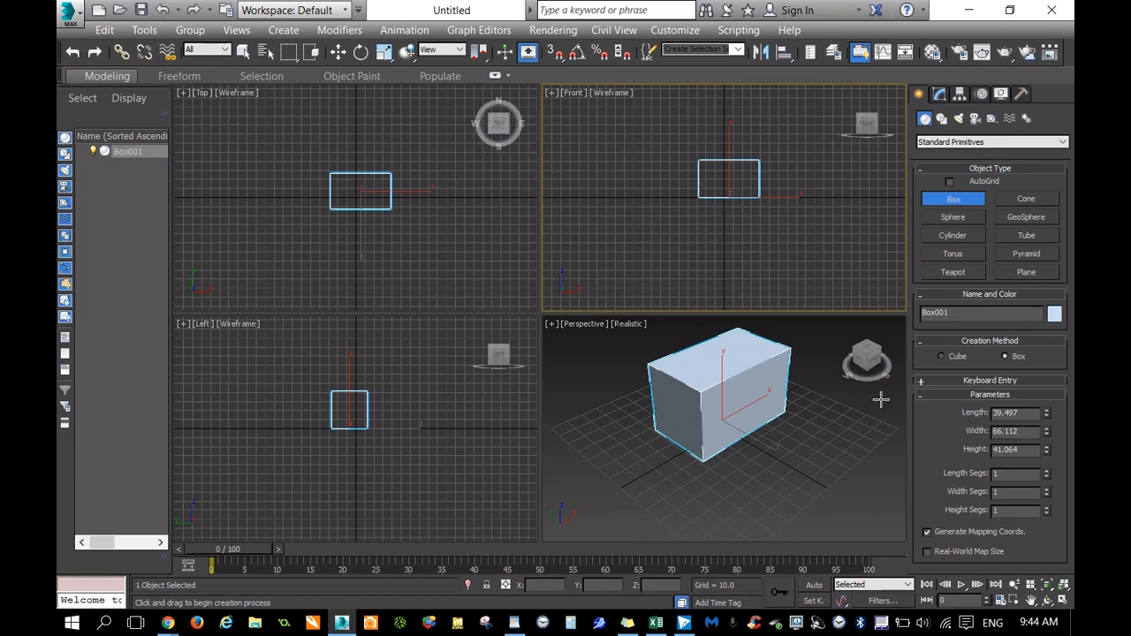
mouse_move(865, 354)
left_mouse_down()
mouse_move(851, 358)
mouse_move(869, 358)
mouse_move(868, 347)
mouse_move(864, 357)
left_mouse_up()
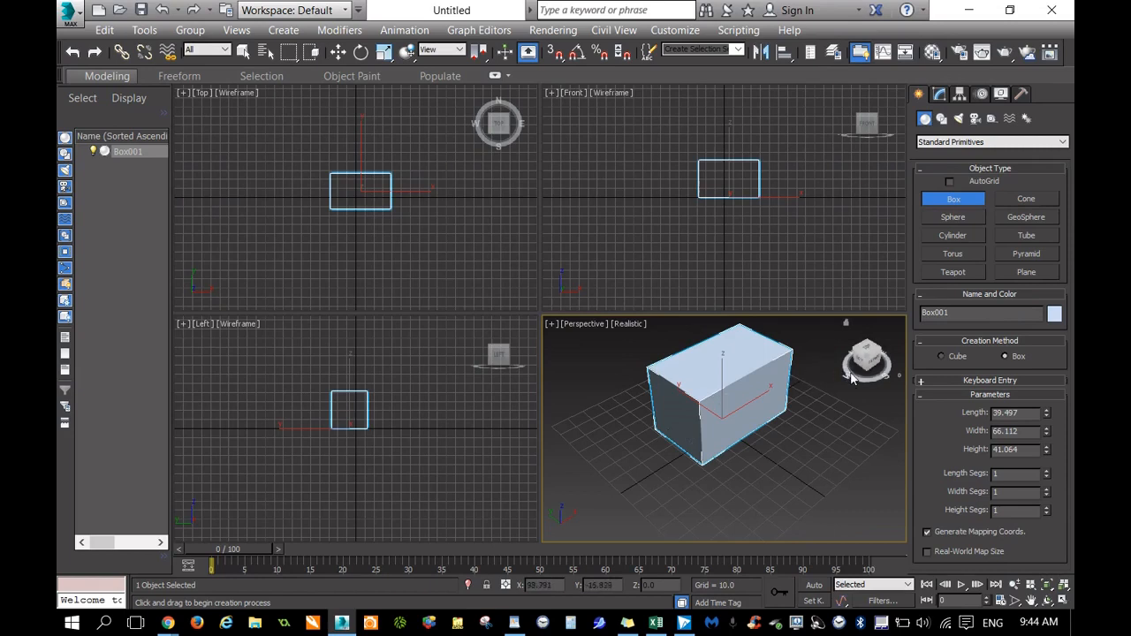
mouse_move(873, 360)
left_mouse_down()
mouse_move(839, 369)
mouse_move(875, 378)
left_mouse_up()
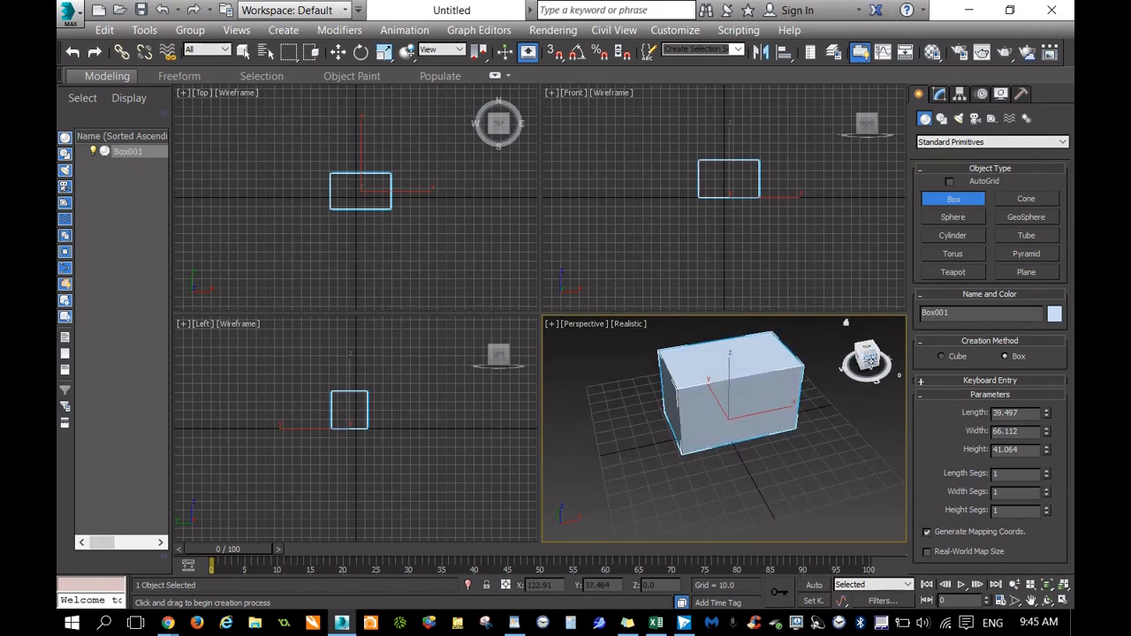
left_click(869, 364)
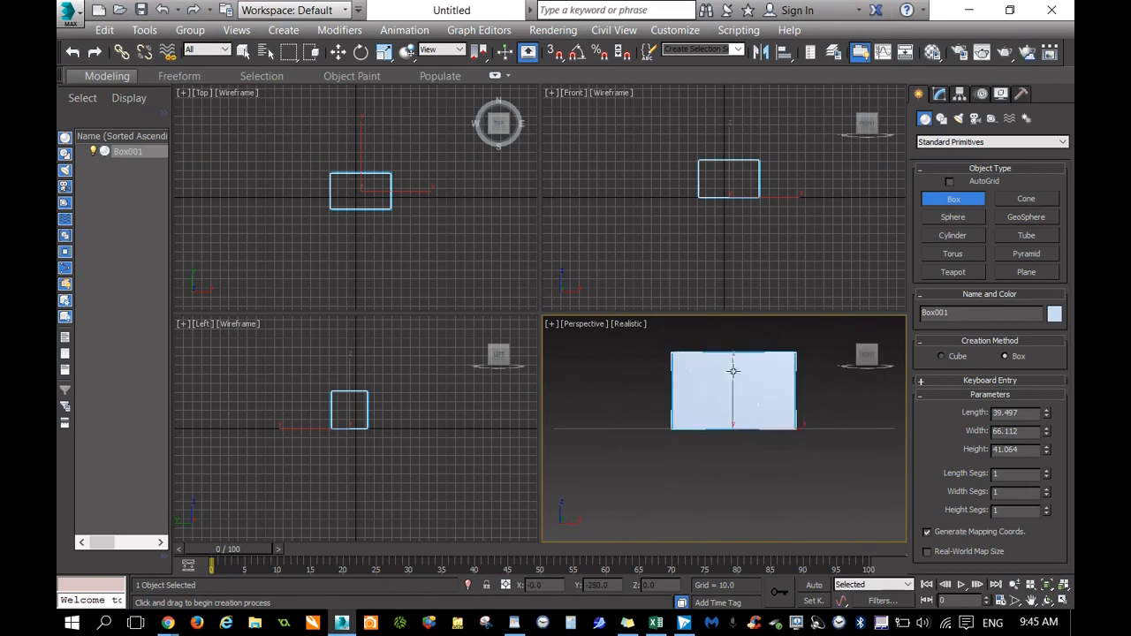
left_click(869, 358)
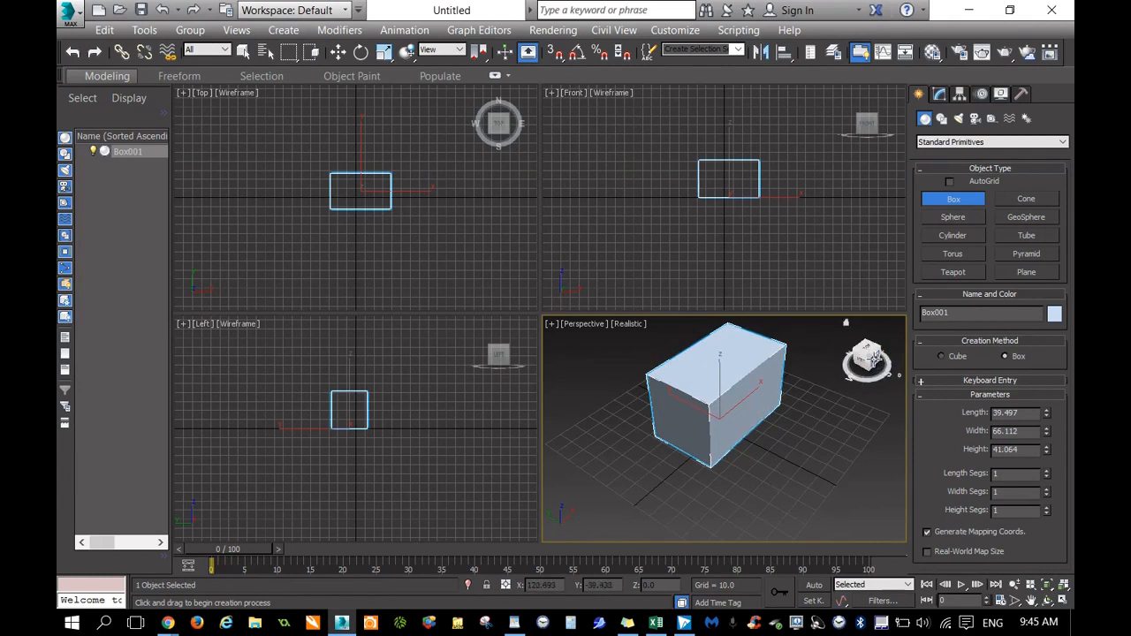
left_click(869, 356)
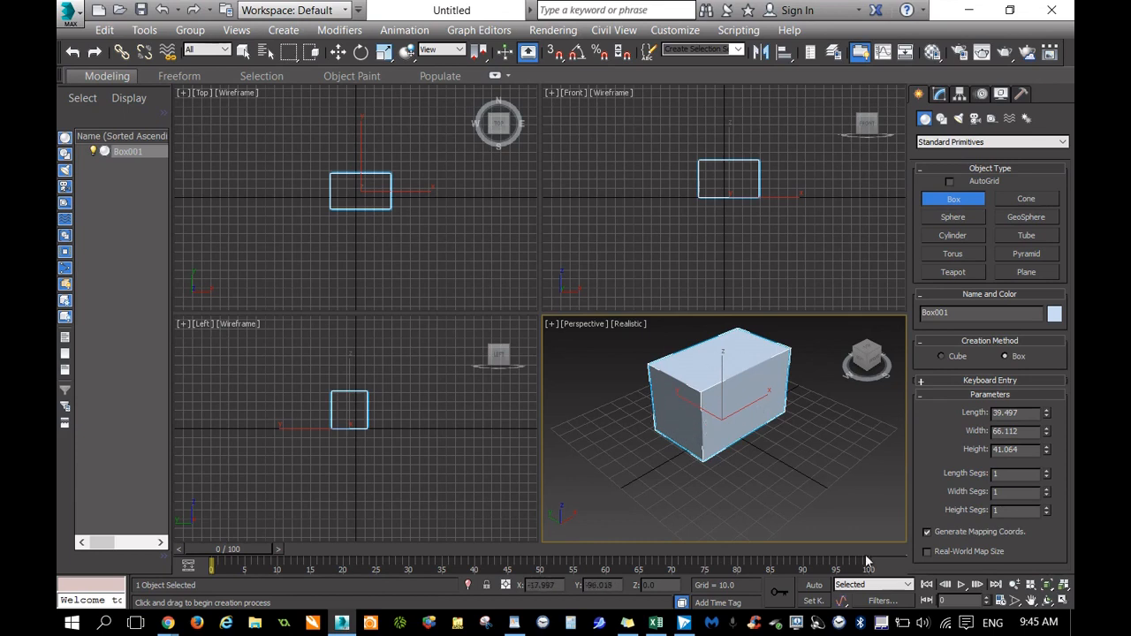
Step: Set the box's length segments to 3 and width segments to 2
left_click(1047, 470)
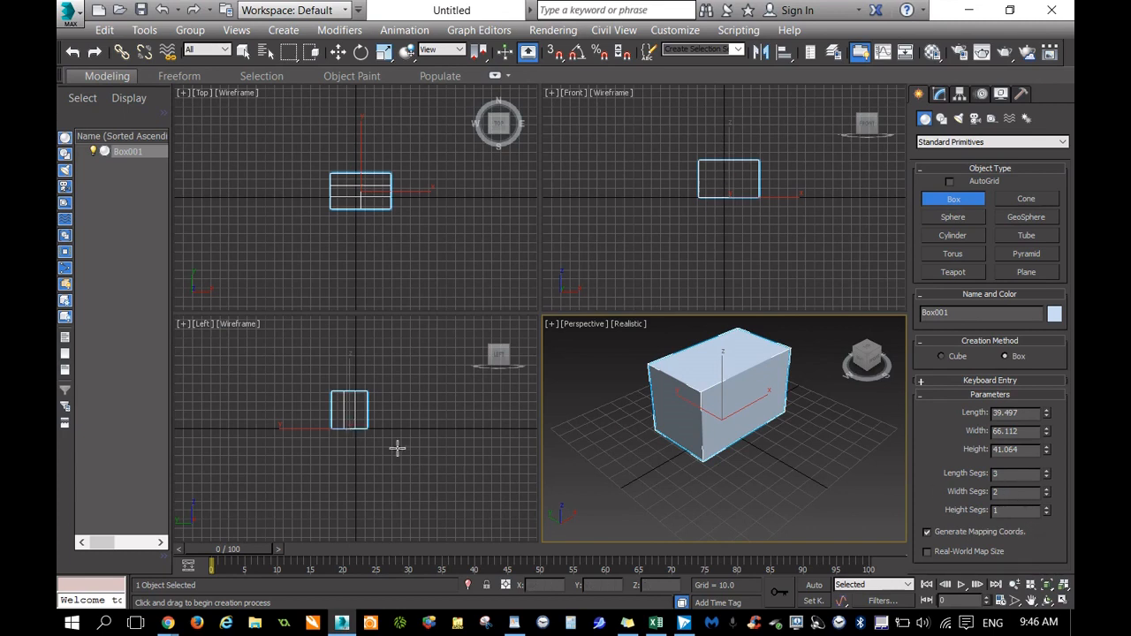
scroll(416, 215, "down", 2)
scroll(416, 214, "up", 5)
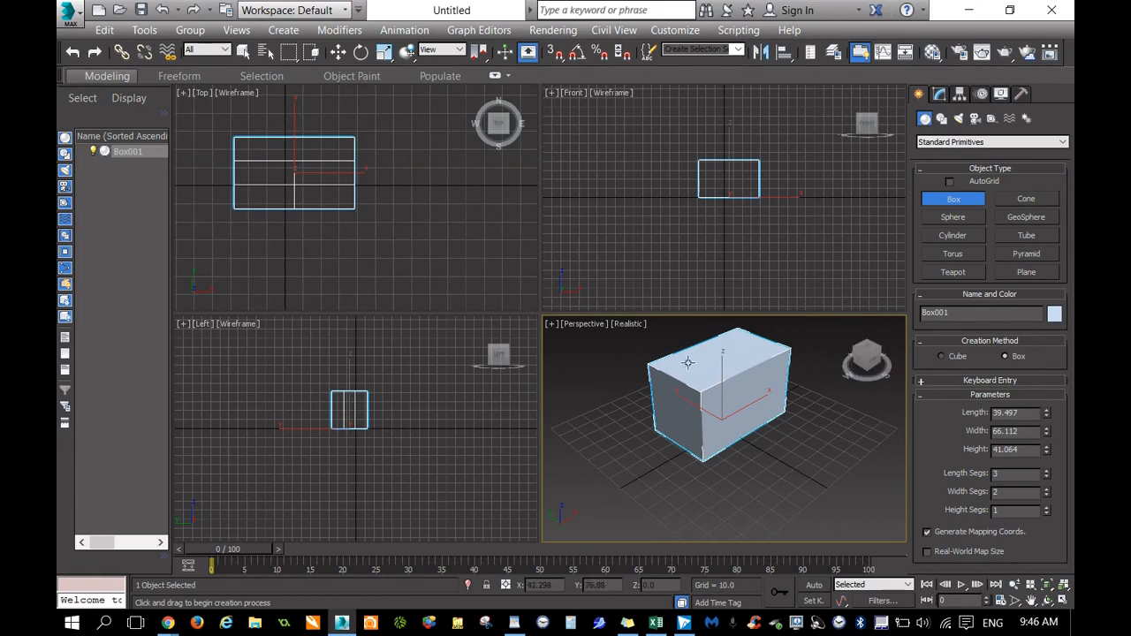
Step: Turn on Edged Faces shading in the Perspective viewport and inspect the box's segment divisions
left_click(626, 325)
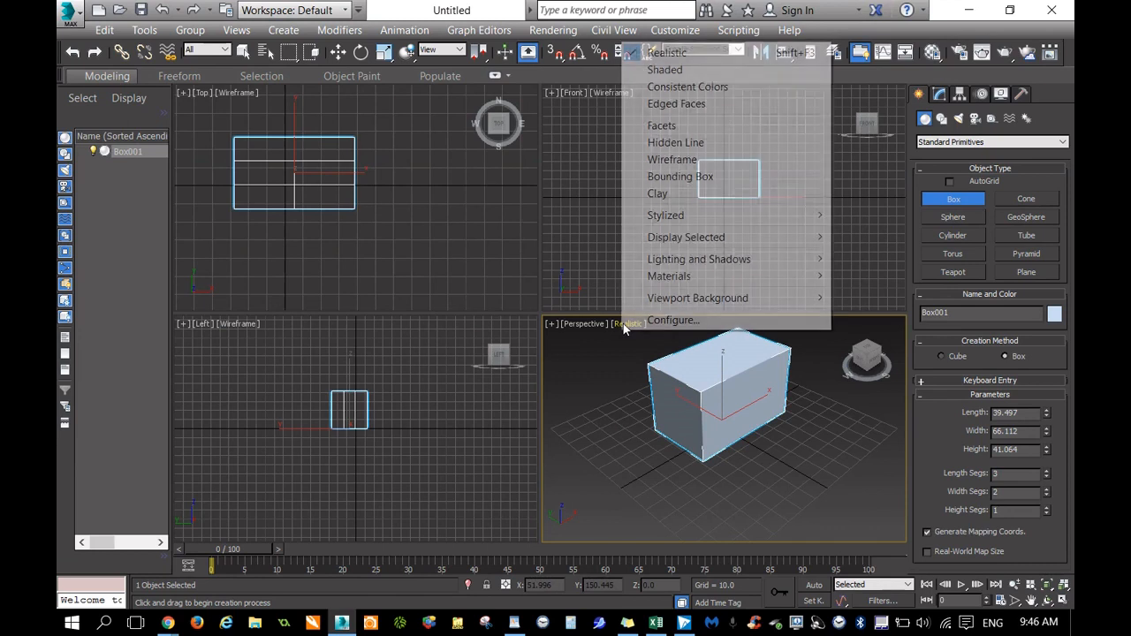
left_click(682, 105)
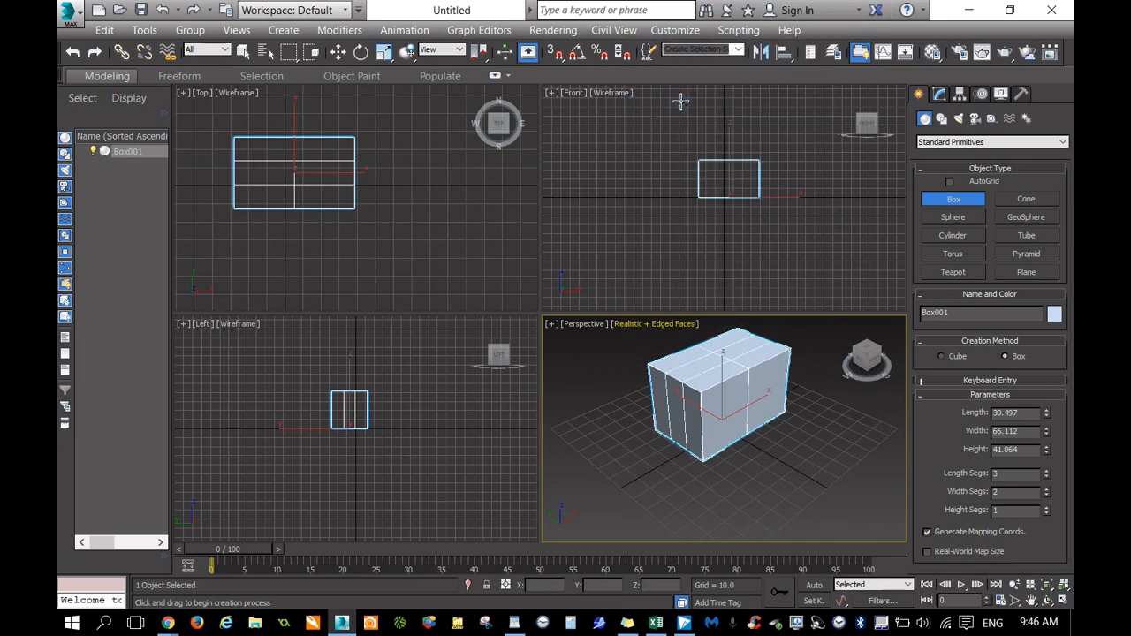
left_click(870, 355)
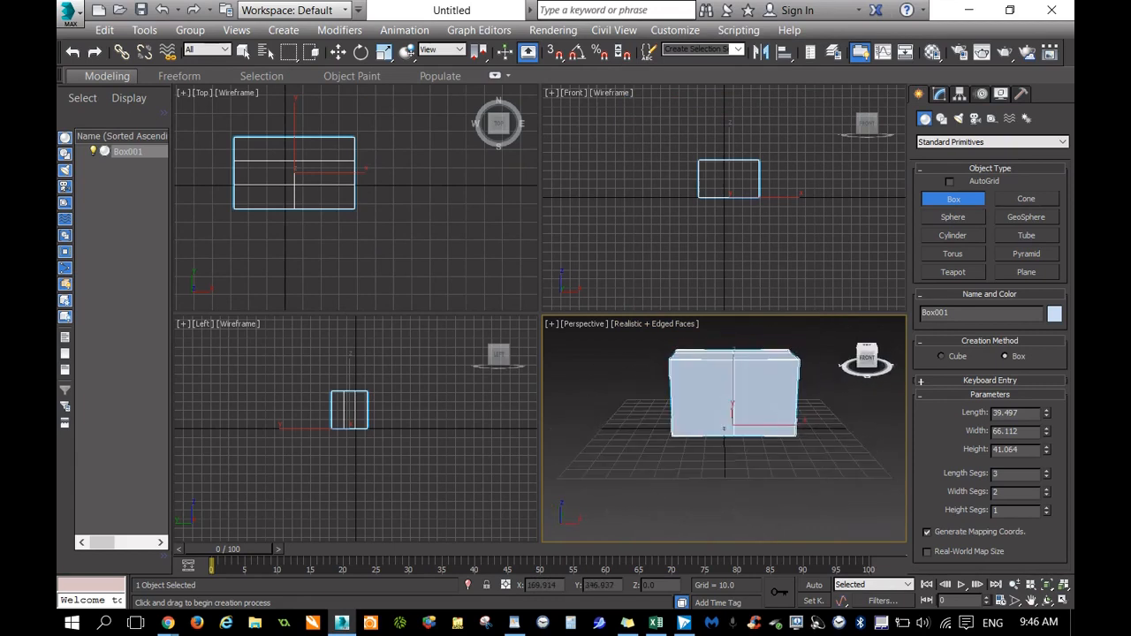
mouse_move(868, 357)
left_mouse_down()
mouse_move(884, 352)
mouse_move(878, 375)
left_mouse_up()
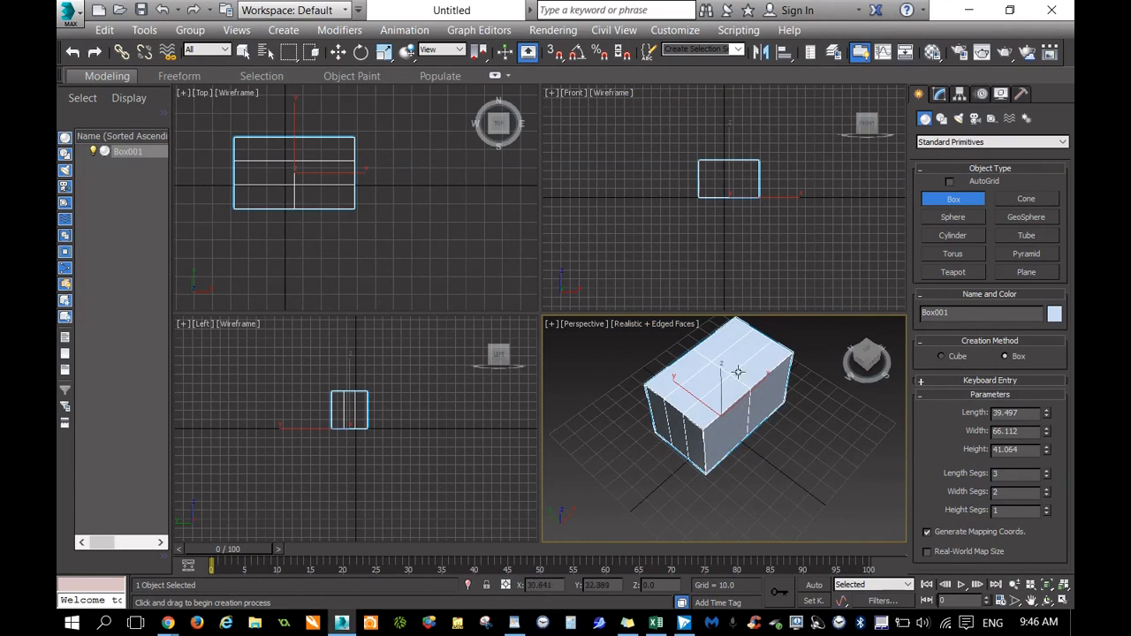
mouse_move(860, 363)
left_mouse_down()
mouse_move(886, 338)
mouse_move(863, 362)
mouse_move(871, 354)
left_mouse_up()
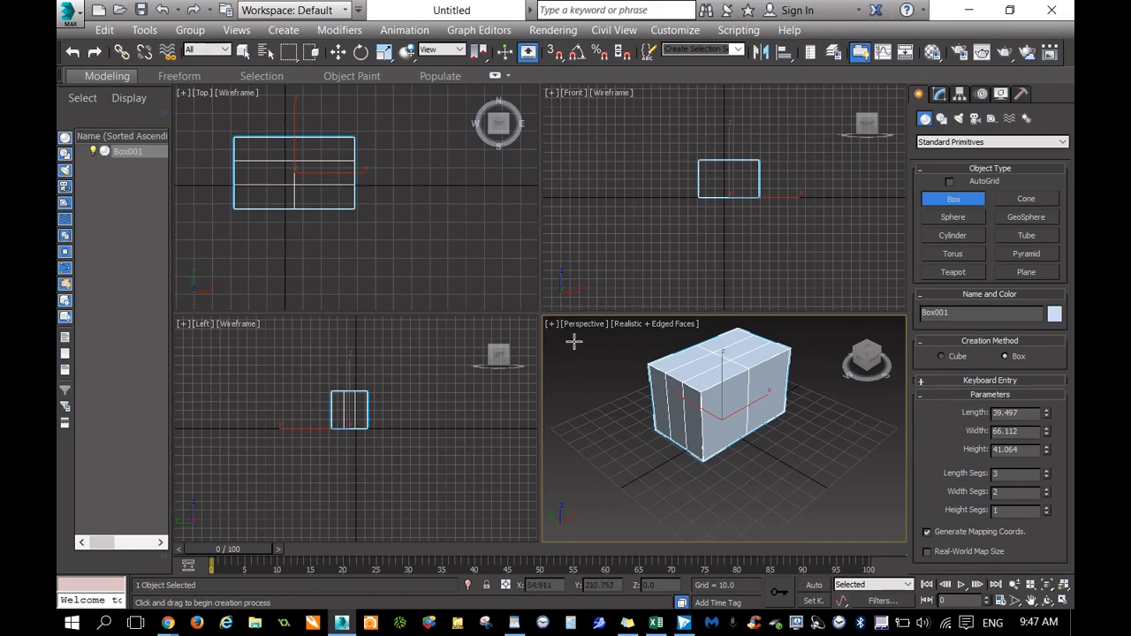
Step: Activate the Front viewport and enlarge its view of the box for closer inspection
left_click(602, 366)
left_click(588, 268)
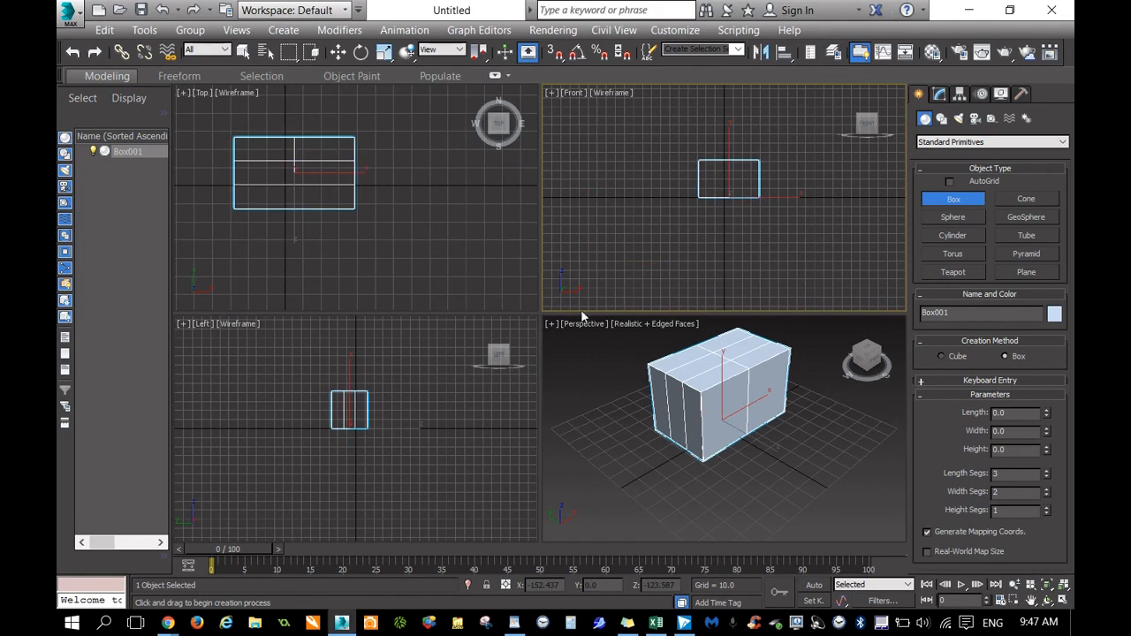
scroll(740, 220, "down", 3)
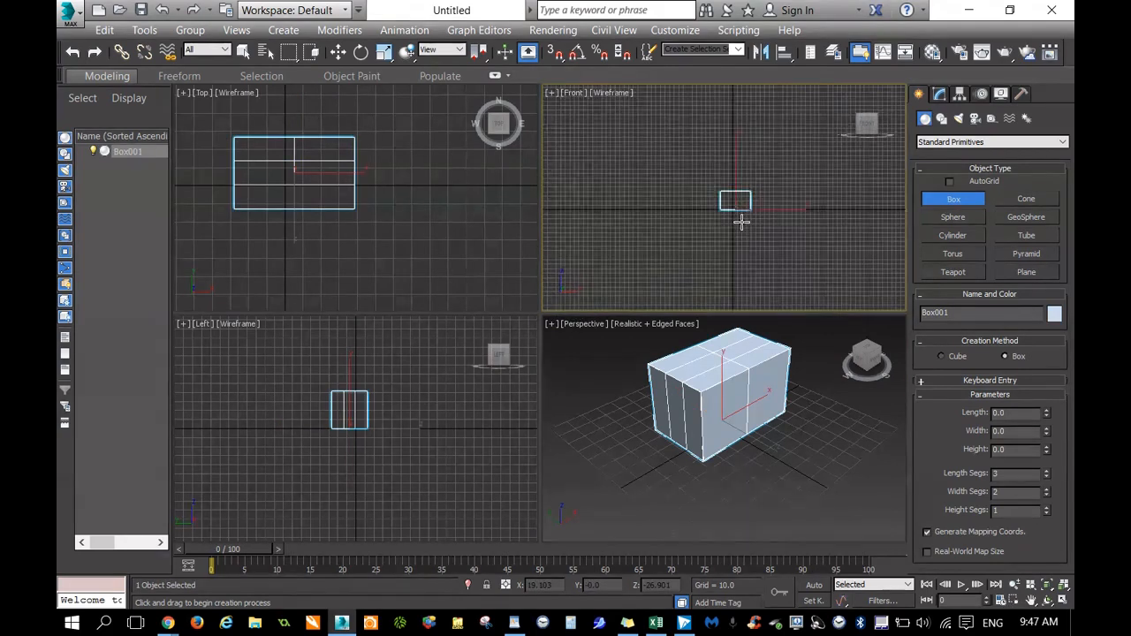
scroll(742, 224, "up", 5)
scroll(725, 203, "down", 3)
scroll(724, 165, "up", 3)
scroll(723, 164, "up", 2)
scroll(733, 228, "up", 2)
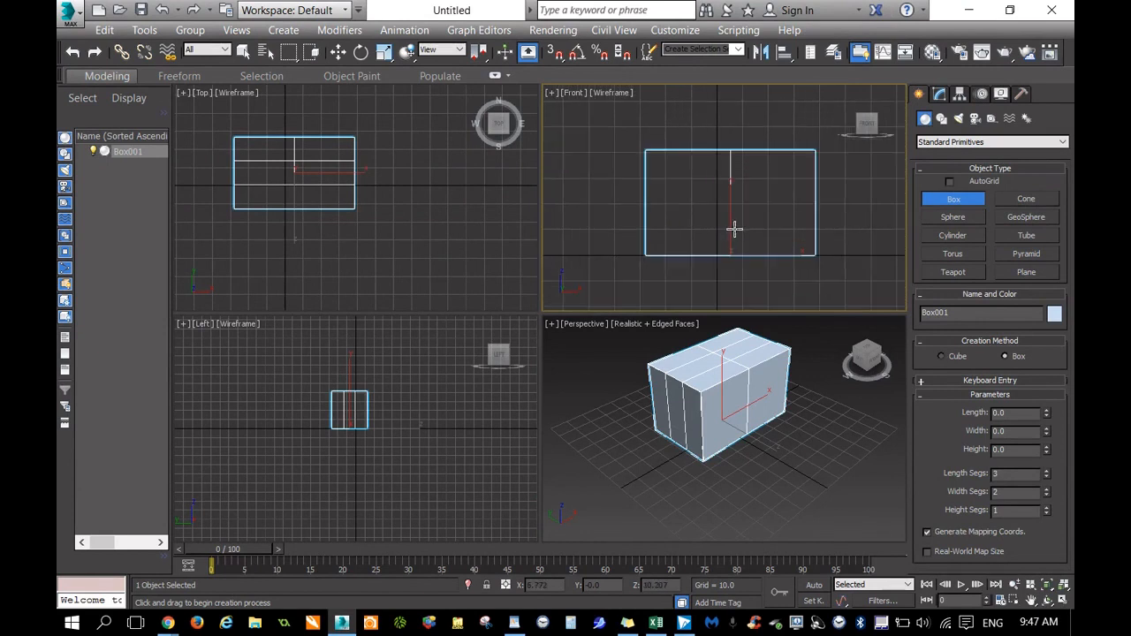
Step: Examine the box at different zoom levels in the Perspective and Front viewports, and at full size in a maximized Perspective viewport
left_click(595, 386)
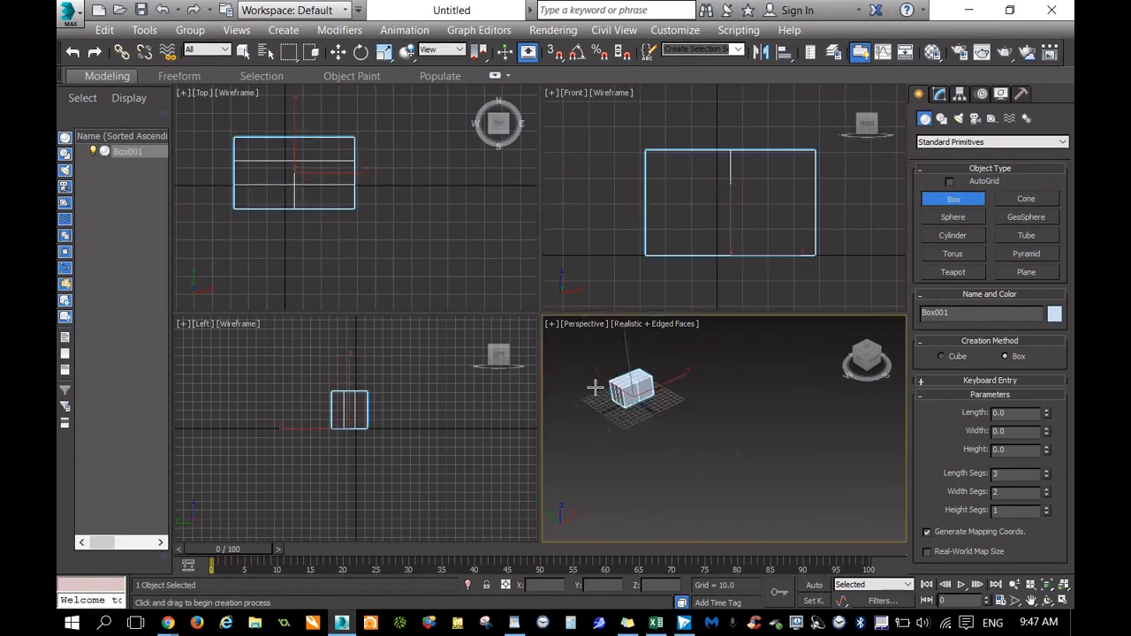
scroll(595, 386, "down", 4)
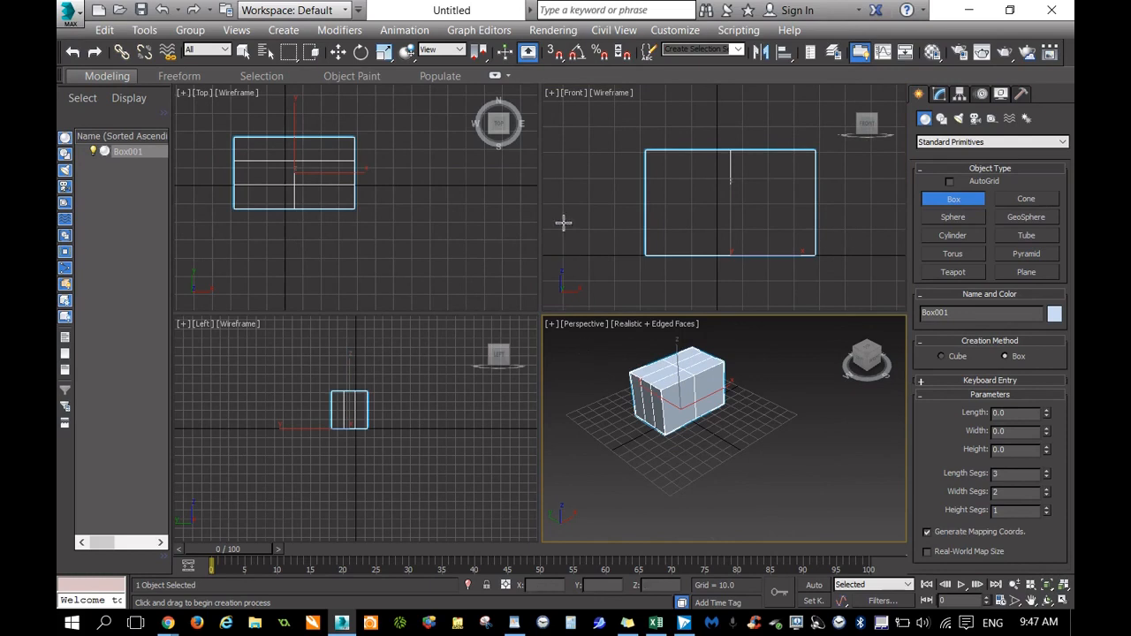
left_click(575, 144)
scroll(575, 145, "down", 4)
scroll(576, 151, "up", 4)
left_click(576, 362)
scroll(581, 364, "down", 4)
scroll(582, 364, "up", 4)
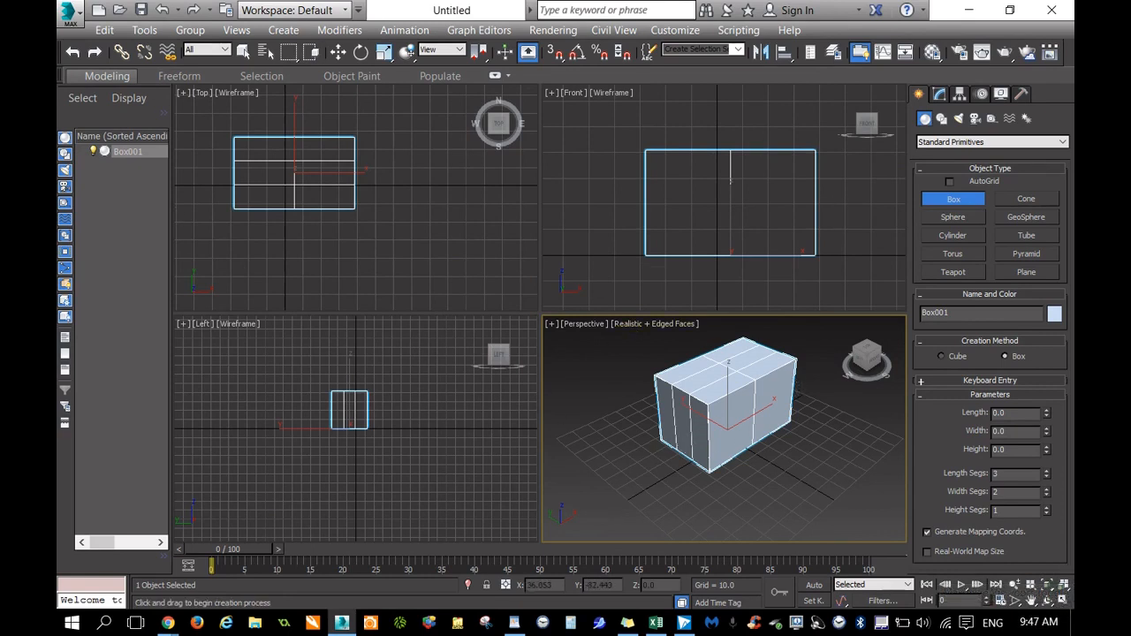
left_click(1062, 601)
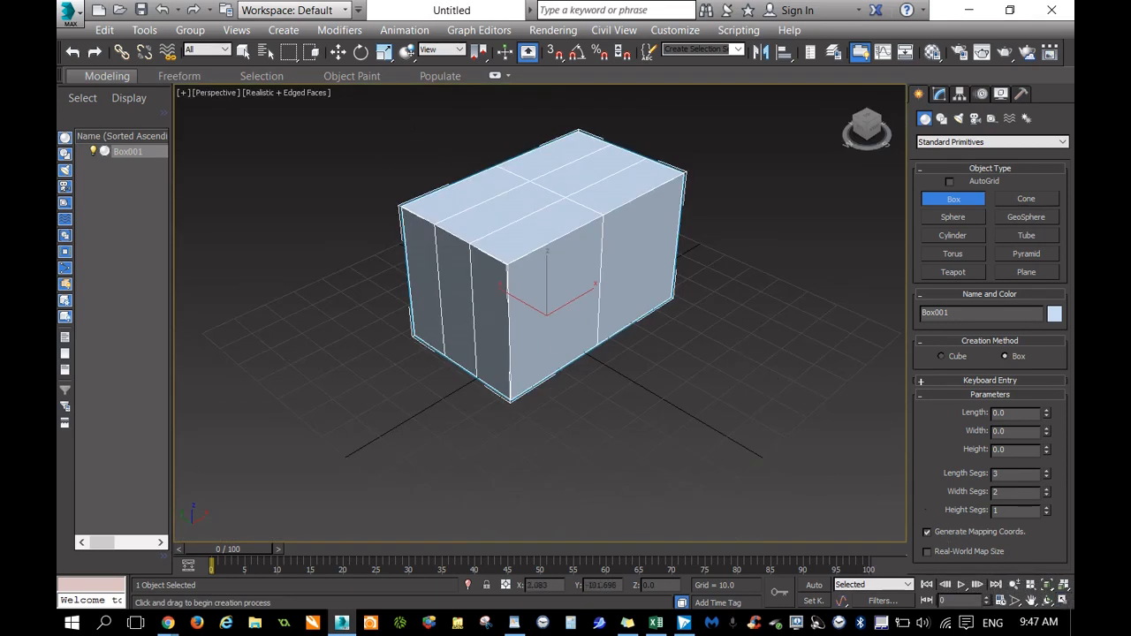
left_click(1065, 601)
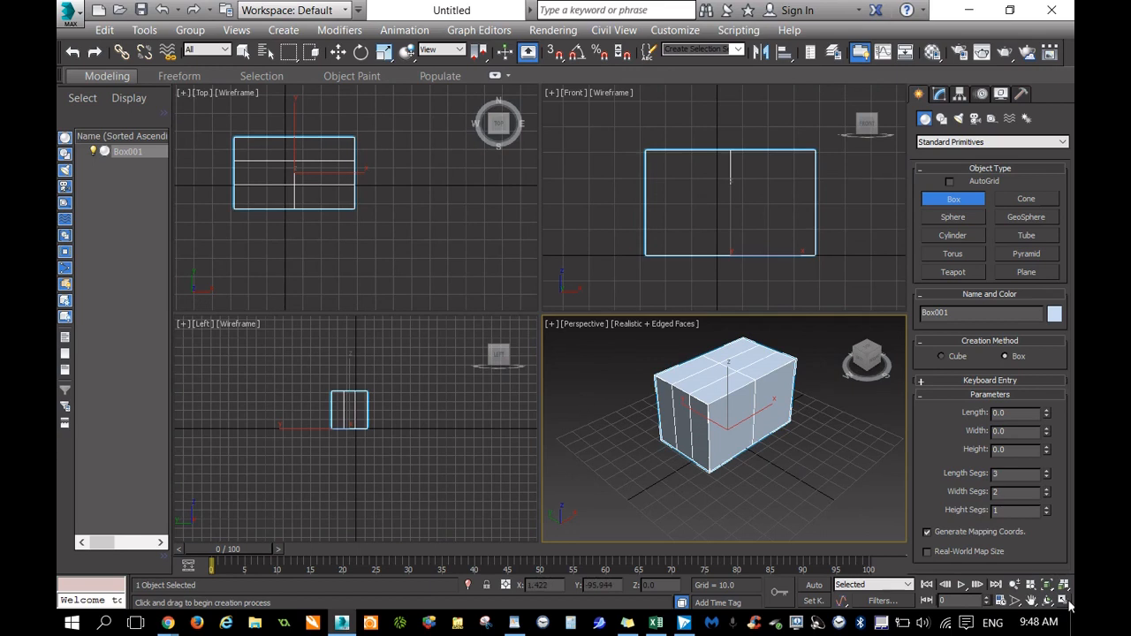
Step: Maximize and restore the Perspective viewport, and zoom out from the box in the Perspective, Front and Top viewports
left_click(1064, 601)
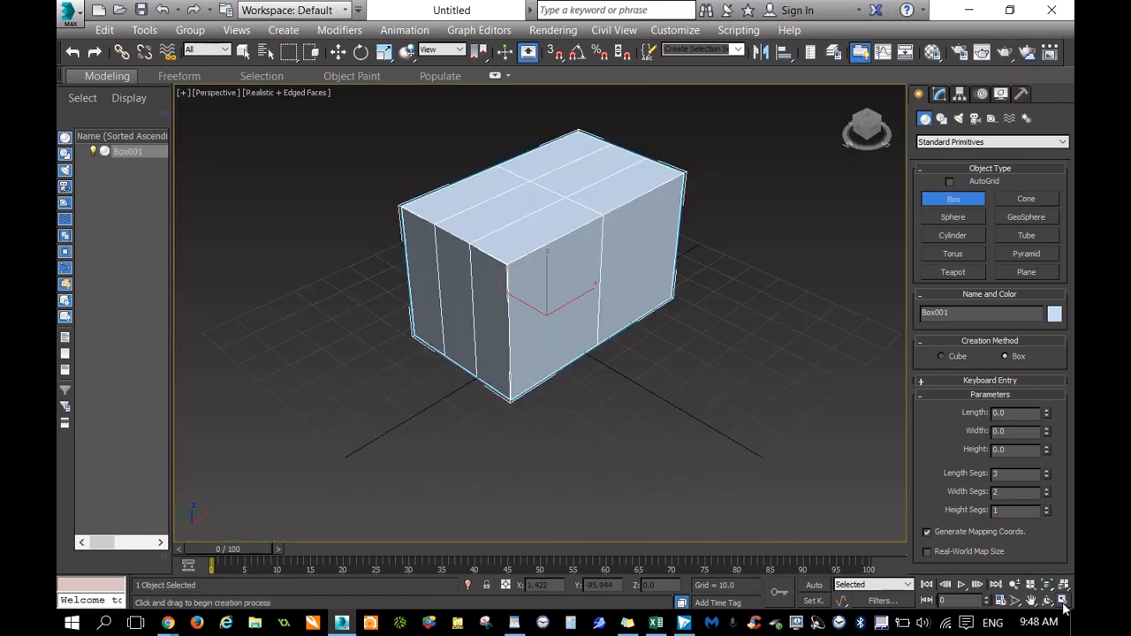
left_click(1065, 601)
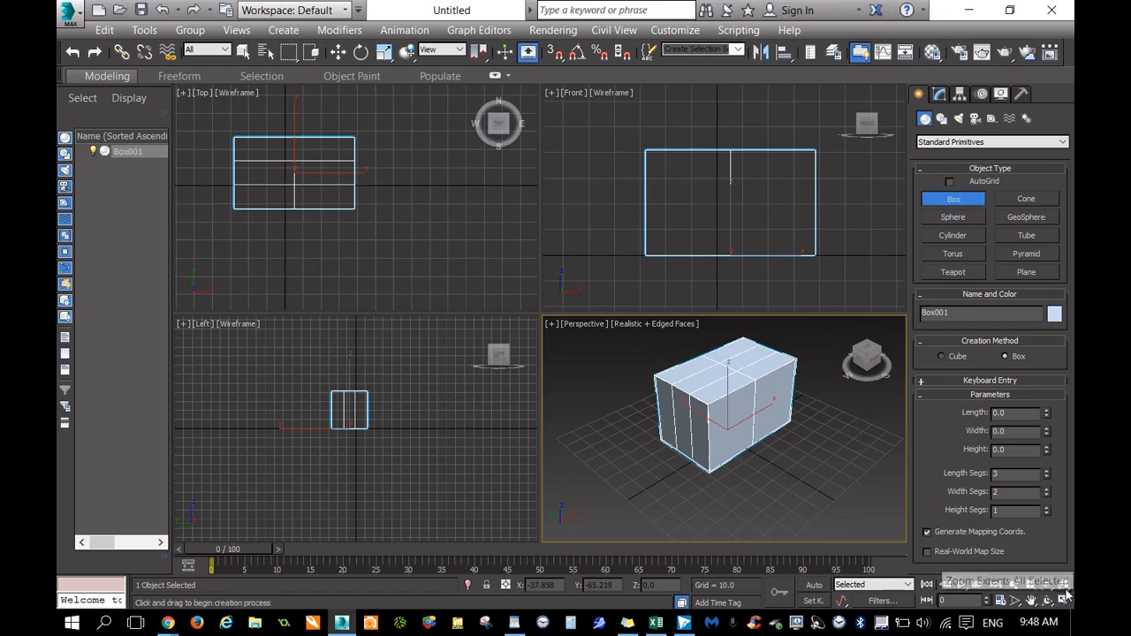
scroll(790, 453, "down", 10)
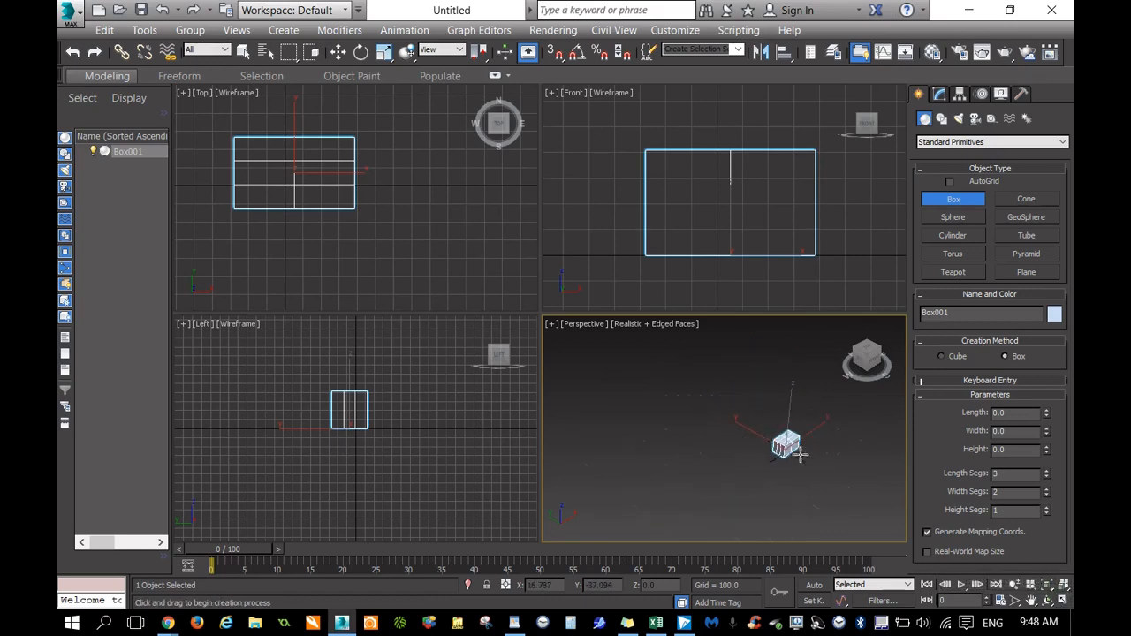
scroll(859, 185, "down", 3)
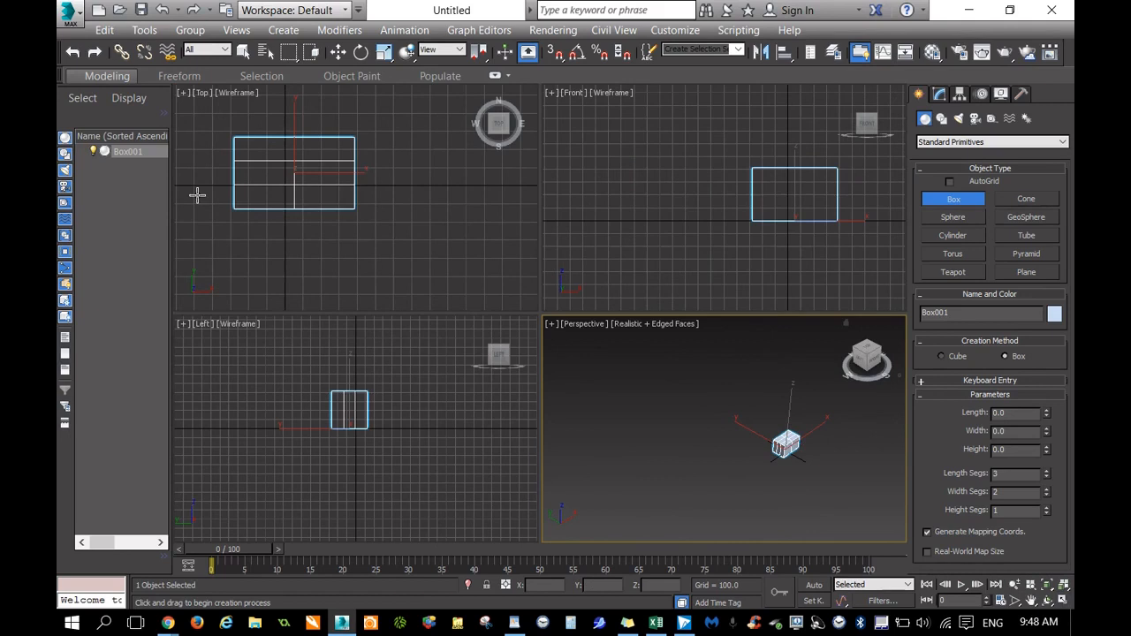
scroll(200, 194, "down", 5)
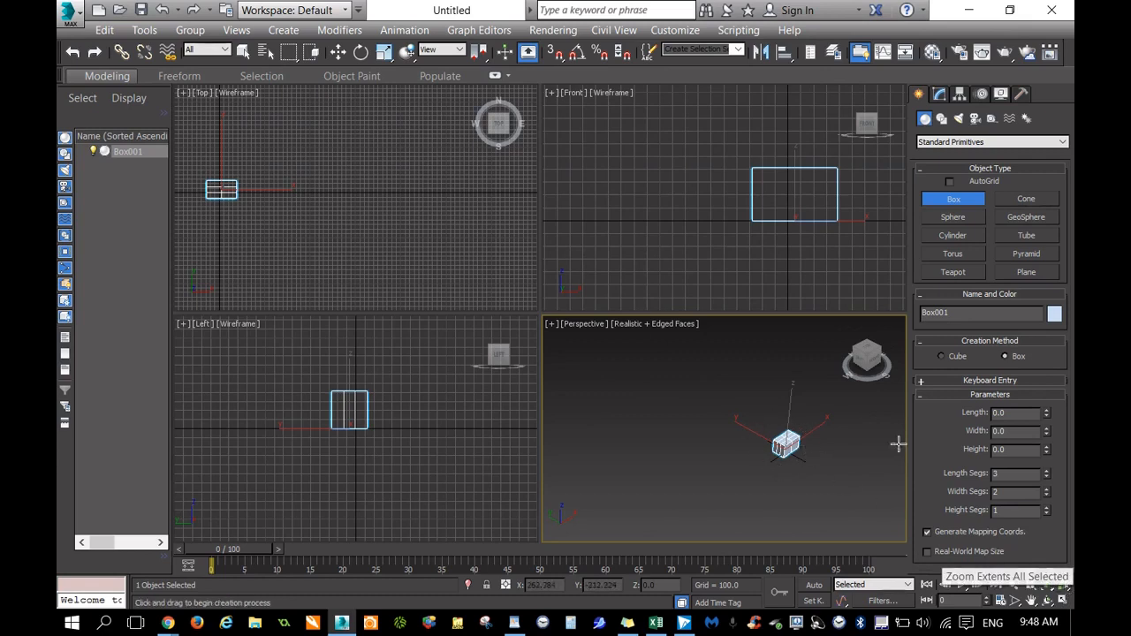
Step: End box creation, deselect and reselect the box in the Perspective viewport, and view its editable parameters
right_click(834, 430)
right_click(778, 371)
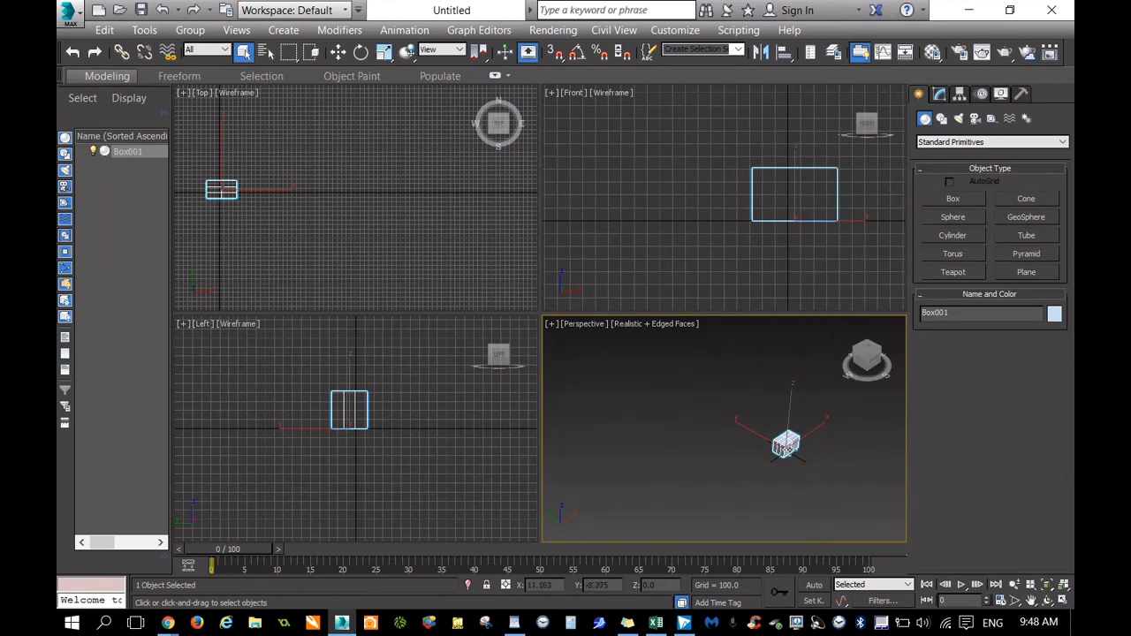
left_click_drag(746, 399, 833, 489)
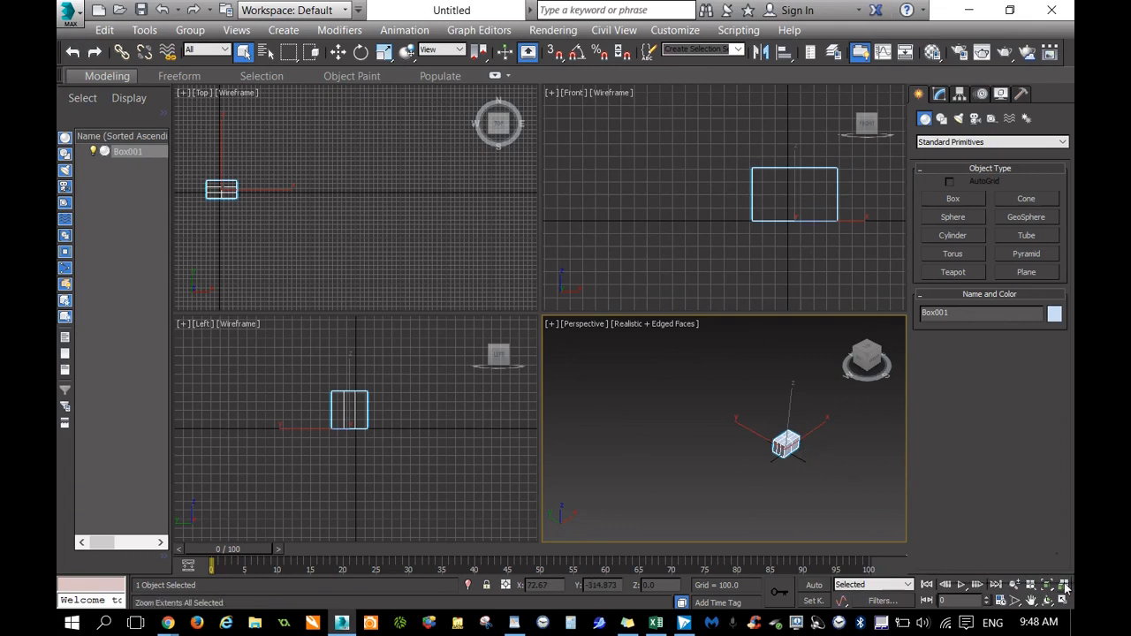
left_click(790, 461)
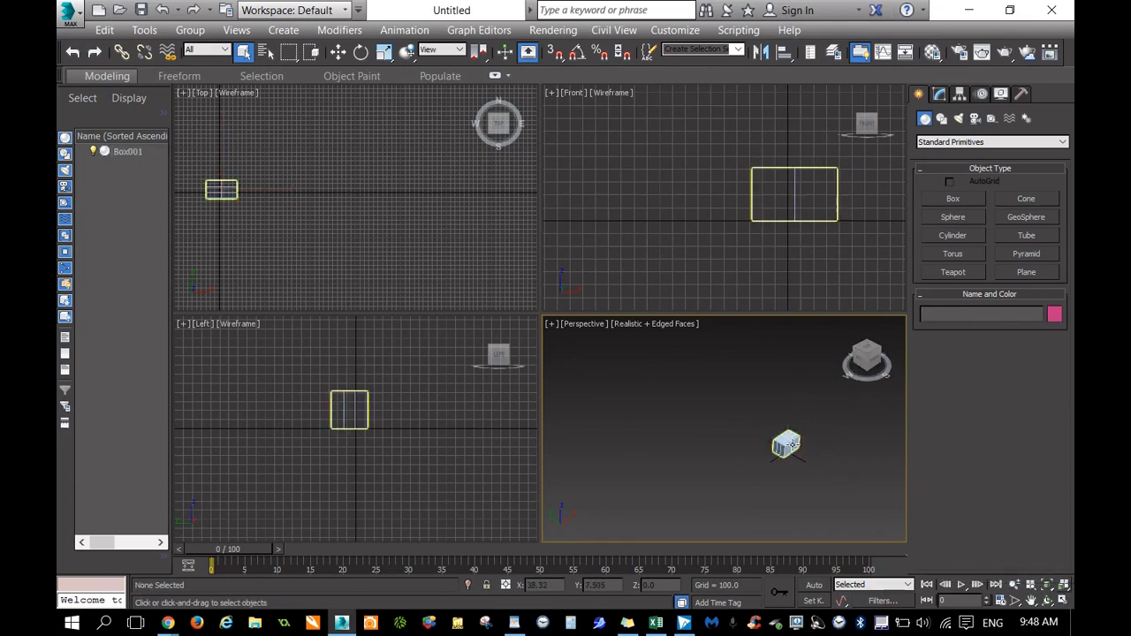
left_click(793, 444)
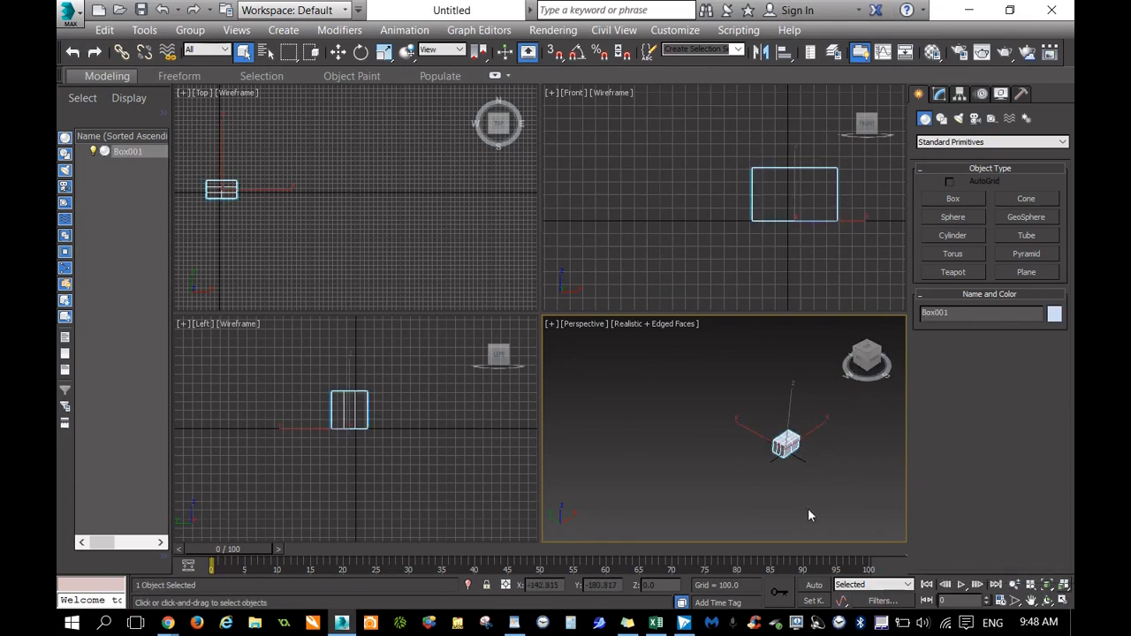
left_click(942, 95)
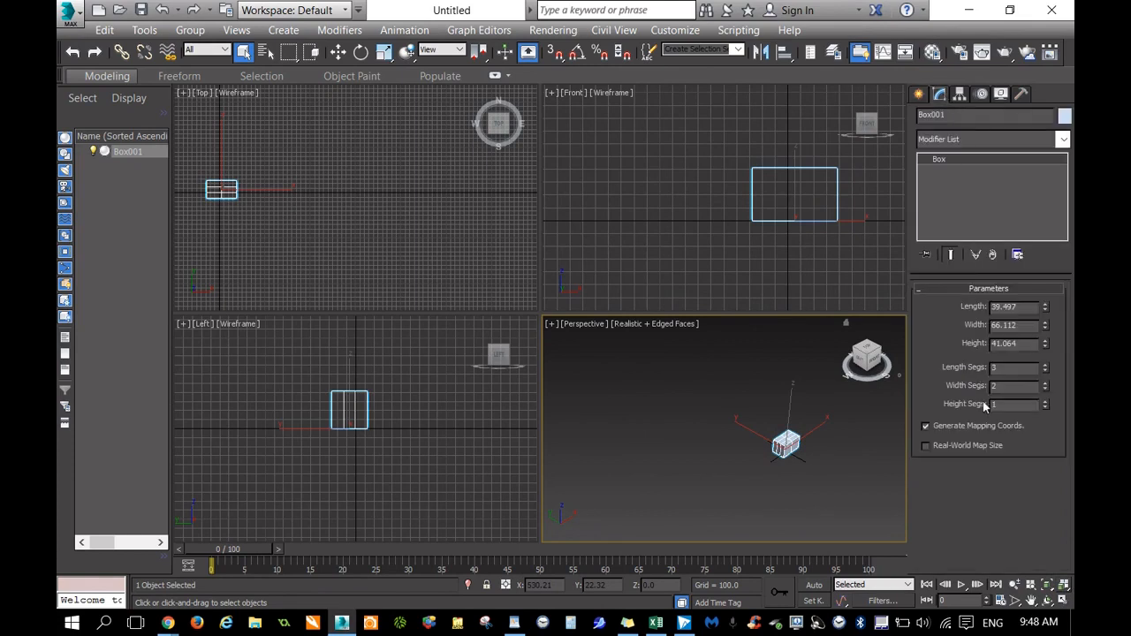
left_click(919, 94)
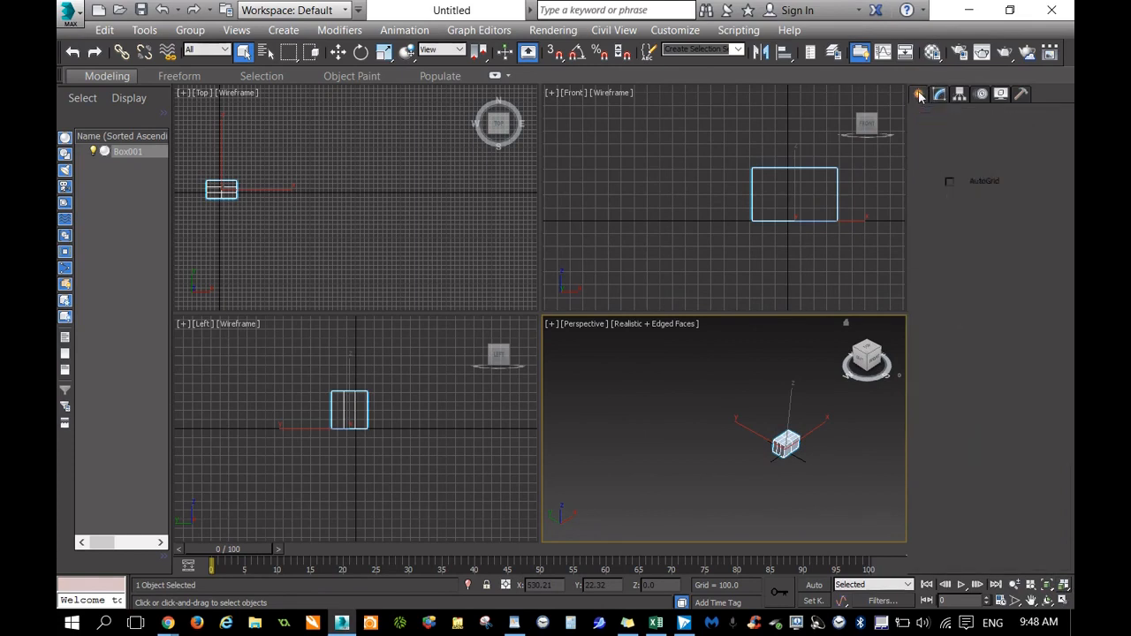
Step: Reselect the box with a selection region and fit it in all viewports using Zoom Extents All Selected
left_click(724, 450)
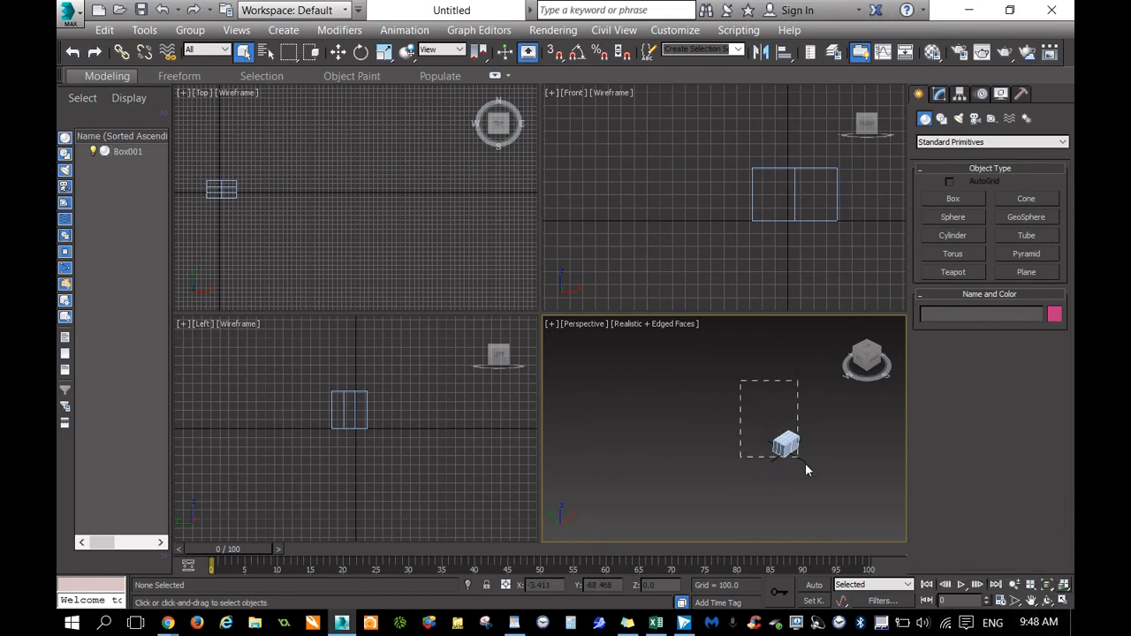
left_click_drag(805, 464, 798, 491)
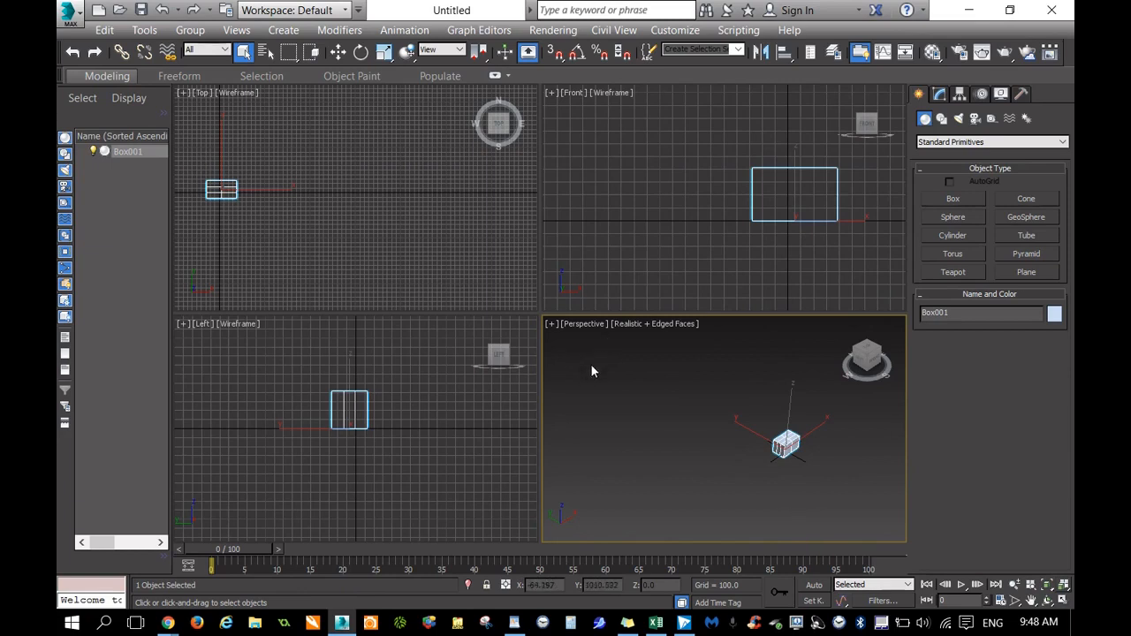
left_click(1064, 587)
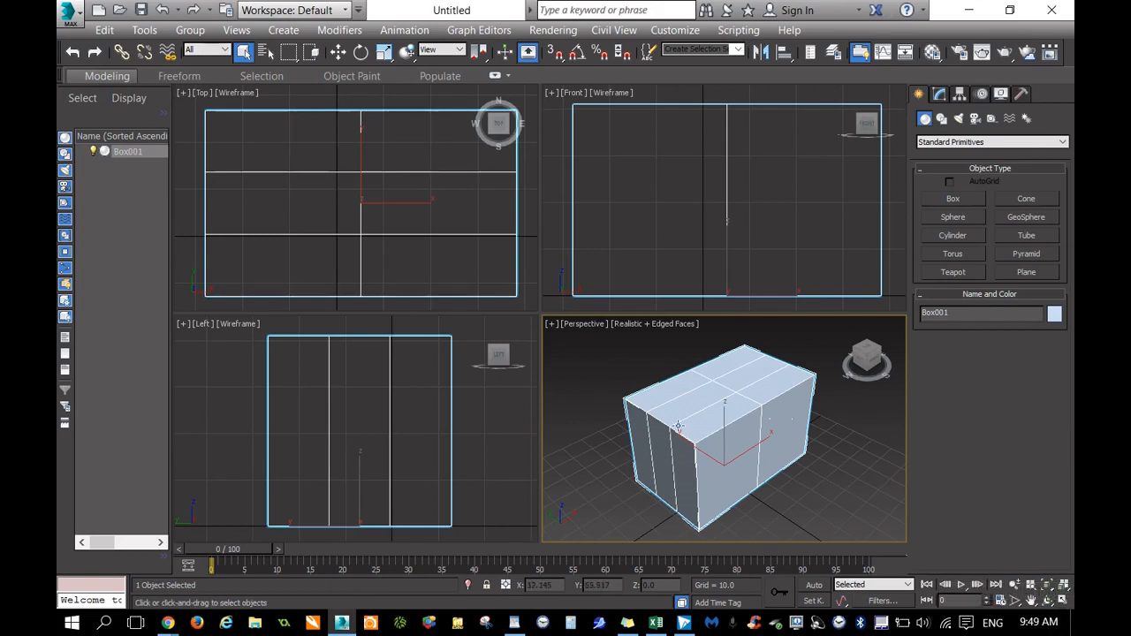
Step: Convert the selected box to an Editable Poly
right_click(743, 405)
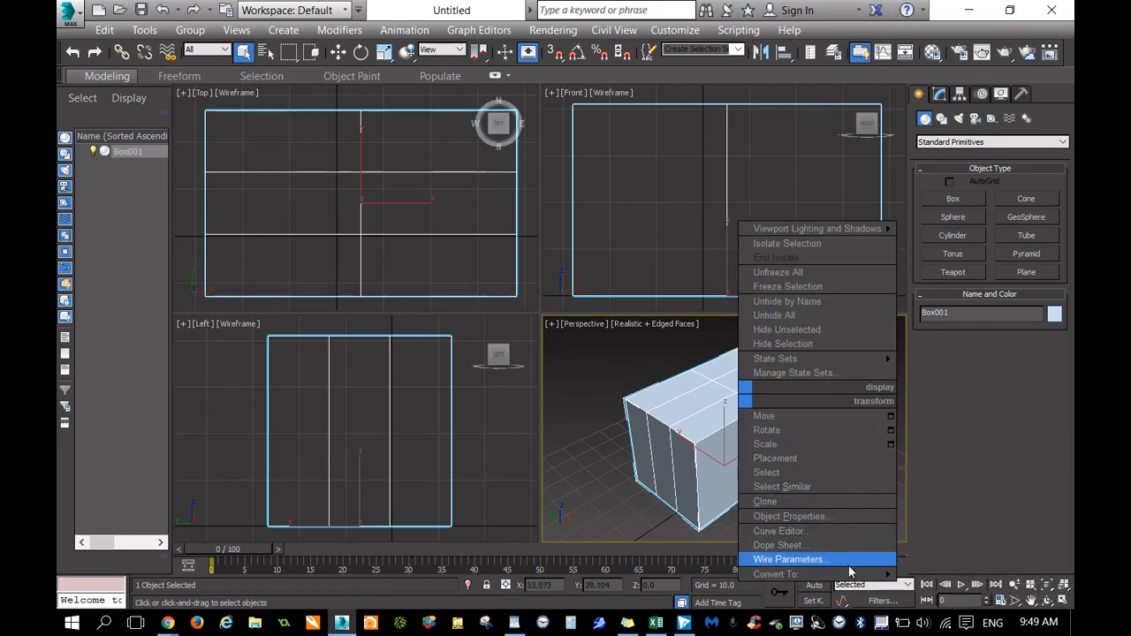
mouse_move(875, 575)
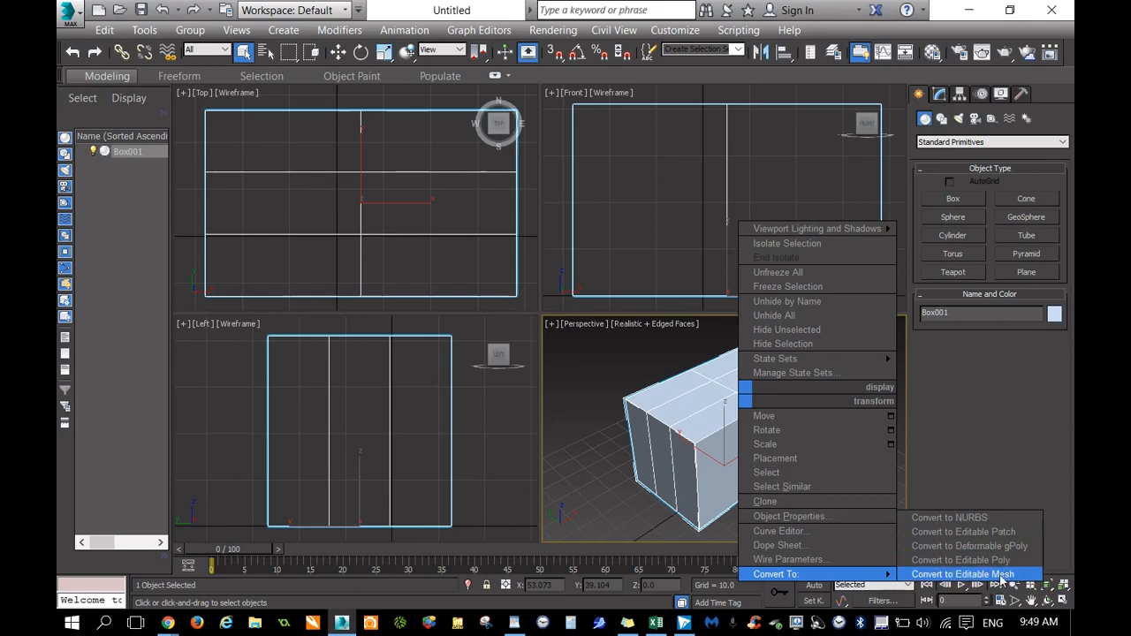
left_click(961, 560)
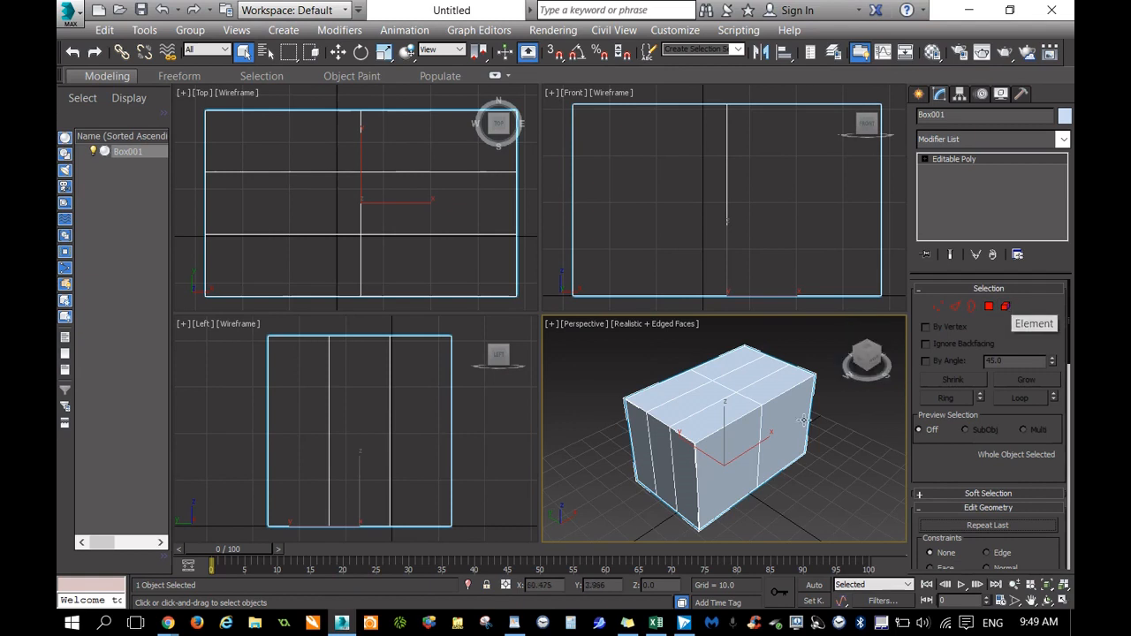
Step: Enter Polygon selection mode, try picking single front polygons, and select both polygons on the box's front side together
left_click(990, 305)
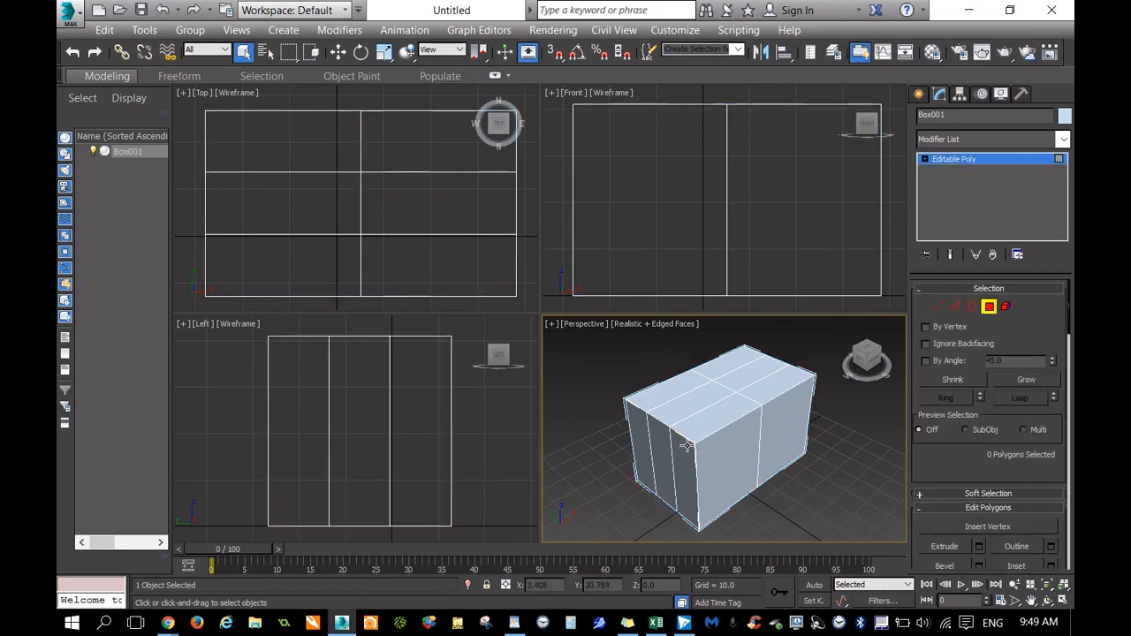
left_click(778, 429)
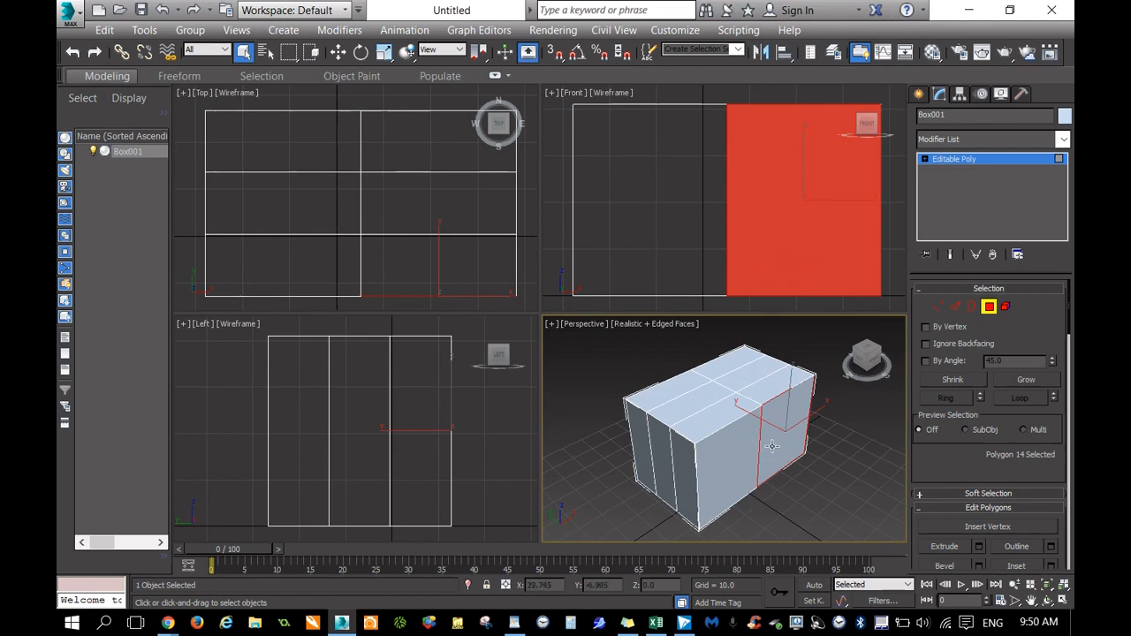
left_click(722, 468)
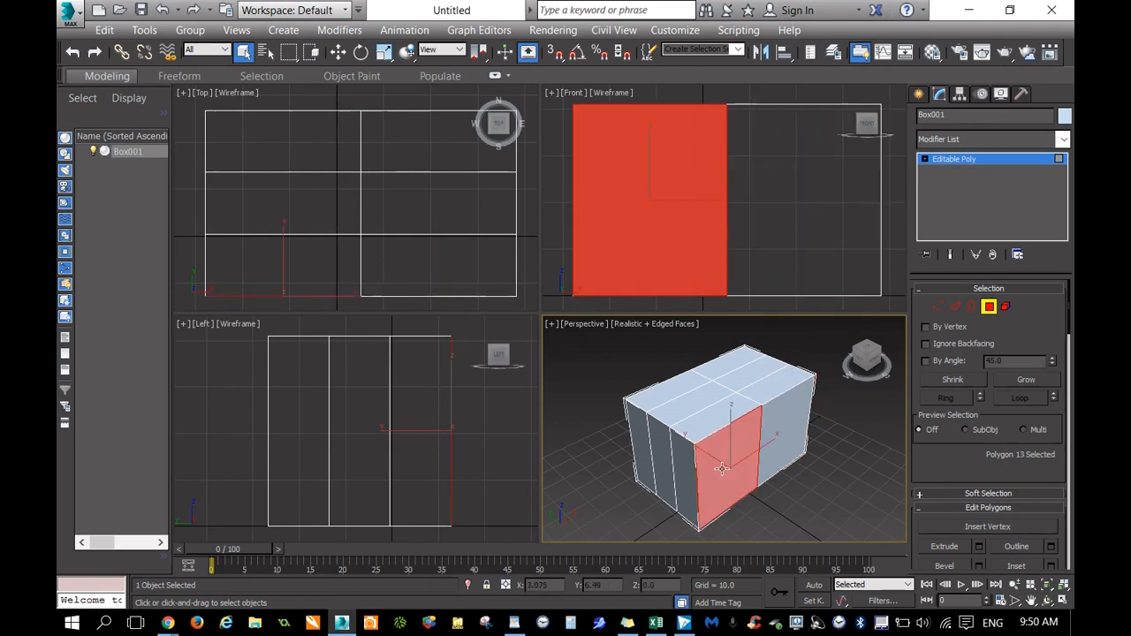
left_click(776, 419)
left_click(736, 451)
left_click(777, 419)
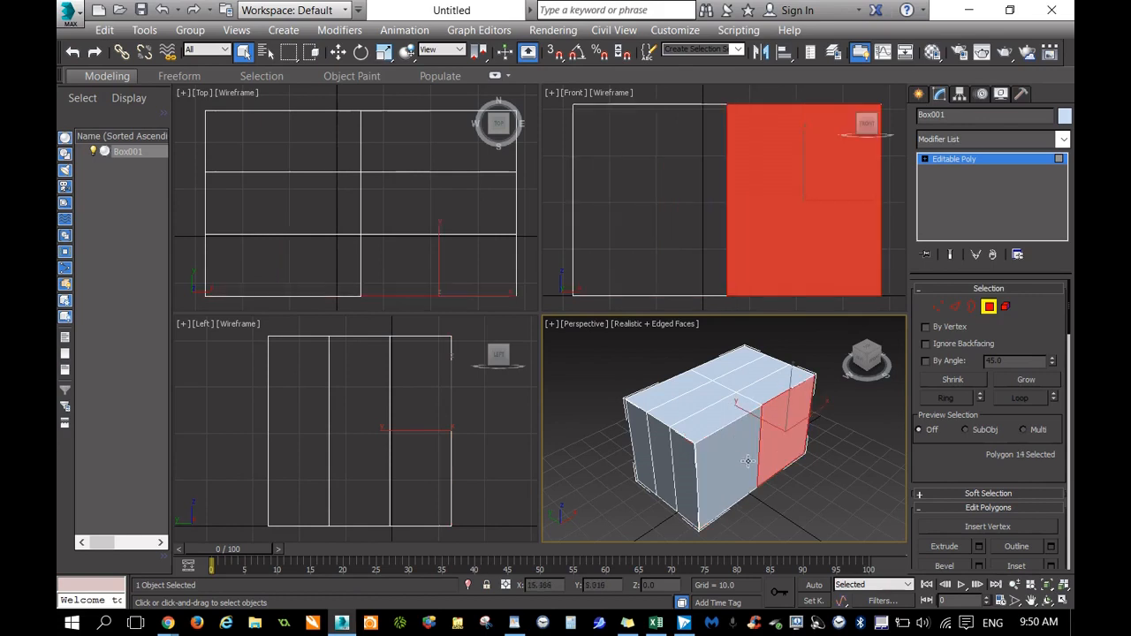
left_click(722, 473)
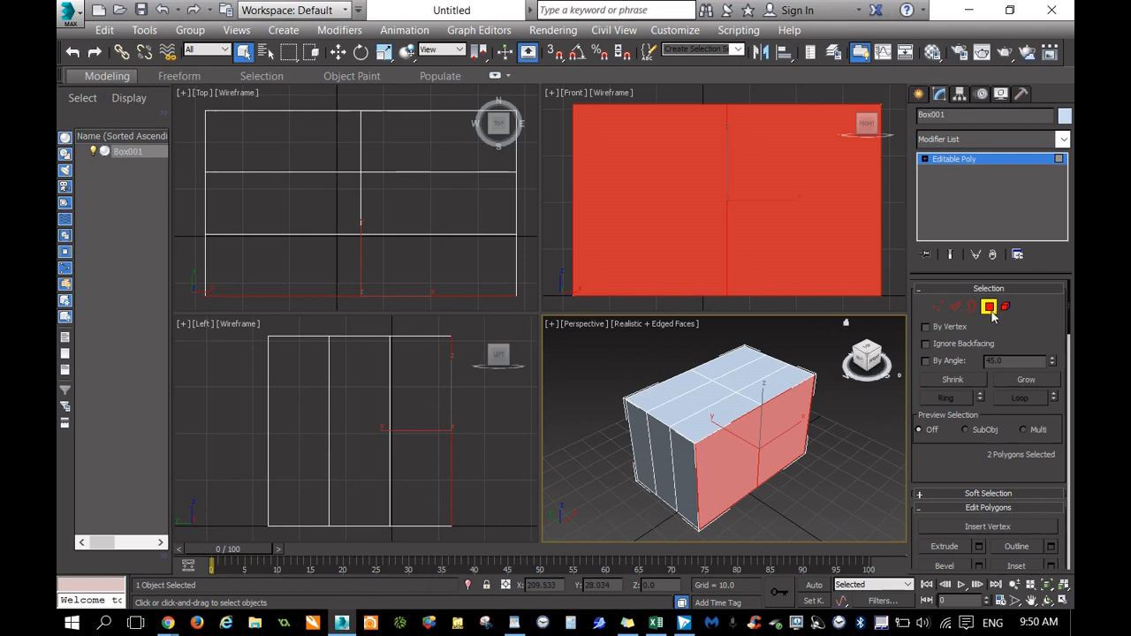
Step: In Edge mode, build a selection of five edges on the box's front, left and top sides, and select only the right half of the top front edge
left_click(954, 307)
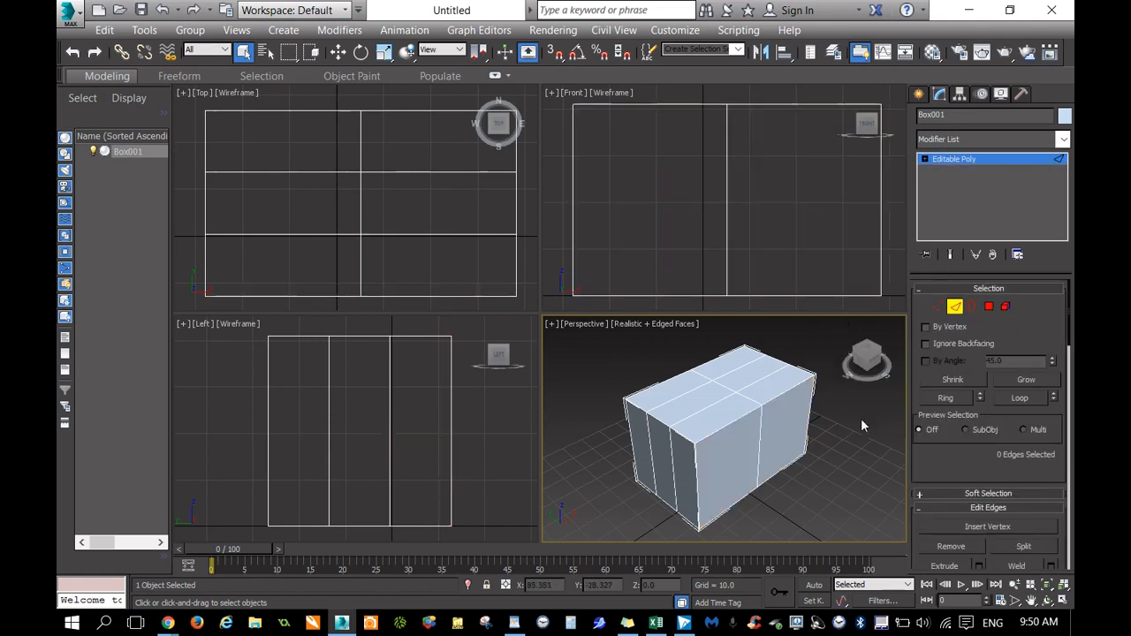
left_click(795, 388)
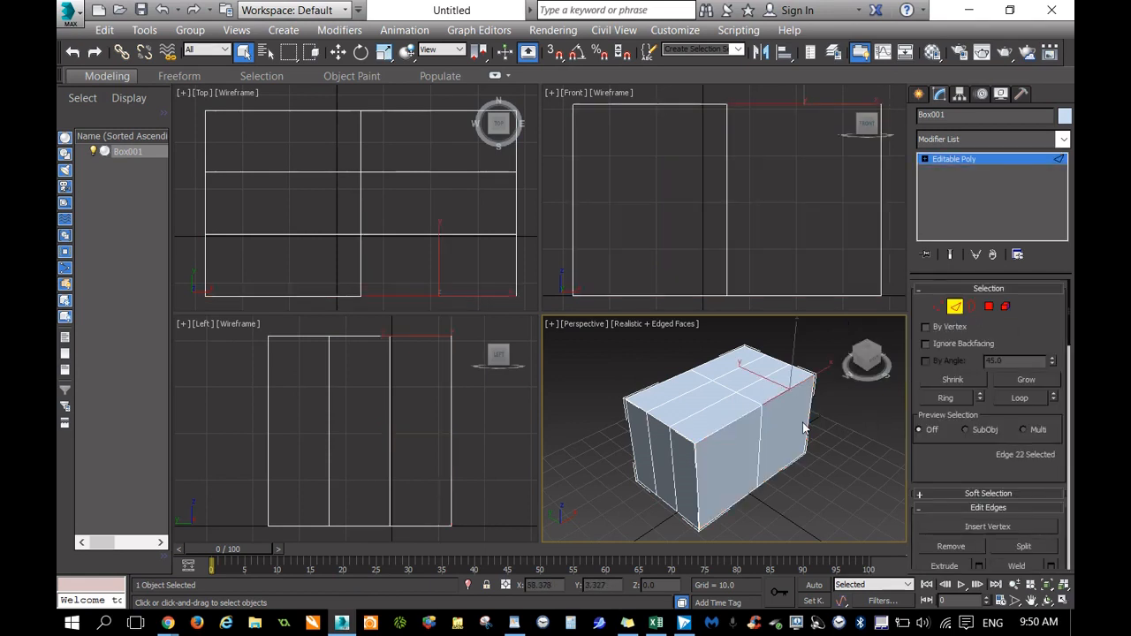
left_click(734, 423, "ctrl")
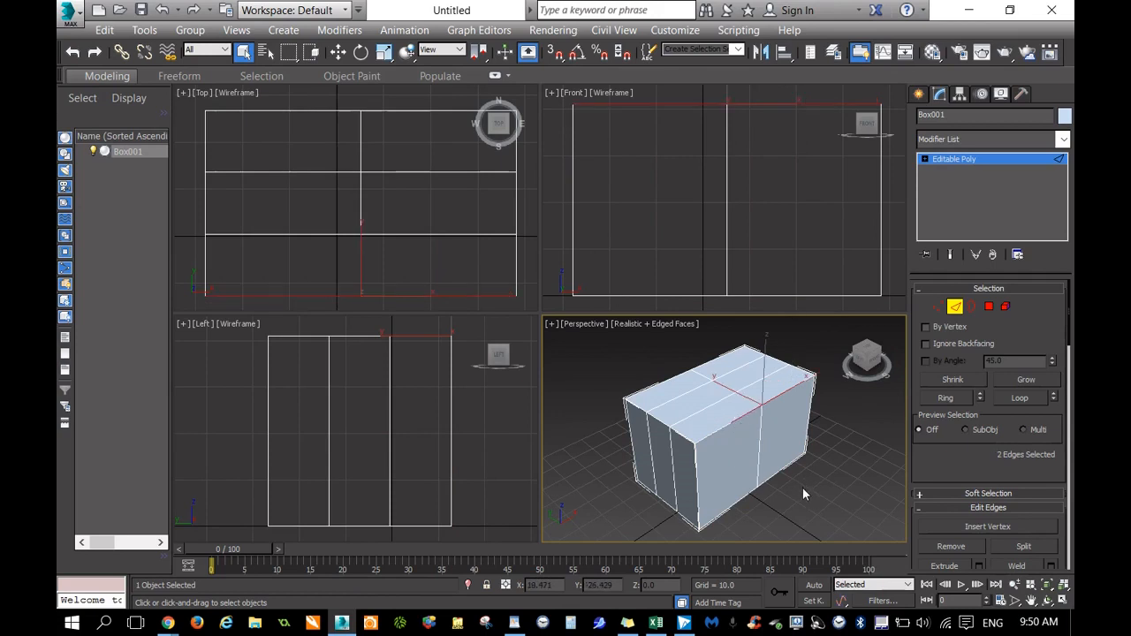
left_click(696, 496, "ctrl")
left_click(674, 474, "ctrl")
left_click(687, 421, "ctrl")
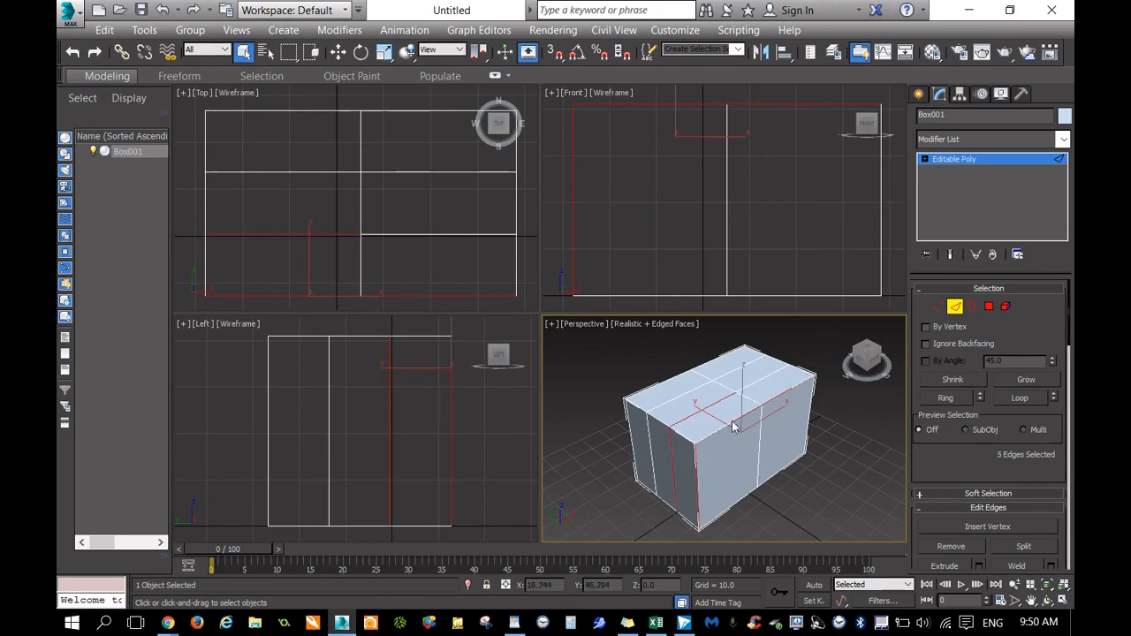
left_click(805, 378)
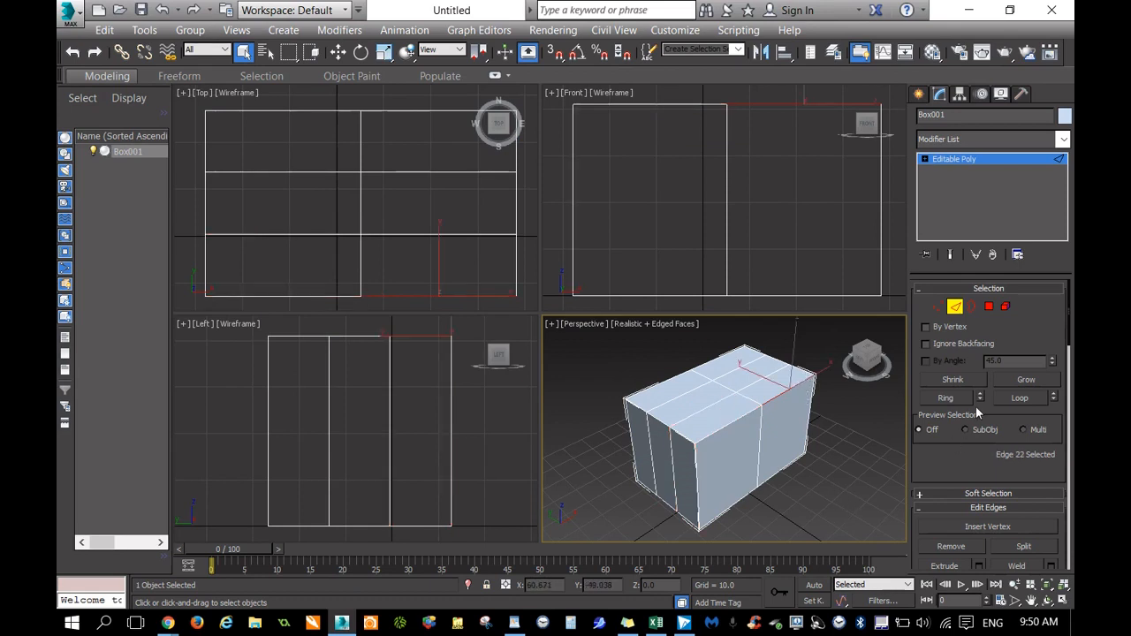
Step: Switch to Vertex mode, select the box's left top corner vertex and groups of vertices with selection regions, and clear the selection
left_click(941, 315)
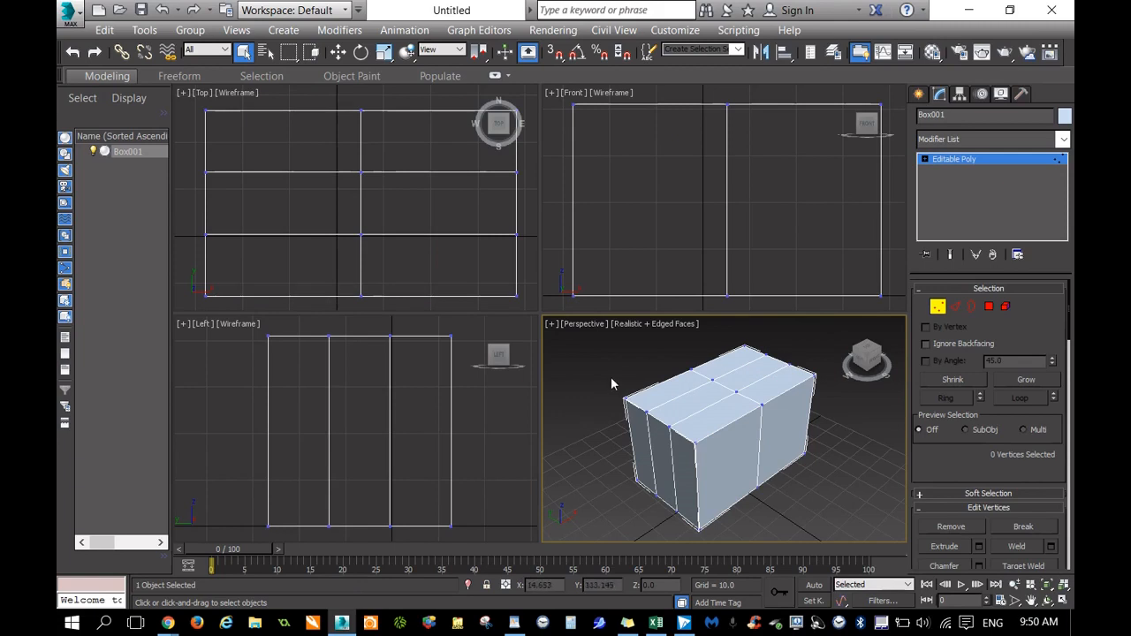
left_click_drag(616, 393, 634, 427)
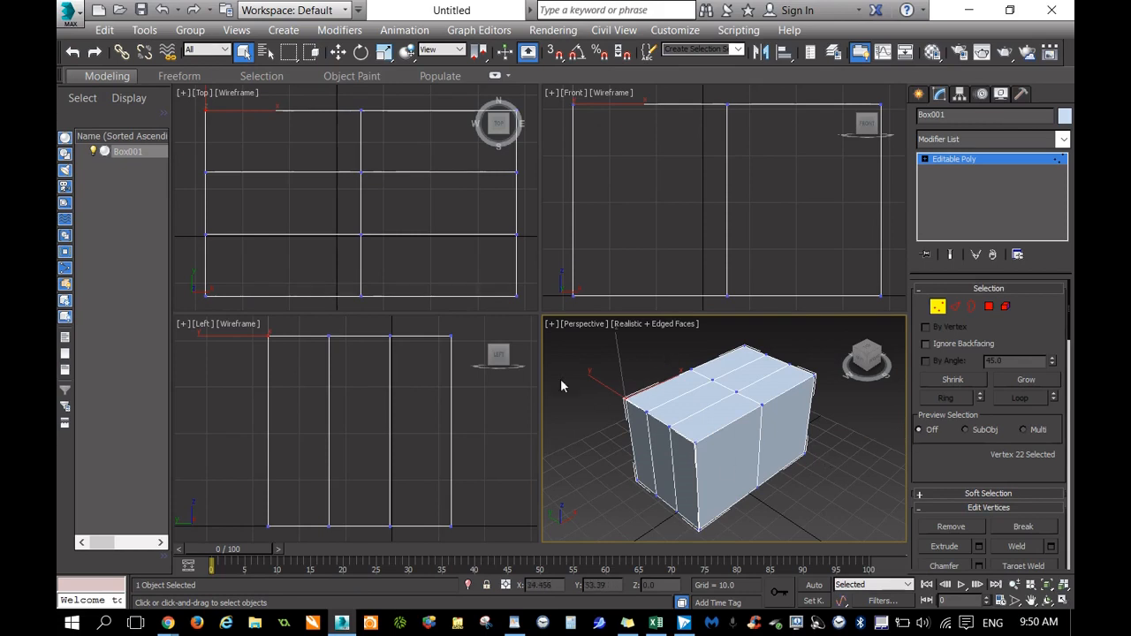
left_click_drag(699, 369, 831, 422)
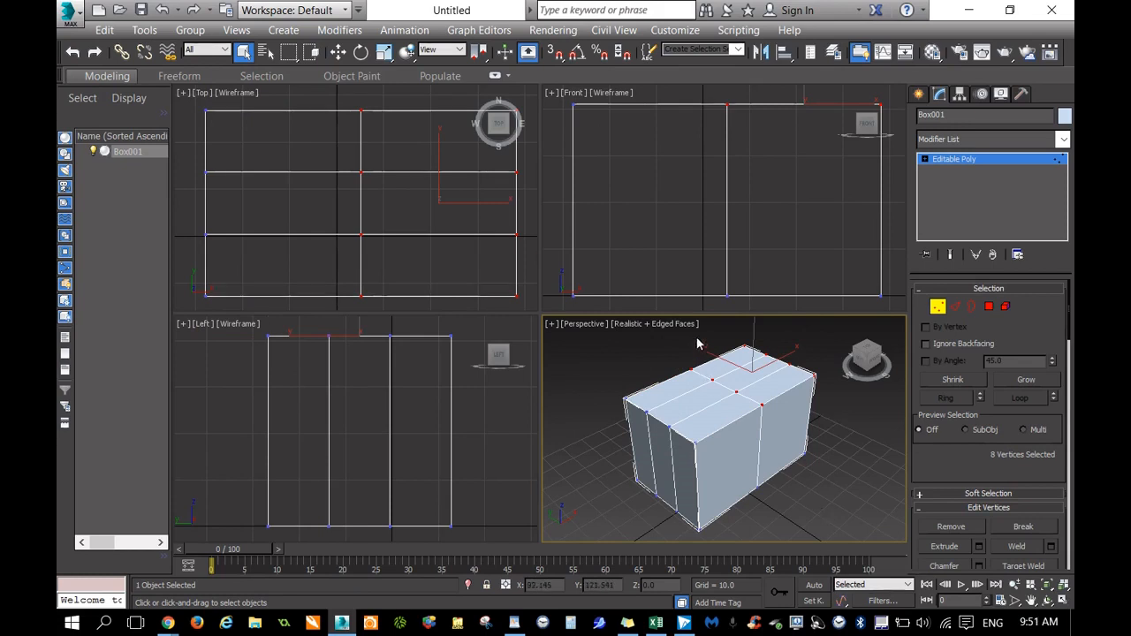
left_click_drag(665, 333, 823, 462)
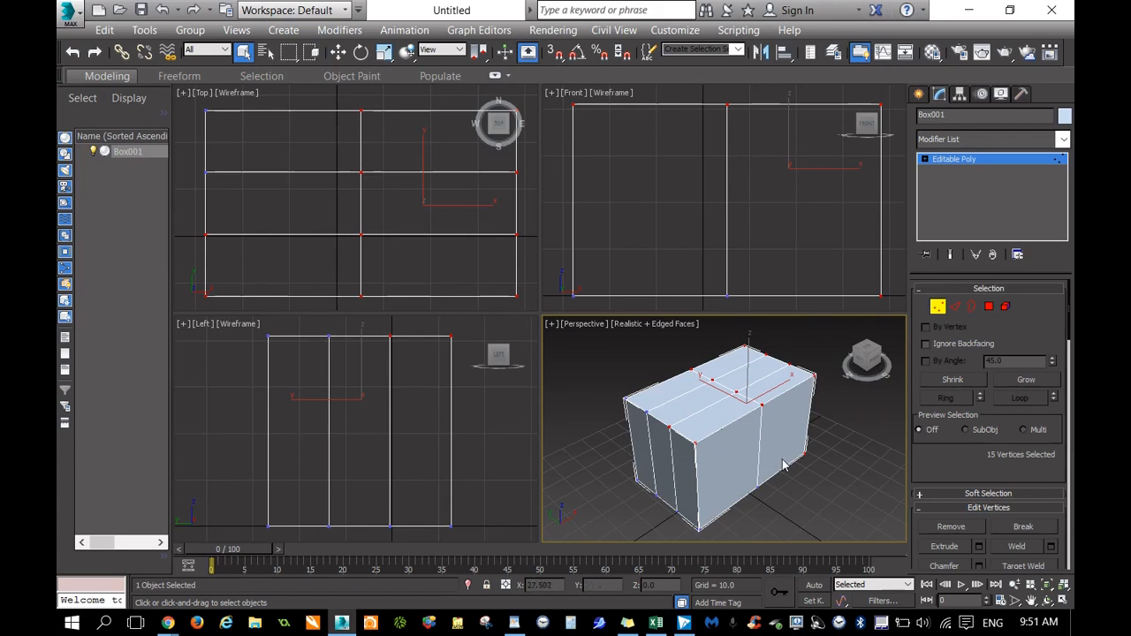
left_click(842, 402)
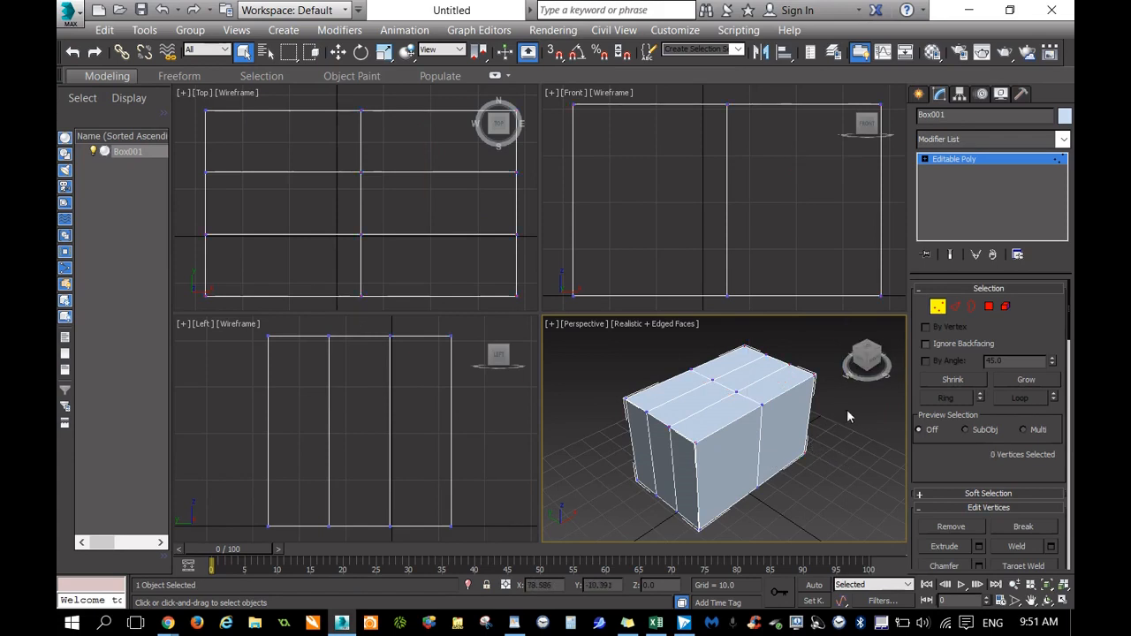
Step: Turn the Perspective viewport to the front, region-select the top left vertices through the box, and select only the top middle front vertex
left_click(863, 362)
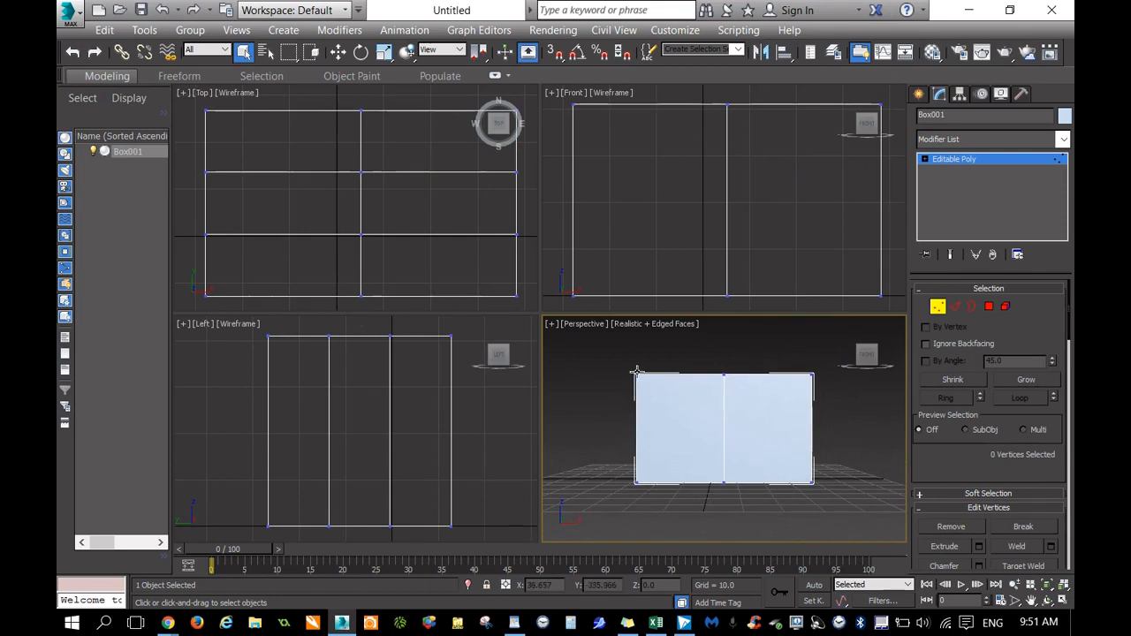
left_click_drag(601, 349, 674, 412)
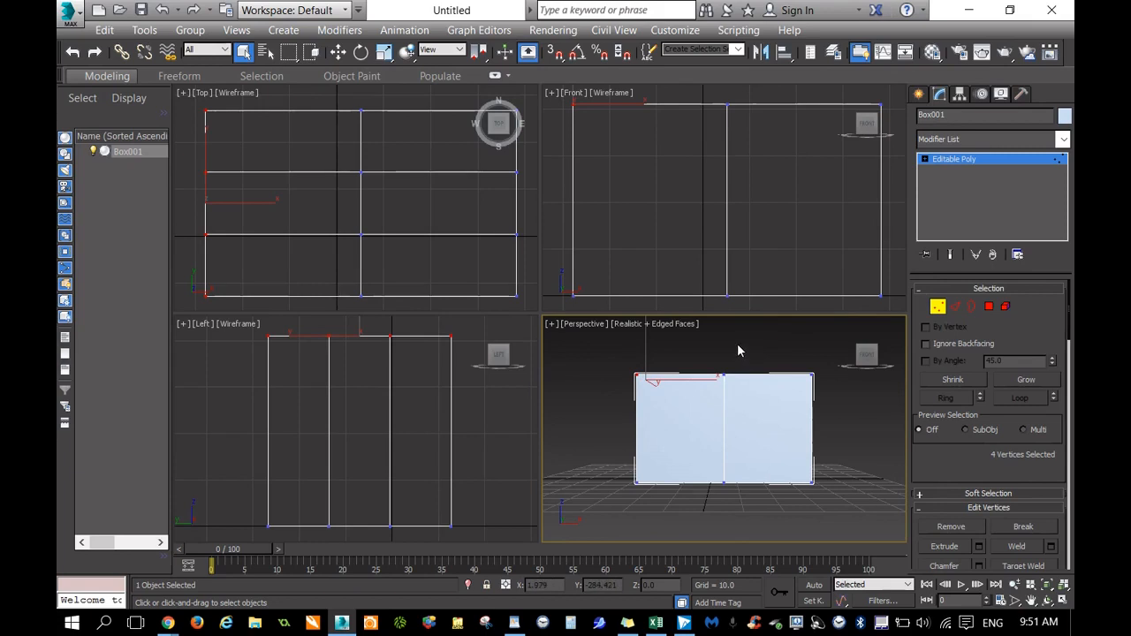
left_click(726, 377)
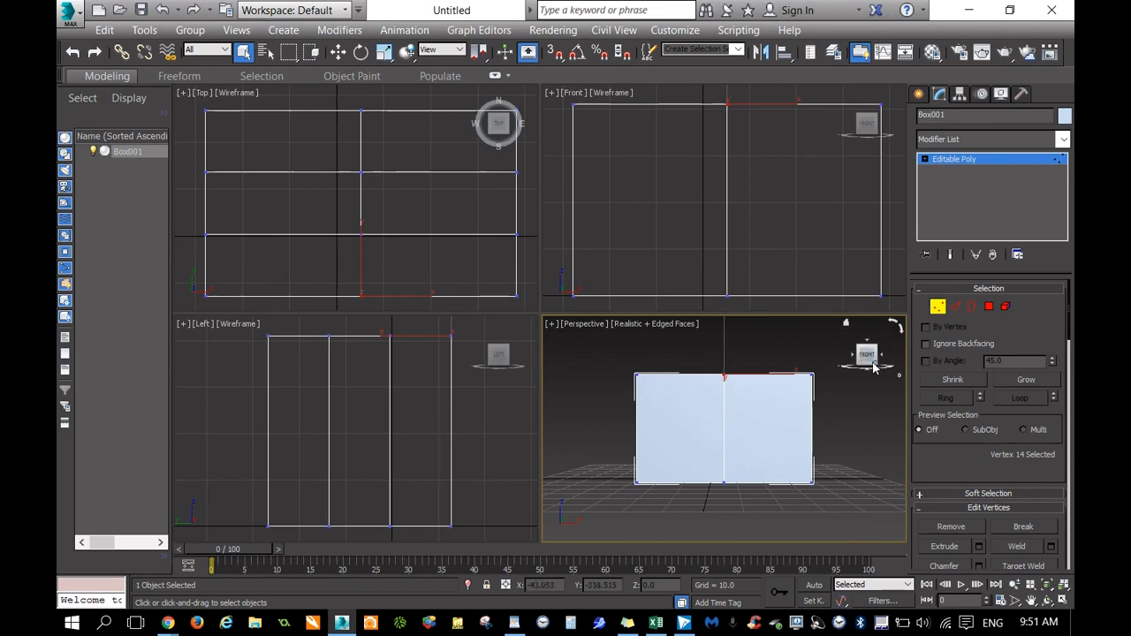
Step: Orbit the Perspective viewport to an angled view and region-select groups of vertices around the middle and right of the box's top
mouse_move(867, 353)
left_mouse_down()
mouse_move(867, 385)
mouse_move(871, 358)
mouse_move(870, 370)
left_mouse_up()
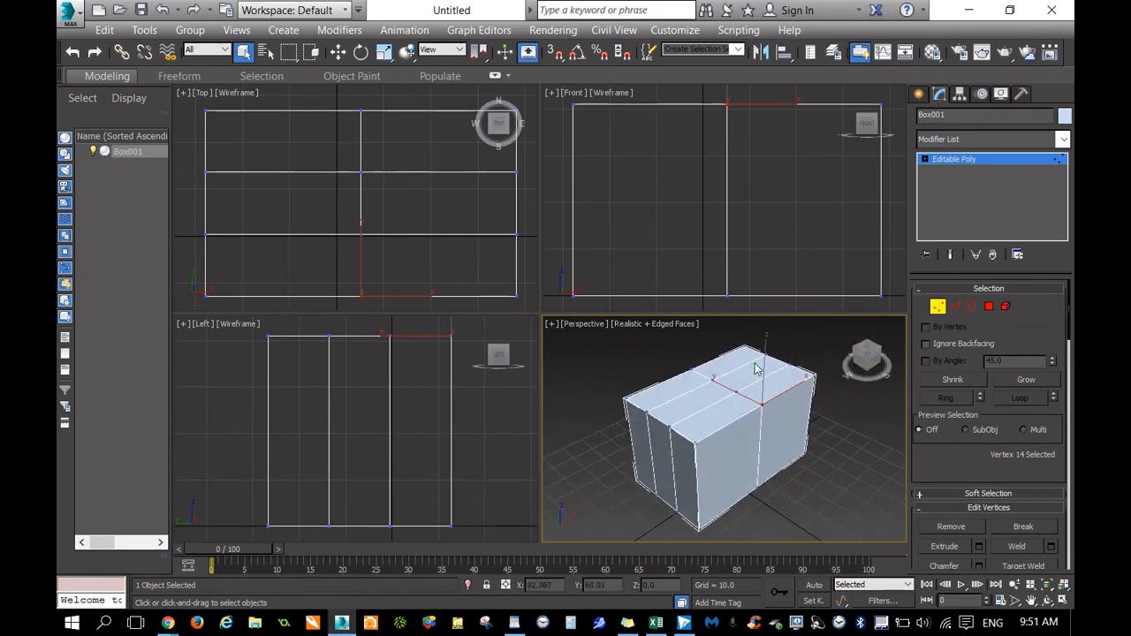
left_click_drag(779, 394, 756, 417)
left_click_drag(783, 424, 728, 384)
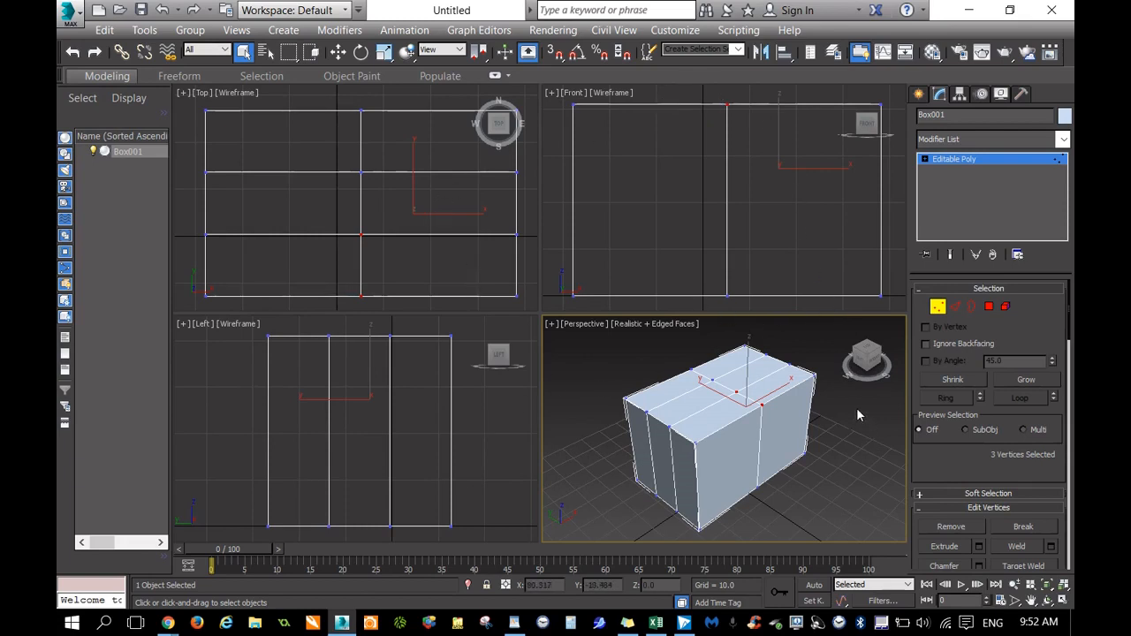
left_click_drag(729, 335, 802, 455)
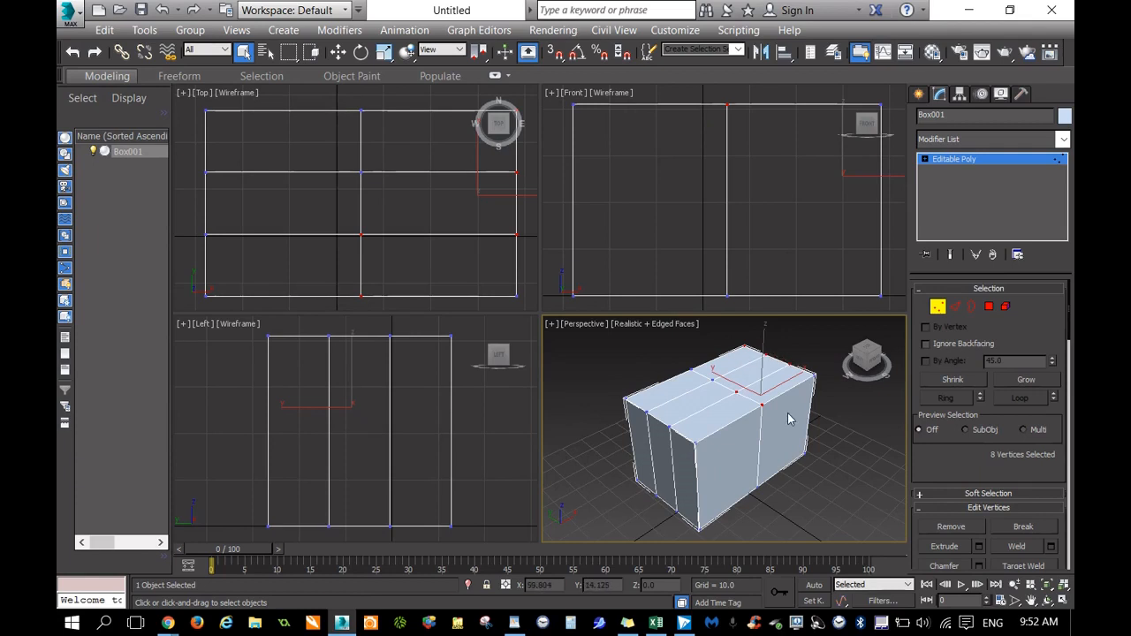
Step: Try rotating the Left viewport into an orthographic view, and return it to the straight Left view
left_click(501, 355)
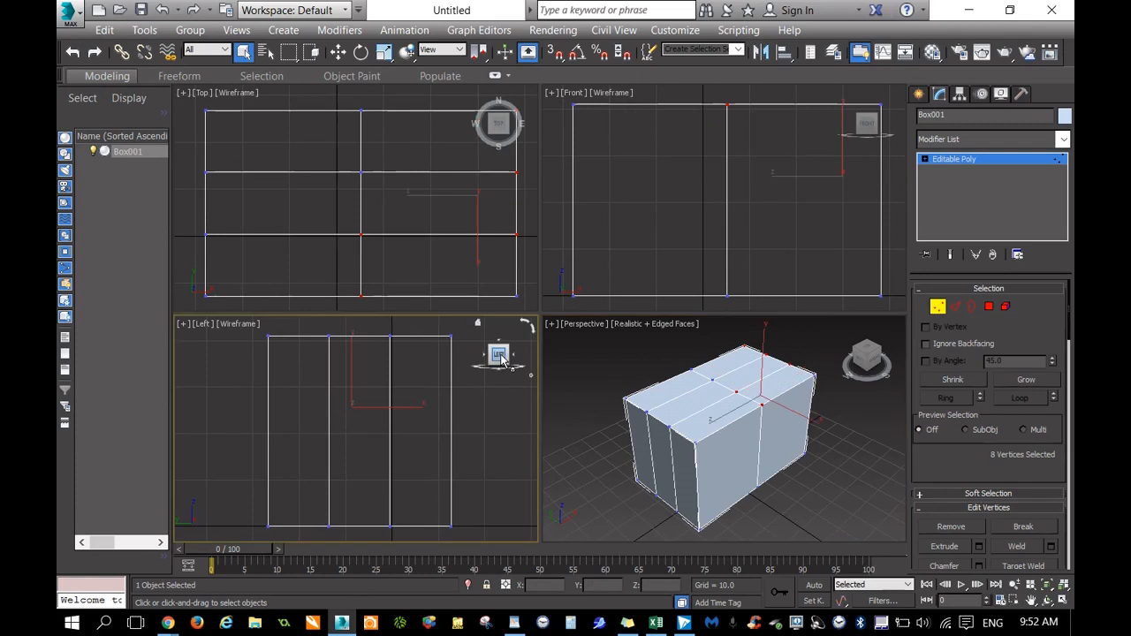
left_click_drag(498, 354, 442, 355)
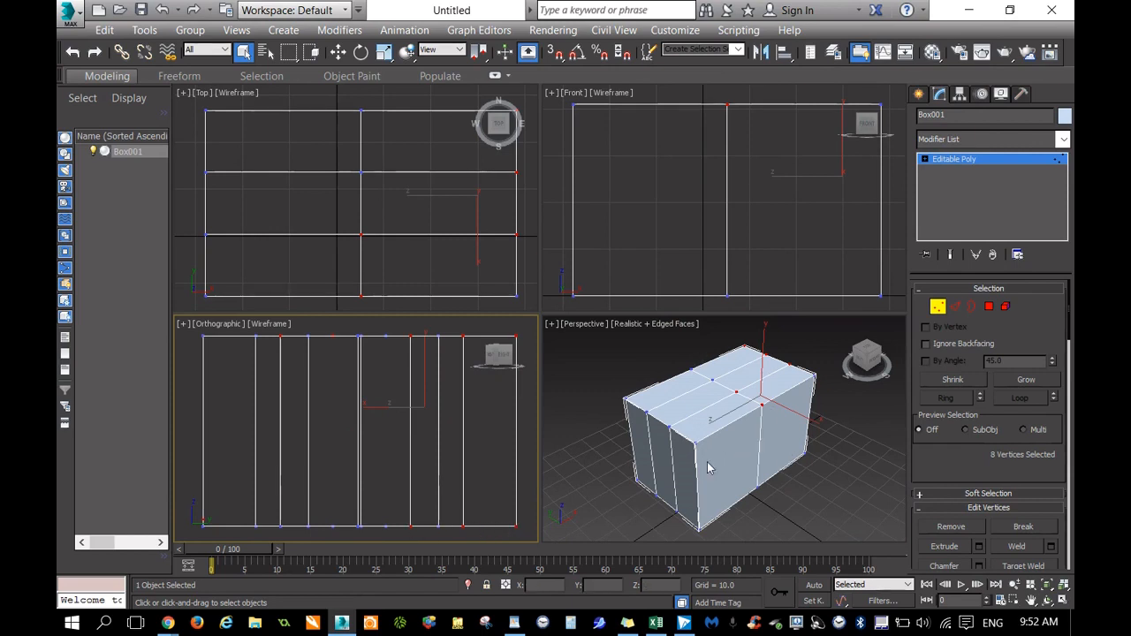
mouse_move(877, 363)
left_mouse_down()
mouse_move(830, 353)
mouse_move(866, 355)
left_mouse_up()
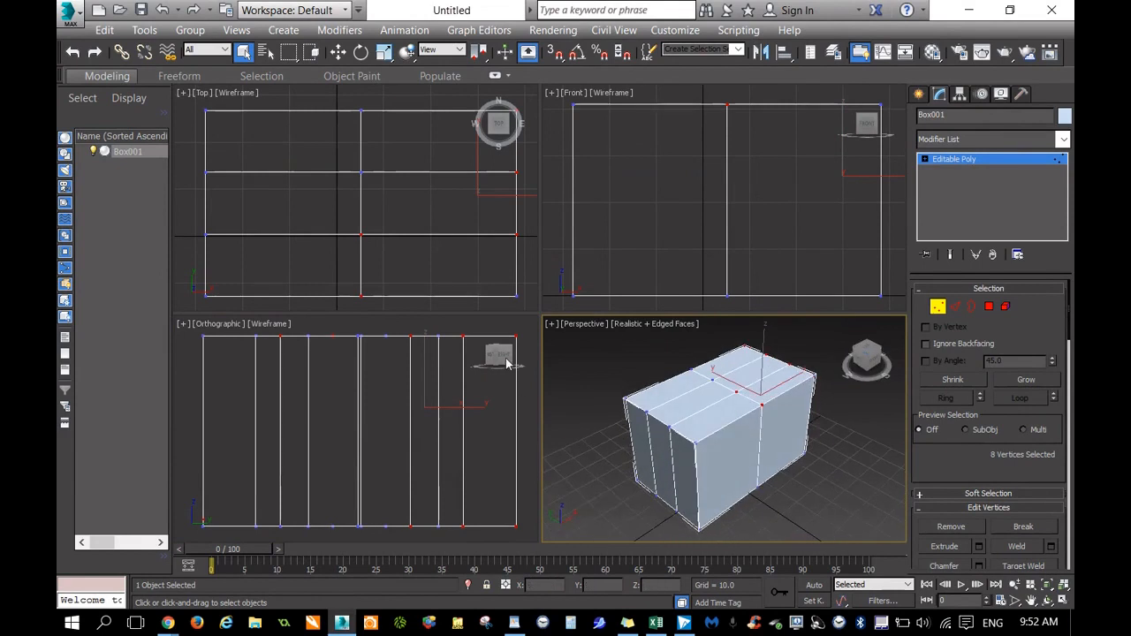
left_click(508, 361)
left_click_drag(500, 356, 499, 358)
left_click(498, 356)
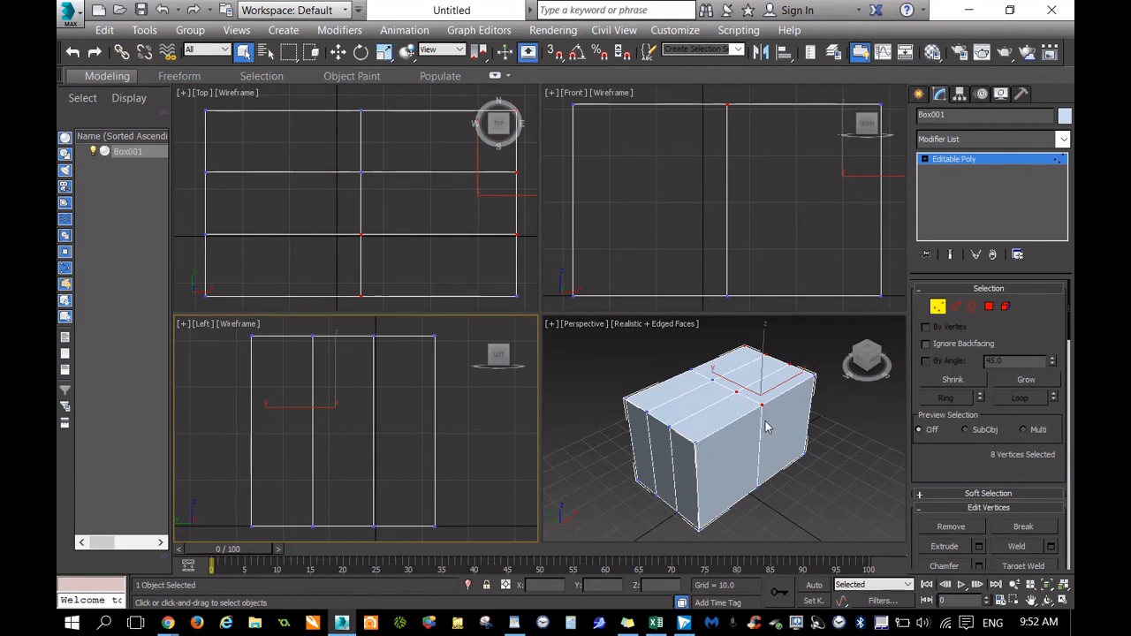
Step: Clear the vertex selection and leave vertex editing for the standard primitives creation settings, with the whole box selected
left_click(862, 408)
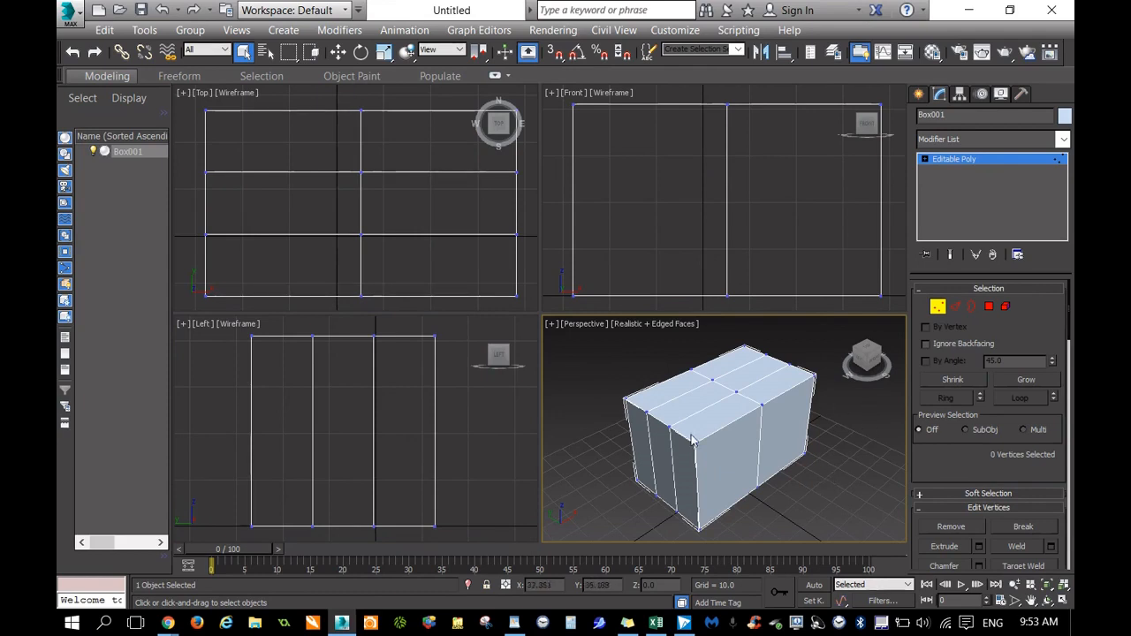
left_click(921, 94)
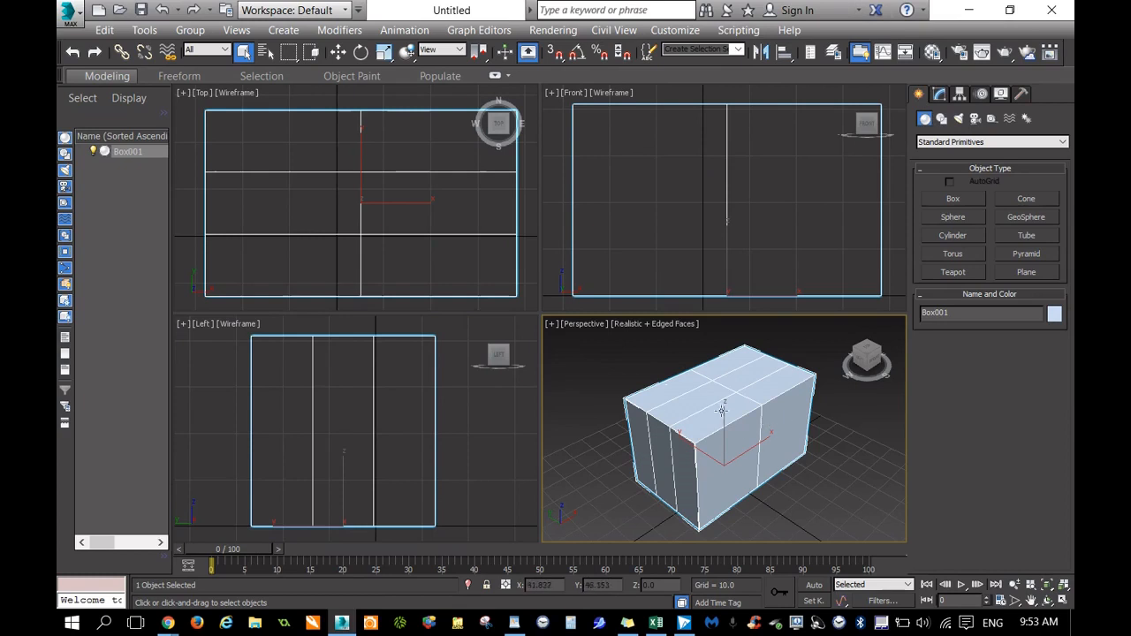
scroll(768, 449, "down", 5)
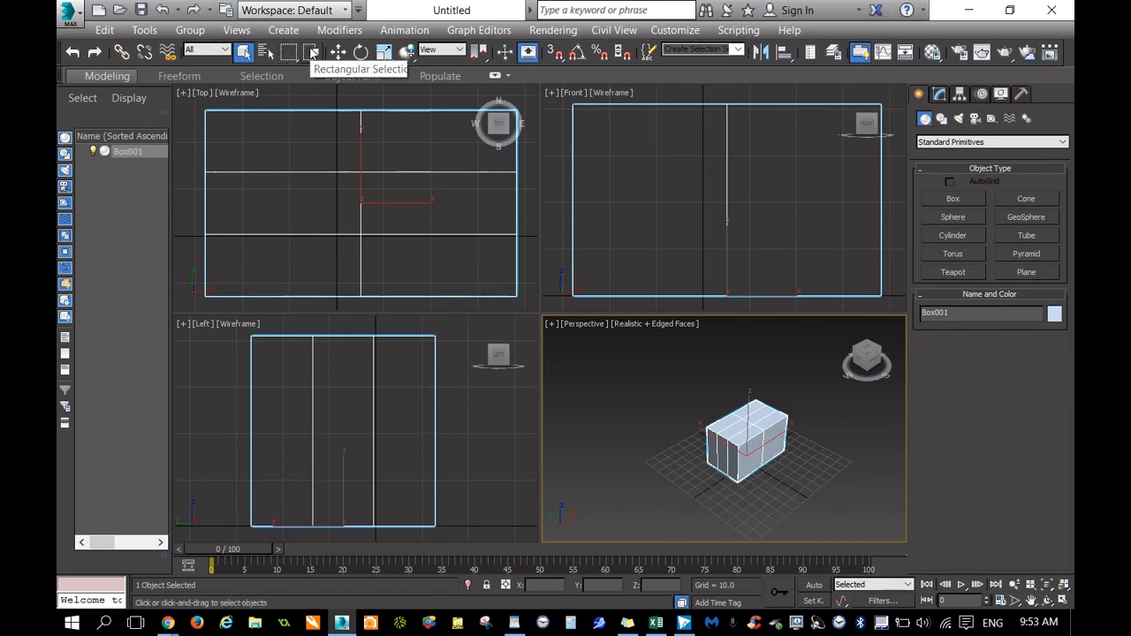
Step: Activate the Move tool for the box, switch back to Select, and activate Move again
left_click(339, 53)
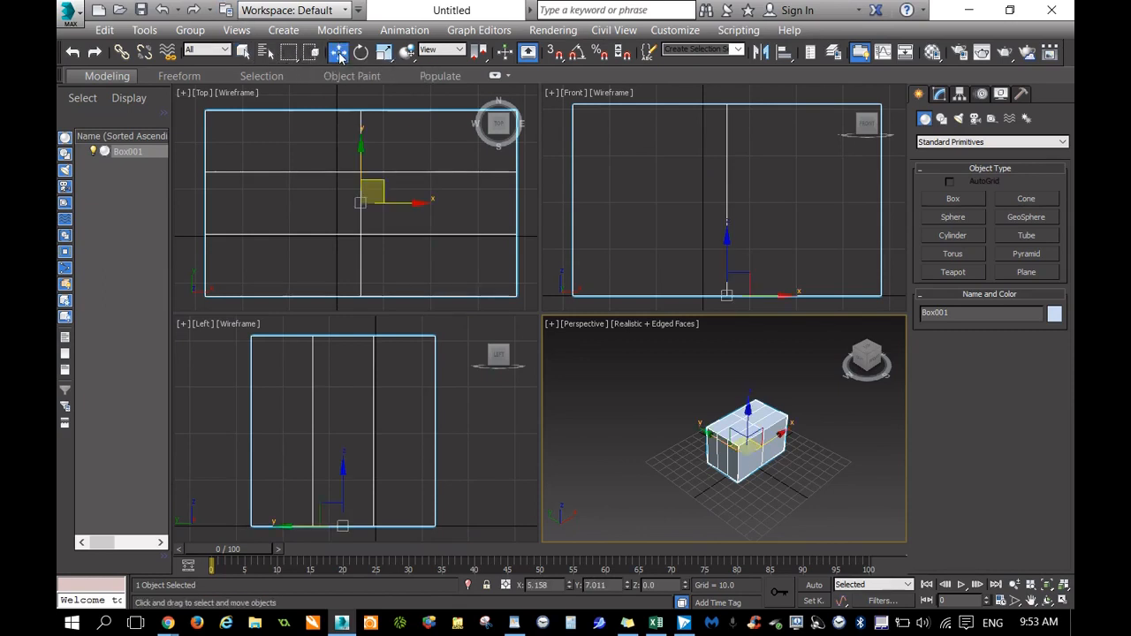
left_click(244, 51)
right_click(755, 427)
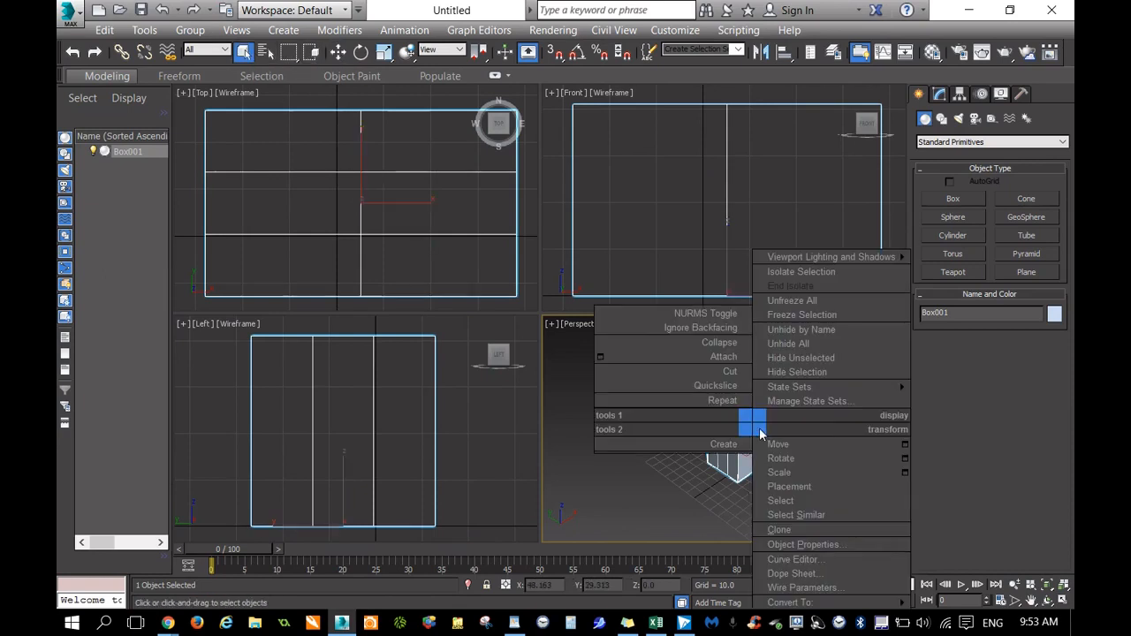
left_click(770, 446)
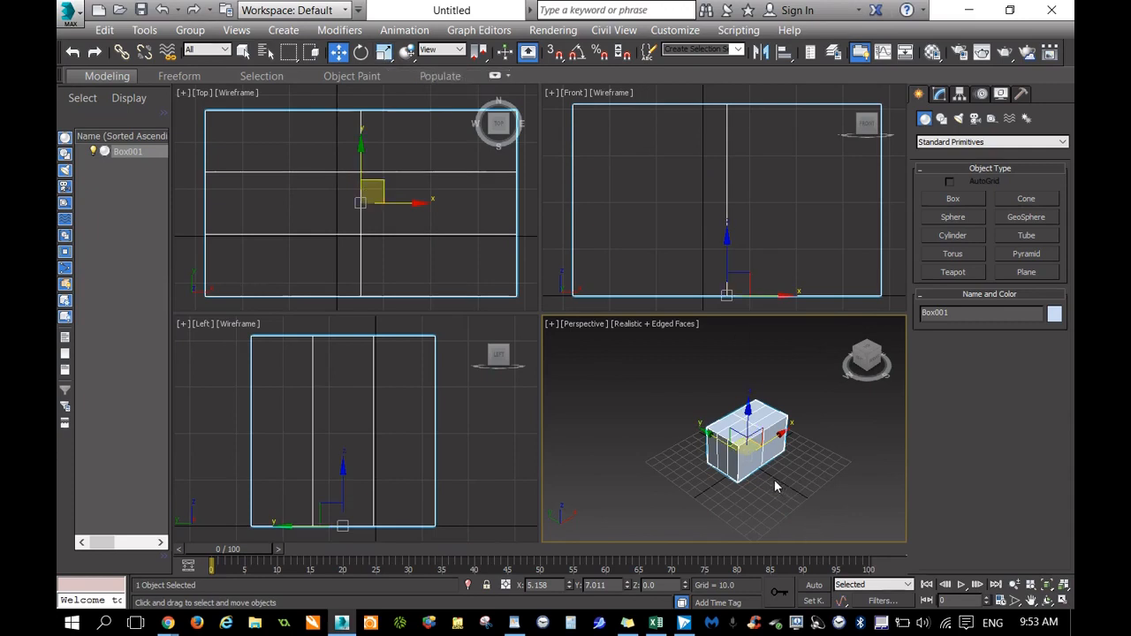
Step: Move the box around in the maximized Perspective viewport, restore the four-viewport layout, and move it to about X -6.3, Y 5.9, Z 2.3
left_click(1064, 600)
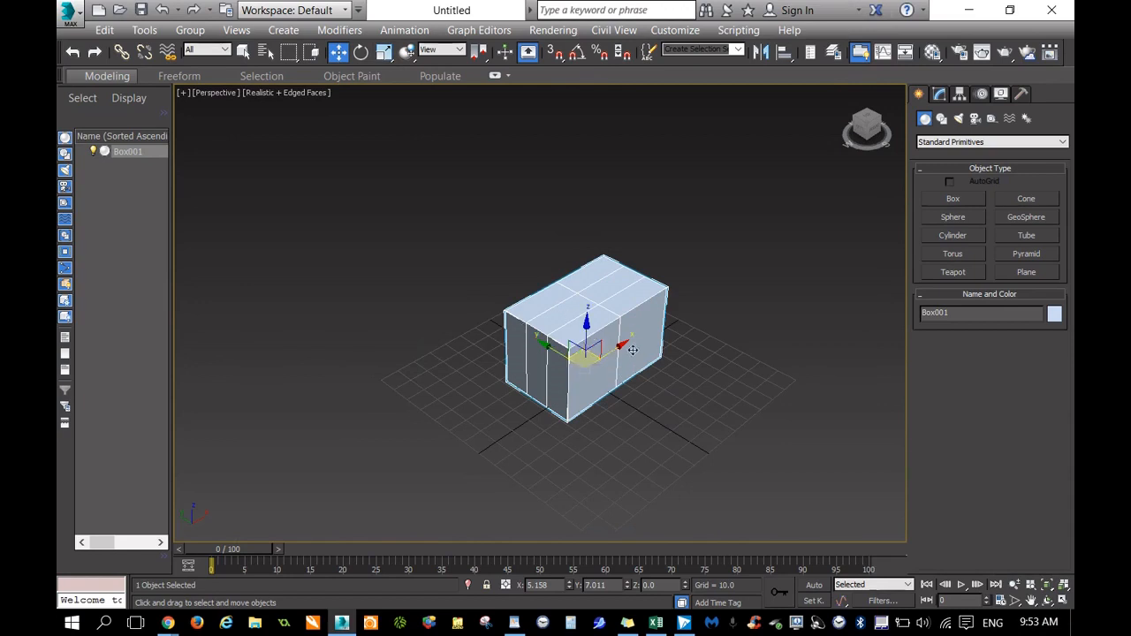
left_click_drag(599, 345, 556, 345)
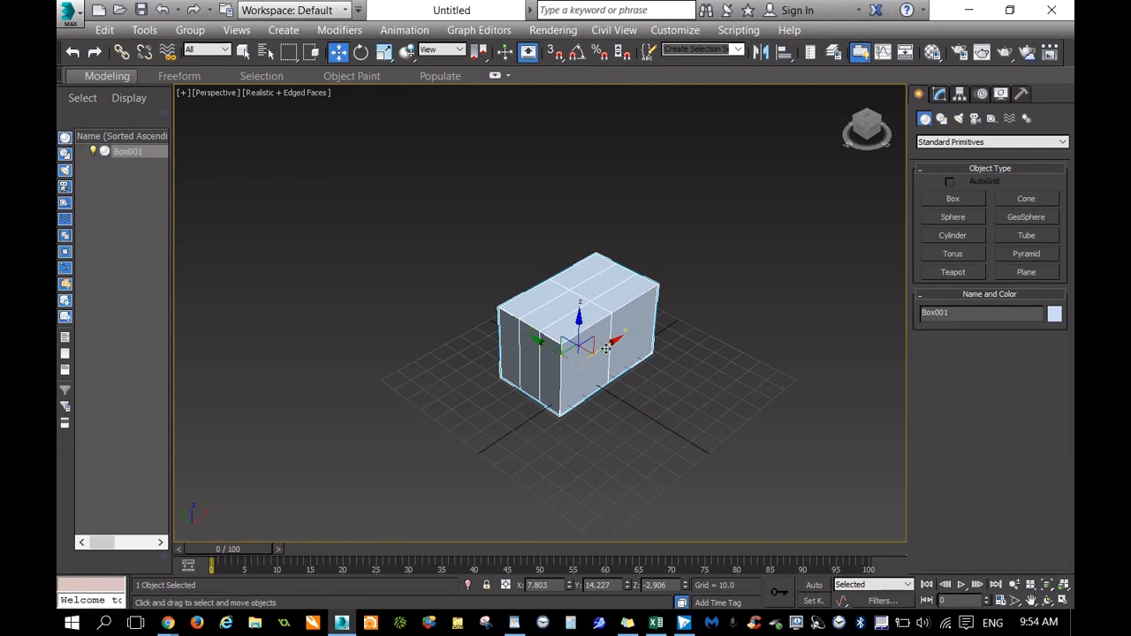
mouse_move(587, 341)
left_mouse_down()
mouse_move(650, 327)
mouse_move(660, 233)
mouse_move(662, 305)
mouse_move(639, 344)
mouse_move(535, 376)
mouse_move(525, 300)
mouse_move(539, 341)
mouse_move(581, 366)
mouse_move(606, 351)
mouse_move(600, 365)
mouse_move(539, 331)
mouse_move(584, 327)
left_mouse_up()
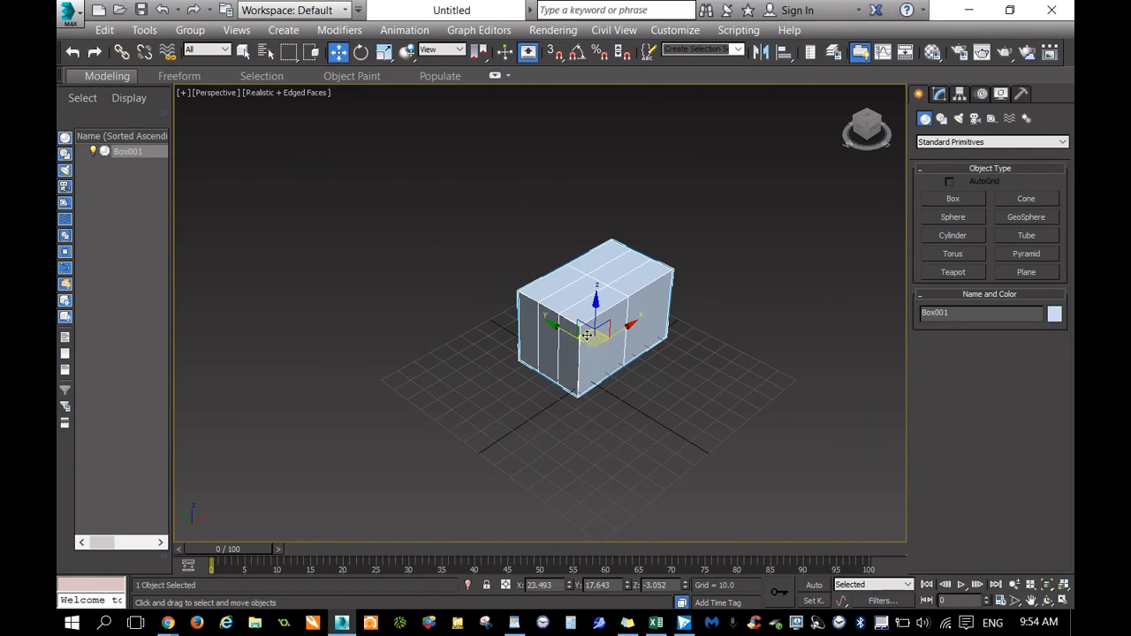
left_click_drag(584, 336, 584, 369)
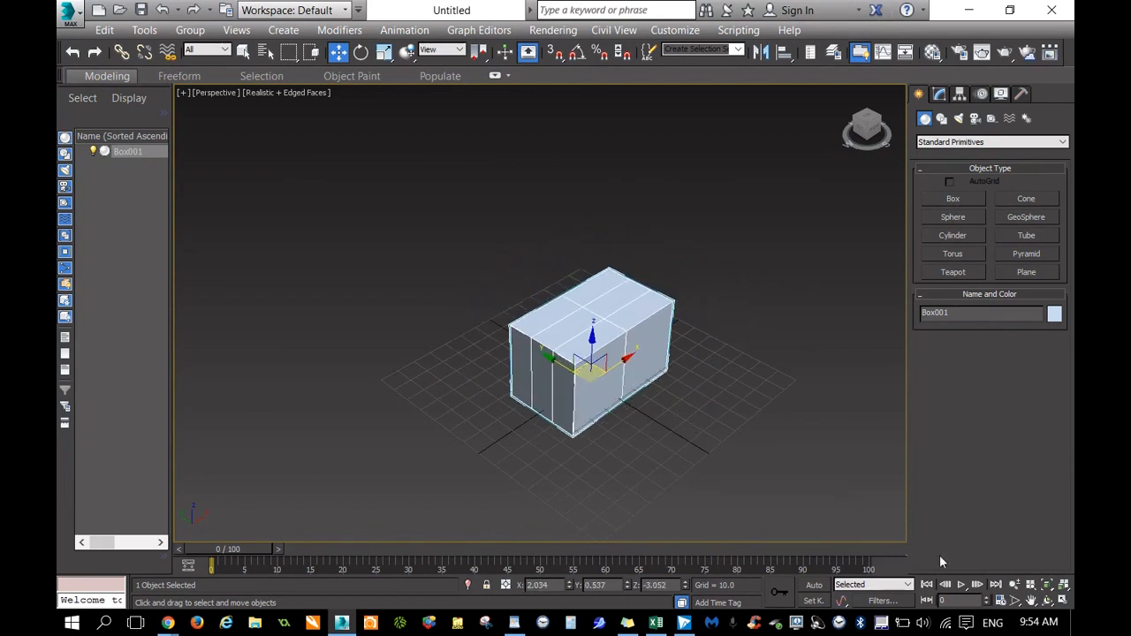
left_click(1063, 601)
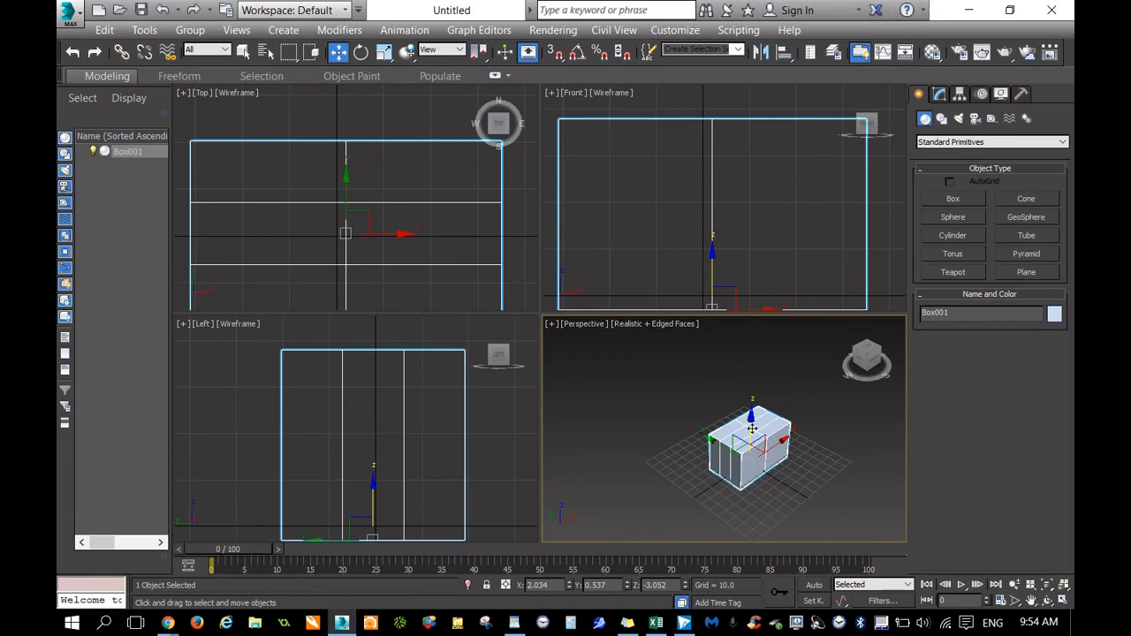
mouse_move(749, 431)
left_mouse_down()
mouse_move(750, 409)
mouse_move(747, 445)
mouse_move(749, 431)
left_mouse_up()
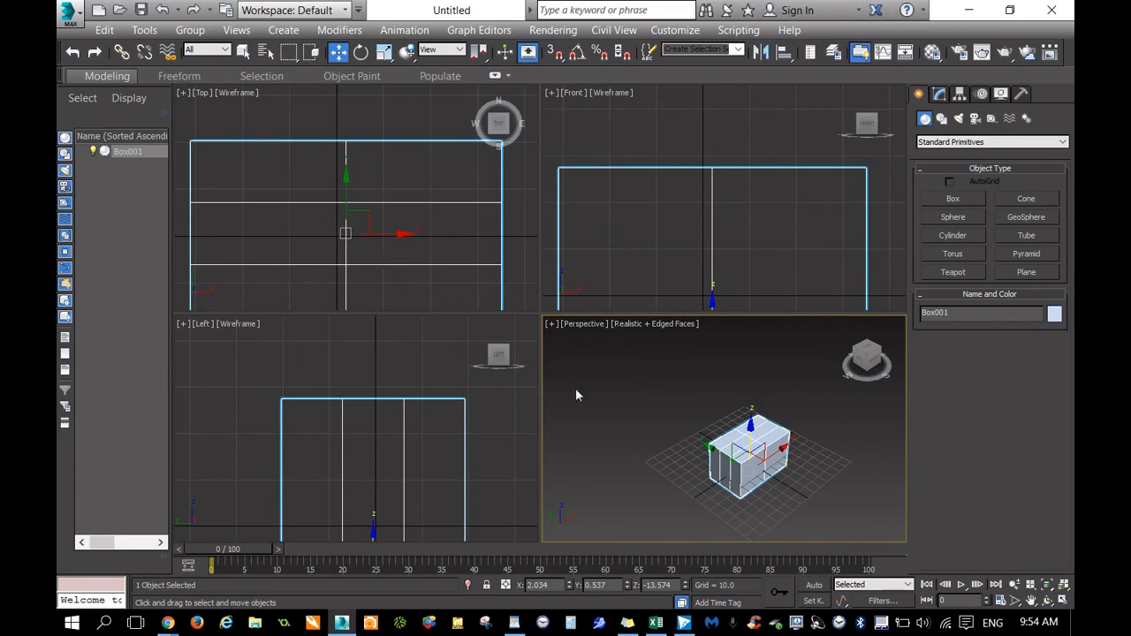
left_click_drag(749, 436, 689, 461)
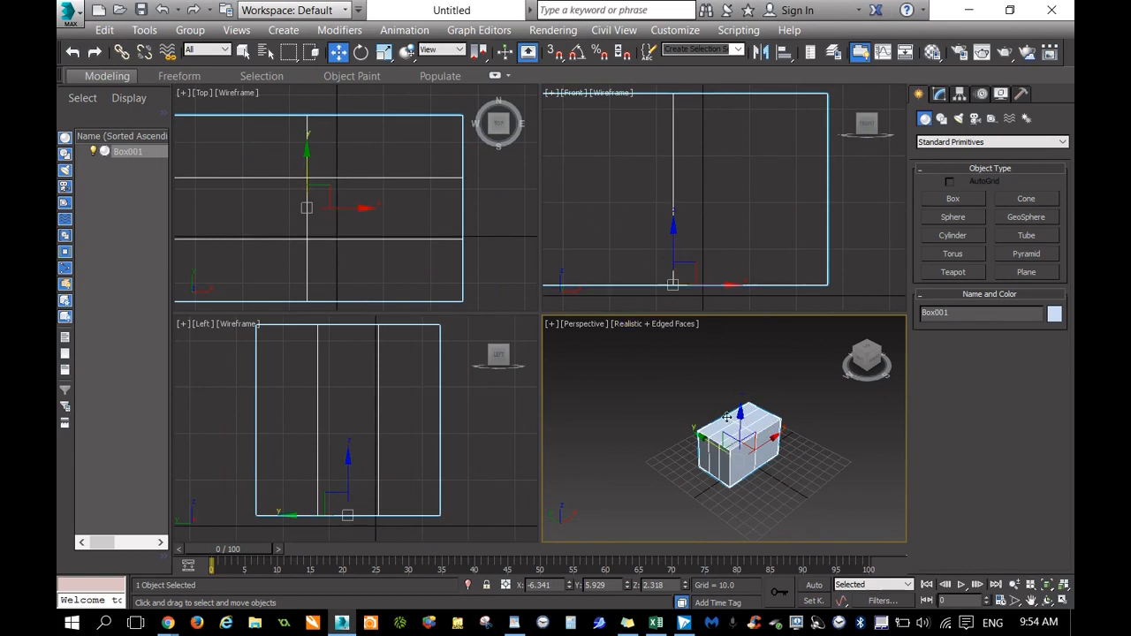
Step: Move the box in the Front viewport to about X 1.9 and Z 0.7, and in the Top viewport to about Y 8.8
right_click(727, 272)
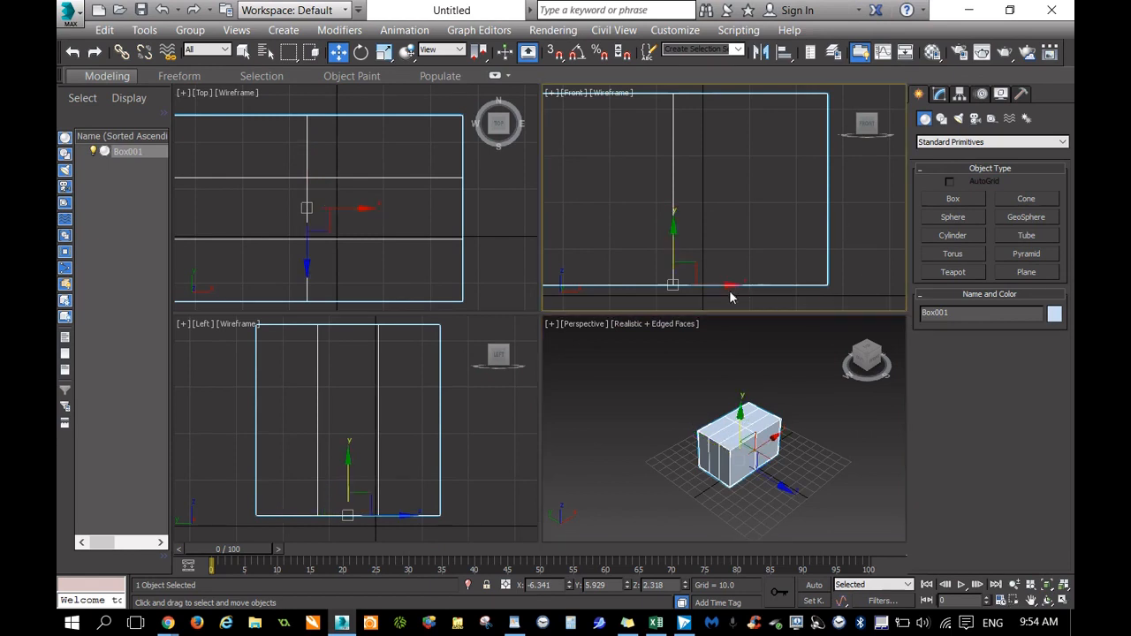
left_click_drag(729, 287, 762, 290)
left_click_drag(713, 233, 711, 242)
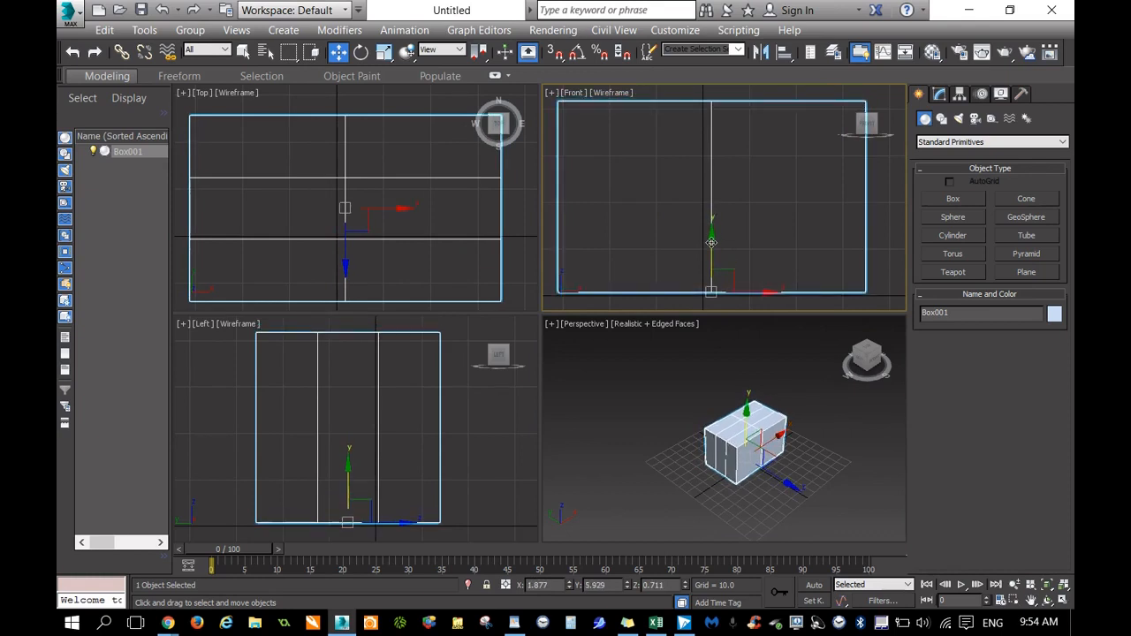
right_click(367, 265)
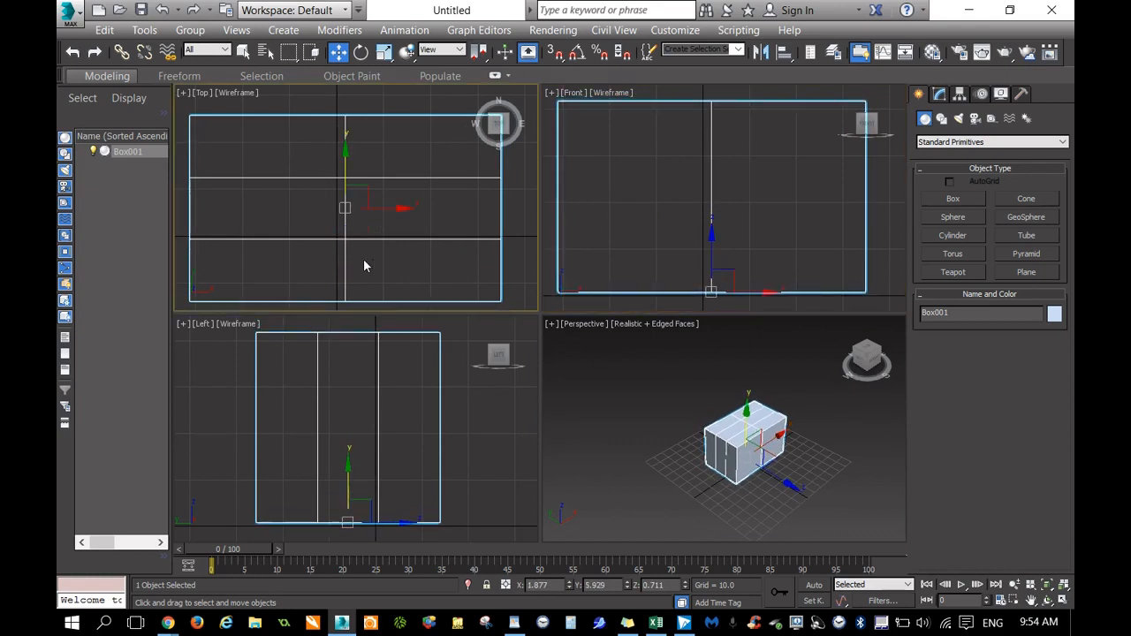
left_click_drag(345, 167, 345, 154)
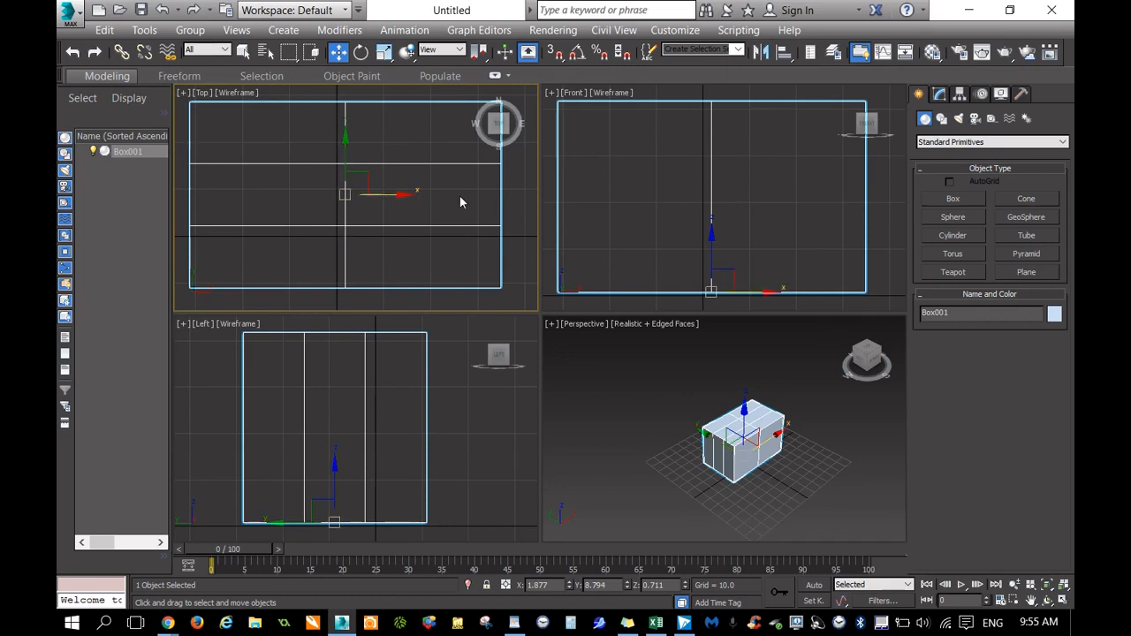
Step: Move the box in the Left viewport to about Y 5.6 and Z 0.1, and raise it in Perspective to about Z 0.9
left_click(310, 442)
mouse_move(340, 470)
left_mouse_down()
mouse_move(344, 456)
mouse_move(351, 468)
left_mouse_up()
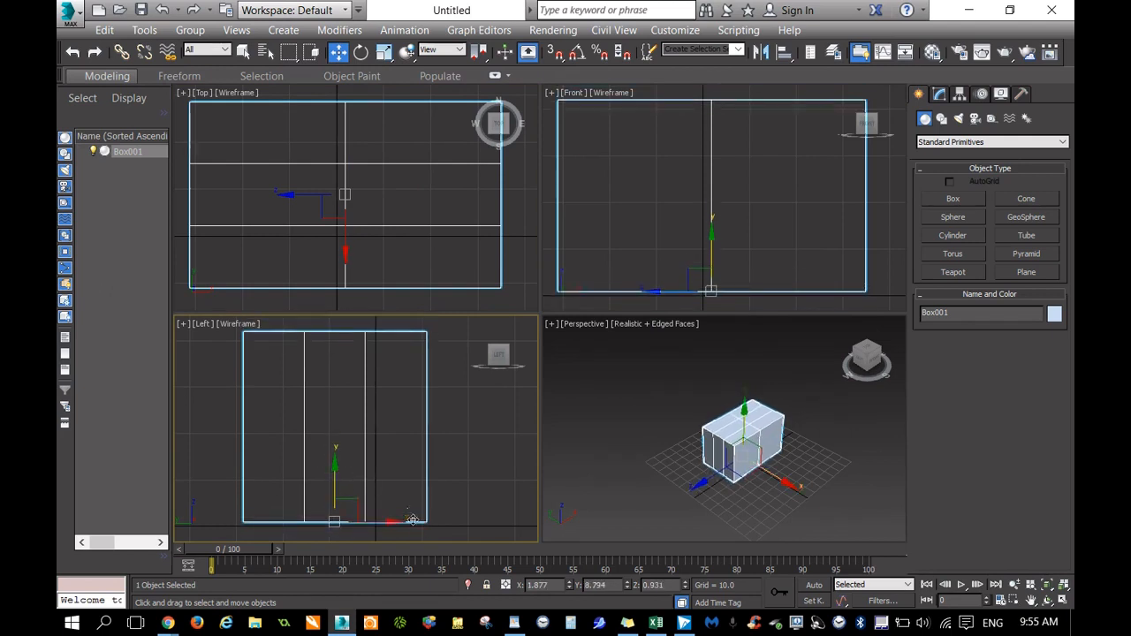
left_click_drag(355, 516, 371, 520)
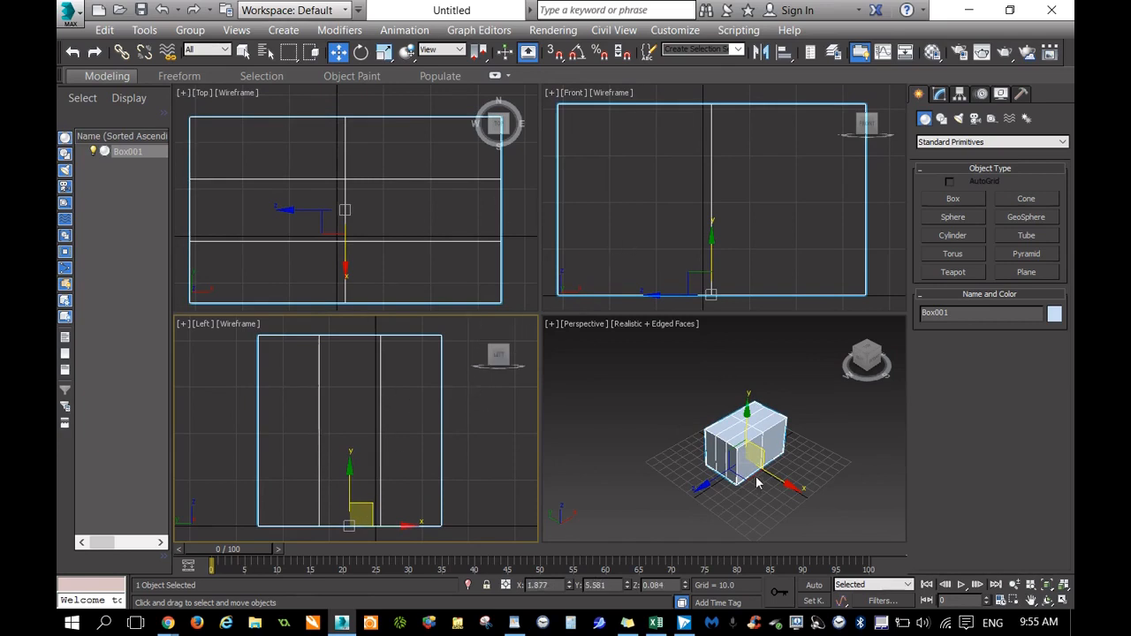
mouse_move(745, 428)
left_mouse_down()
mouse_move(744, 412)
mouse_move(745, 446)
mouse_move(745, 425)
left_mouse_up()
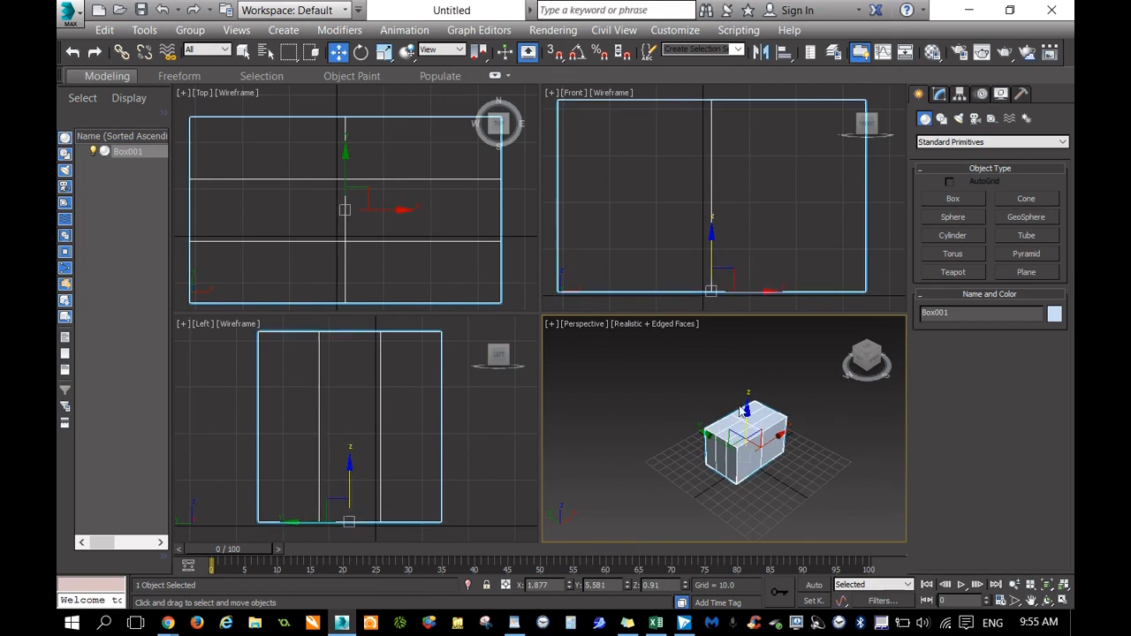
Step: Scale the box uniformly to about 92%, and per axis to about 77% in X, 191% in Y and 198% in Z
left_click(383, 53)
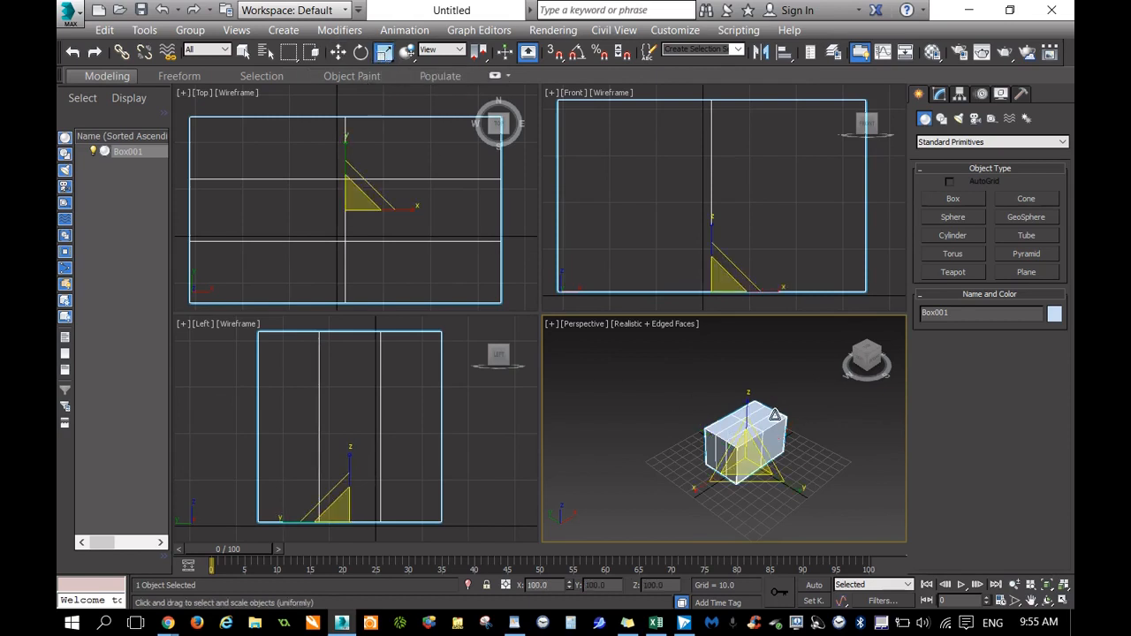
right_click(769, 411)
left_click(800, 460)
left_click_drag(745, 453, 748, 480)
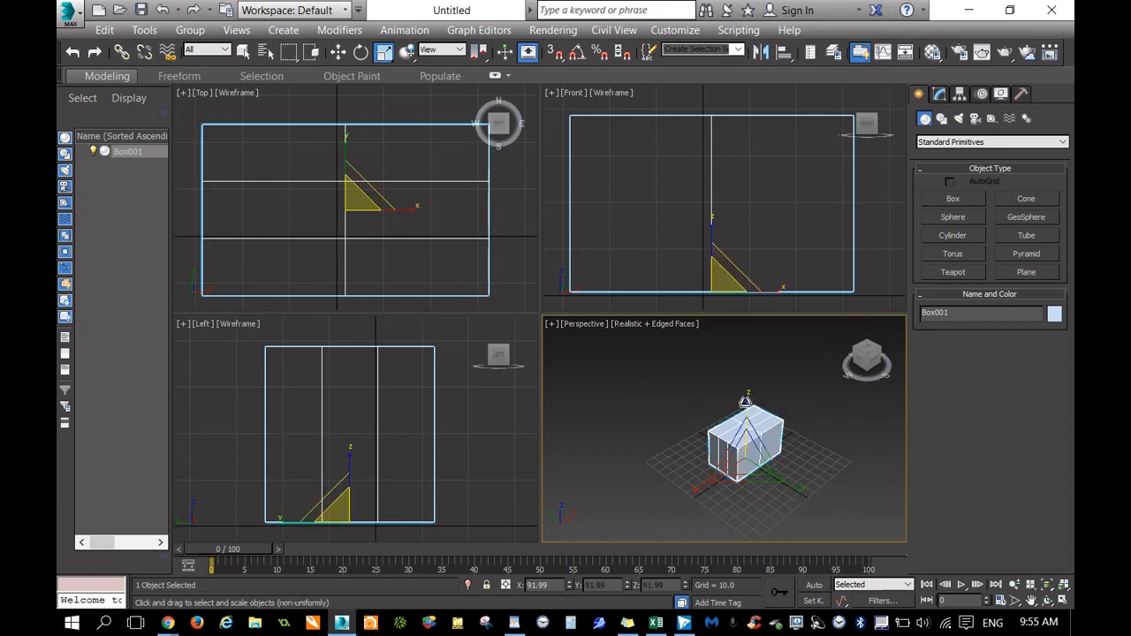
left_click_drag(748, 403, 752, 354)
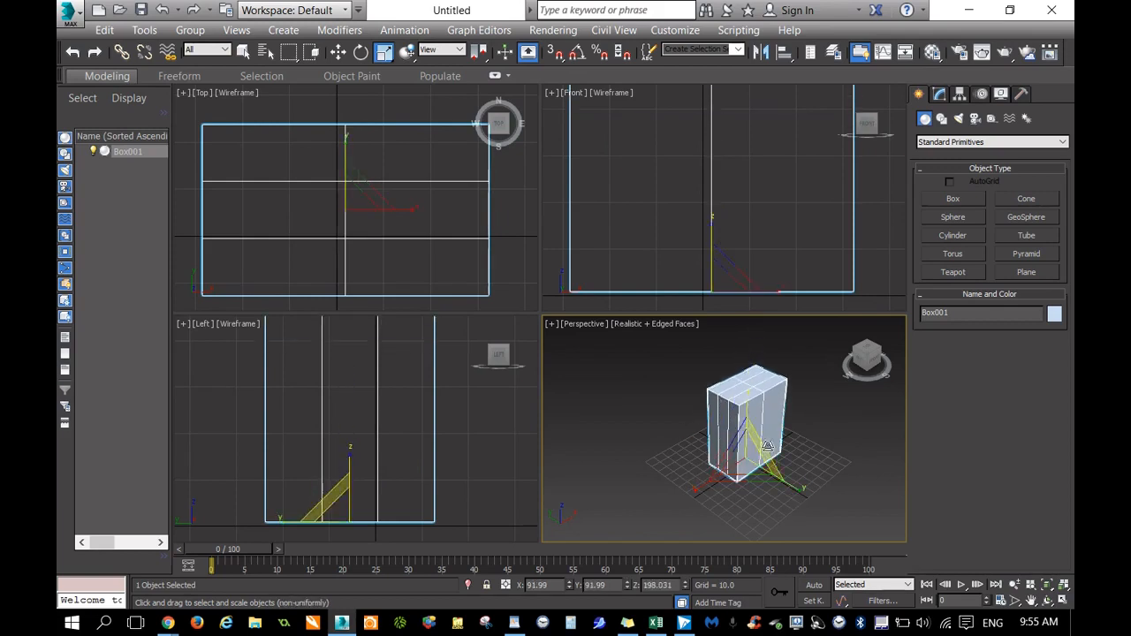
left_click_drag(798, 490, 812, 497)
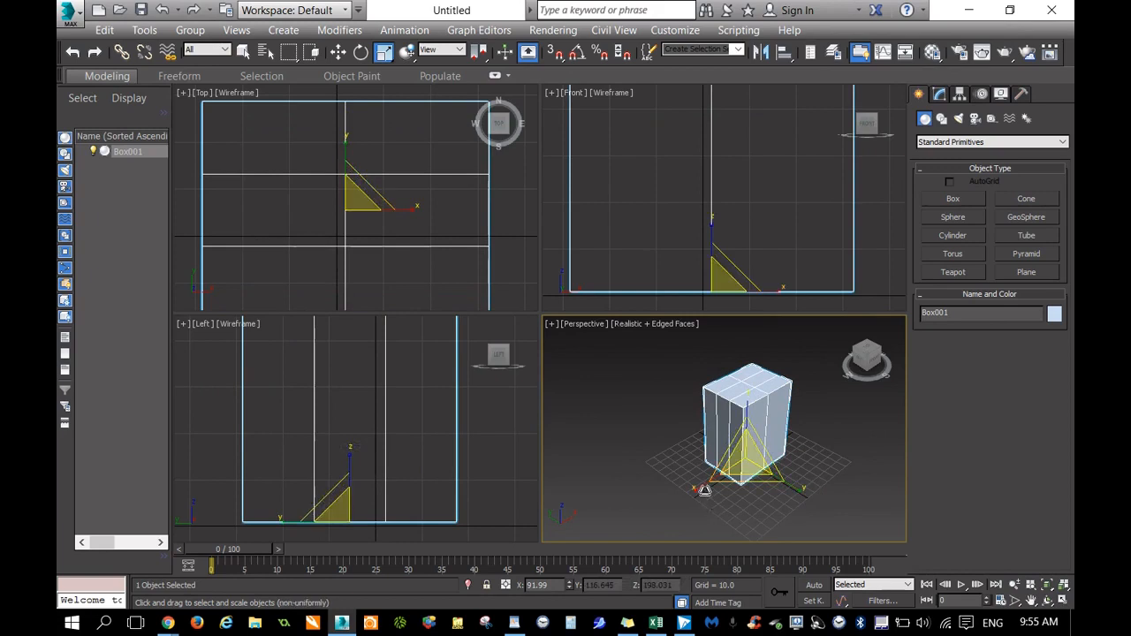
left_click_drag(701, 490, 753, 512)
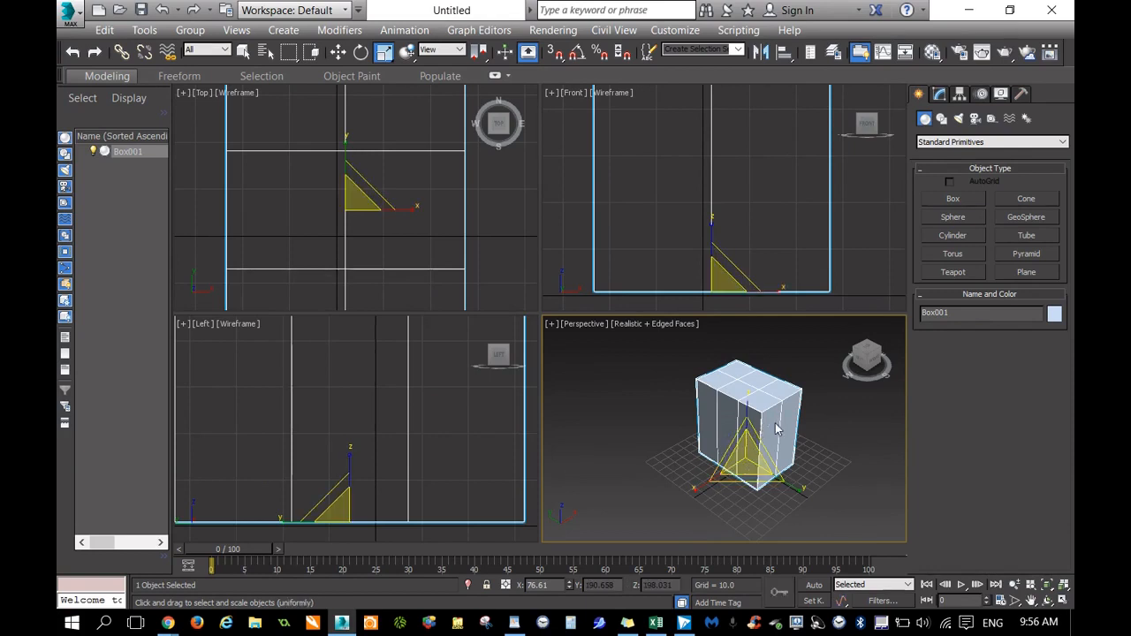
Step: Rotate the box around several axes to about X -21, Y -29 and Z -19 degrees in the Perspective viewport
right_click(770, 417)
left_click(797, 452)
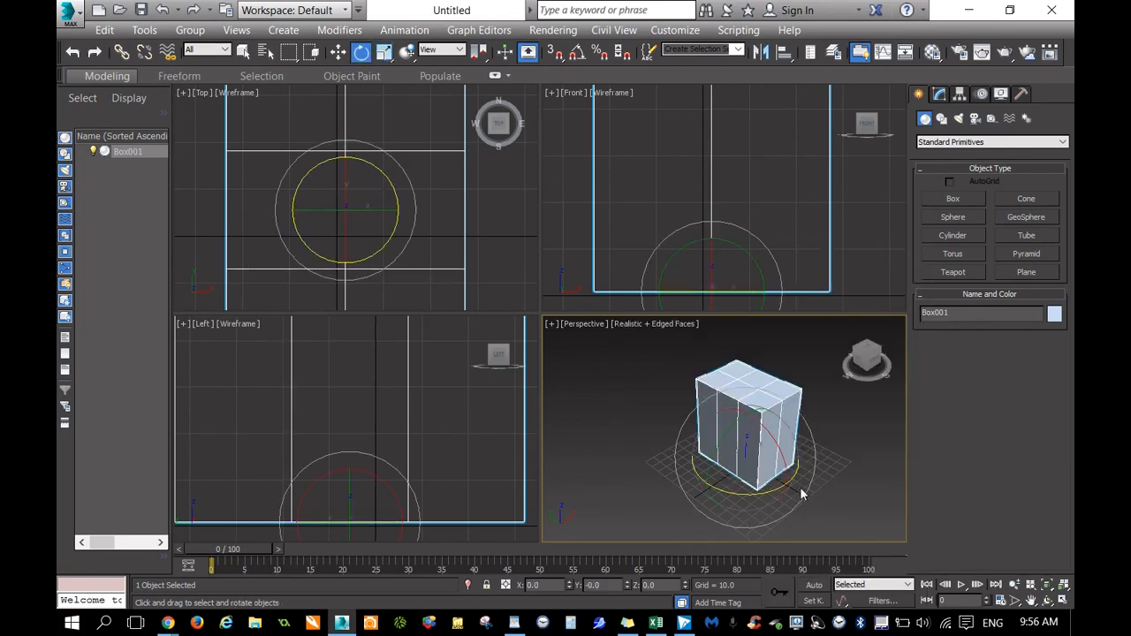
left_click_drag(801, 495, 767, 502)
left_click_drag(779, 442, 703, 484)
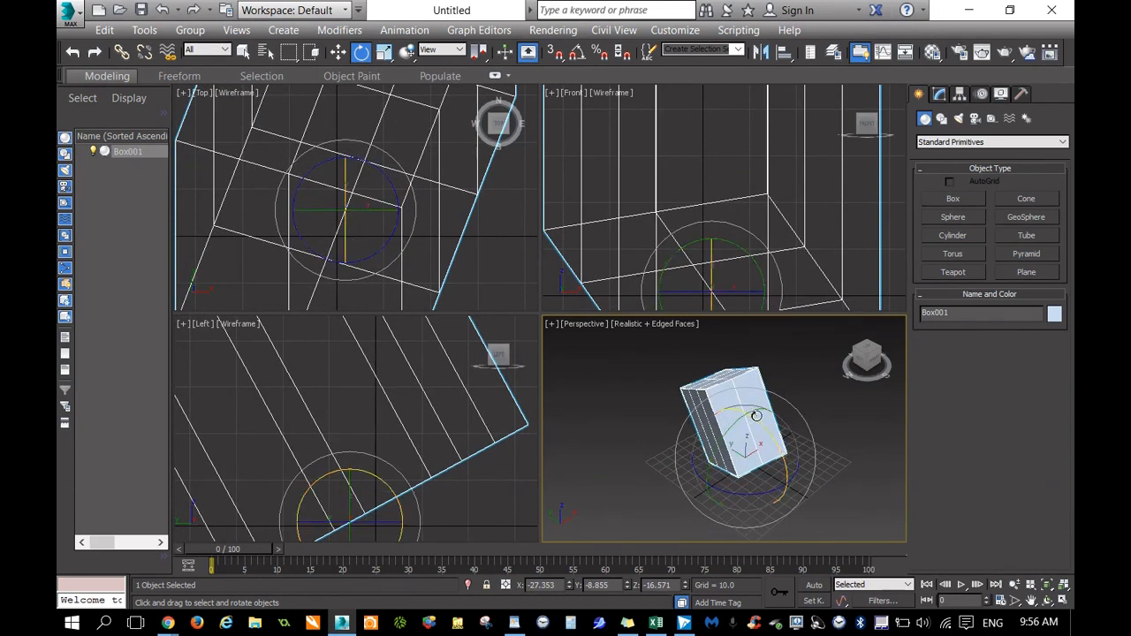
left_click_drag(732, 418, 707, 382)
left_click(870, 366)
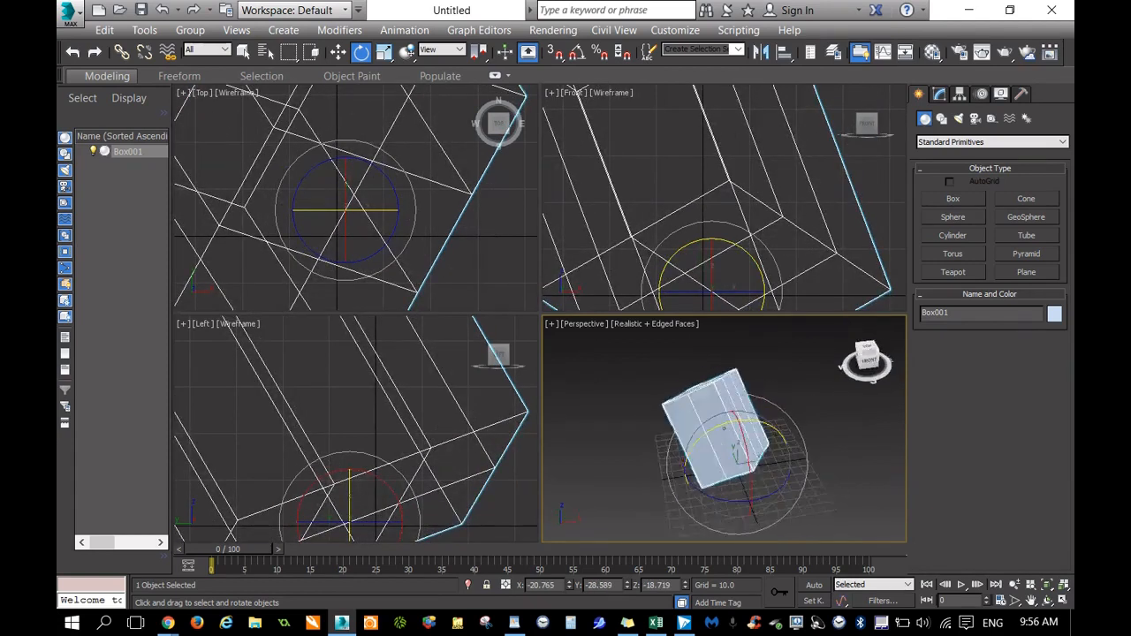
Step: Clone the rotated box in the Perspective viewport as an independent copy
mouse_move(866, 354)
left_mouse_down()
mouse_move(884, 355)
mouse_move(871, 373)
mouse_move(884, 371)
mouse_move(871, 351)
left_mouse_up()
scroll(887, 359, "down", 3)
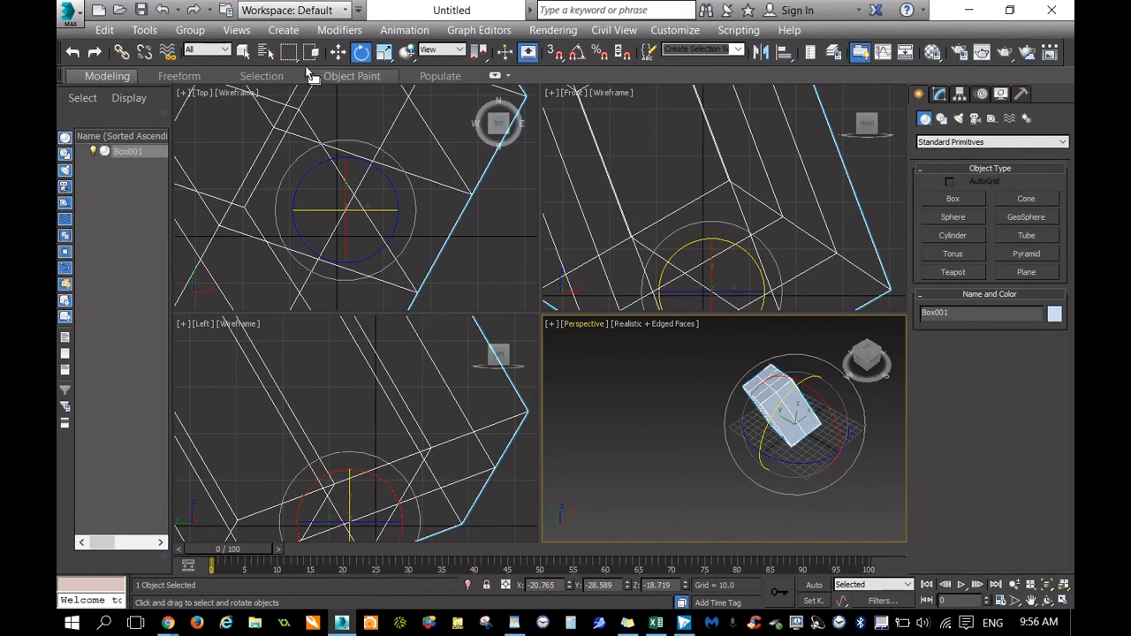
left_click(243, 51)
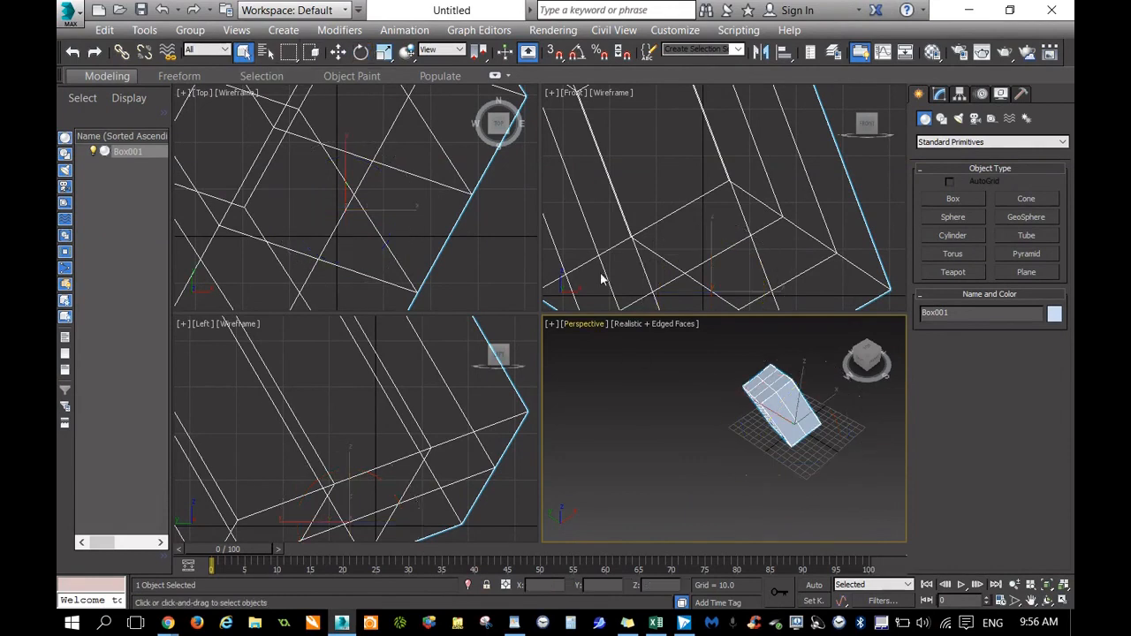
right_click(787, 404)
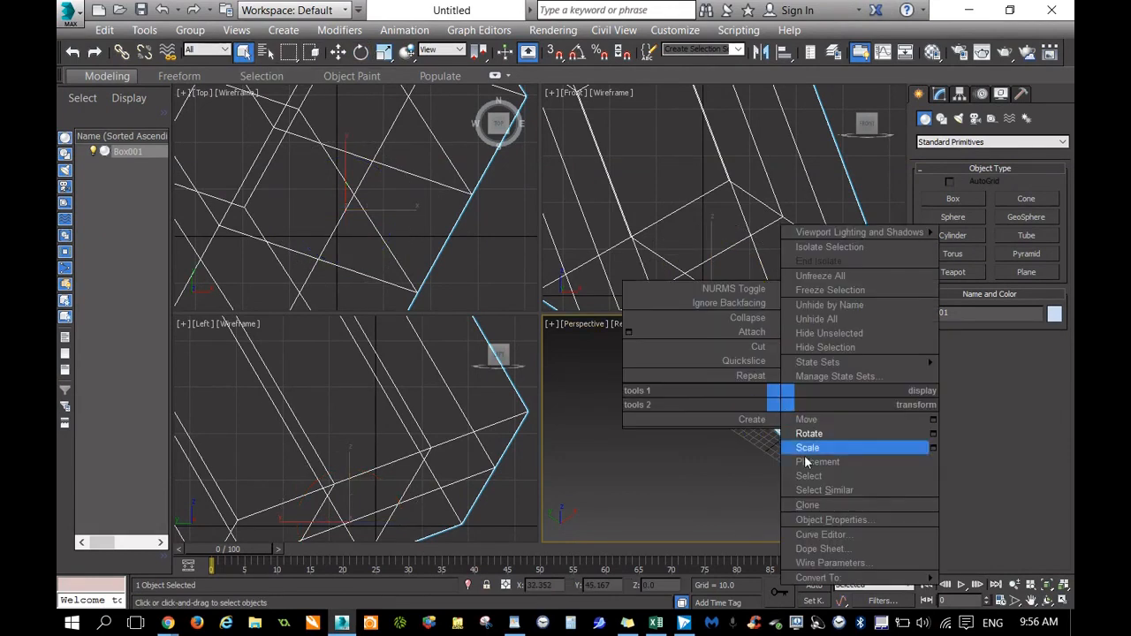
left_click(817, 504)
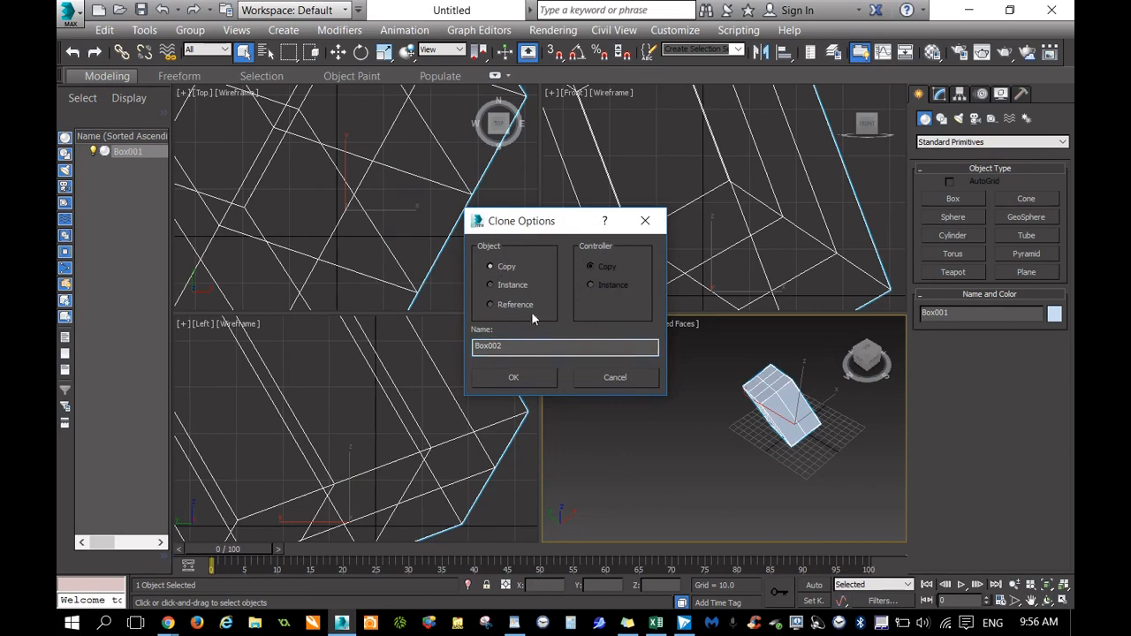
left_click(528, 379)
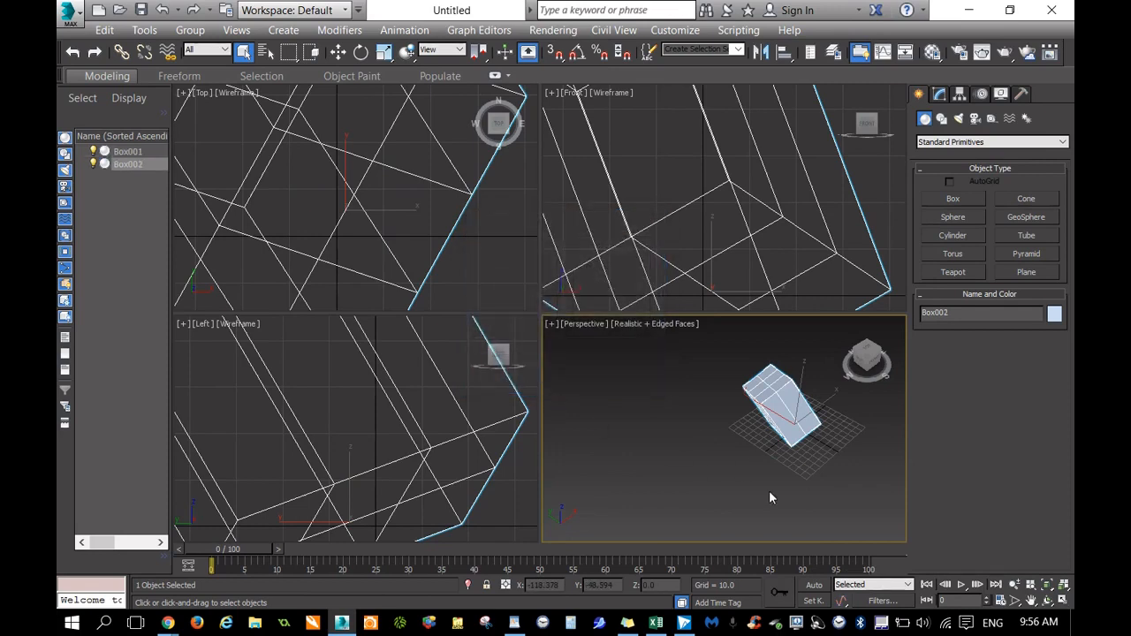
Step: Move the cloned box along the X axis to about X -101, beside the original
right_click(800, 412)
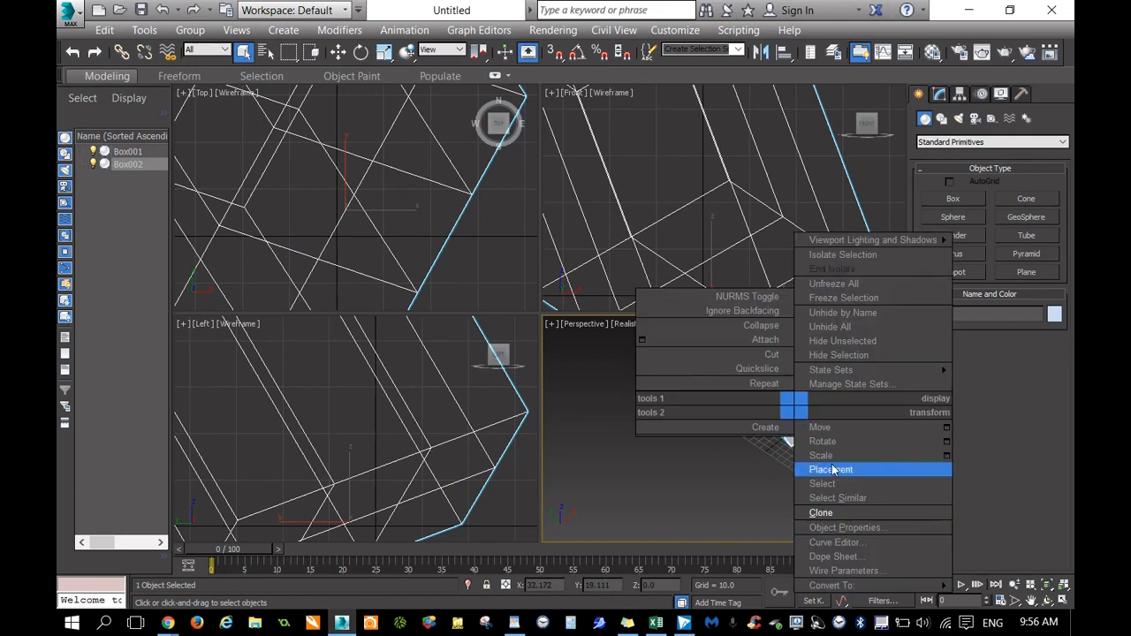
left_click(831, 431)
left_click_drag(831, 407, 776, 433)
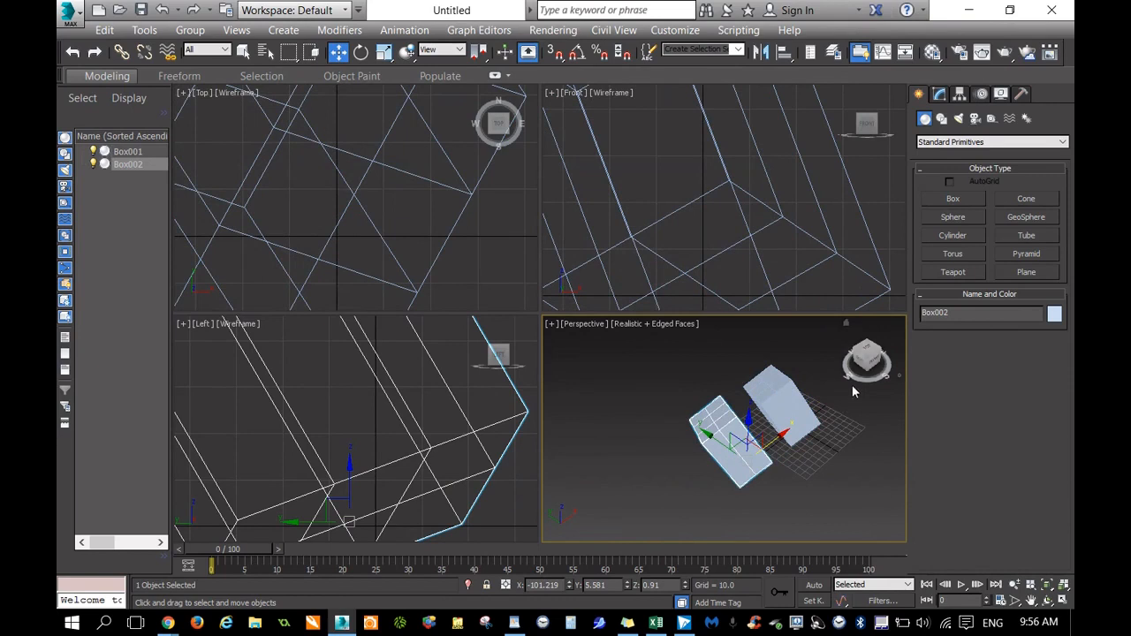
Step: Mirror the cloned box on the X axis with No Clone, after previewing the Y, Z, XY, YZ and ZX axes
mouse_move(877, 362)
left_mouse_down()
mouse_move(829, 361)
mouse_move(819, 382)
mouse_move(842, 333)
mouse_move(871, 346)
mouse_move(888, 382)
mouse_move(919, 344)
mouse_move(888, 383)
mouse_move(842, 369)
mouse_move(868, 361)
mouse_move(847, 379)
mouse_move(866, 360)
left_mouse_up()
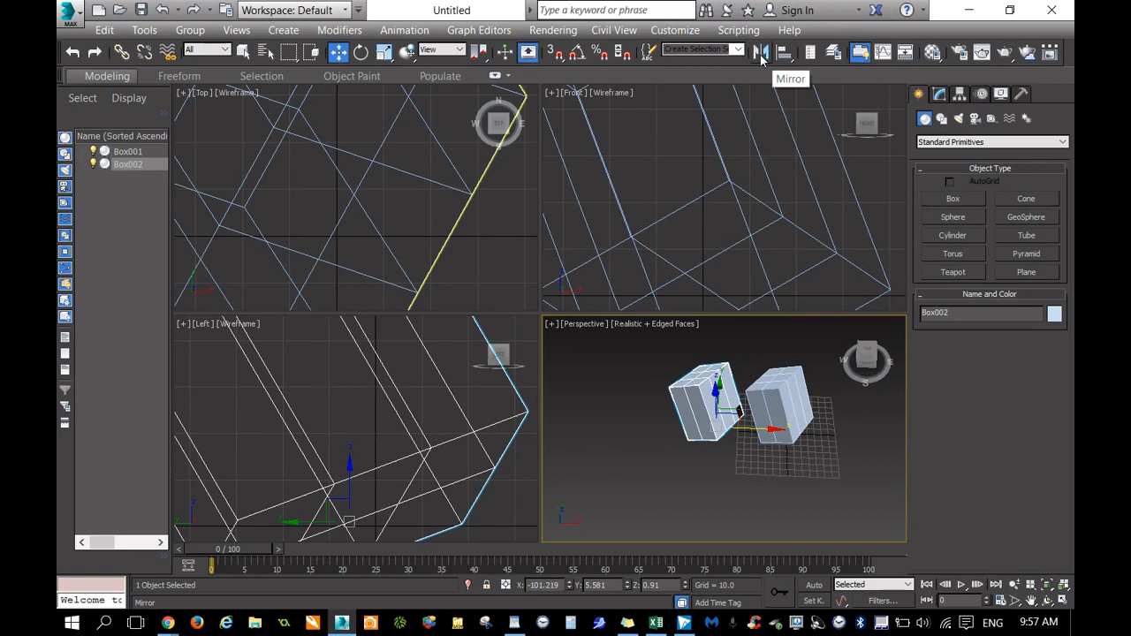
left_click(760, 53)
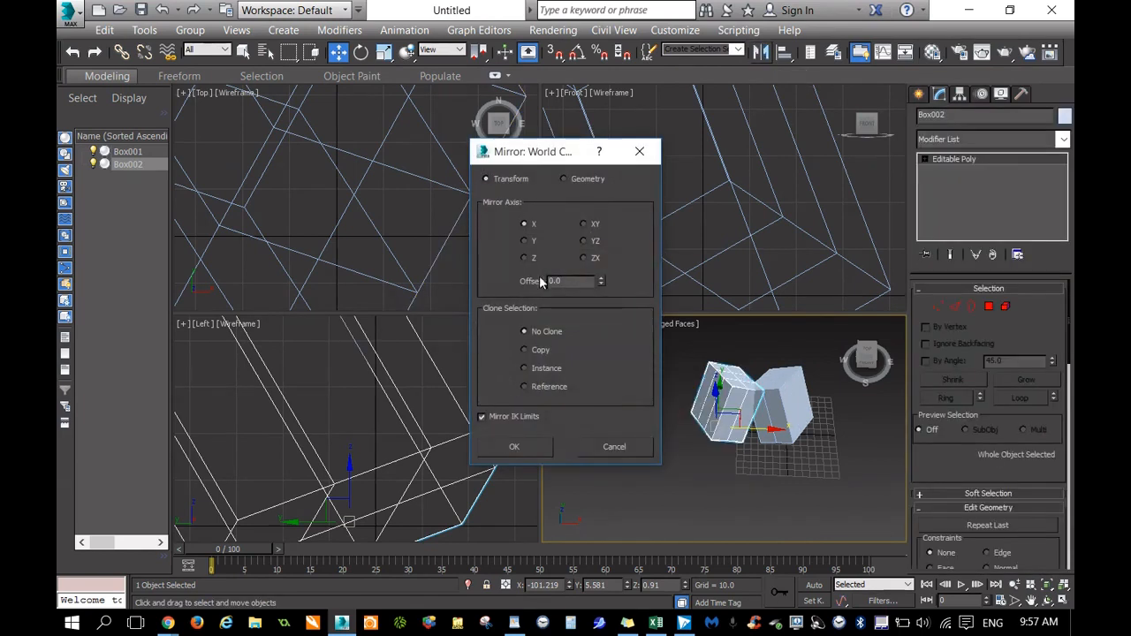
left_click_drag(568, 157, 519, 146)
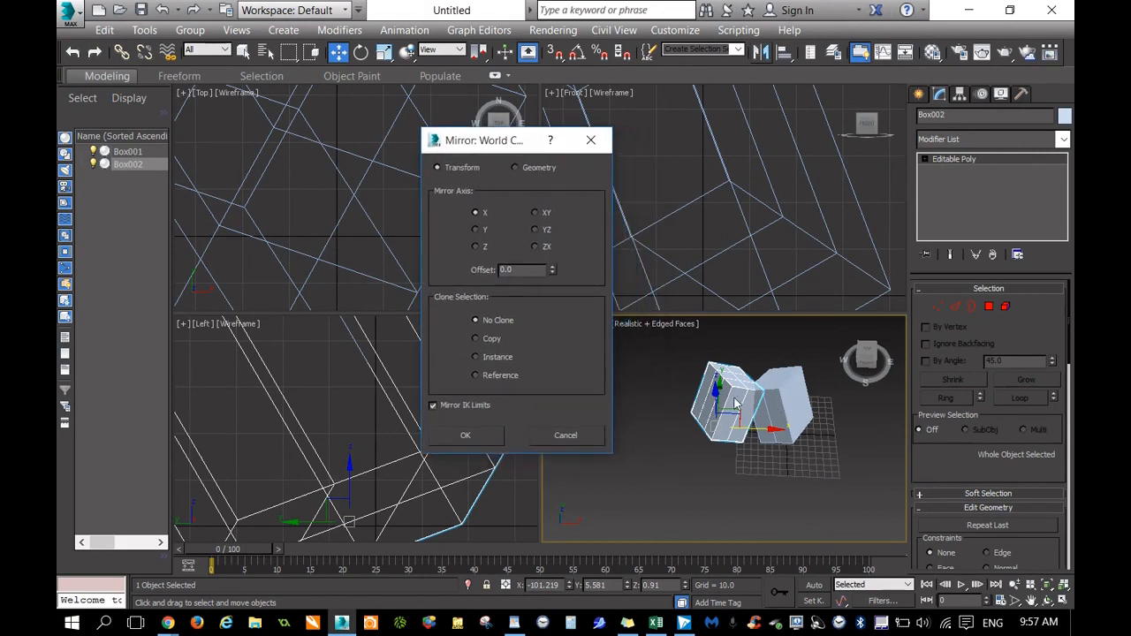
left_click(477, 230)
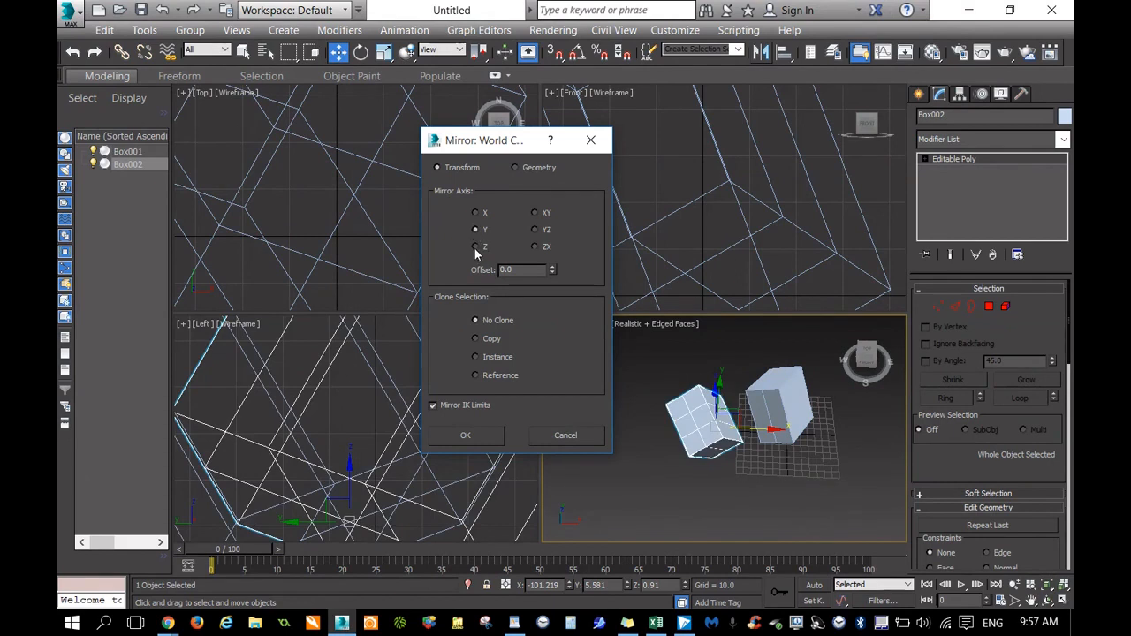
left_click(477, 248)
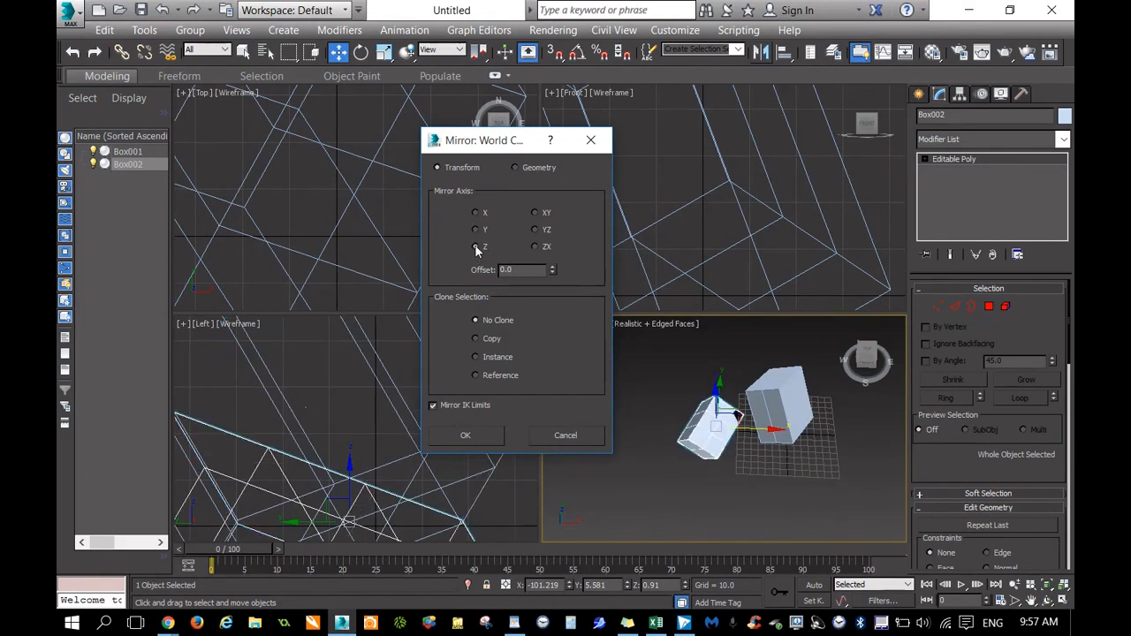
left_click(536, 212)
left_click(536, 230)
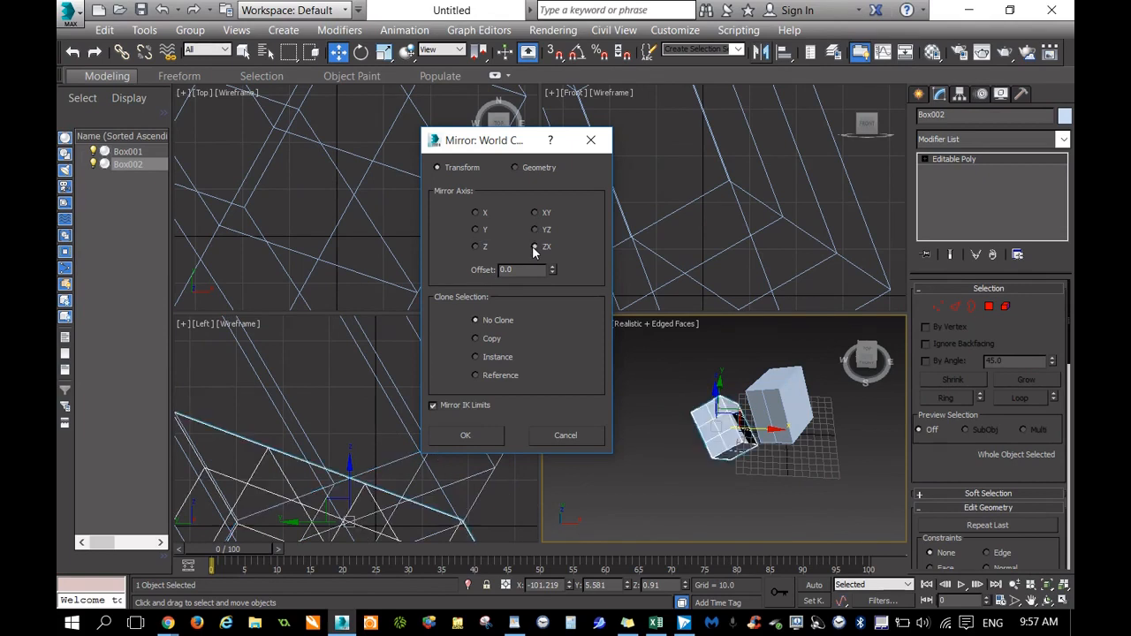
left_click(475, 213)
left_click(466, 435)
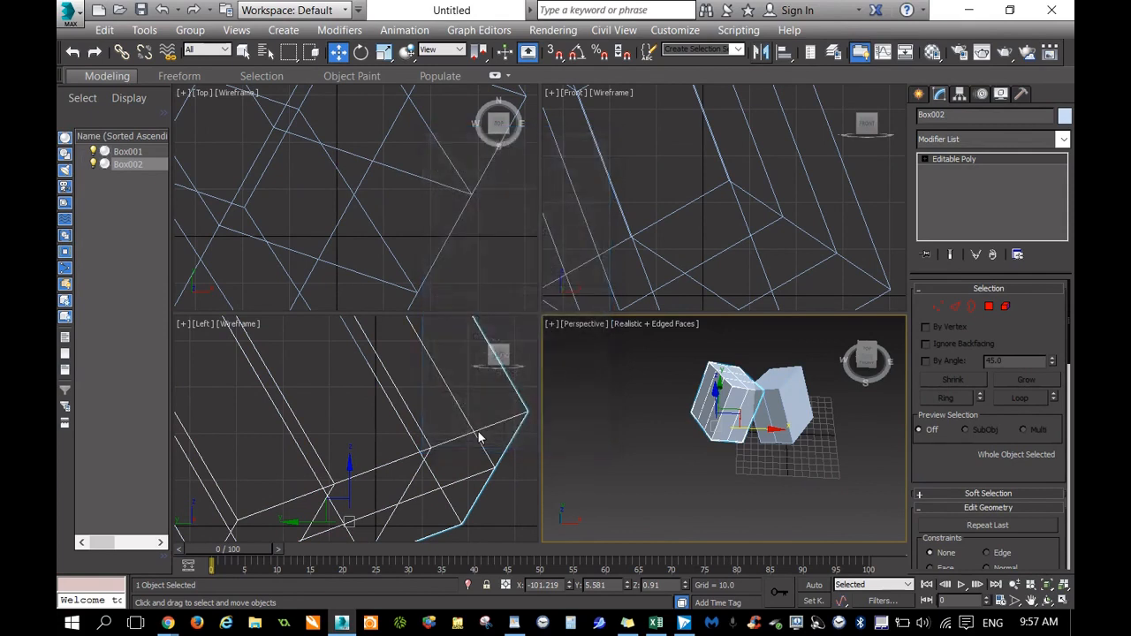
Step: Move the mirrored box away from the original to about X -139 and lower it to about Z -46
left_click_drag(867, 362, 847, 303)
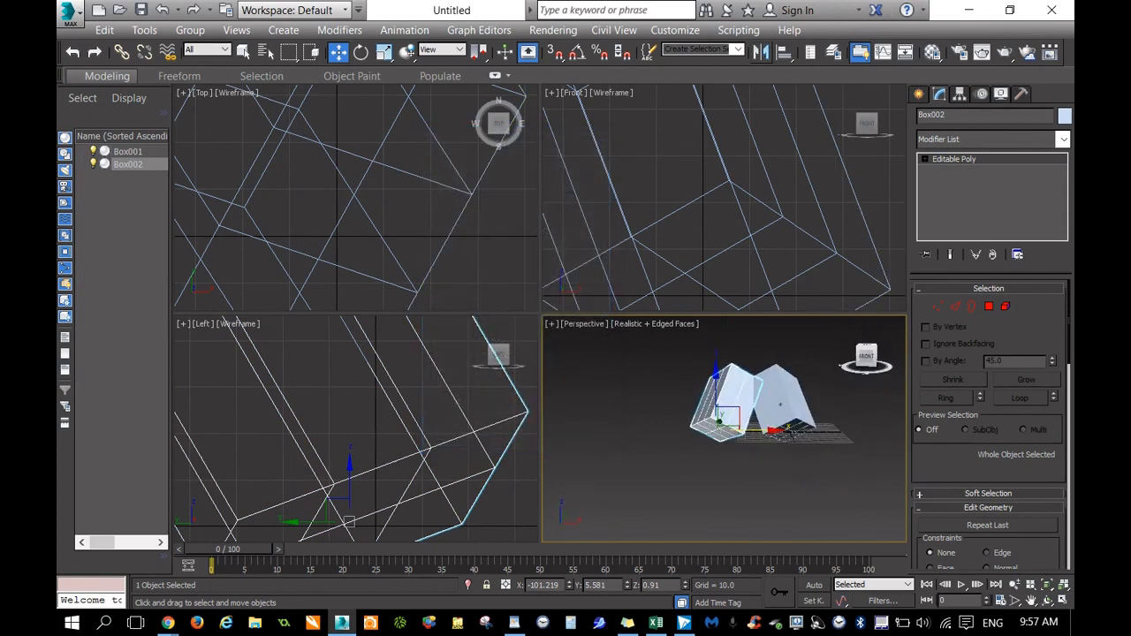
left_click(865, 355)
left_click_drag(758, 429, 730, 428)
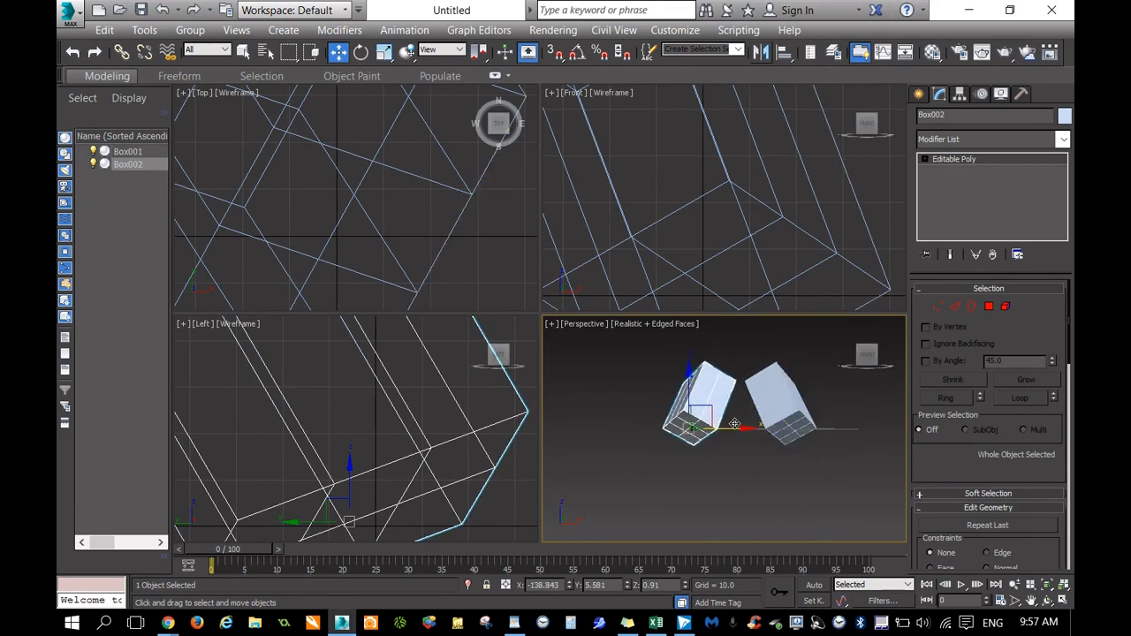
left_click_drag(869, 368, 846, 324)
left_click(869, 362)
left_click_drag(687, 389, 690, 423)
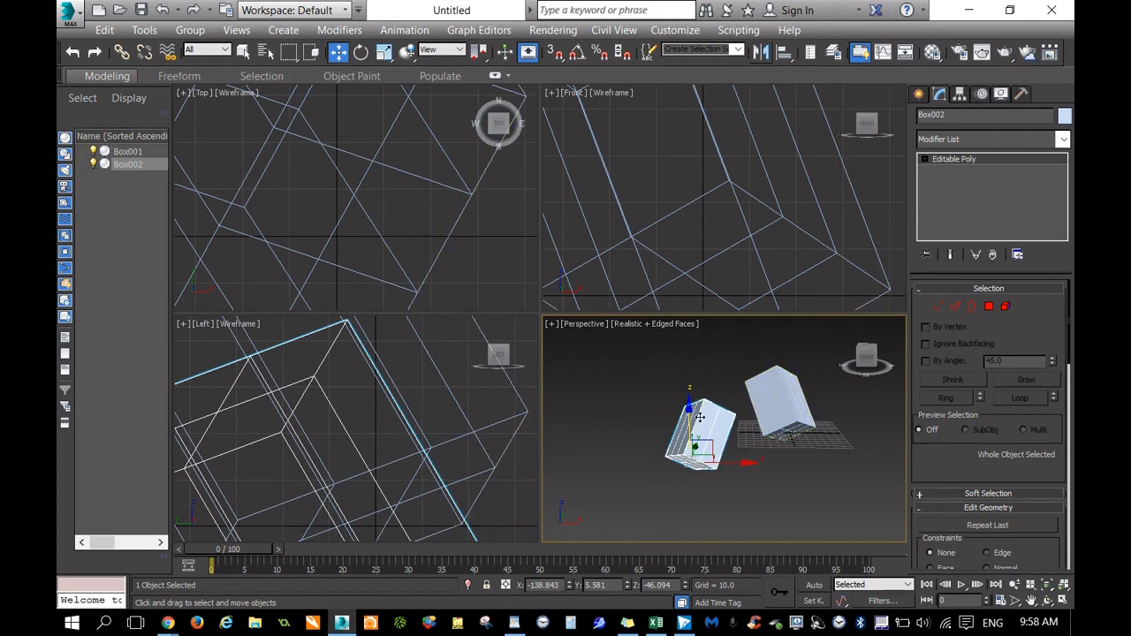
Step: Align the mirrored box to the original box in Z Position only, centre to centre, after previewing X Position
left_click(785, 53)
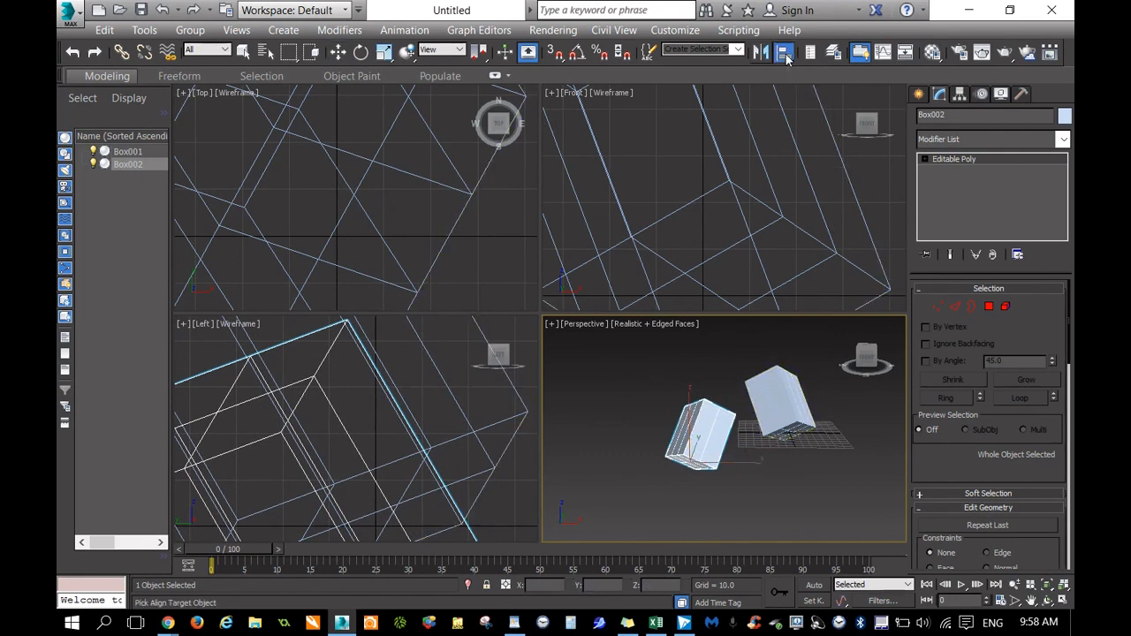
left_click(793, 391)
left_click_drag(565, 149, 486, 142)
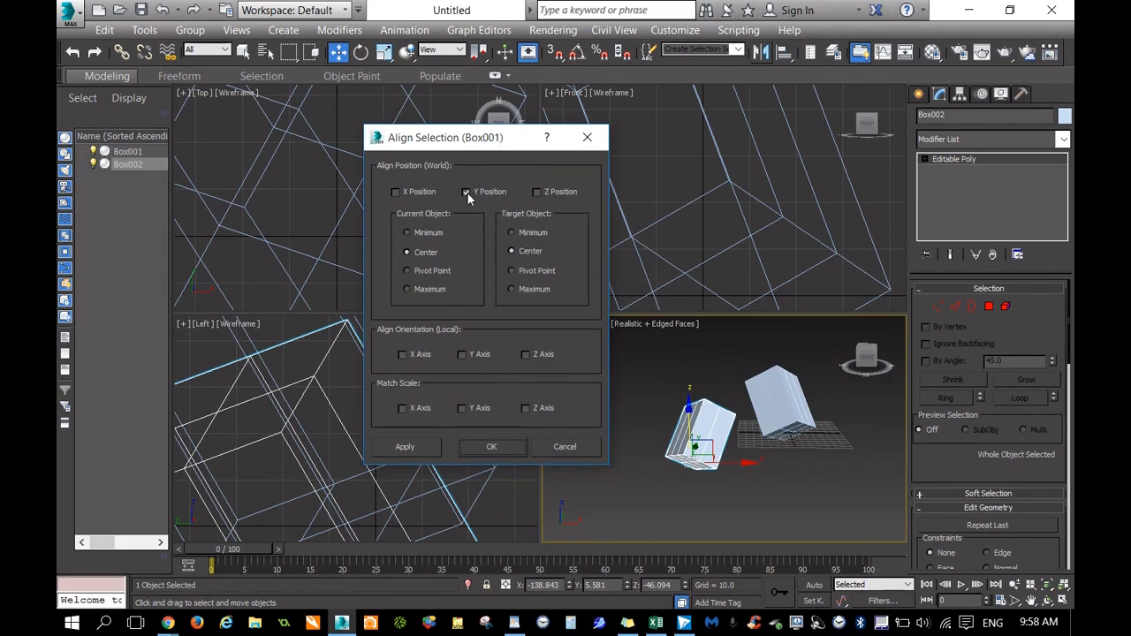
left_click(396, 191)
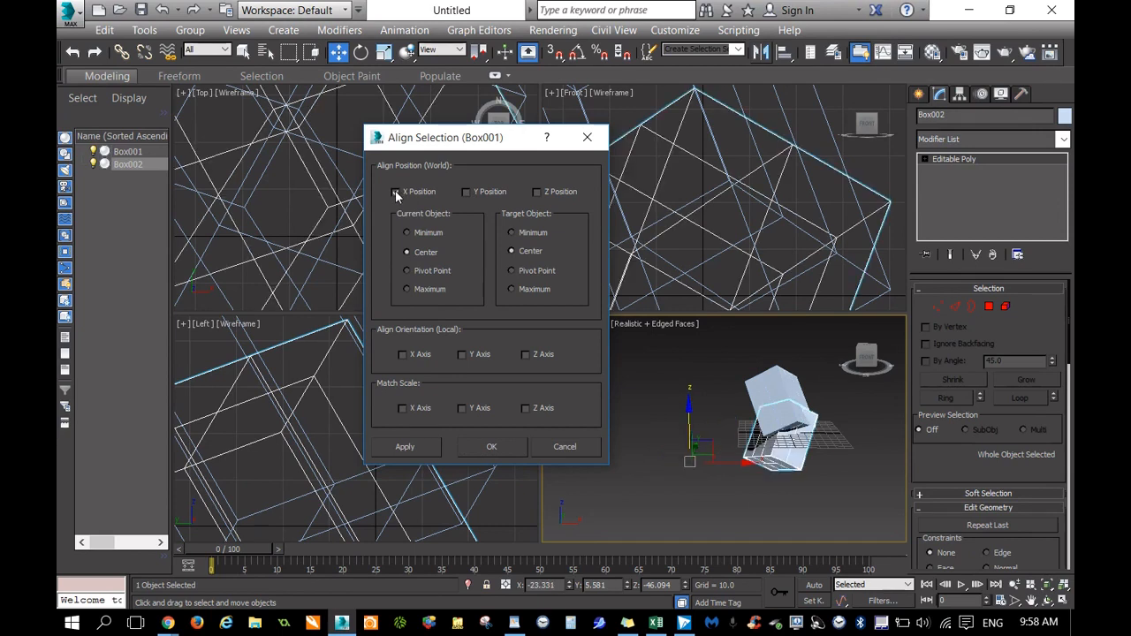
left_click(395, 190)
left_click(538, 192)
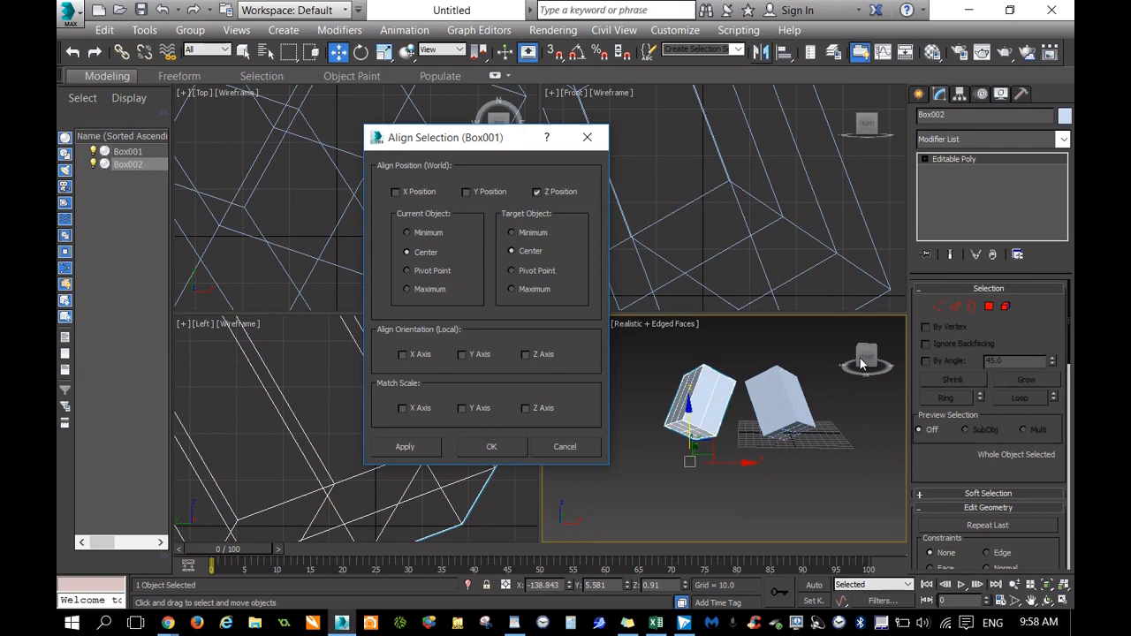
left_click(485, 451)
Step: Select both boxes in the Perspective viewport and delete them
mouse_move(865, 362)
left_mouse_down()
mouse_move(822, 394)
mouse_move(813, 425)
mouse_move(865, 378)
mouse_move(919, 375)
mouse_move(932, 394)
mouse_move(867, 382)
mouse_move(881, 362)
mouse_move(859, 365)
left_mouse_up()
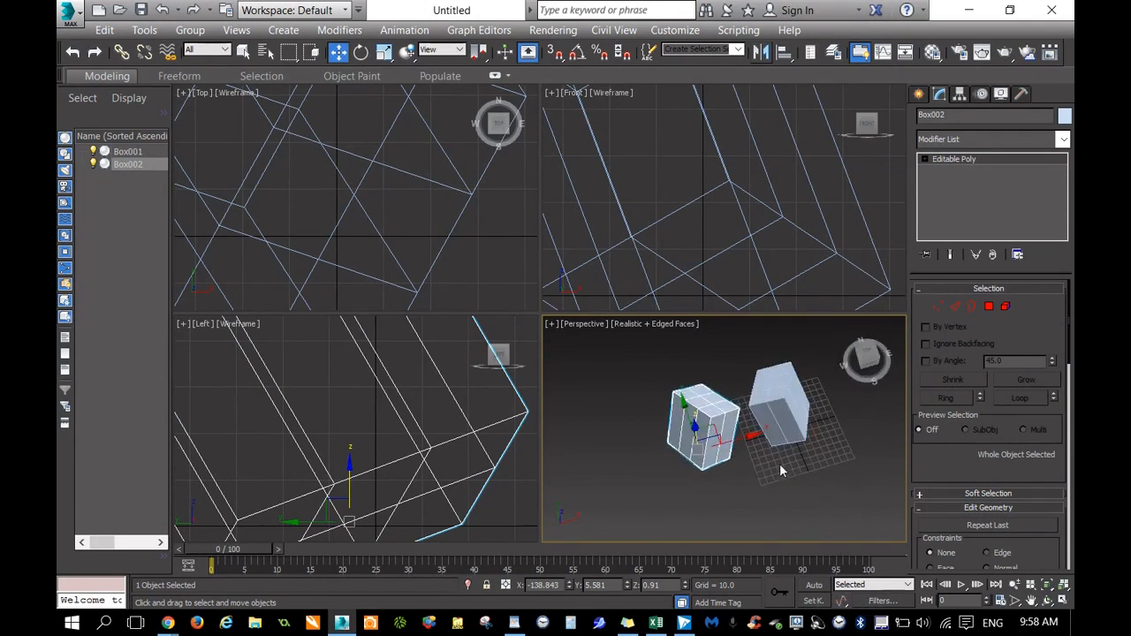
left_click_drag(878, 360, 860, 362)
left_click(708, 476)
left_click_drag(648, 363, 823, 451)
key("Delete")
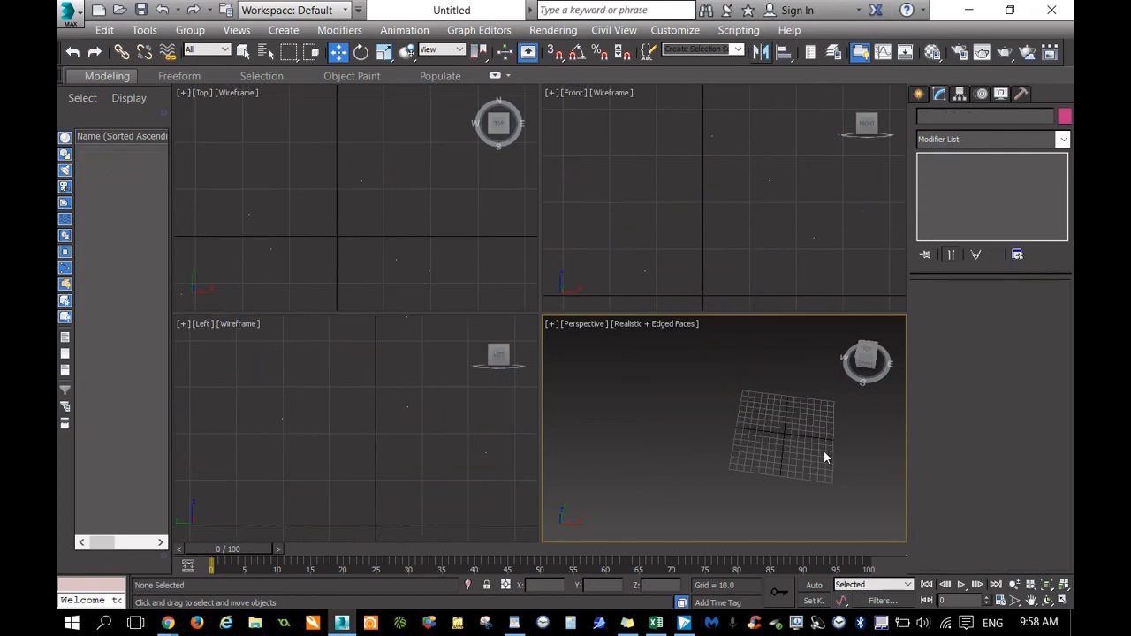
Step: Create a new box in the Perspective viewport, about 64 long, 90 wide and 99 high
left_click_drag(867, 356, 887, 365)
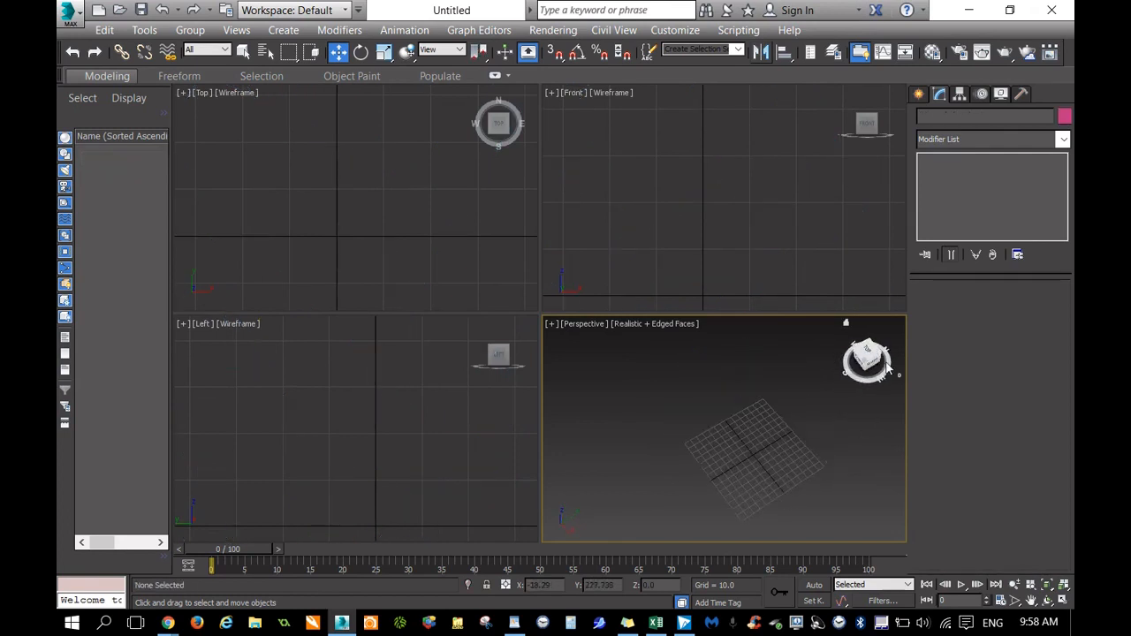
left_click(859, 368)
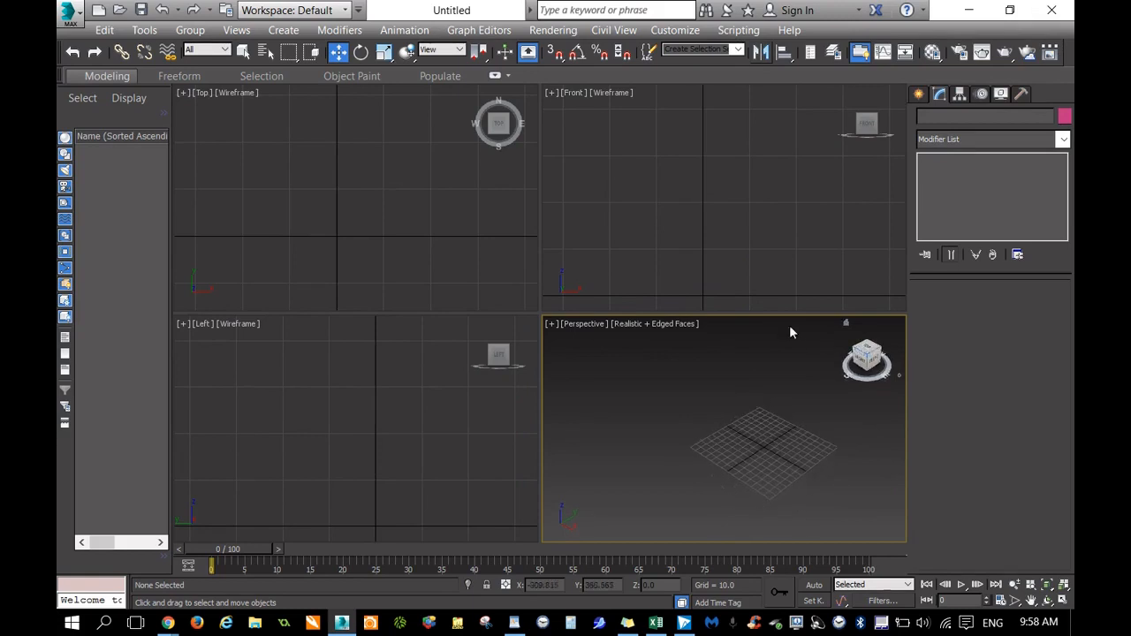
left_click(284, 30)
mouse_move(298, 51)
left_click(450, 50)
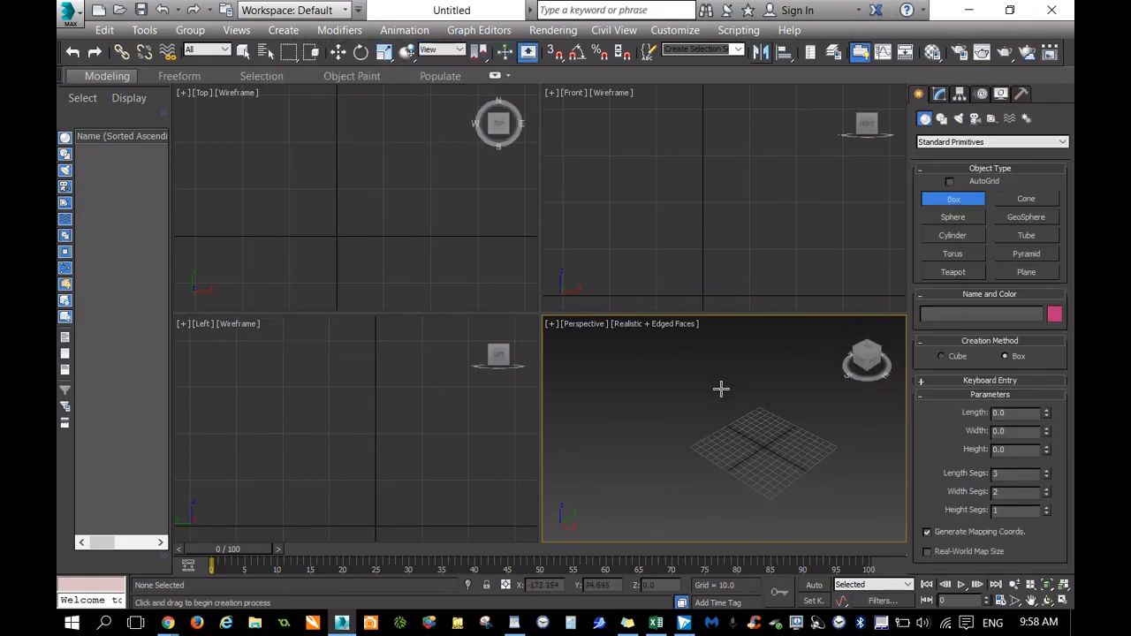
left_click_drag(739, 434, 815, 442)
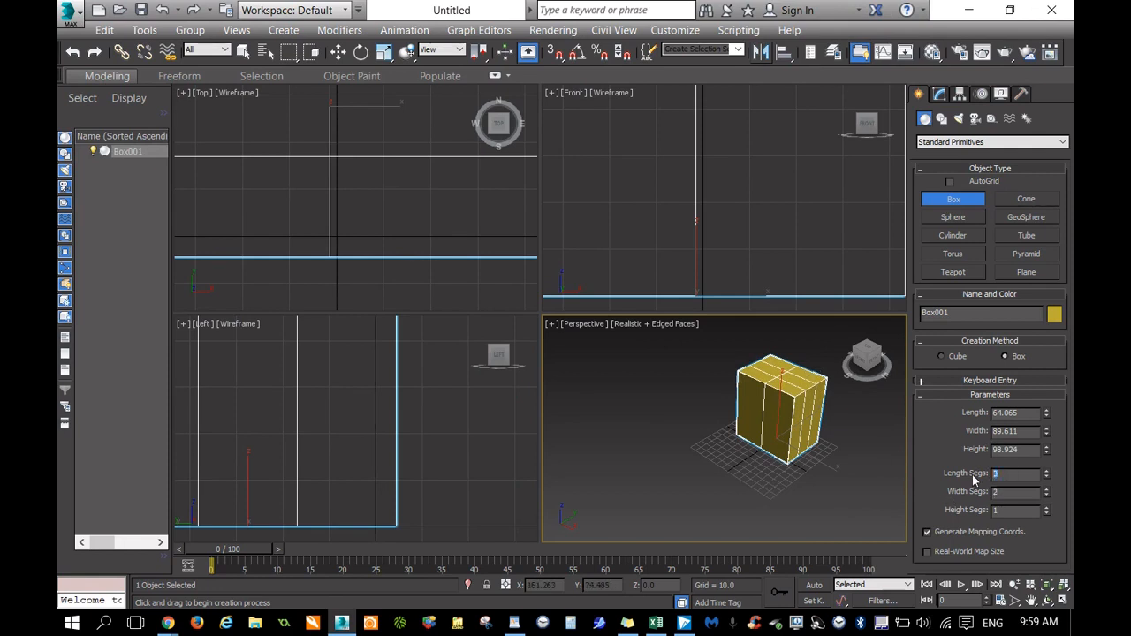
Step: Set the new box's width and height segments to 3 each
double_click(1026, 495)
type("3")
key("Tab")
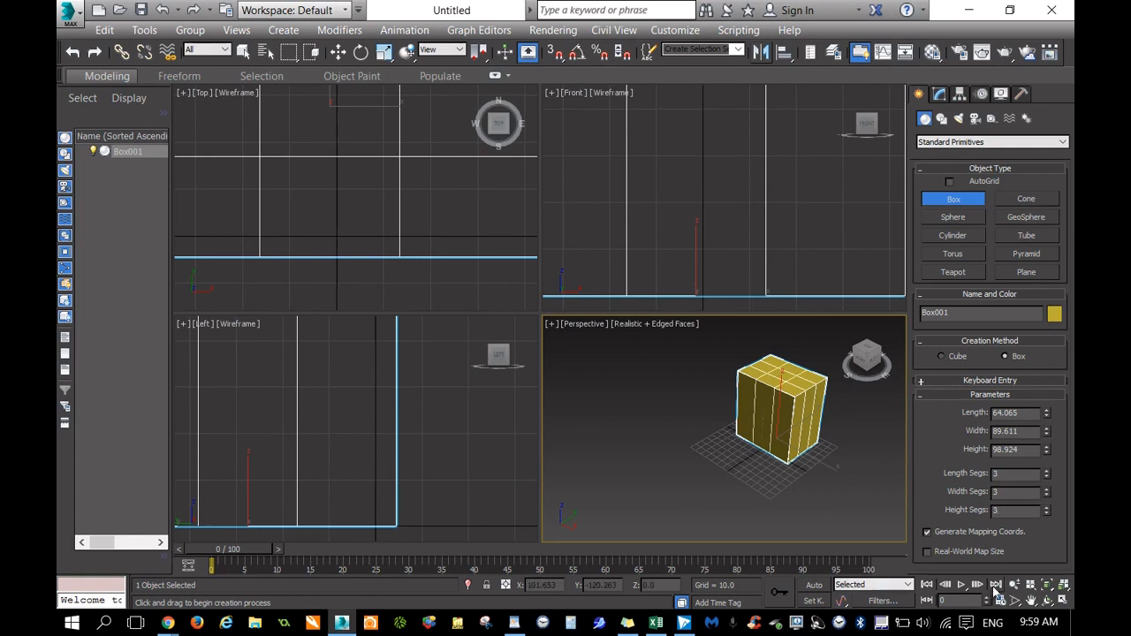
left_click(1064, 586)
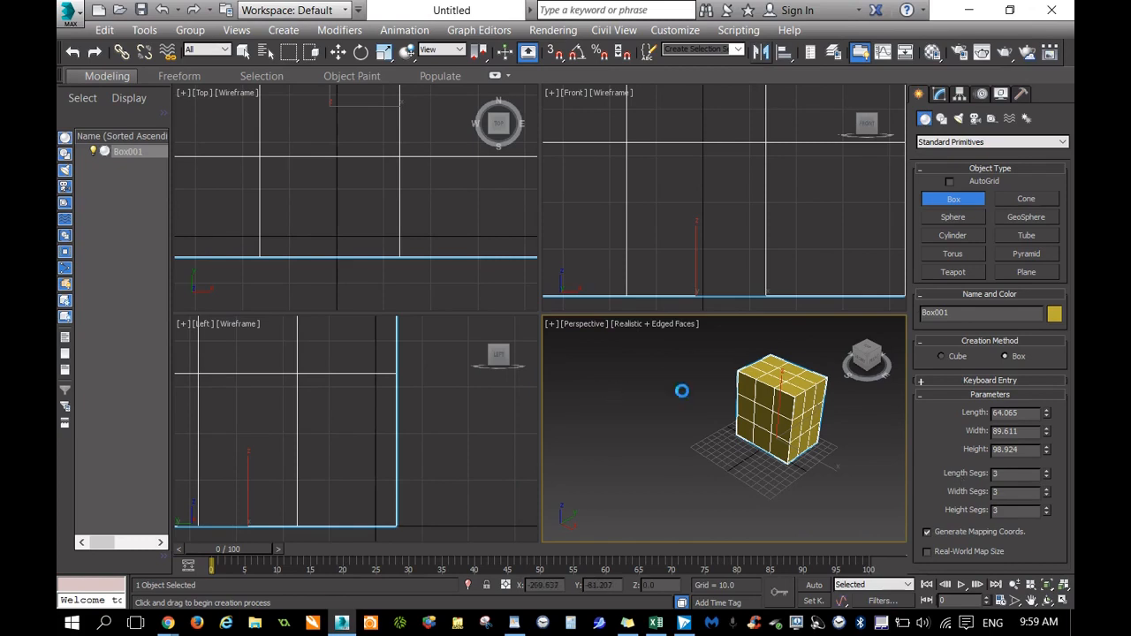
left_click(771, 382)
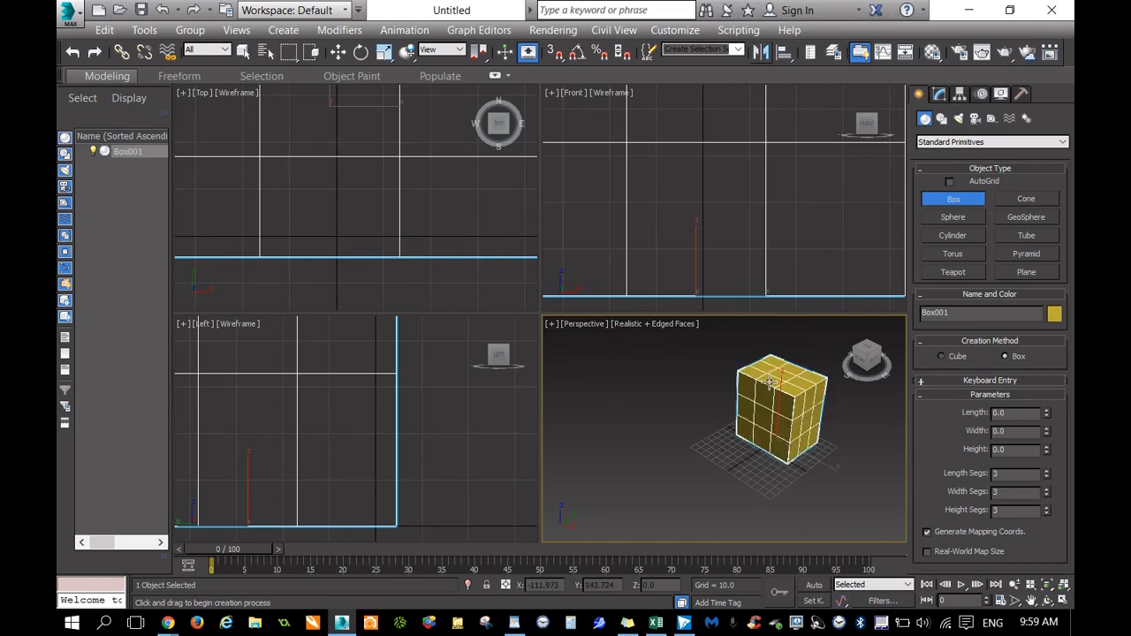
Step: Convert the new box to an Editable Poly and switch to its Vertex sub-object level
left_click(1063, 587)
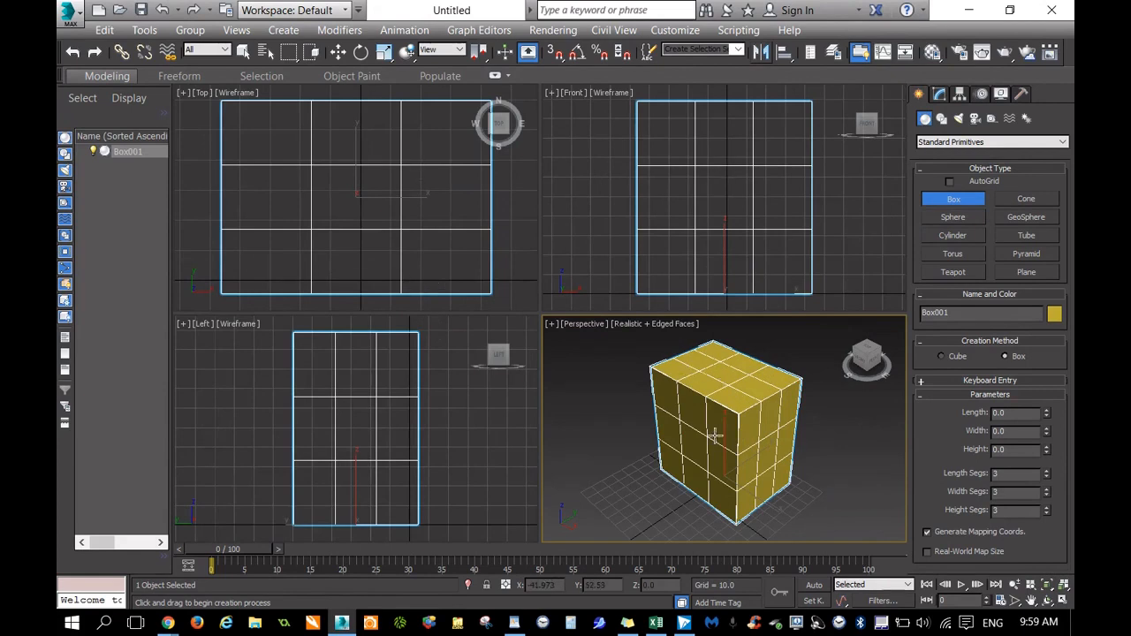
right_click(745, 430)
right_click(743, 429)
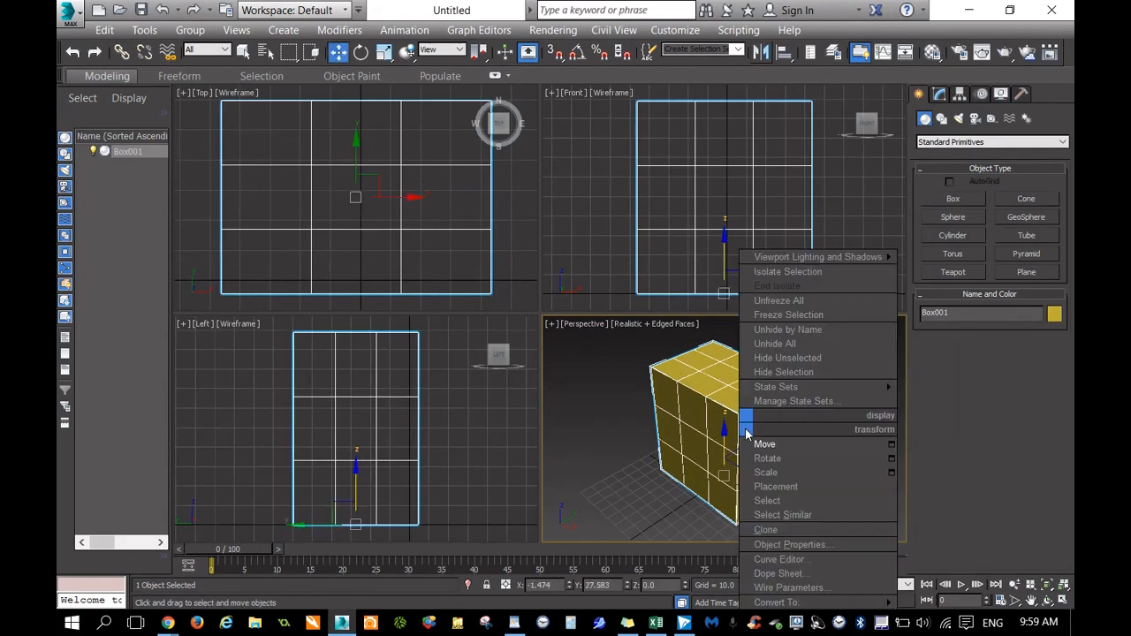
mouse_move(811, 603)
right_click(765, 430)
mouse_move(846, 603)
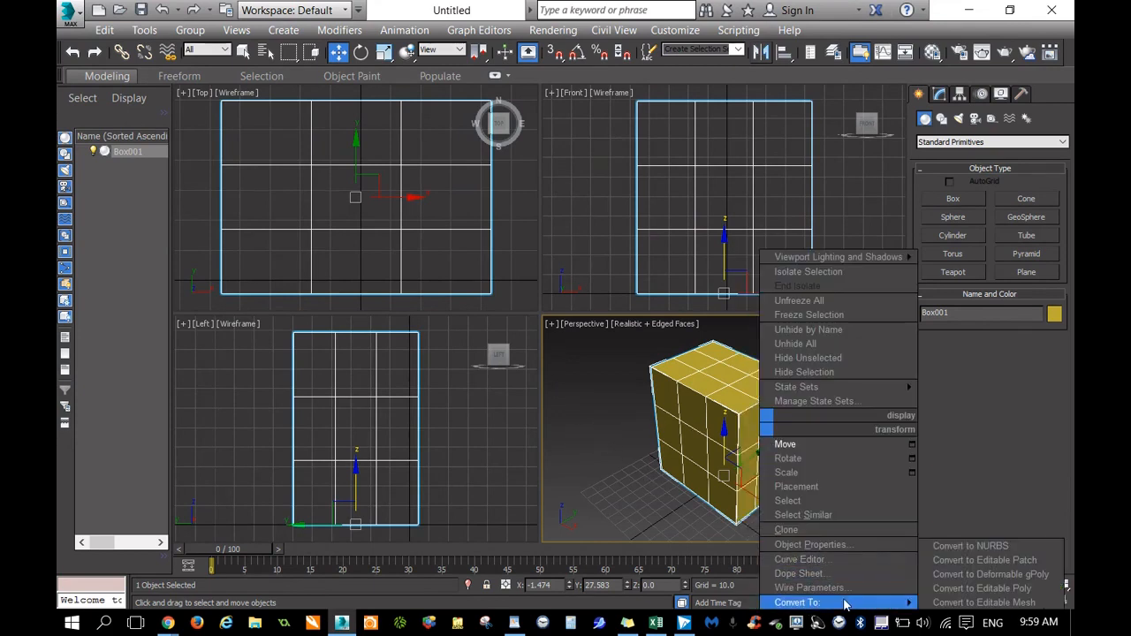
left_click(957, 589)
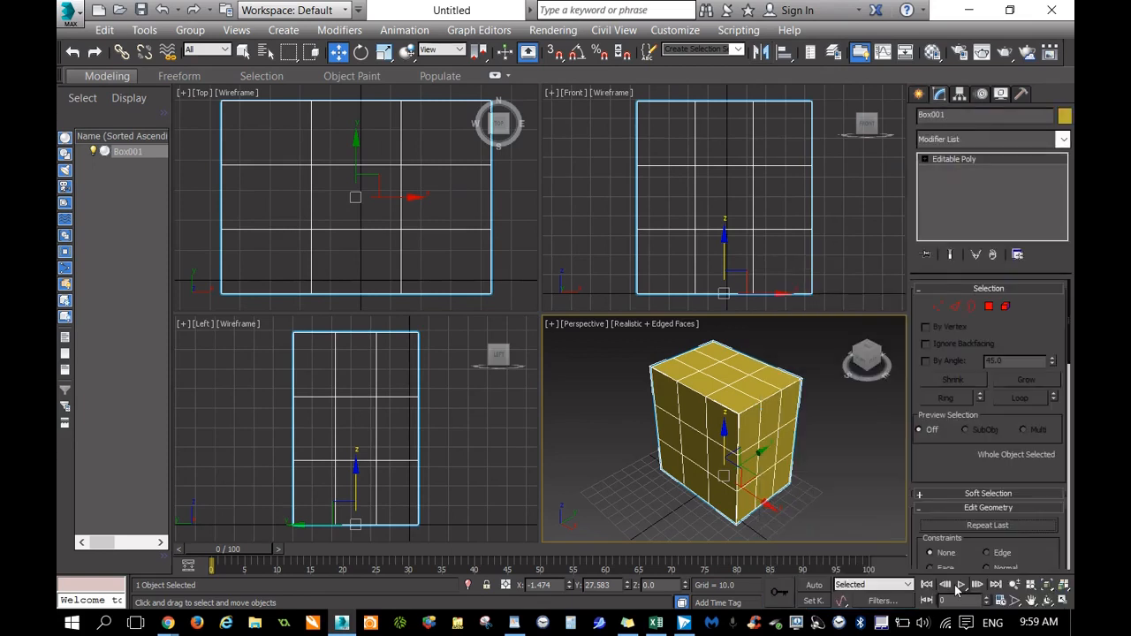
left_click(938, 307)
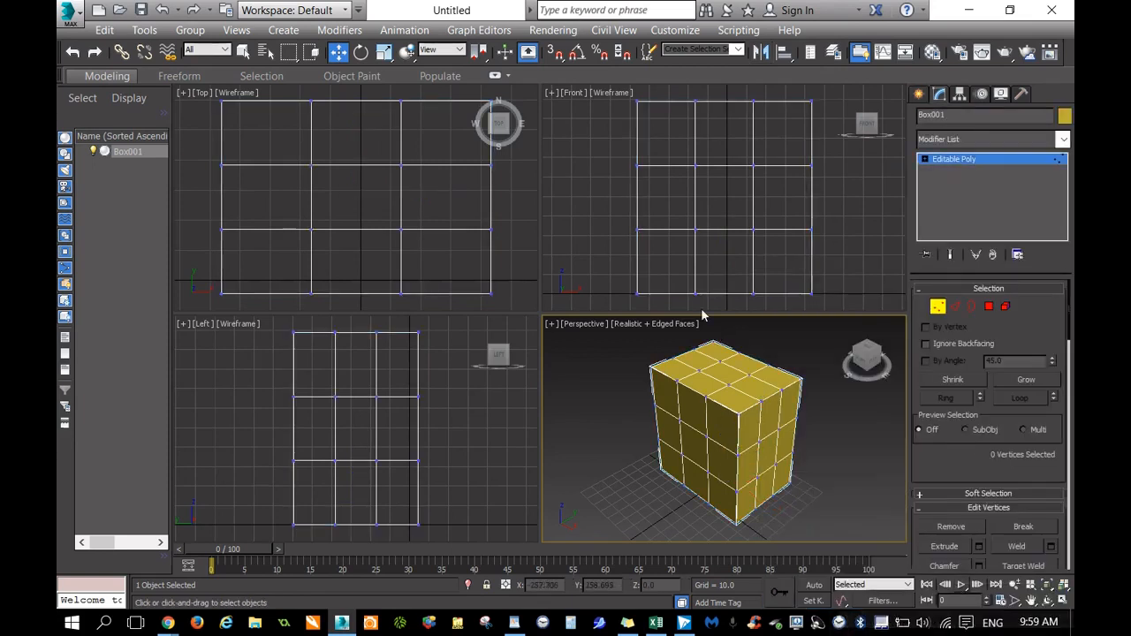
Step: Select the two middle rows of vertices around the box and scale them inward in the XY plane to form a narrow waist
left_click_drag(600, 152, 846, 253)
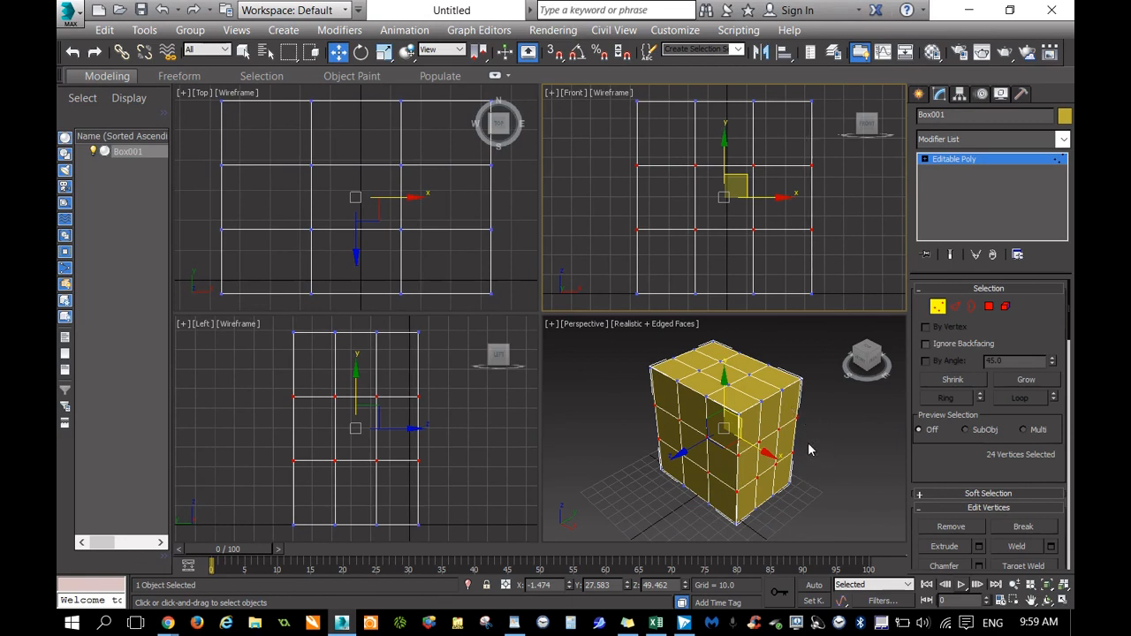
right_click(720, 463)
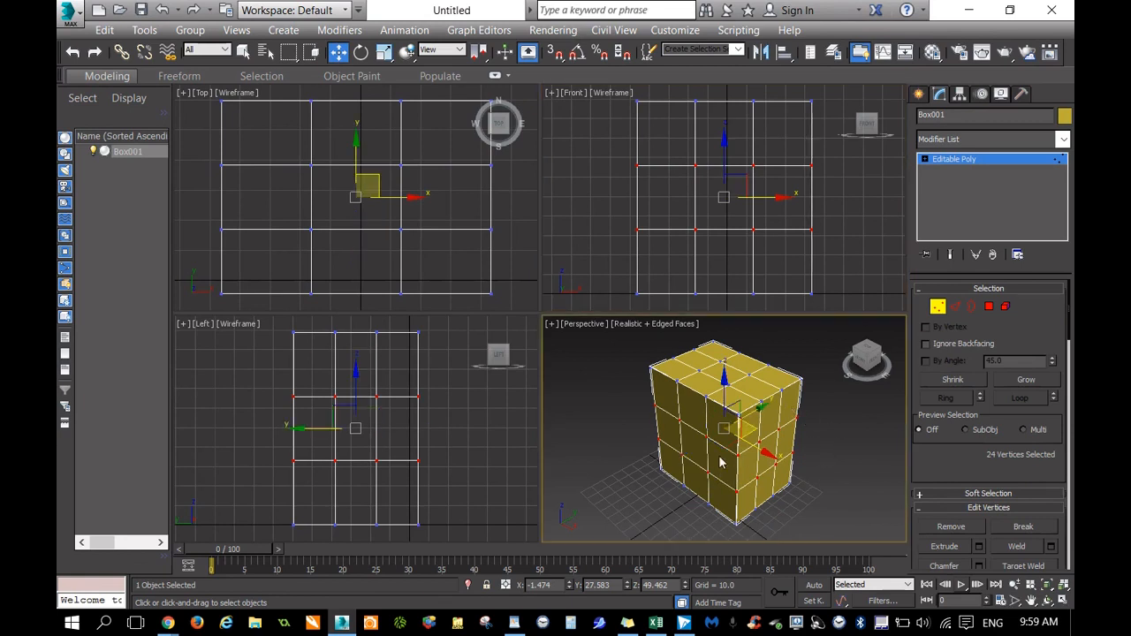
right_click(714, 422)
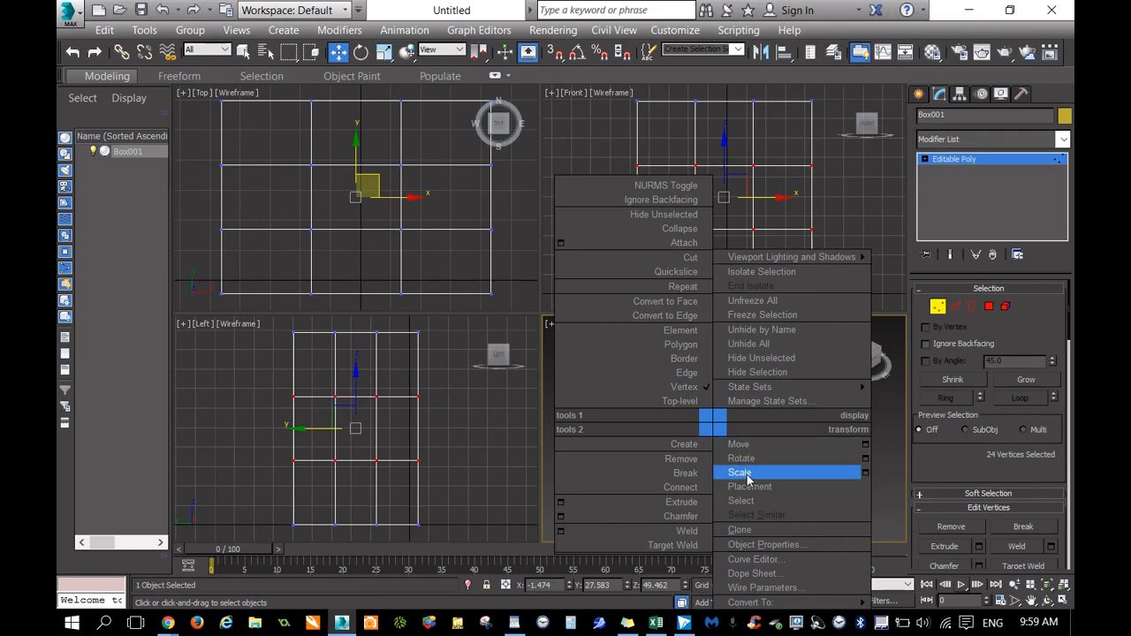
left_click(742, 472)
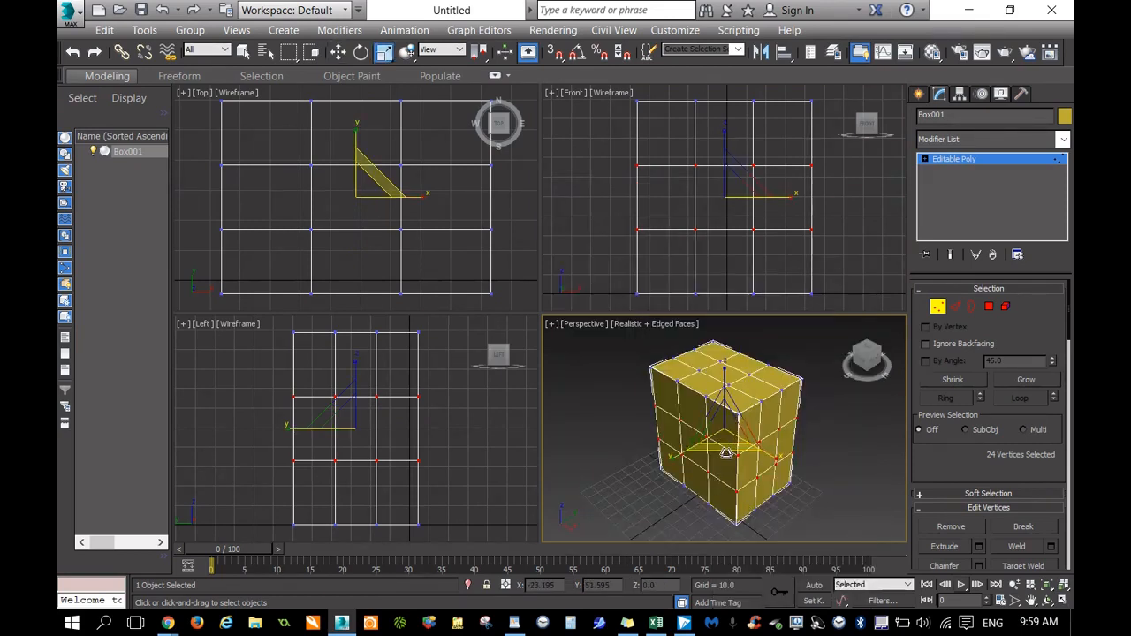
left_click_drag(725, 453, 770, 415)
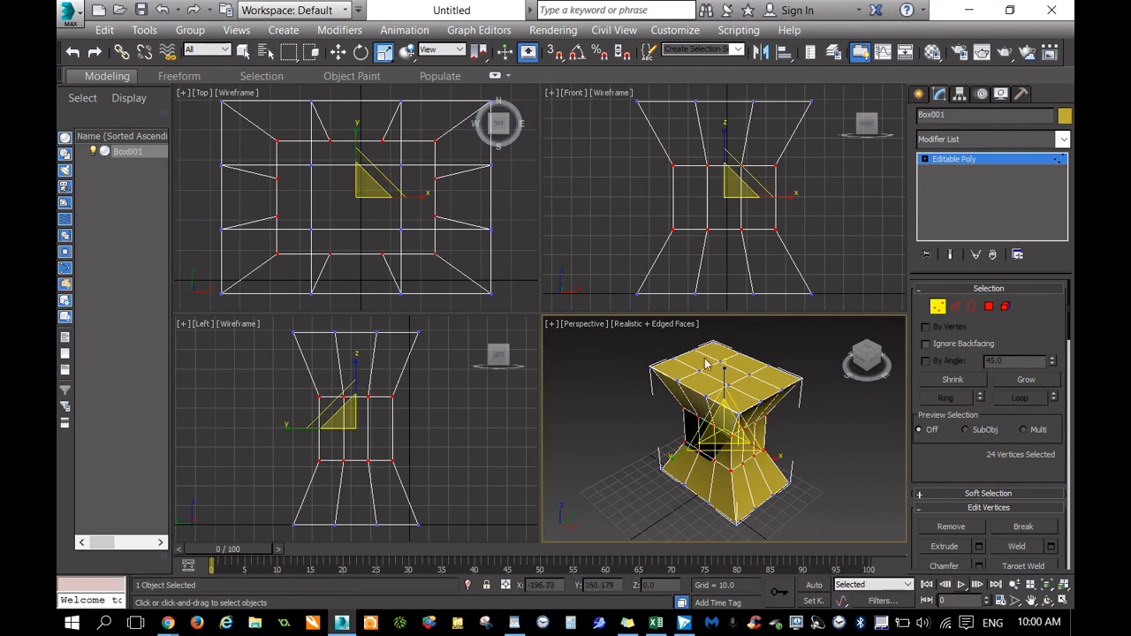
Step: Switch to the Polygon sub-object level and select all nine polygons on the top of the box
left_click(989, 307)
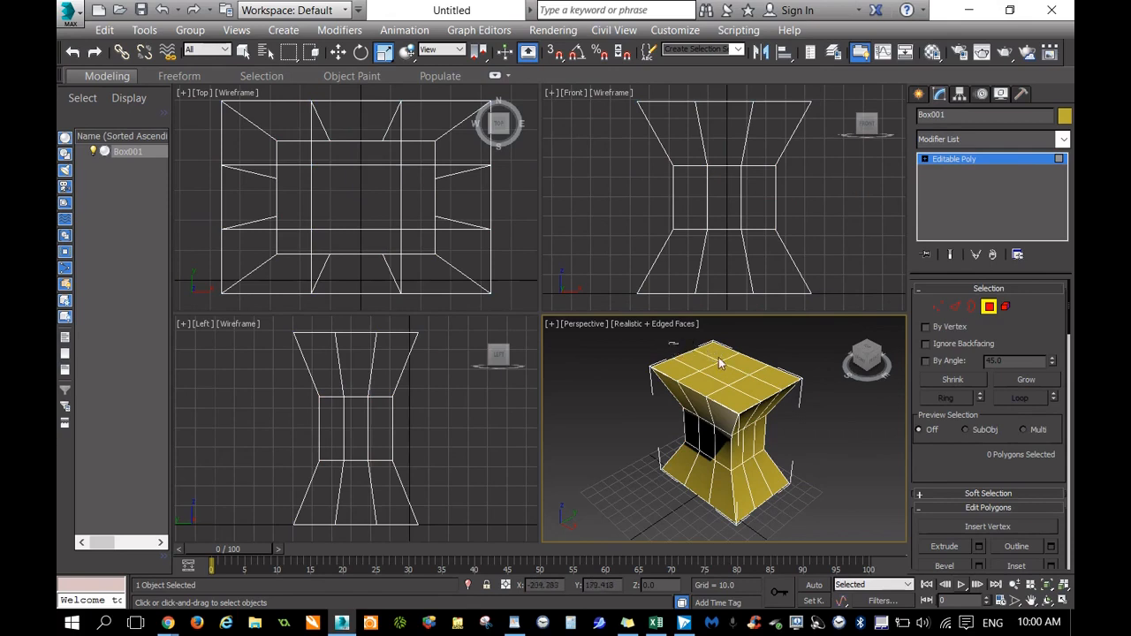
left_click(783, 402)
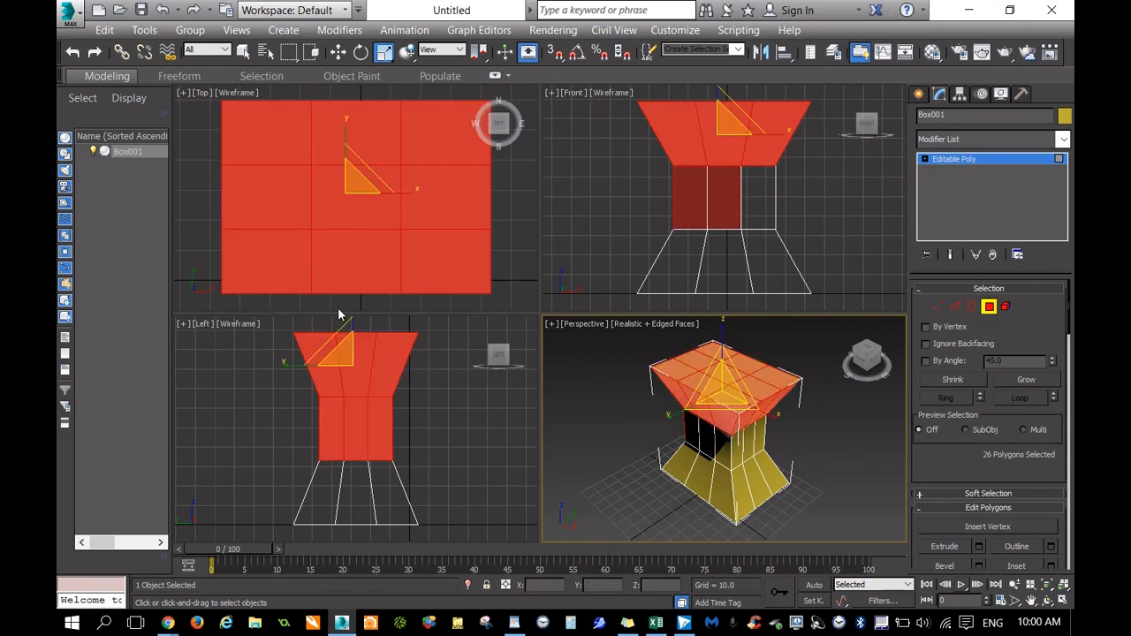
left_click(563, 382)
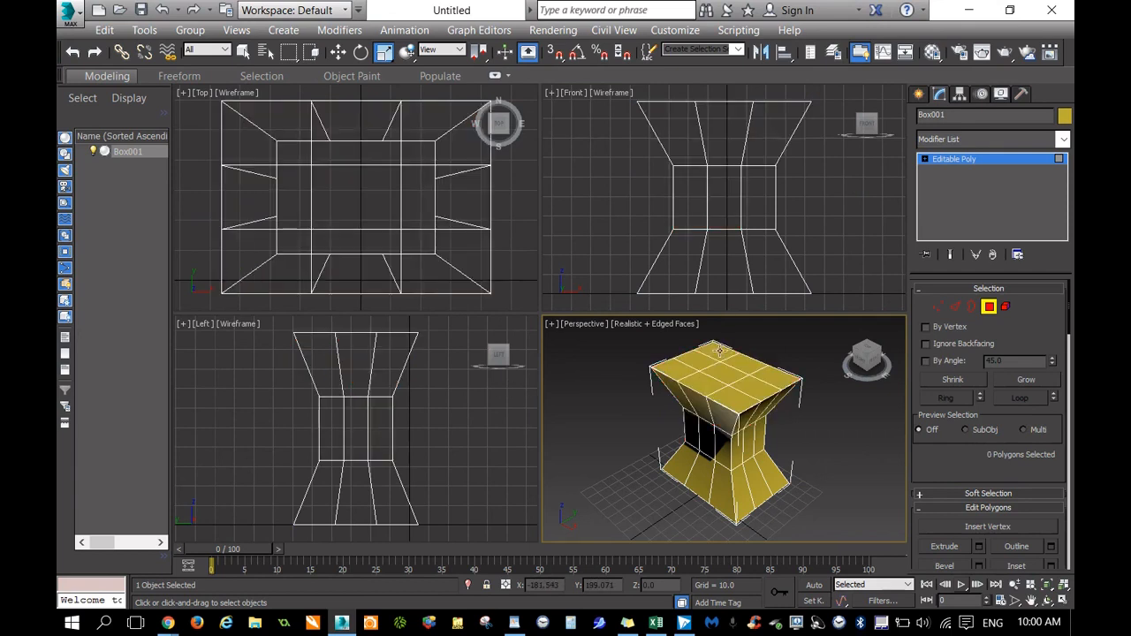
left_click(704, 365)
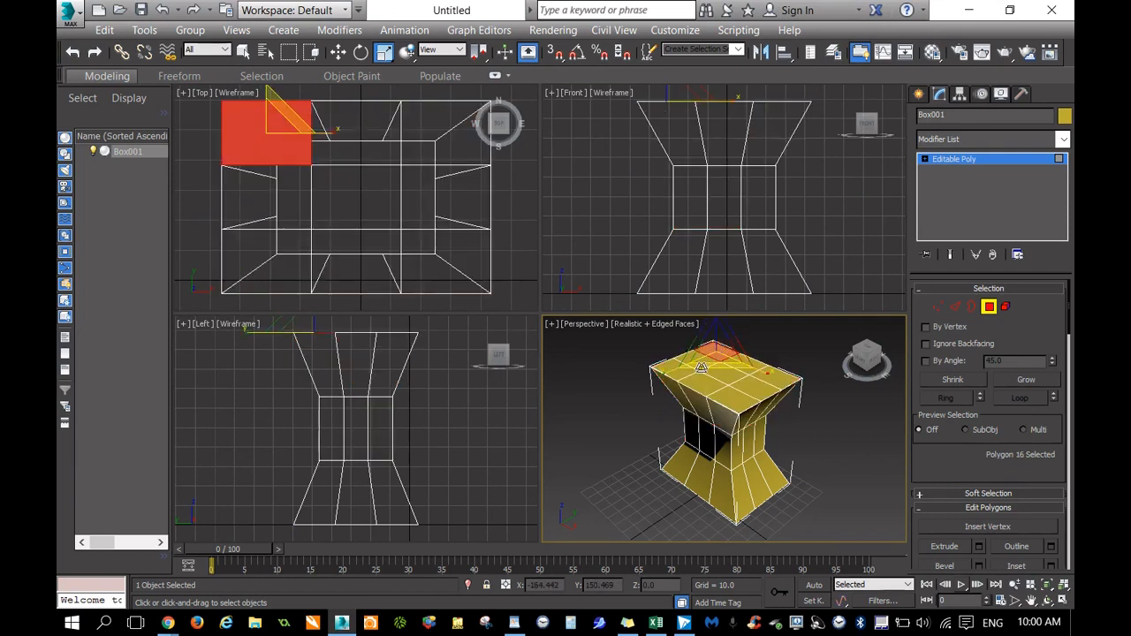
left_click(689, 370, "ctrl")
left_click(682, 375, "ctrl")
left_click(698, 380, "ctrl")
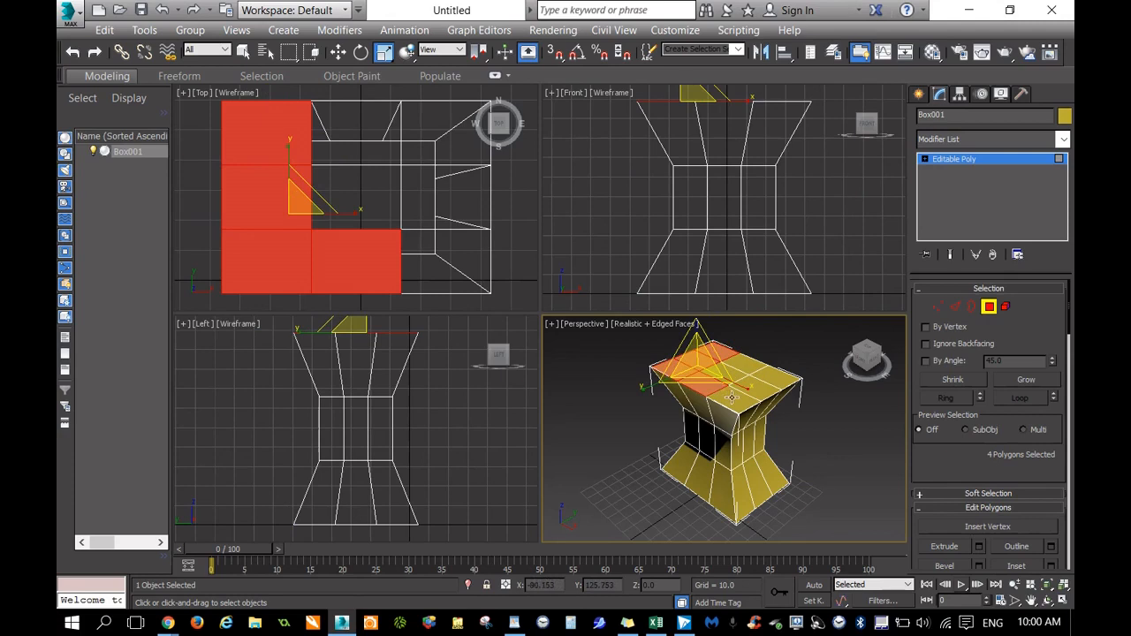
left_click(776, 383, "ctrl")
left_click(758, 376, "ctrl")
left_click(747, 363, "ctrl")
left_click(744, 369, "ctrl")
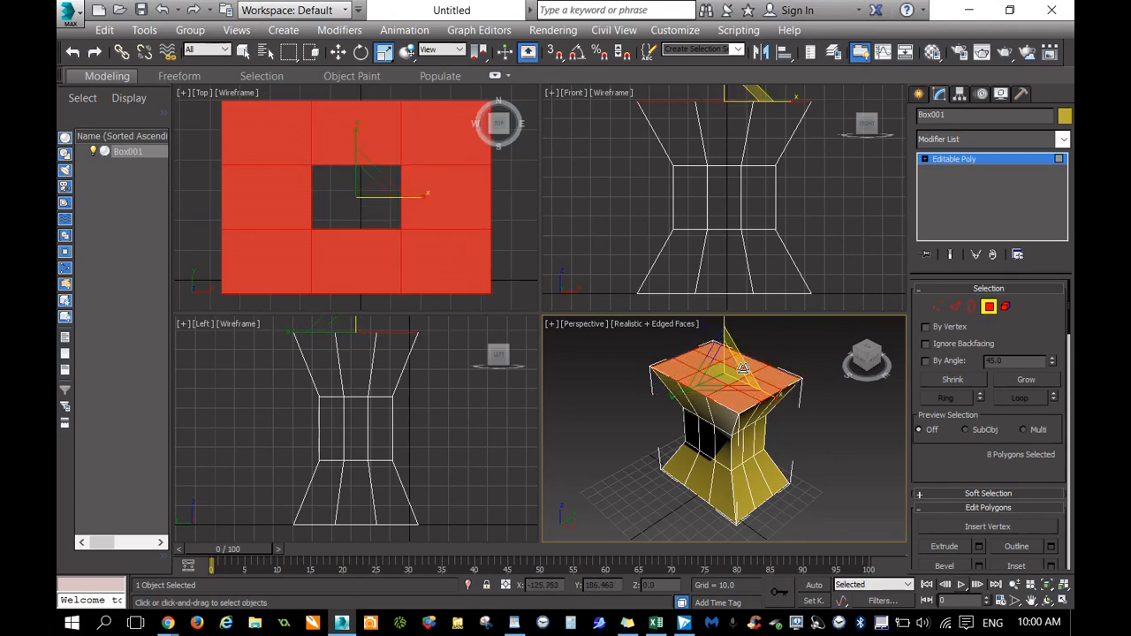
left_click(723, 371, "ctrl")
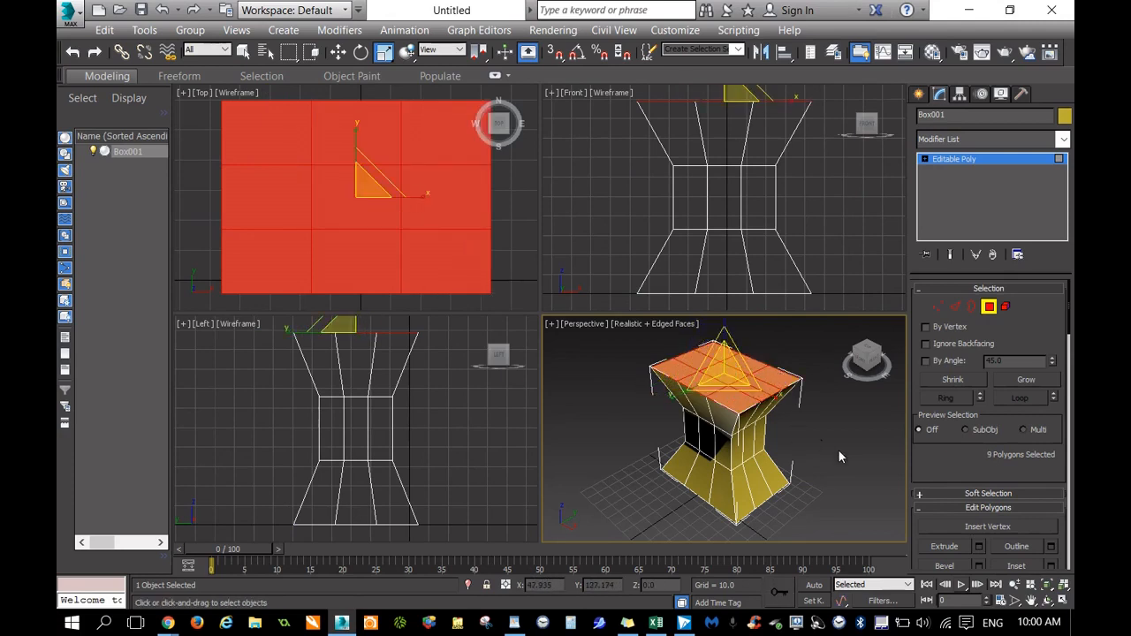
Step: Extrude the nine selected top polygons upward to add a straight-sided block on top
scroll(987, 447, "down", 1)
scroll(987, 446, "down", 1)
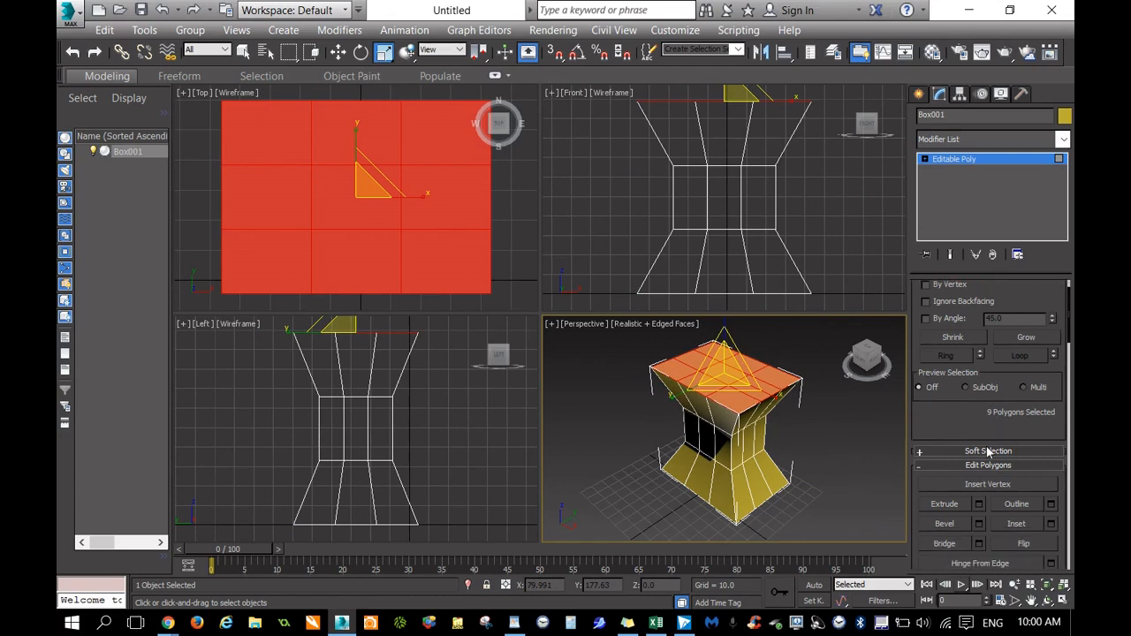
left_click(945, 505)
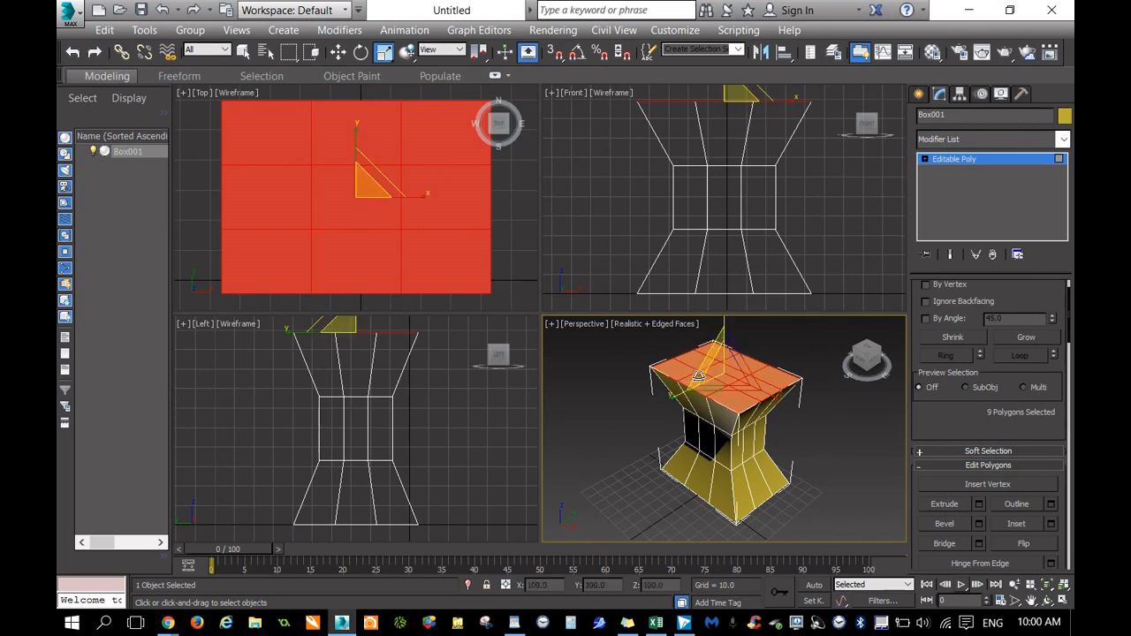
left_click(959, 508)
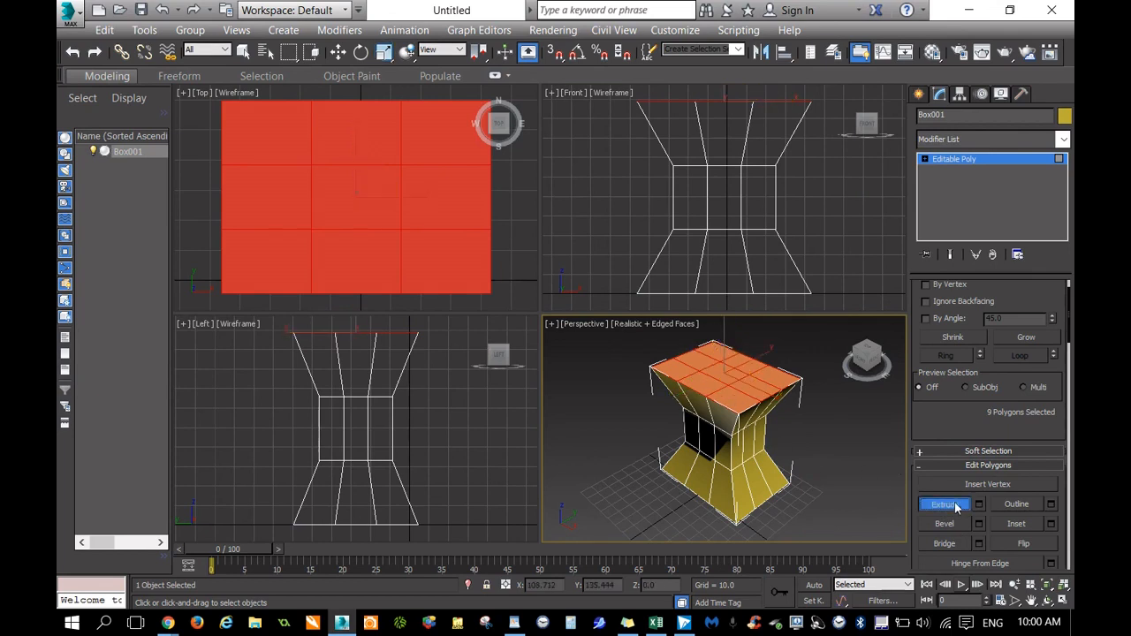
left_click_drag(735, 370, 750, 326)
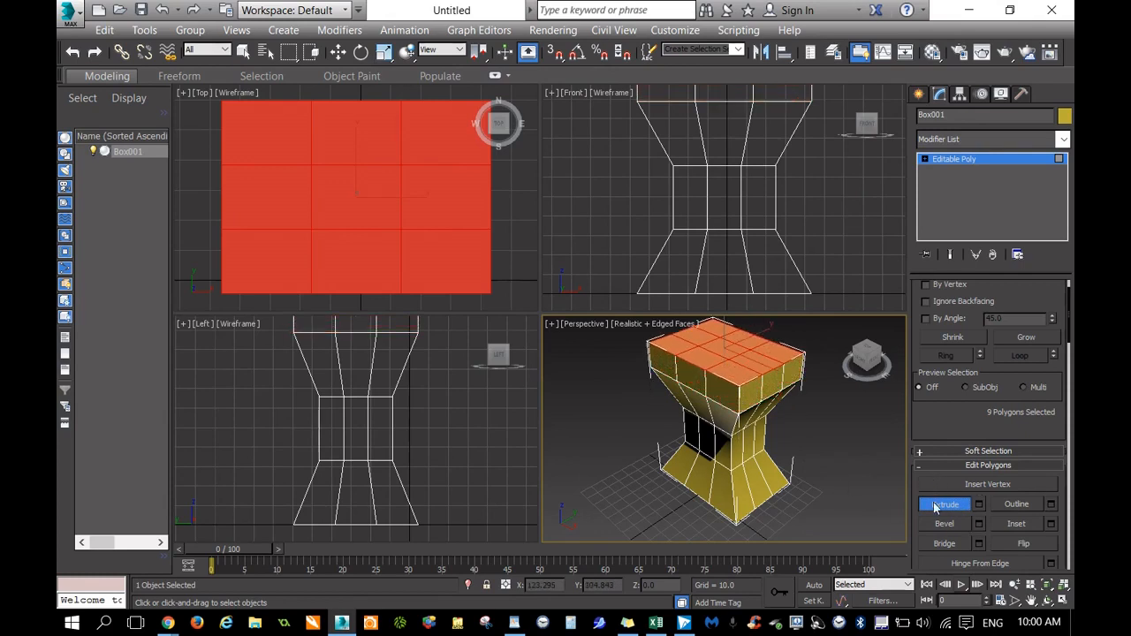
left_click_drag(739, 369, 740, 362)
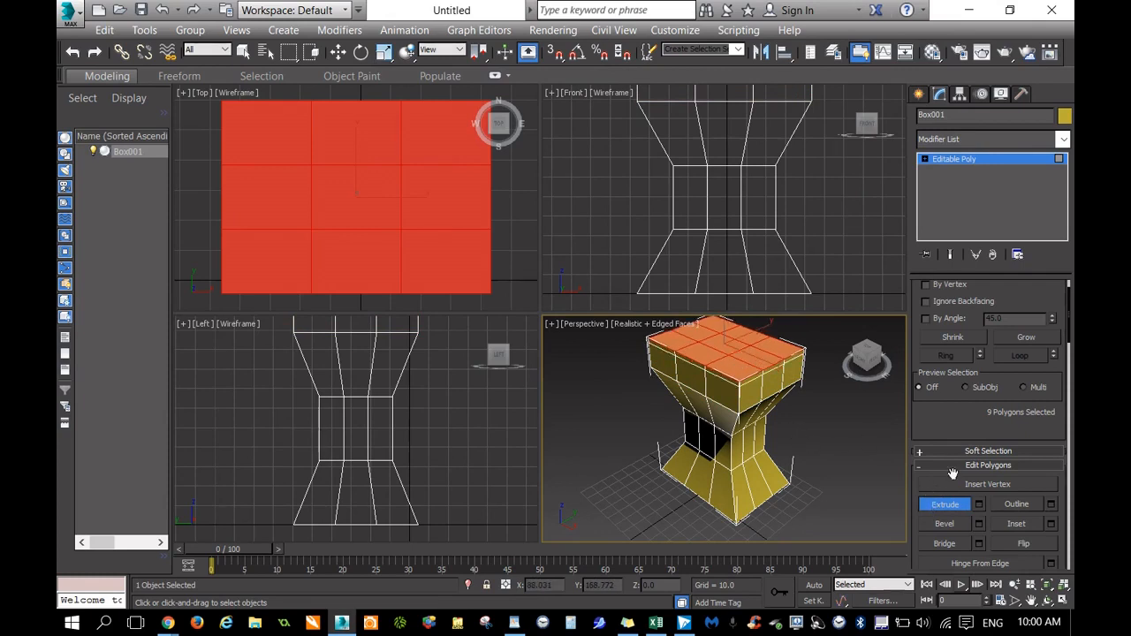
key("r")
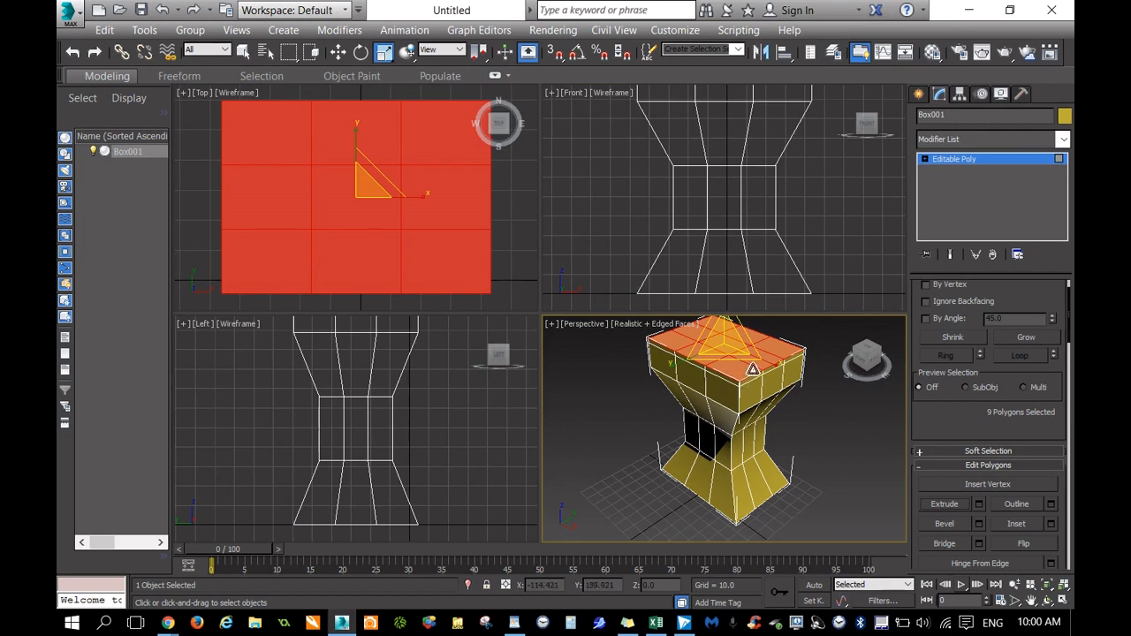
key("ctrl+z")
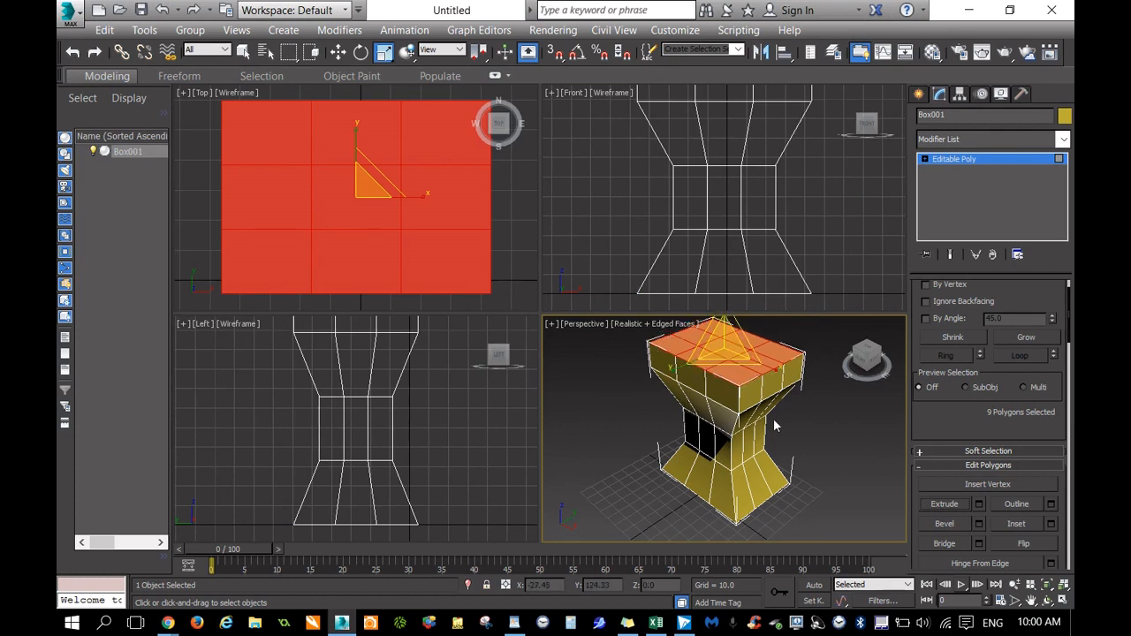
Step: Bevel the nine top polygons upward to about Z 129 and inward, giving the block sloped upper edges, and fit the whole object in all viewports
left_click(949, 525)
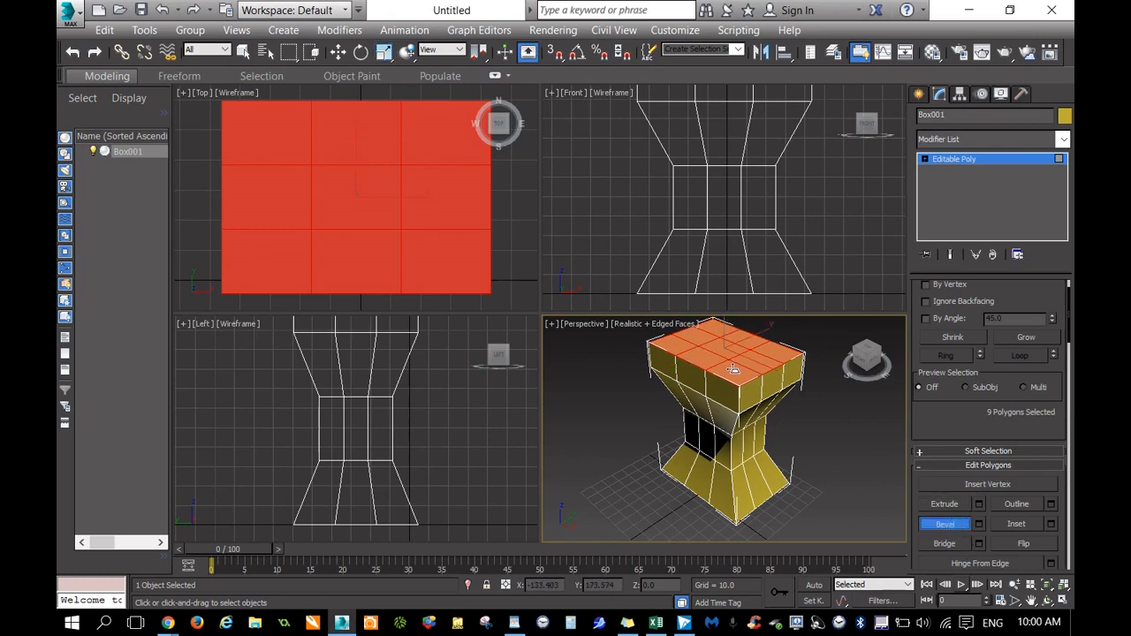
left_click_drag(737, 377, 745, 356)
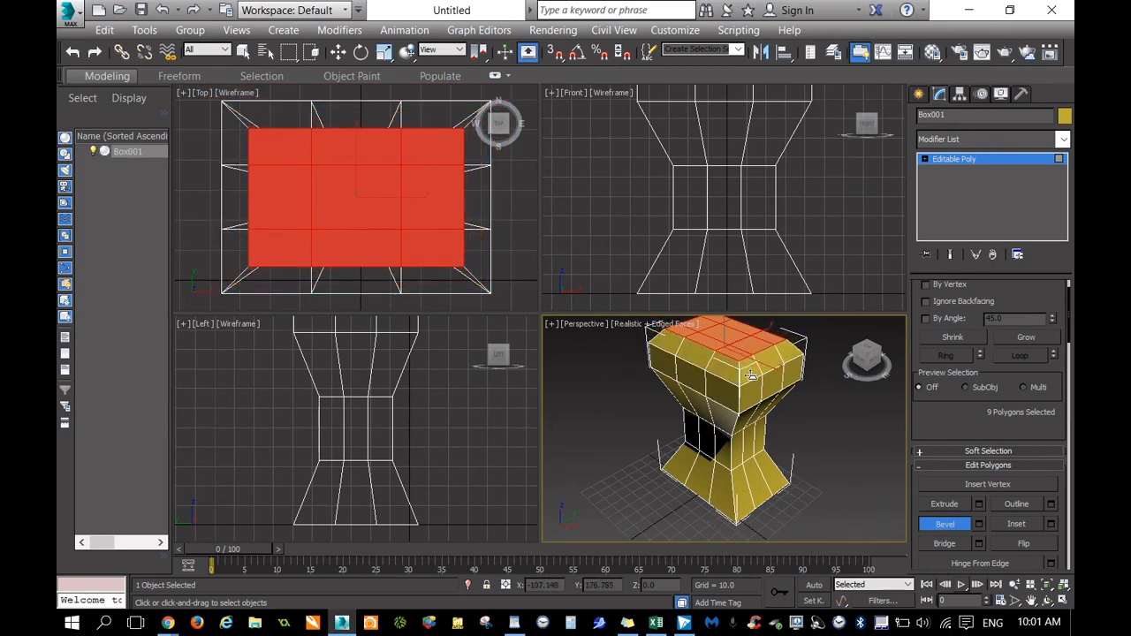
left_click(751, 376)
left_click(1065, 586)
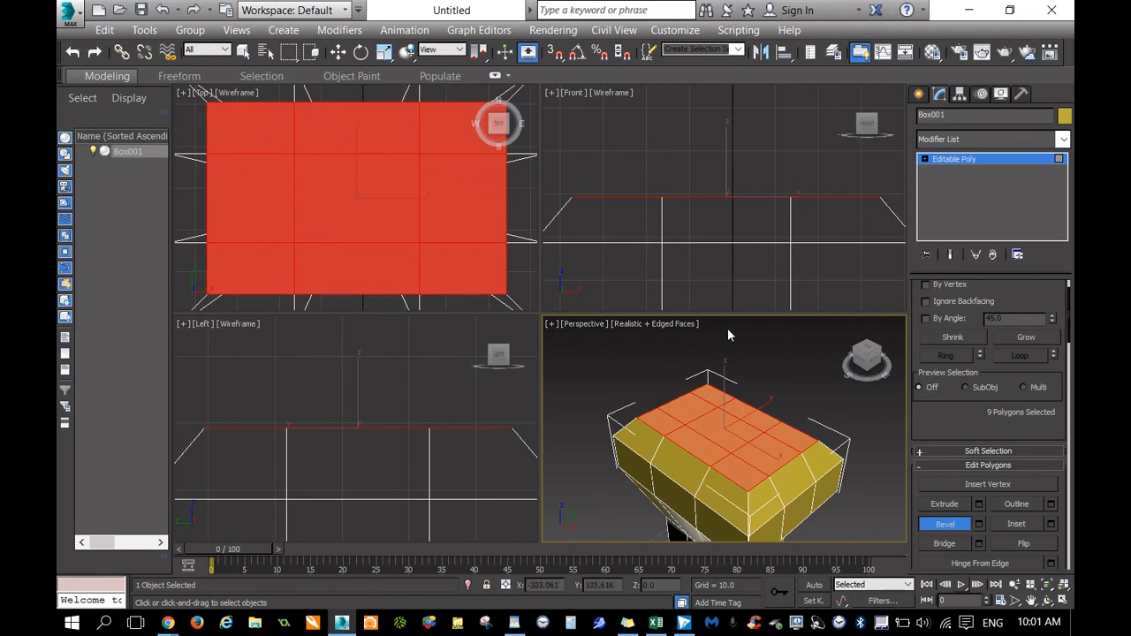
left_click(920, 95)
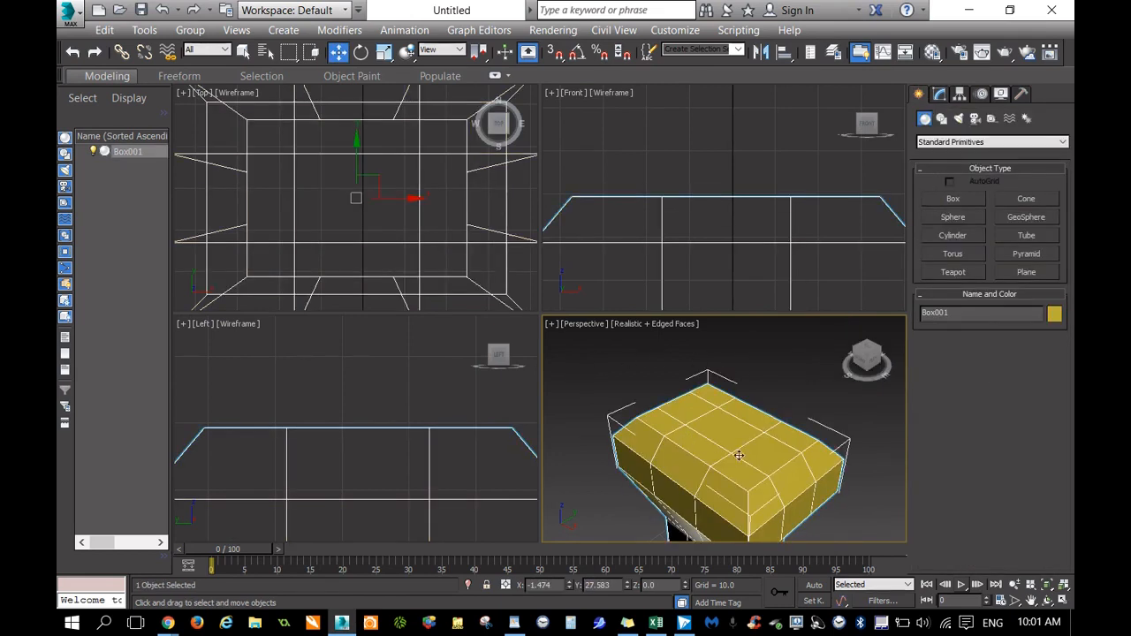
left_click(1064, 587)
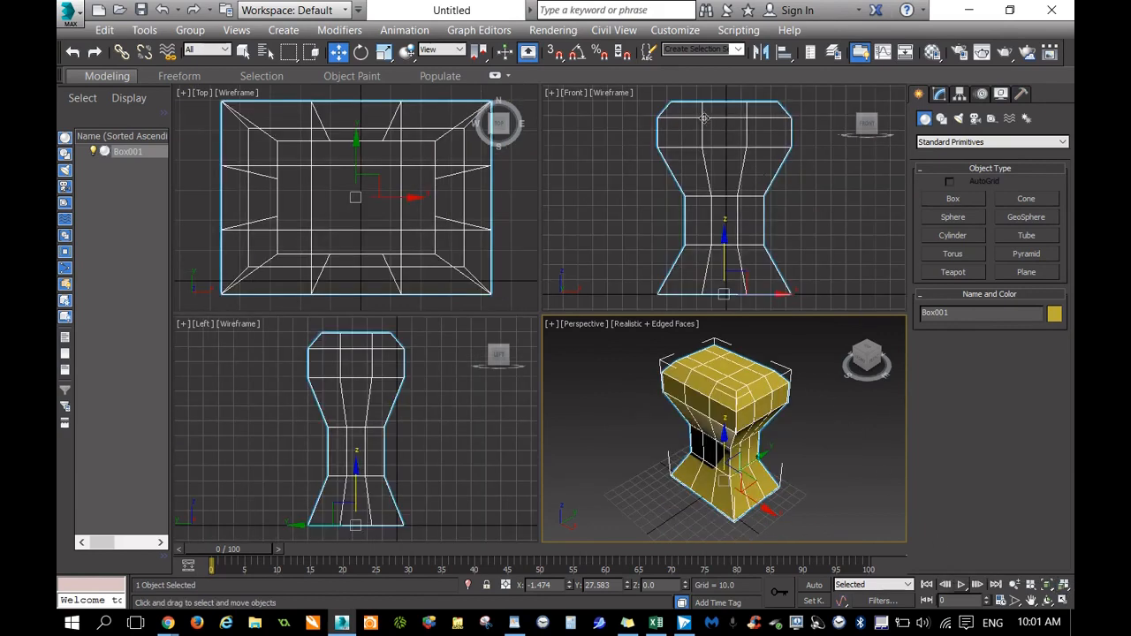
Step: Return to the nine top polygons and bevel them inward without height to leave a narrow flat rim around the top
left_click(940, 94)
left_click(989, 306)
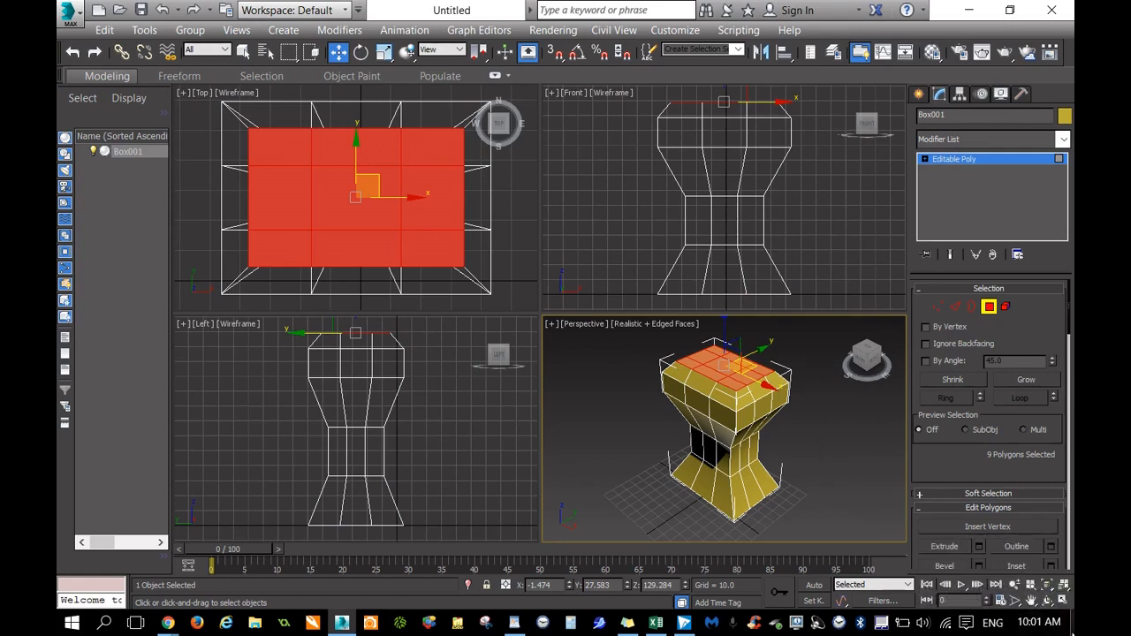
left_click(955, 566)
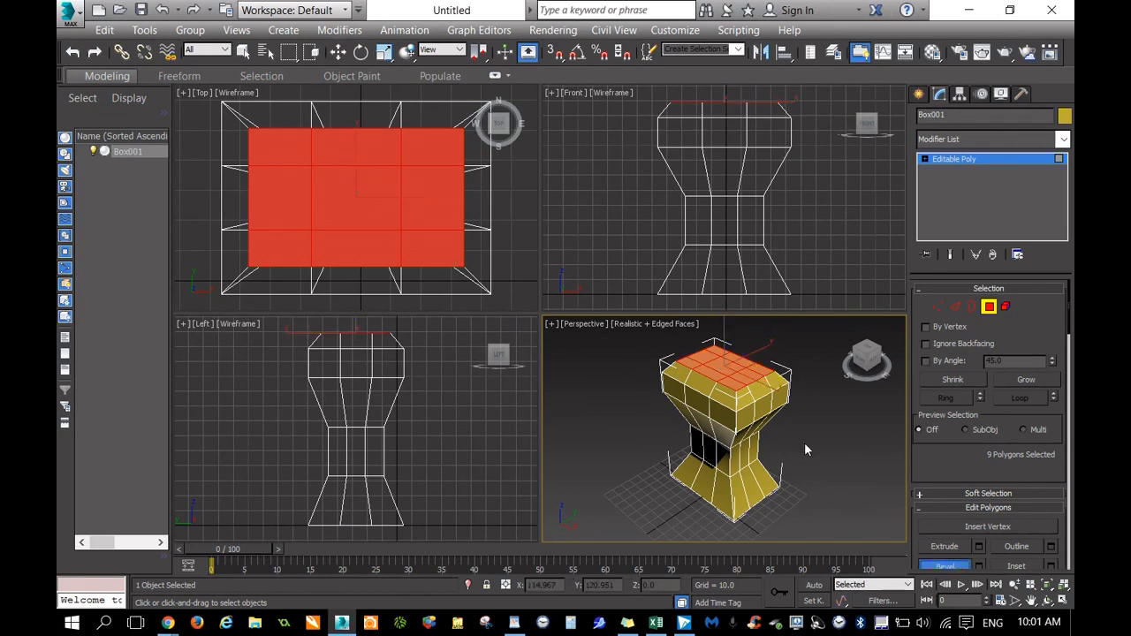
left_click(726, 374)
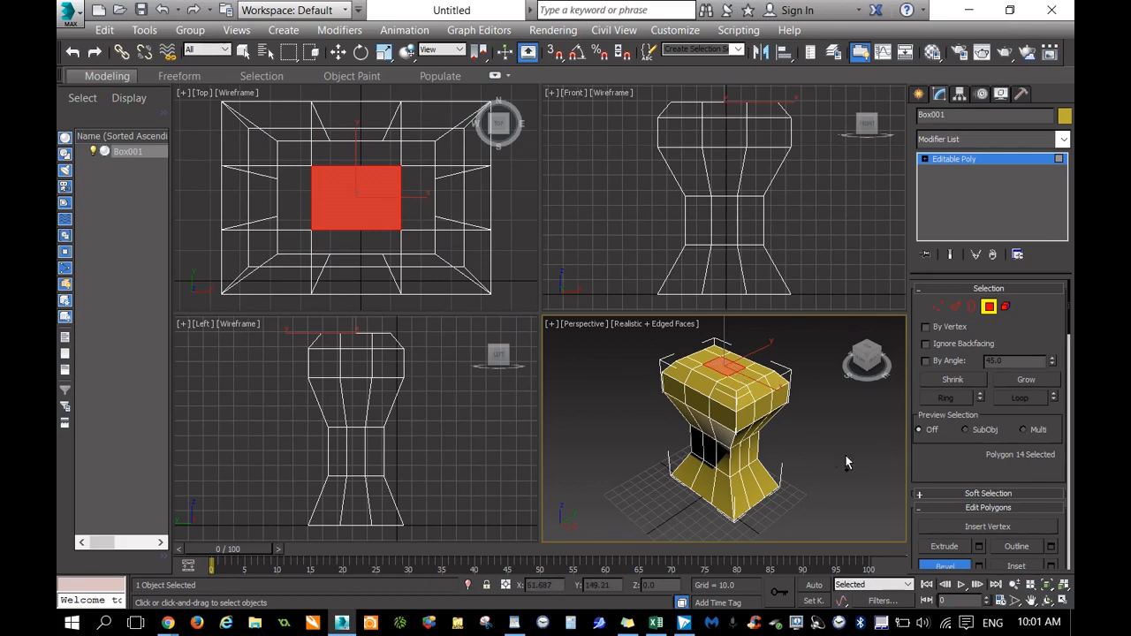
key("ctrl+Page_Up")
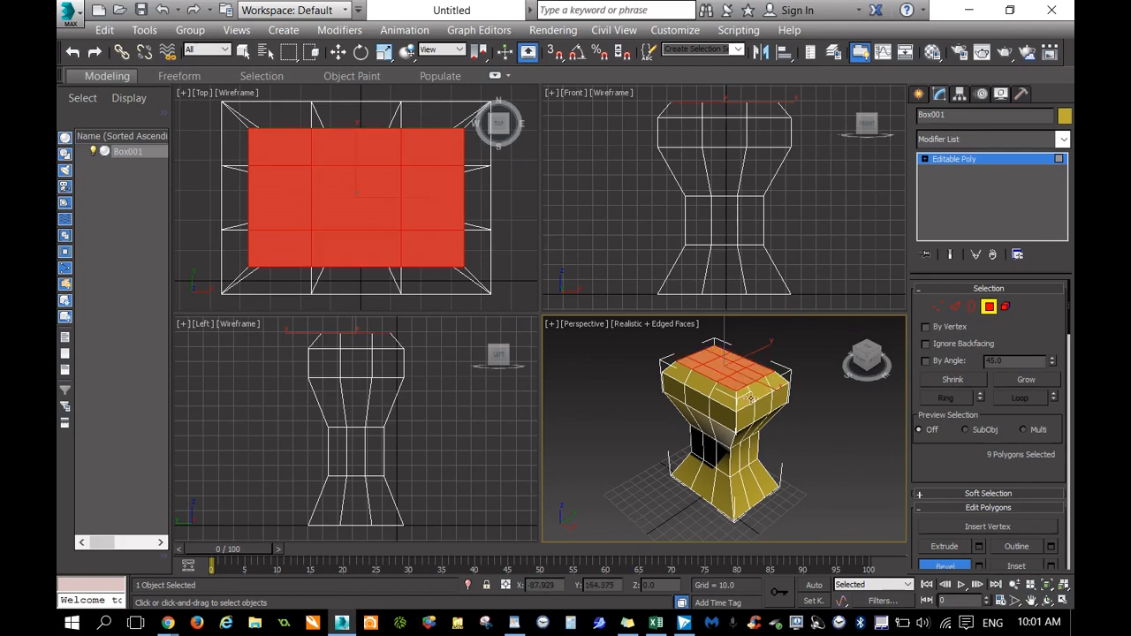
left_click_drag(733, 378, 733, 378)
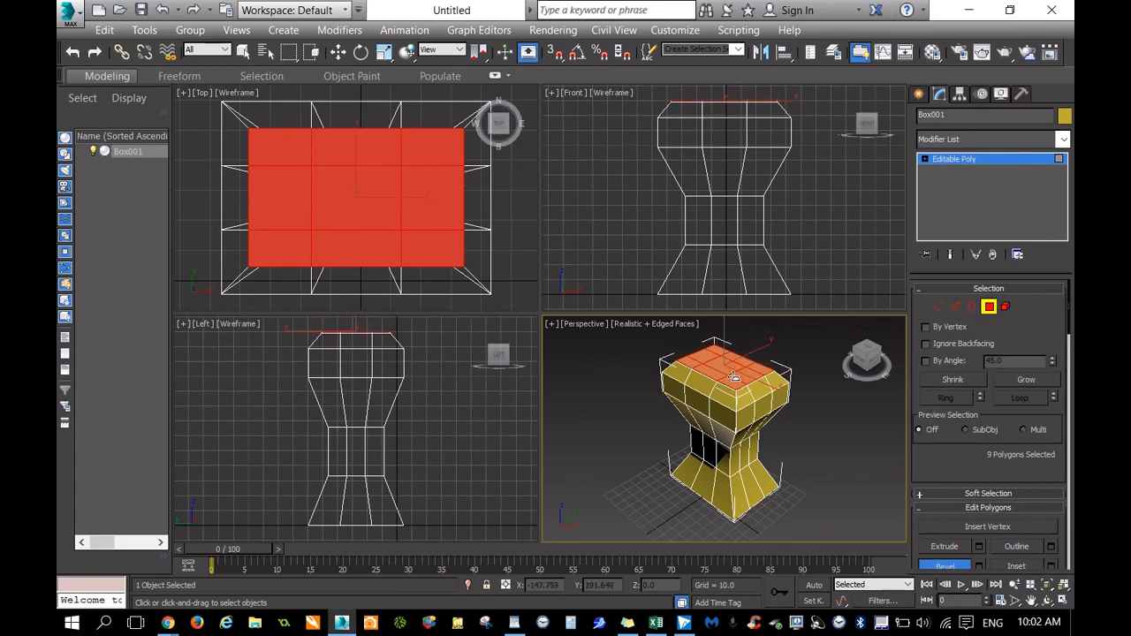
mouse_move(734, 377)
left_mouse_down()
mouse_move(750, 409)
mouse_move(743, 389)
left_mouse_up()
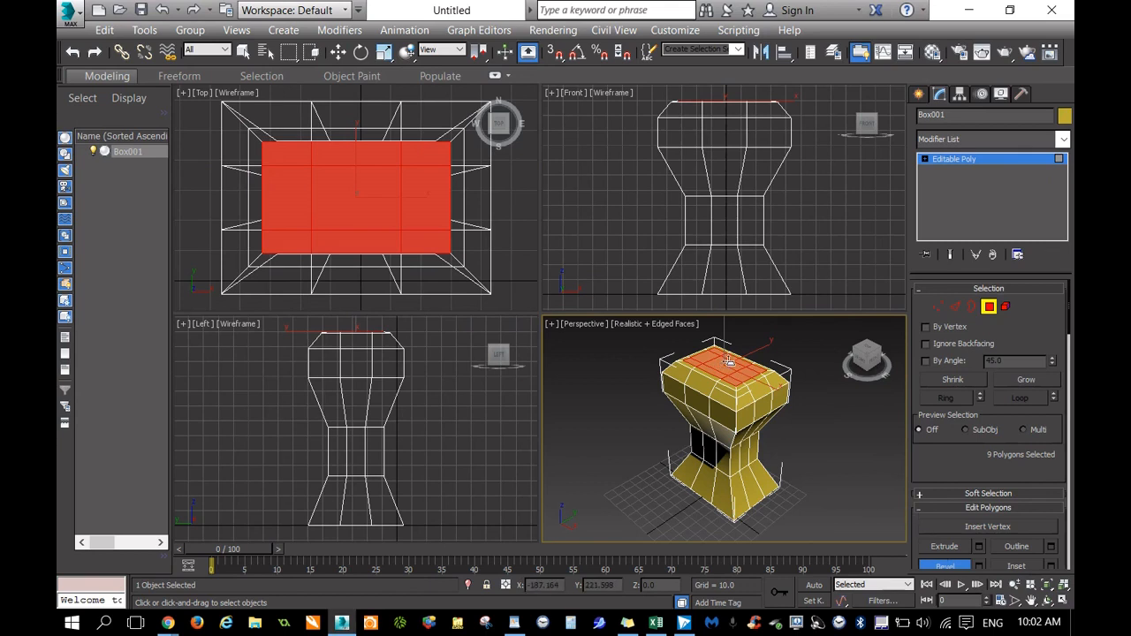
Step: Bevel the nine top polygons downward to about Z 123.5 and slightly inward to sink a shallow recess inside the rim, and view it from above
left_click_drag(728, 361, 742, 387)
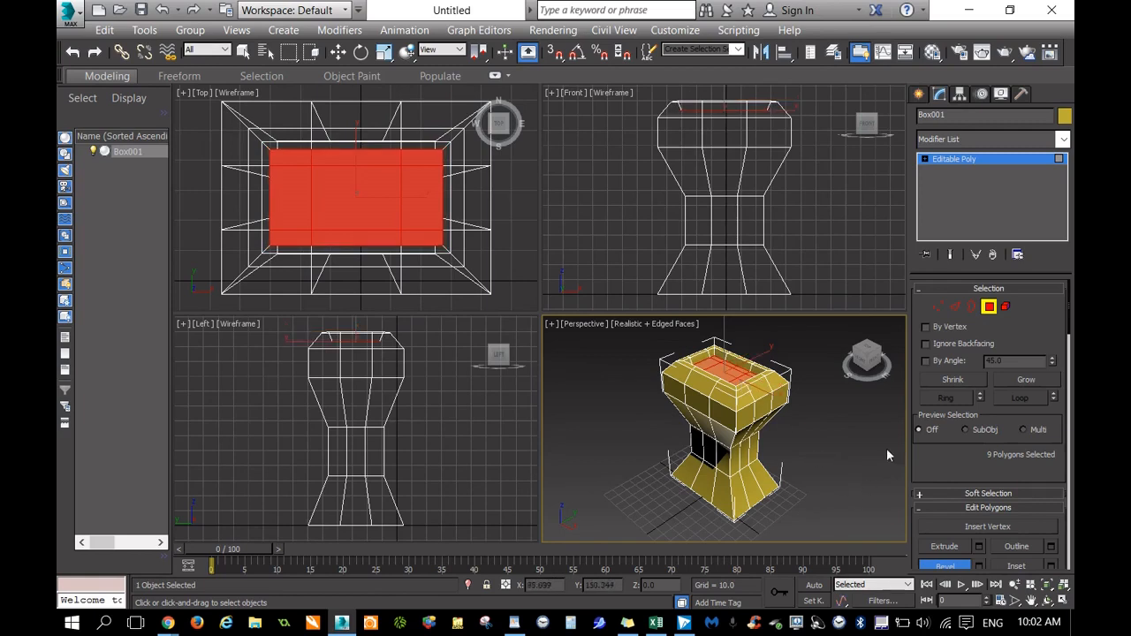
key("w")
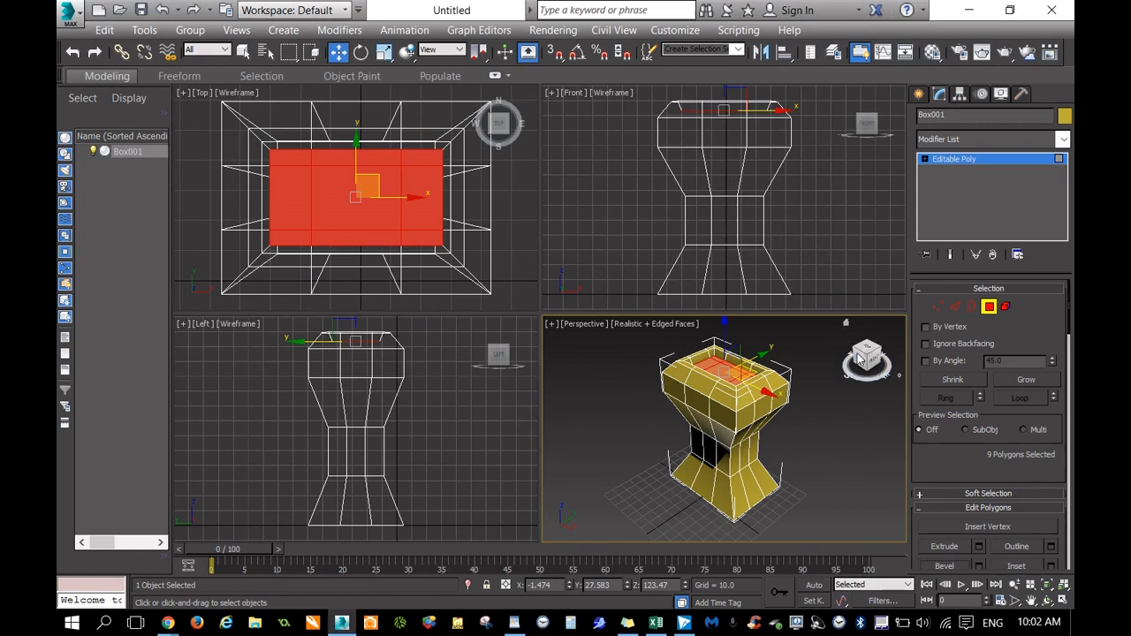
left_click_drag(868, 351, 868, 360)
scroll(867, 352, "up", 3)
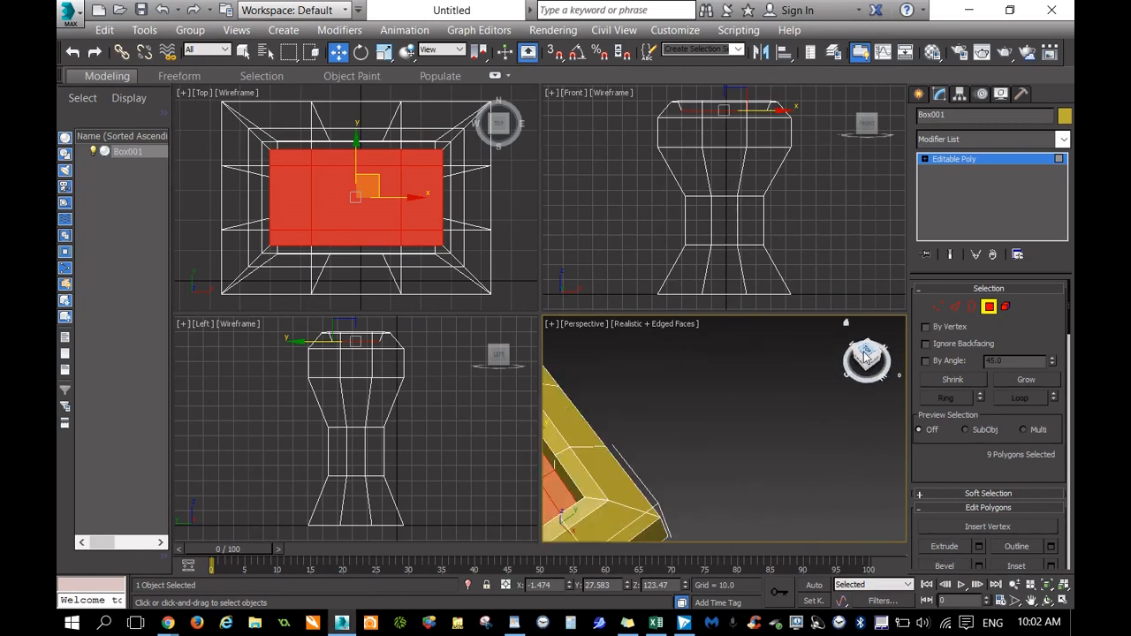
scroll(859, 382, "down", 2)
left_click_drag(868, 360, 869, 362)
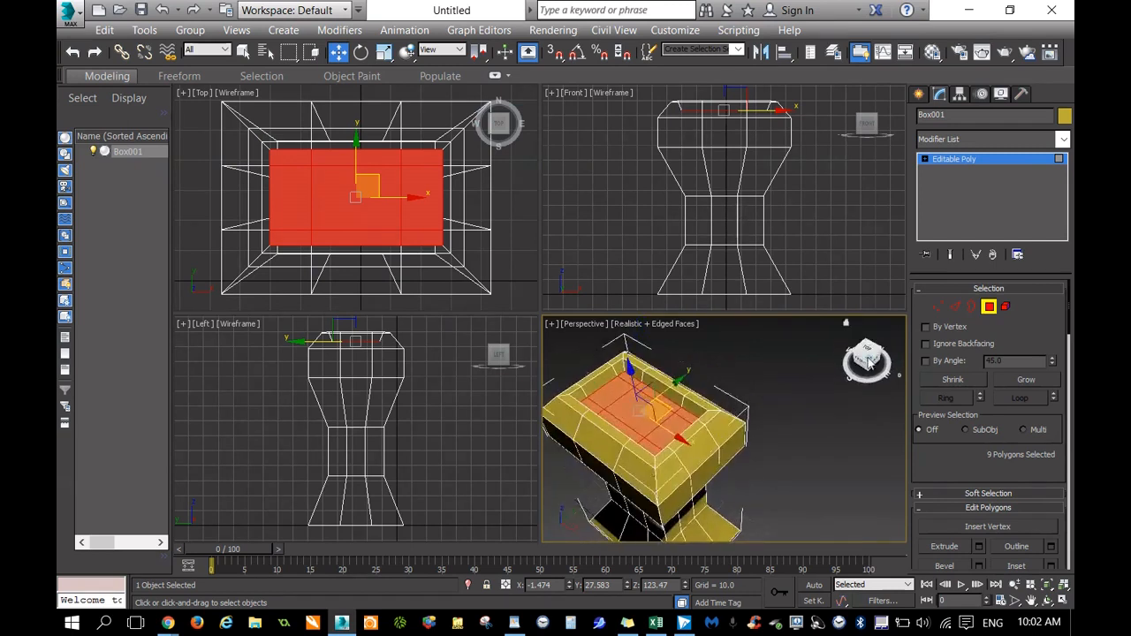
scroll(844, 404, "down", 4)
left_click(866, 345)
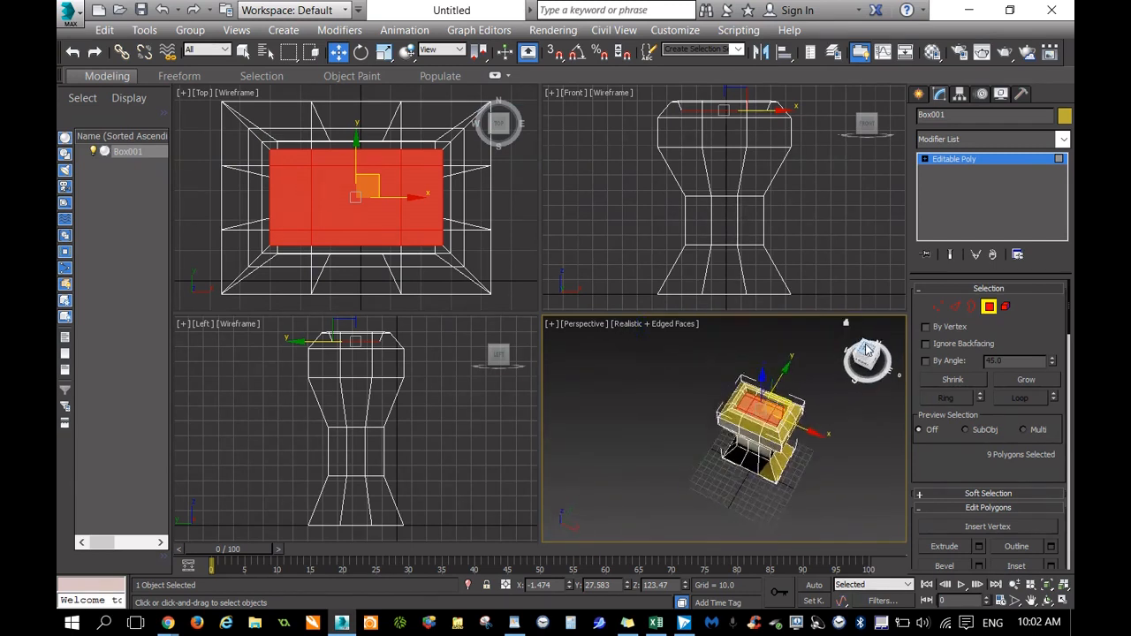
Step: Create a cylinder with a radius of about 26.7 and a height of about 167.4 beside the box in the Perspective view
left_click(870, 368)
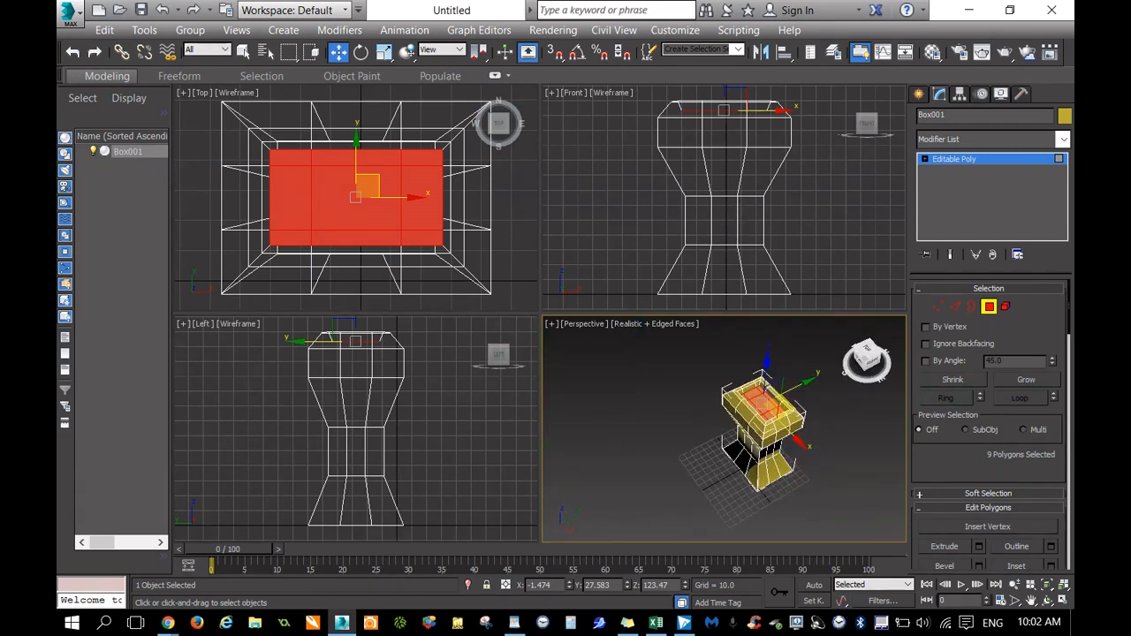
left_click(869, 361)
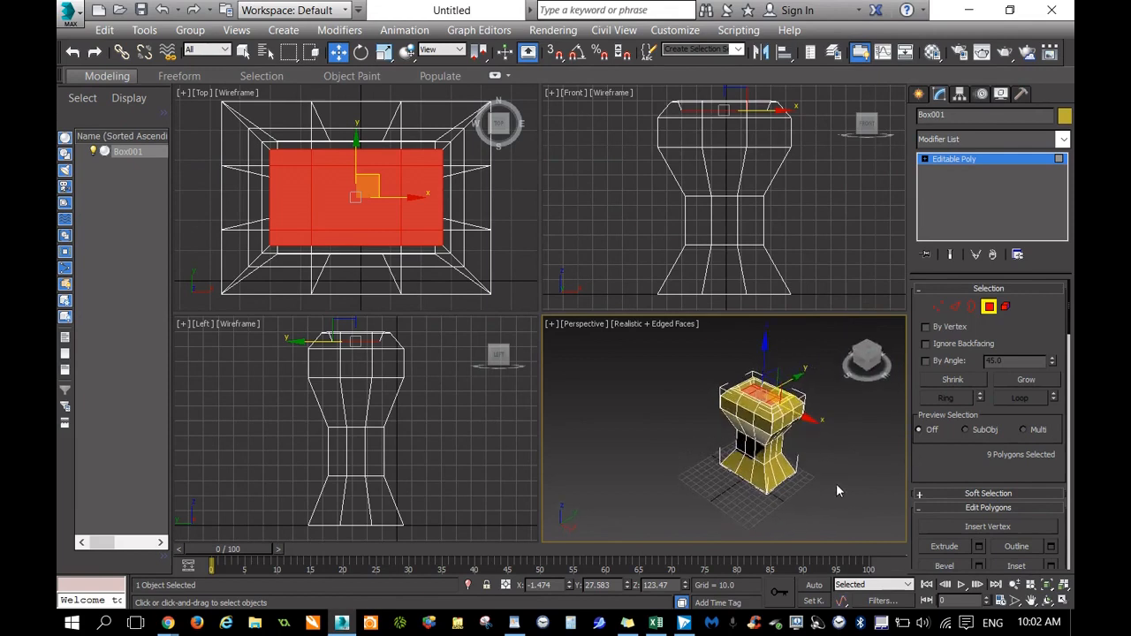
left_click(284, 30)
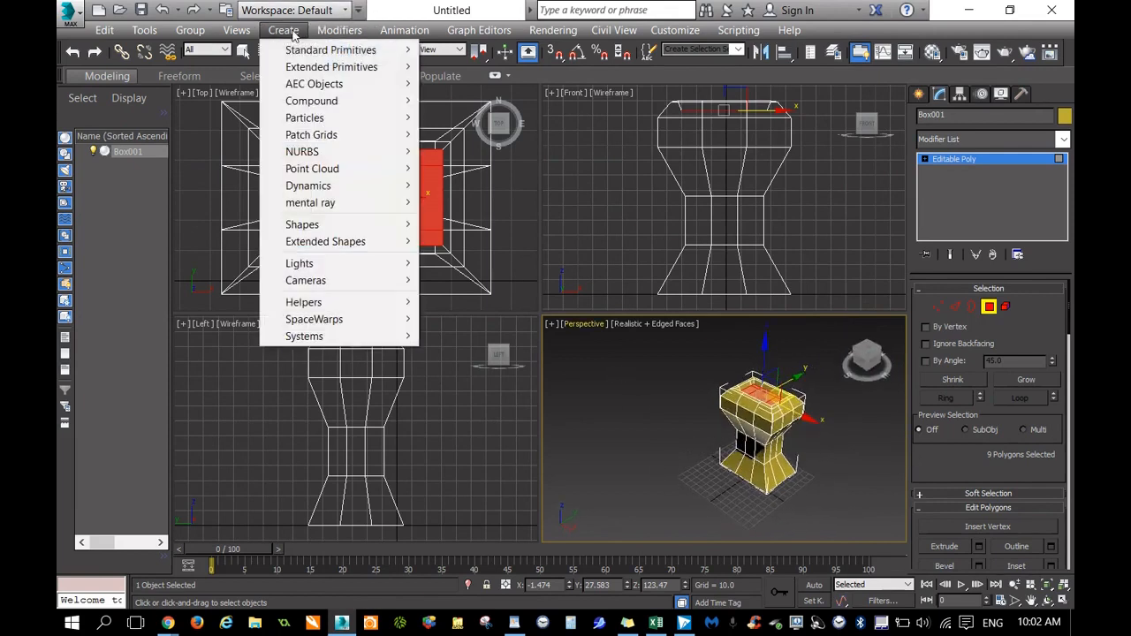
mouse_move(311, 53)
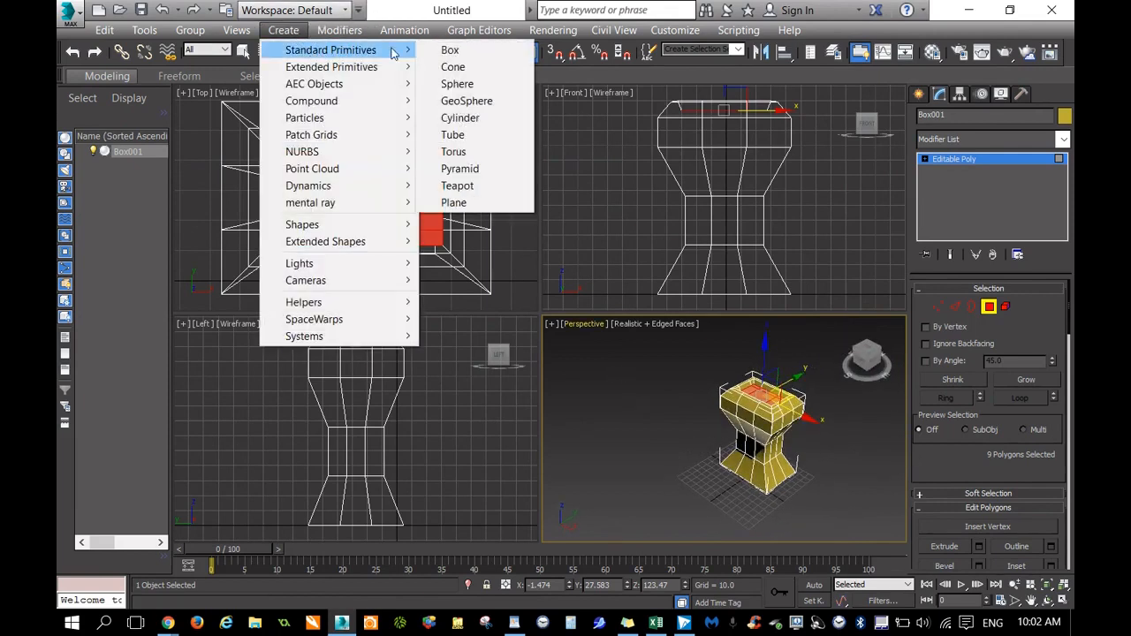
left_click(461, 117)
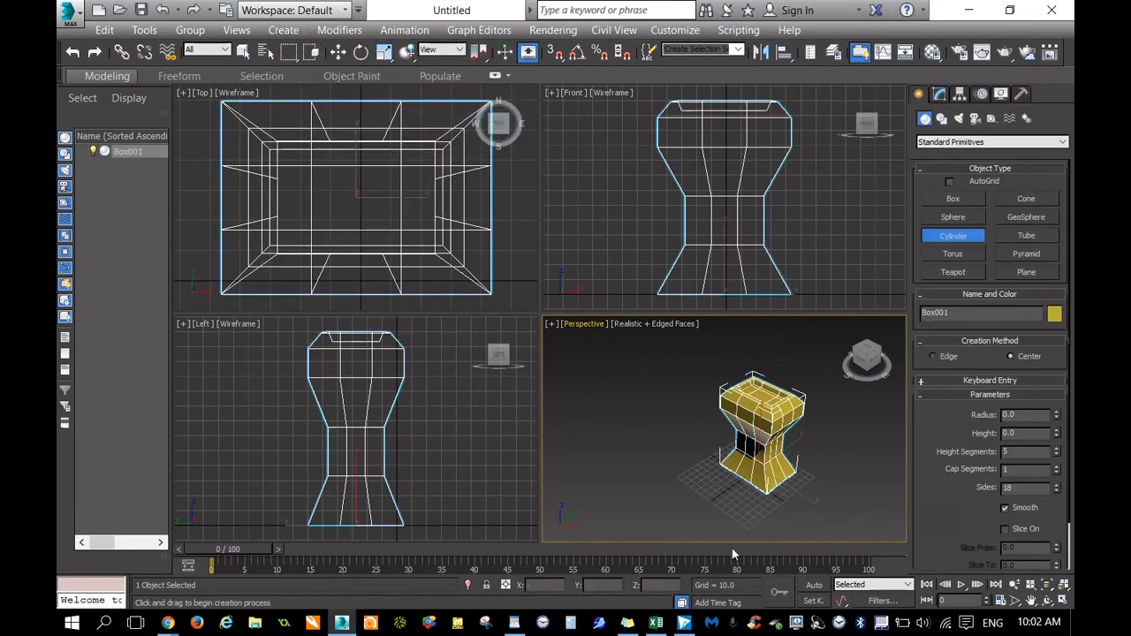
left_click_drag(670, 470, 695, 476)
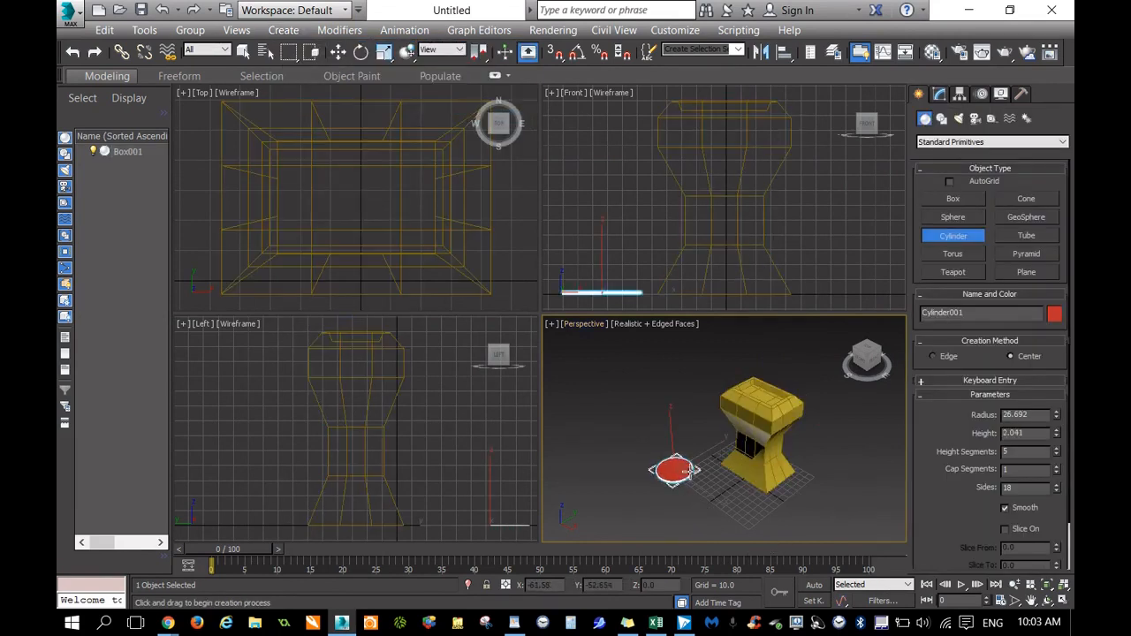
left_click(687, 361)
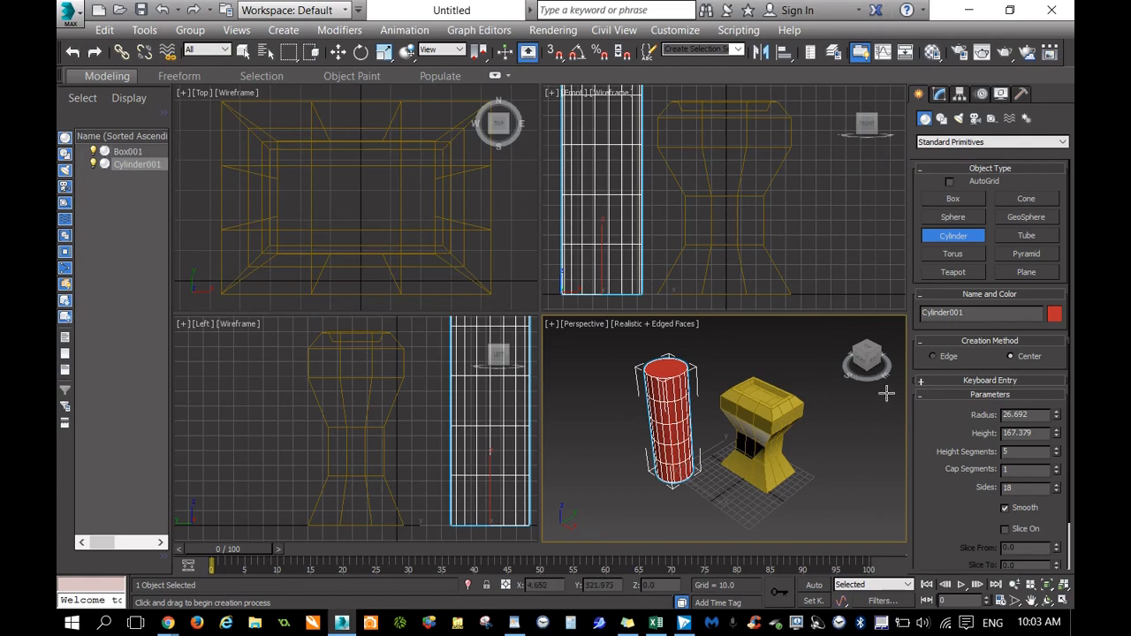
Step: Reduce the cylinder's sides to 3 to make it triangular, watching its top cap up close
left_click(865, 351)
left_click_drag(868, 362, 887, 345)
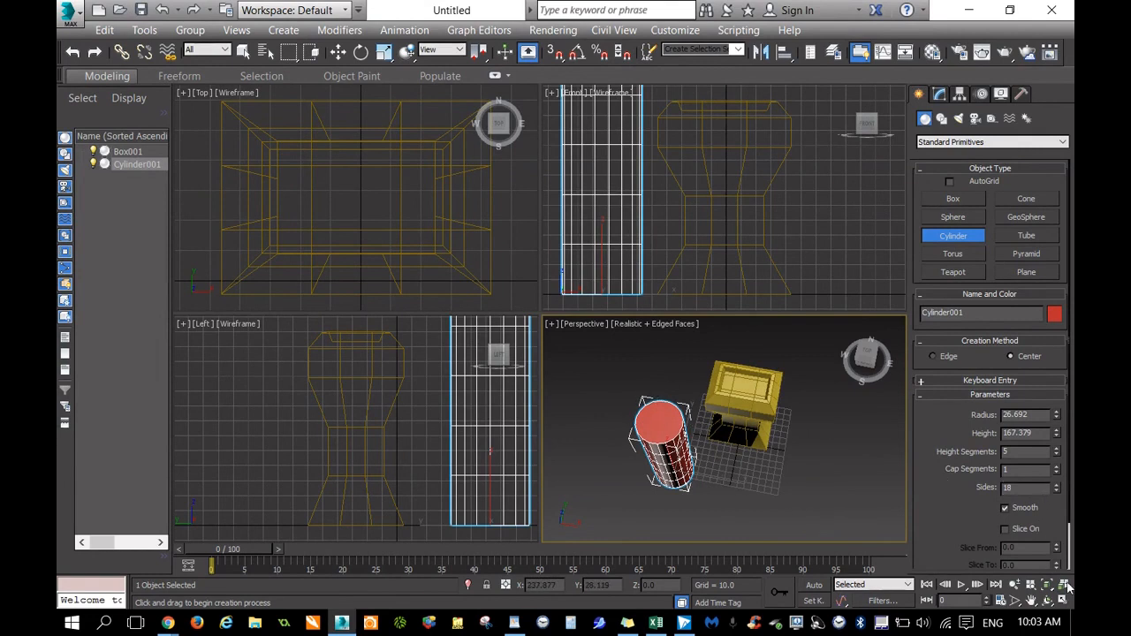
left_click(1032, 601)
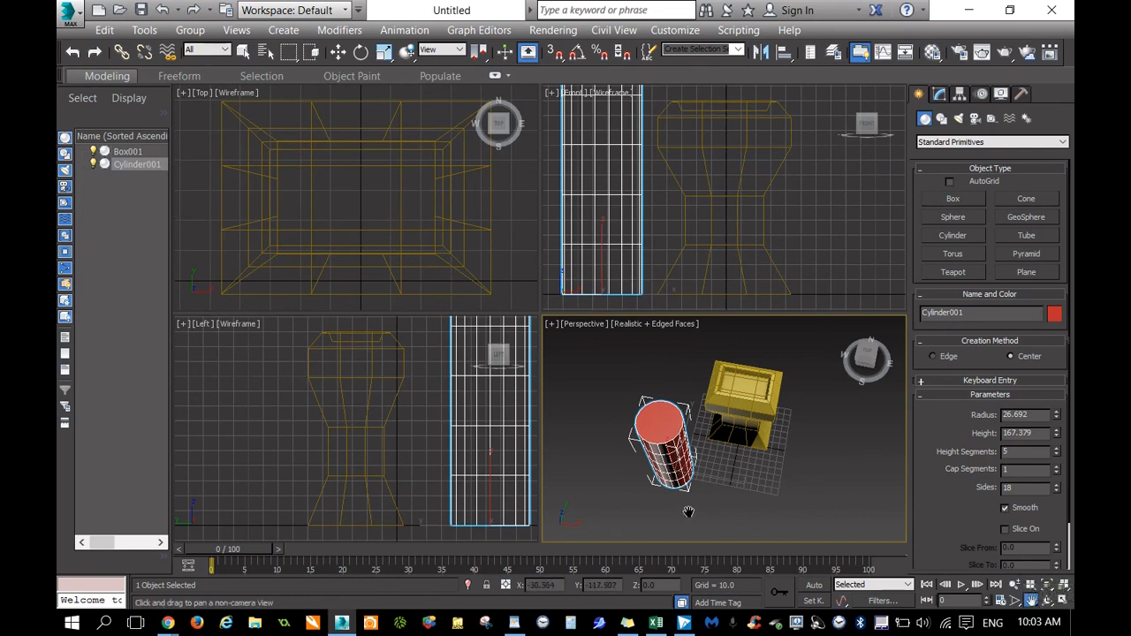
left_click_drag(612, 483, 662, 497)
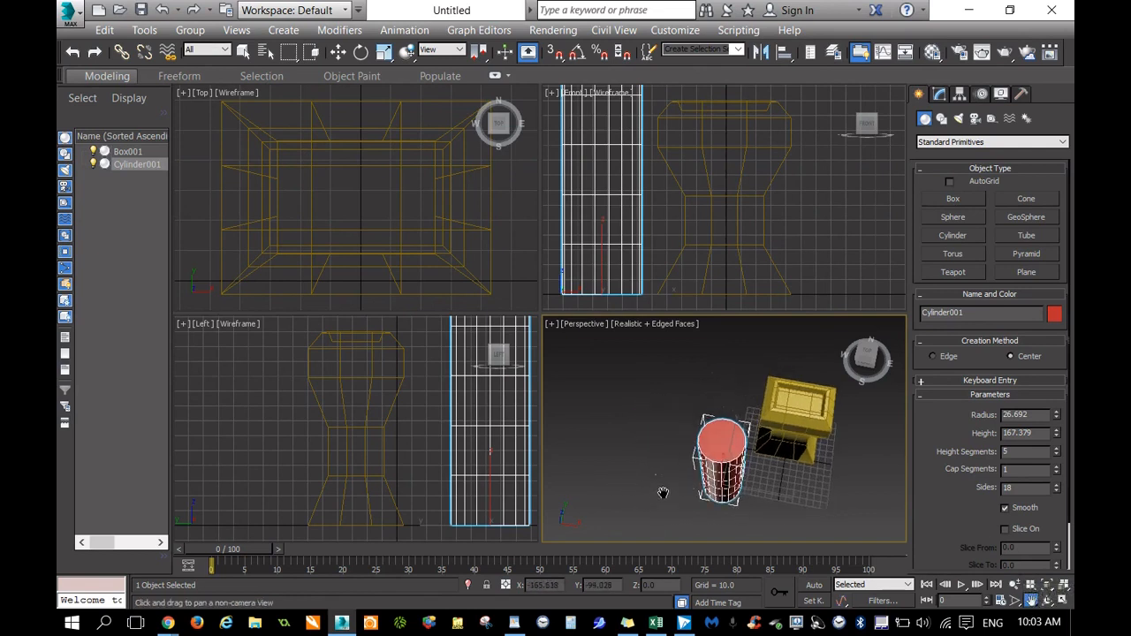
scroll(664, 460, "up", 5)
left_click_drag(742, 408, 657, 432)
scroll(658, 428, "up", 3)
scroll(658, 428, "down", 3)
mouse_move(751, 489)
left_mouse_down()
mouse_move(780, 464)
mouse_move(745, 483)
left_mouse_up()
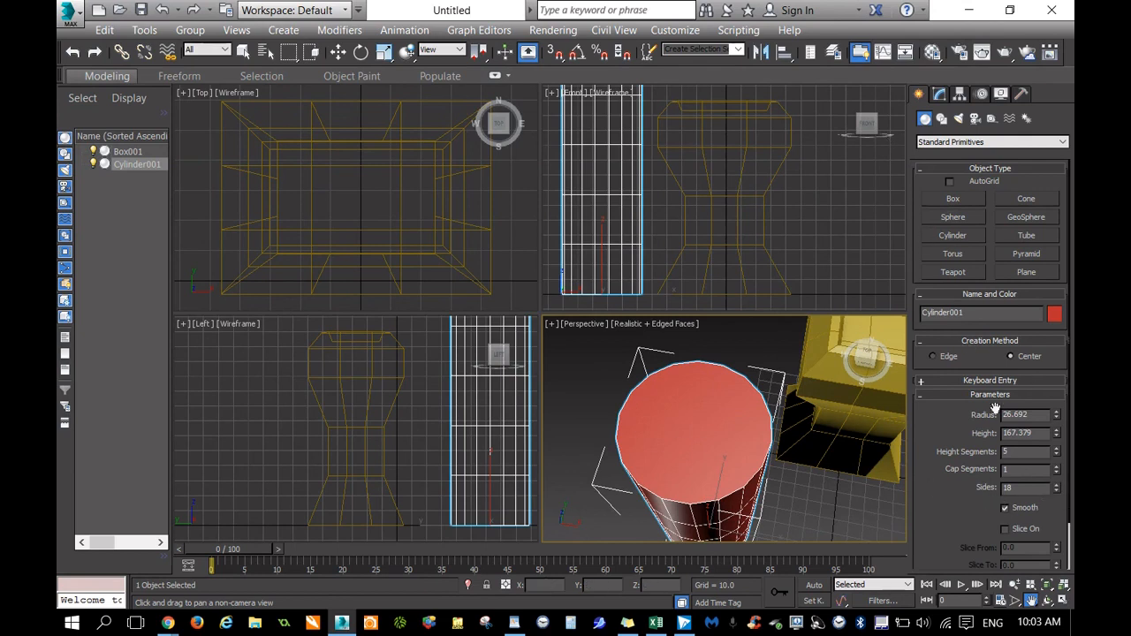
left_click(1057, 490)
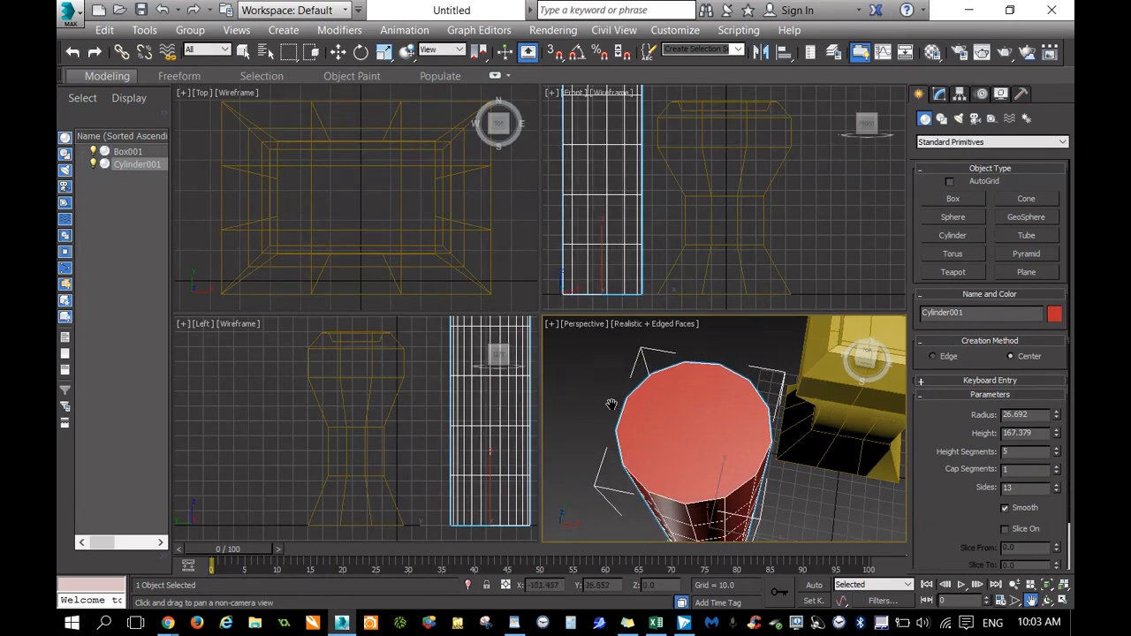
left_click(1056, 490)
left_click(1057, 490)
left_click(1057, 491)
left_click(1056, 491)
left_click(1057, 491)
left_click(1057, 491)
left_click(1057, 491)
left_click(1058, 491)
left_click(1057, 490)
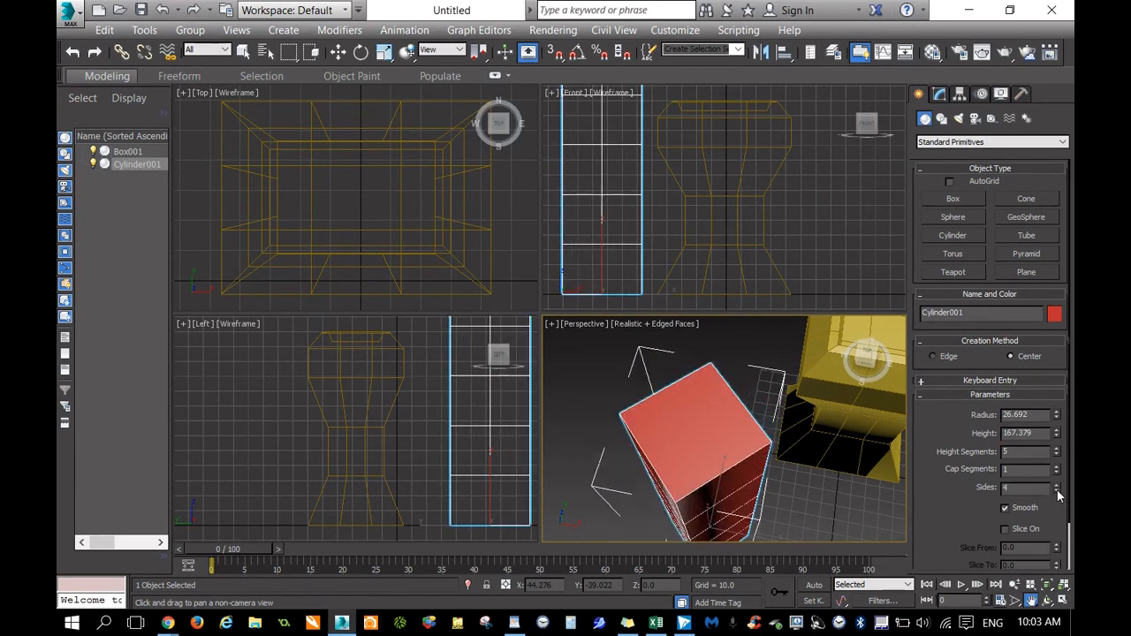
left_click(1058, 491)
Step: Raise the cylinder's sides to 6 to make it hexagonal, and view it together with the box
left_click_drag(868, 356, 869, 354)
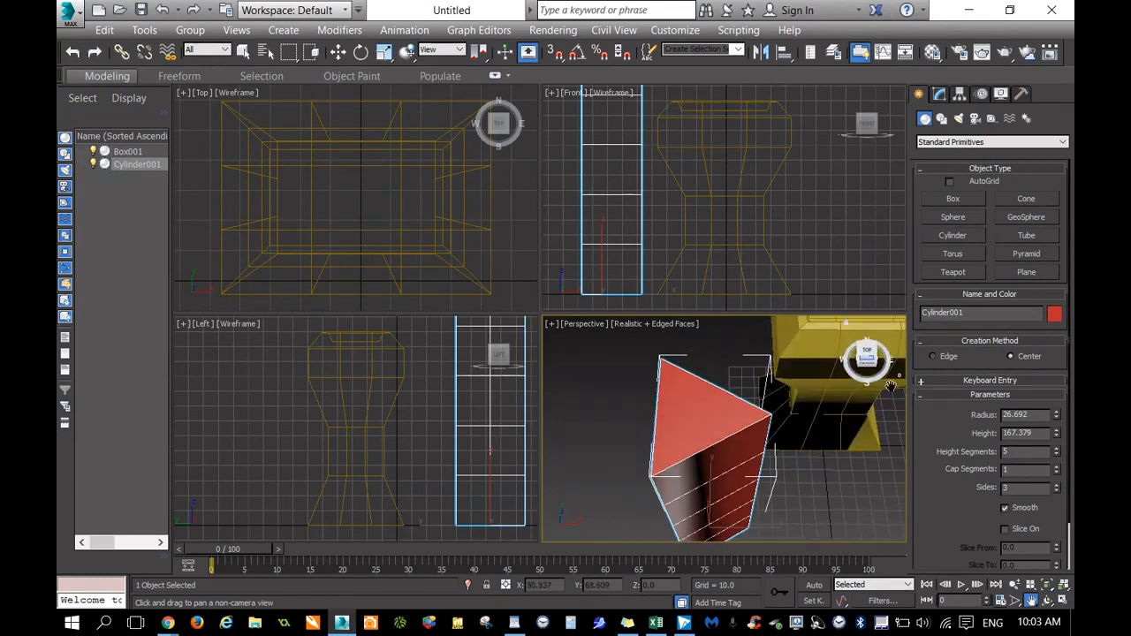
left_click(1058, 486)
left_click(1058, 485)
left_click(1058, 485)
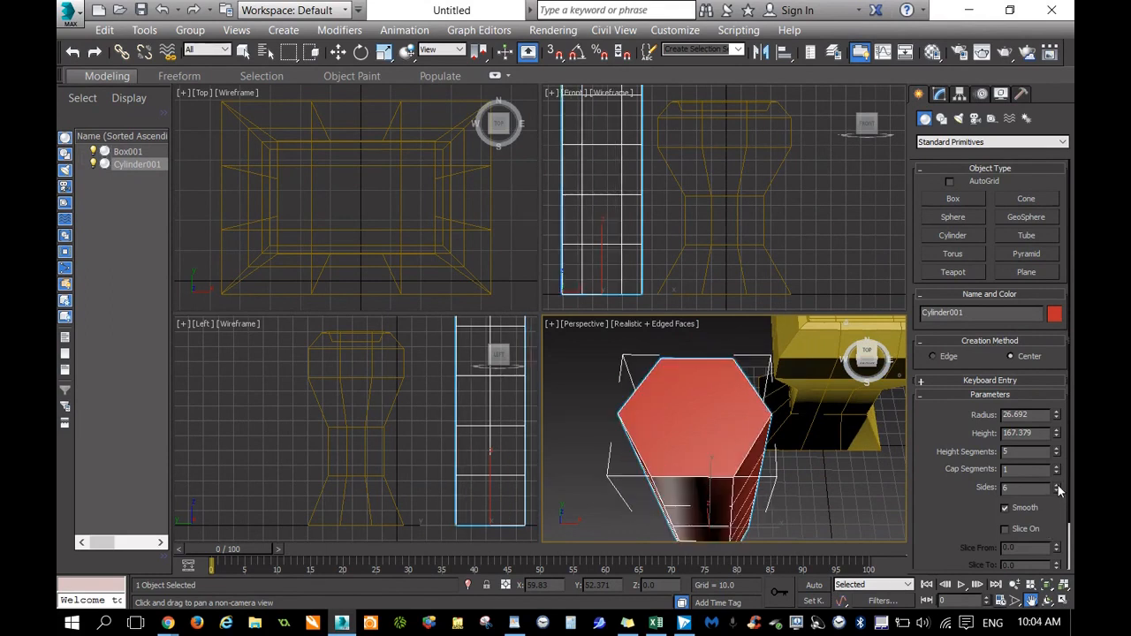
left_click(873, 358)
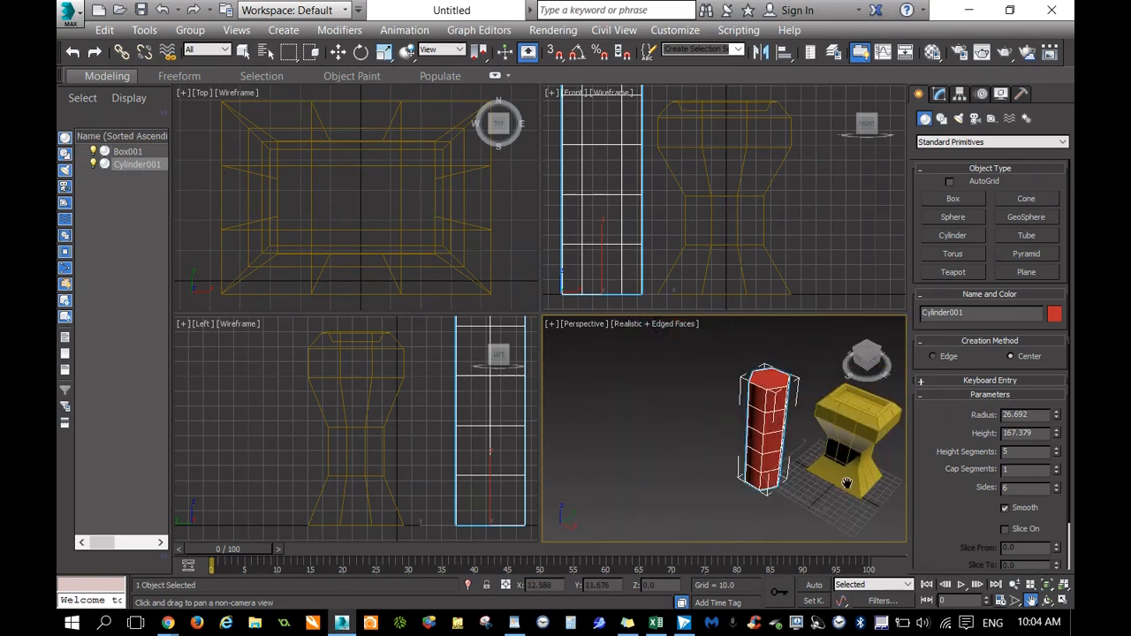
Step: Scale the hexagonal cylinder uniformly to about 135 percent
right_click(773, 435)
right_click(775, 437)
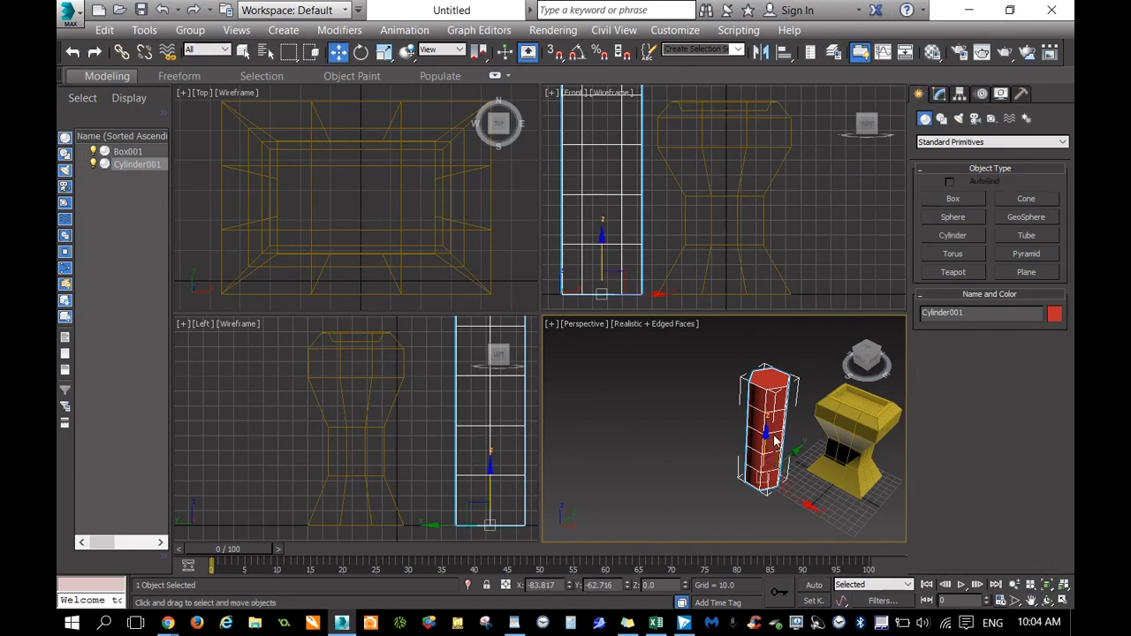
right_click(774, 437)
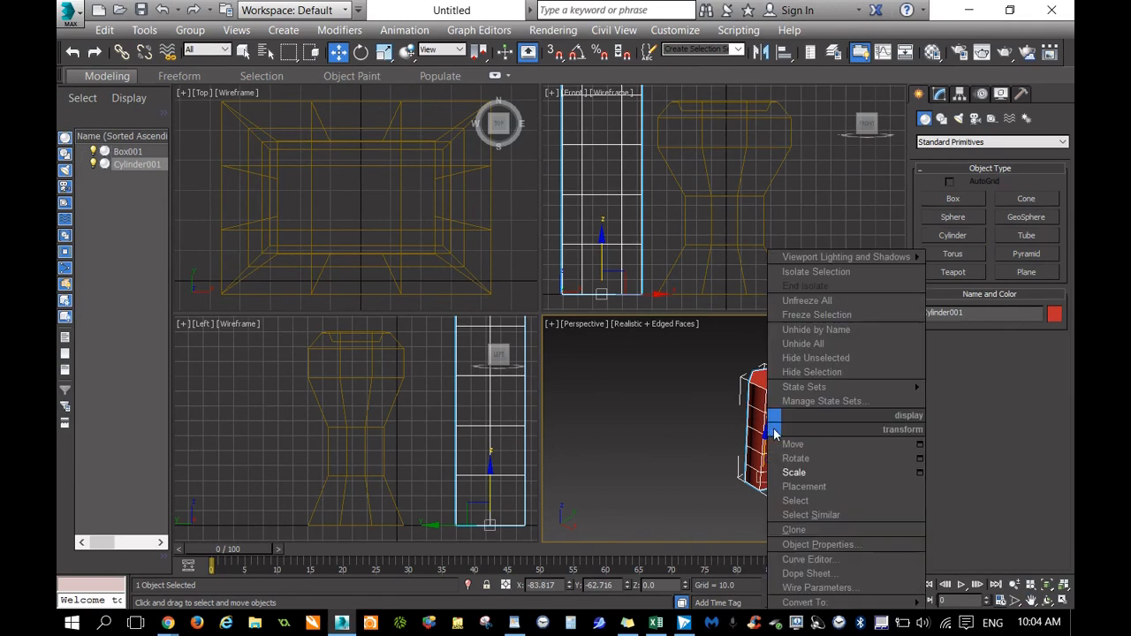
left_click(795, 473)
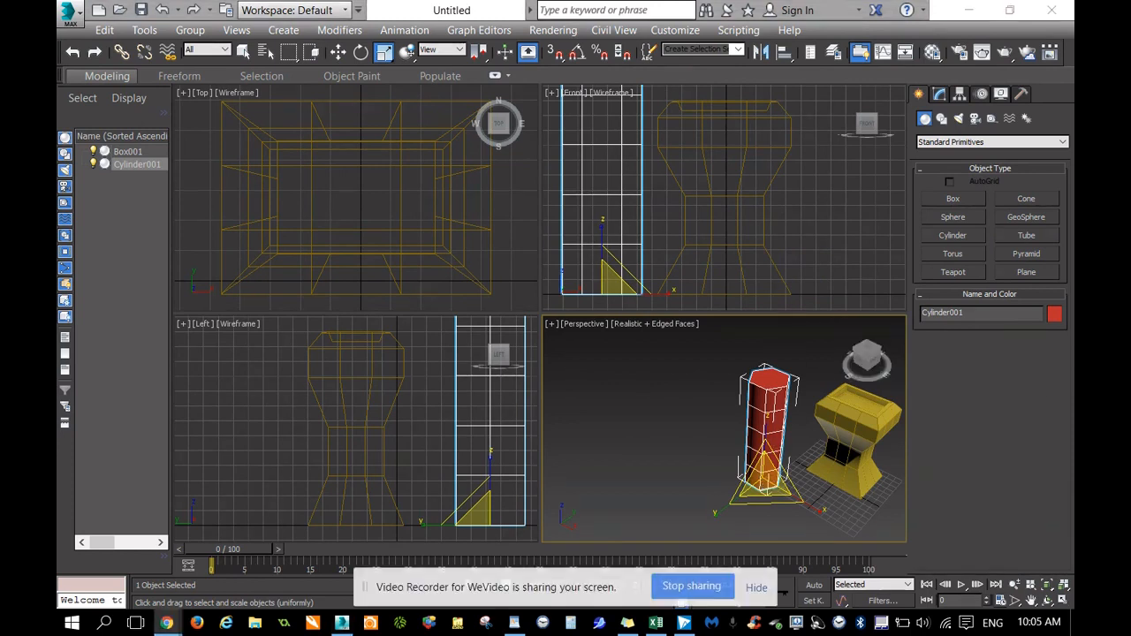
left_click(756, 588)
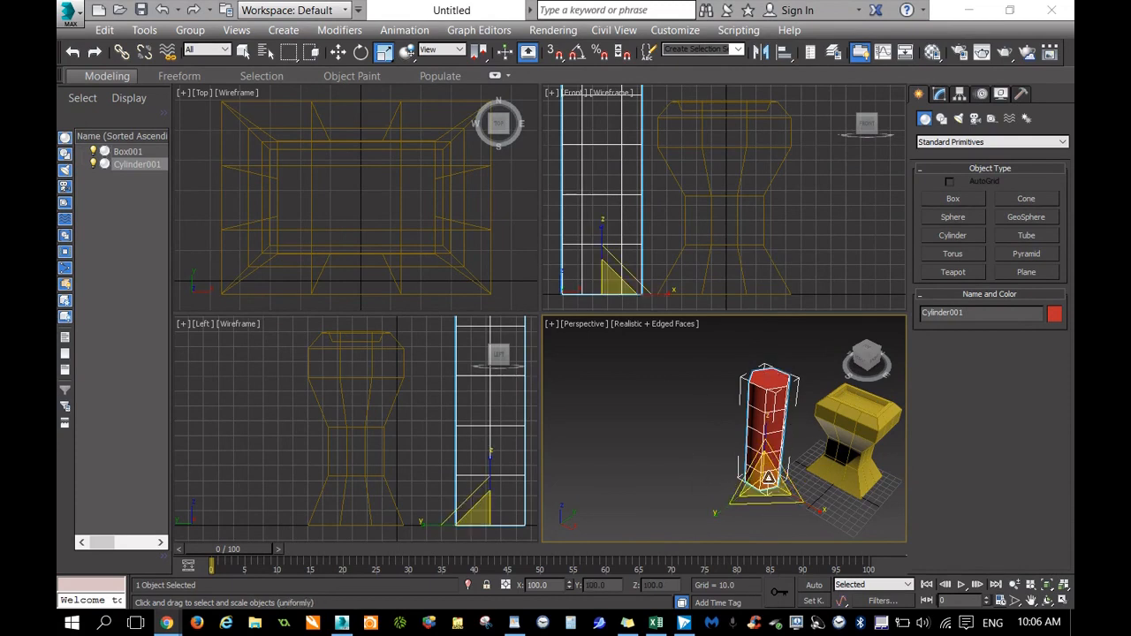
left_click_drag(767, 481, 773, 449)
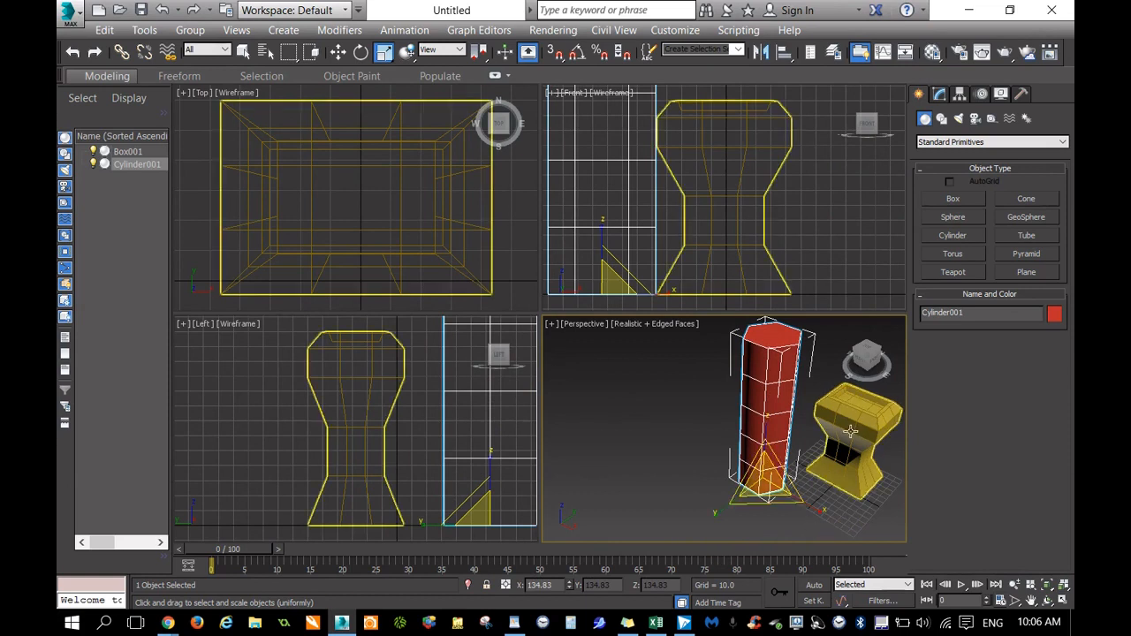
Step: Move the cylinder into a corner of the box at about X -31.6, Y -13.9, and fit both objects in all viewports
right_click(767, 423)
left_click(777, 446)
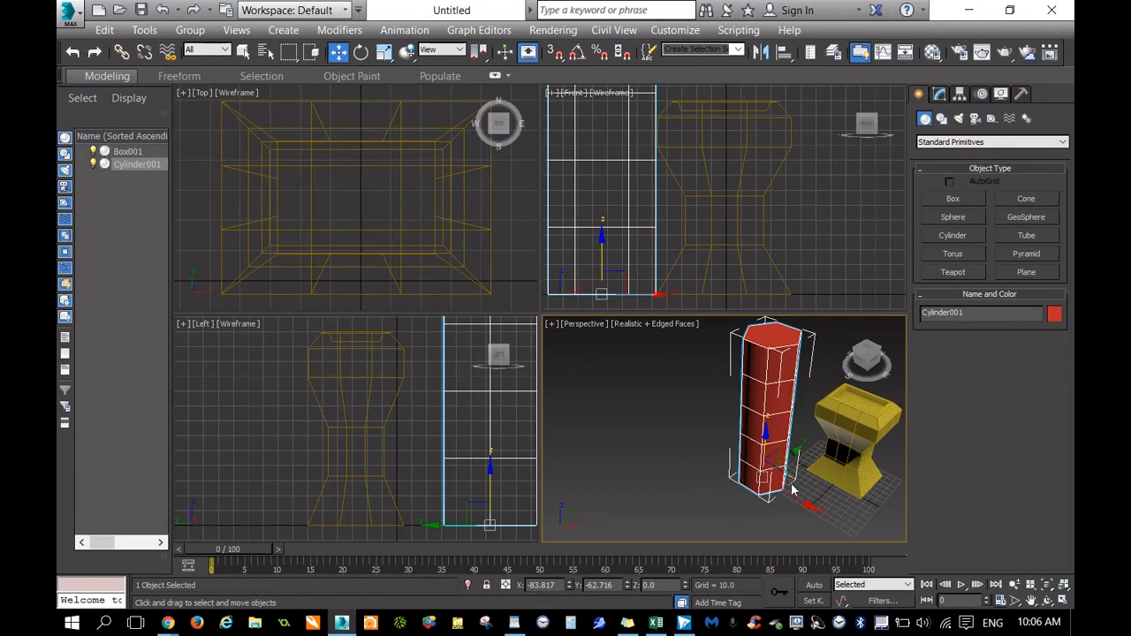
left_click_drag(778, 451, 839, 481)
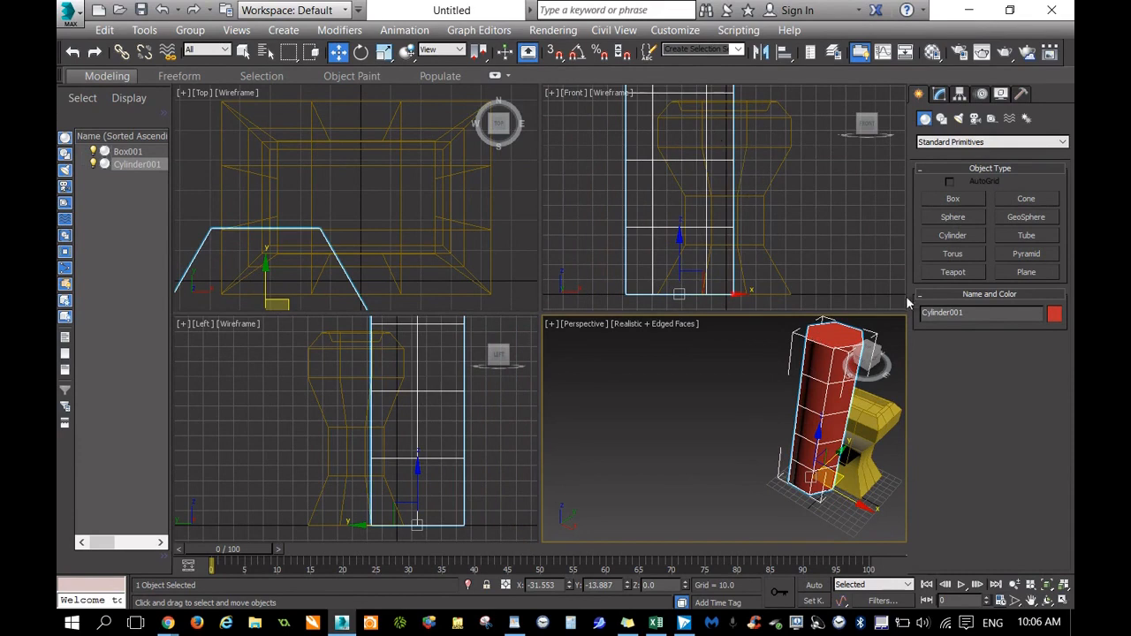
left_click_drag(869, 357, 521, 362)
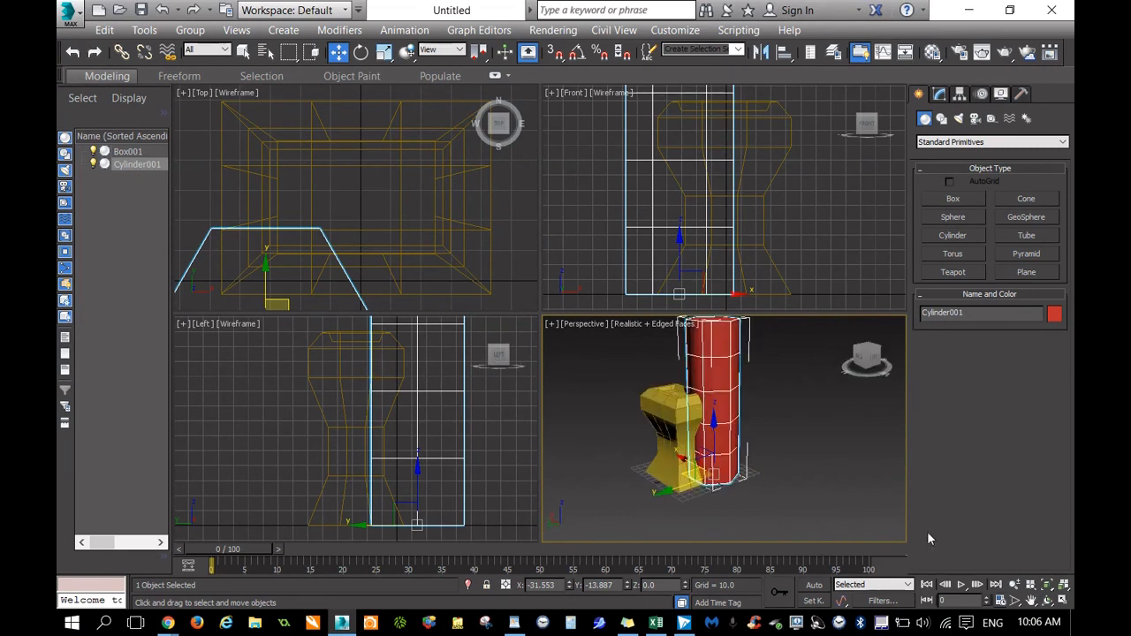
left_click_drag(597, 373, 778, 465)
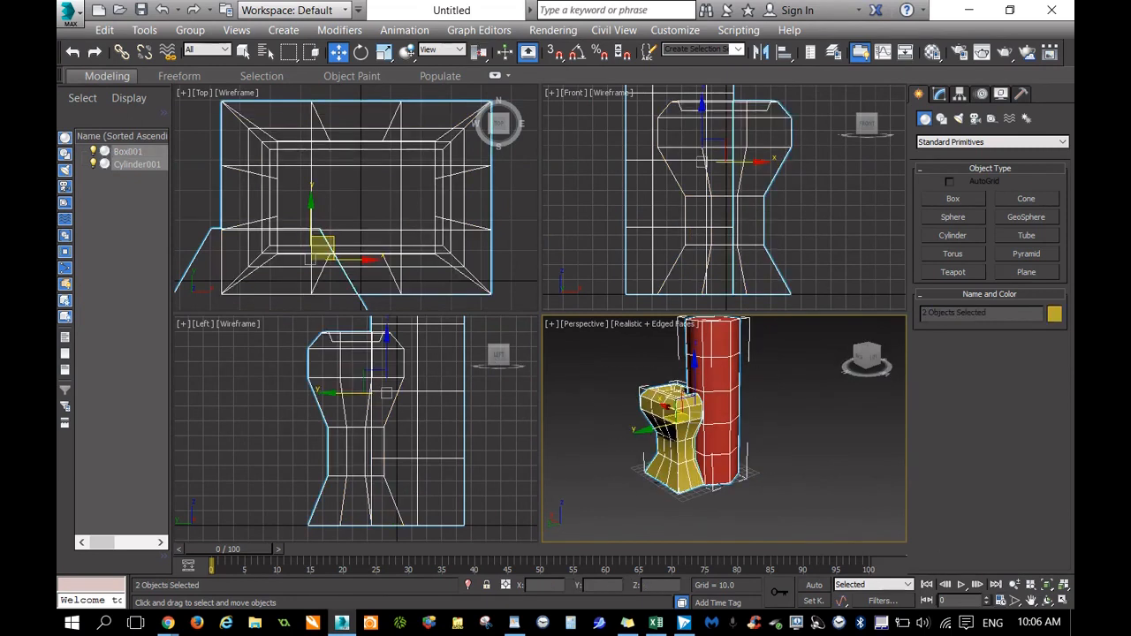
left_click(1063, 584)
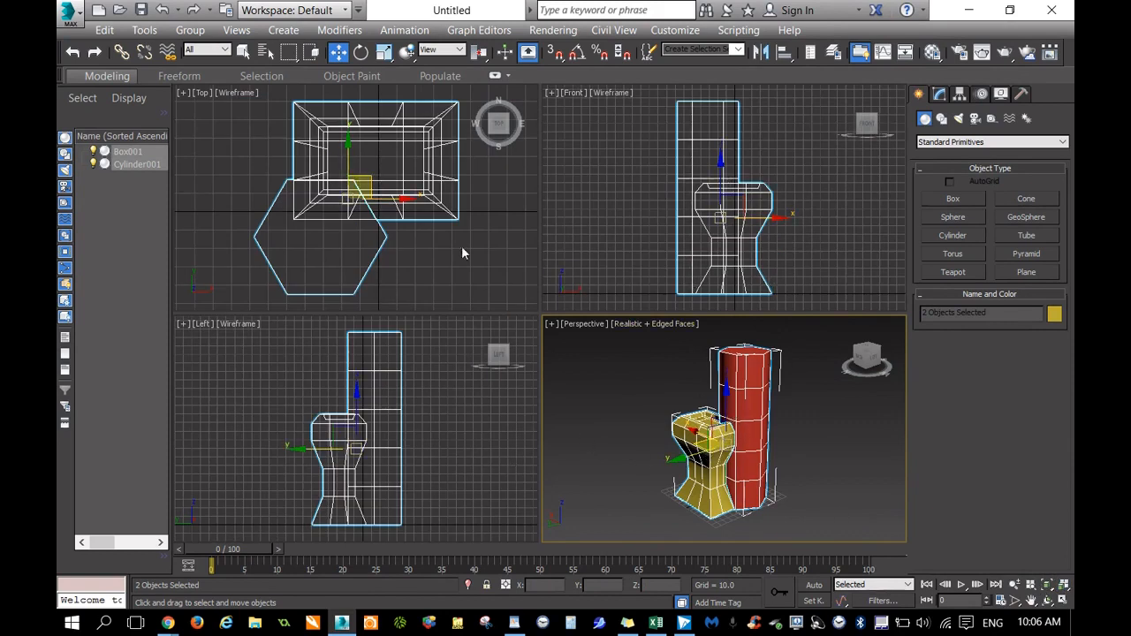
Step: Clone the cylinder as a Copy and move the clone into the box's diagonally opposite corner, at about X 37.8, Y 61.6
right_click(756, 377)
left_click(800, 373)
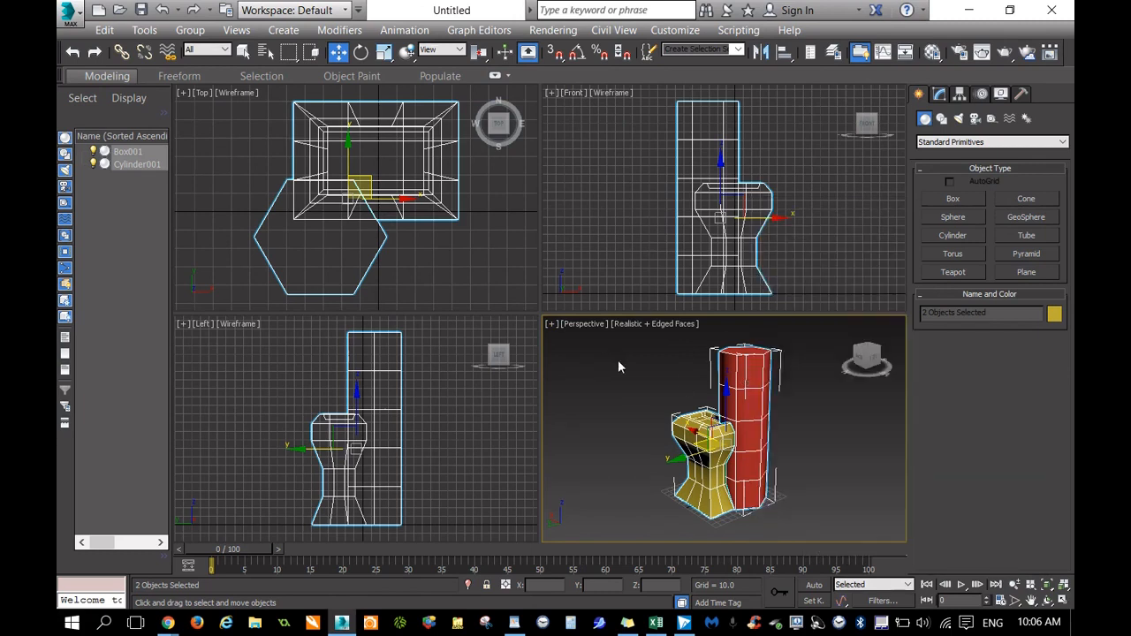
left_click(800, 373)
left_click(759, 359)
right_click(762, 384)
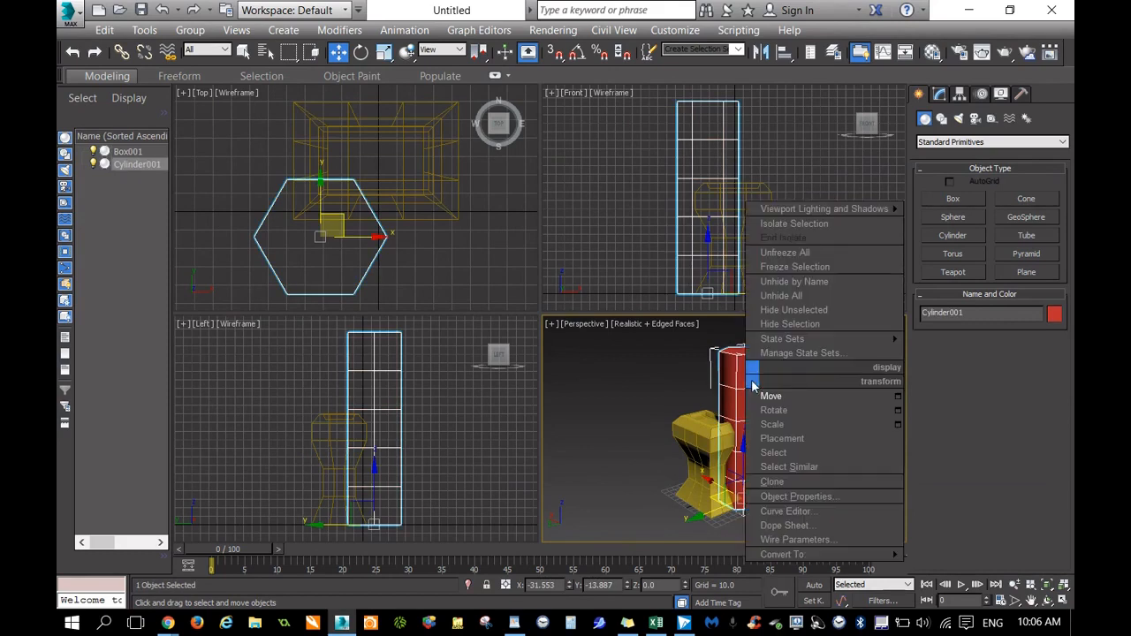
left_click(789, 485)
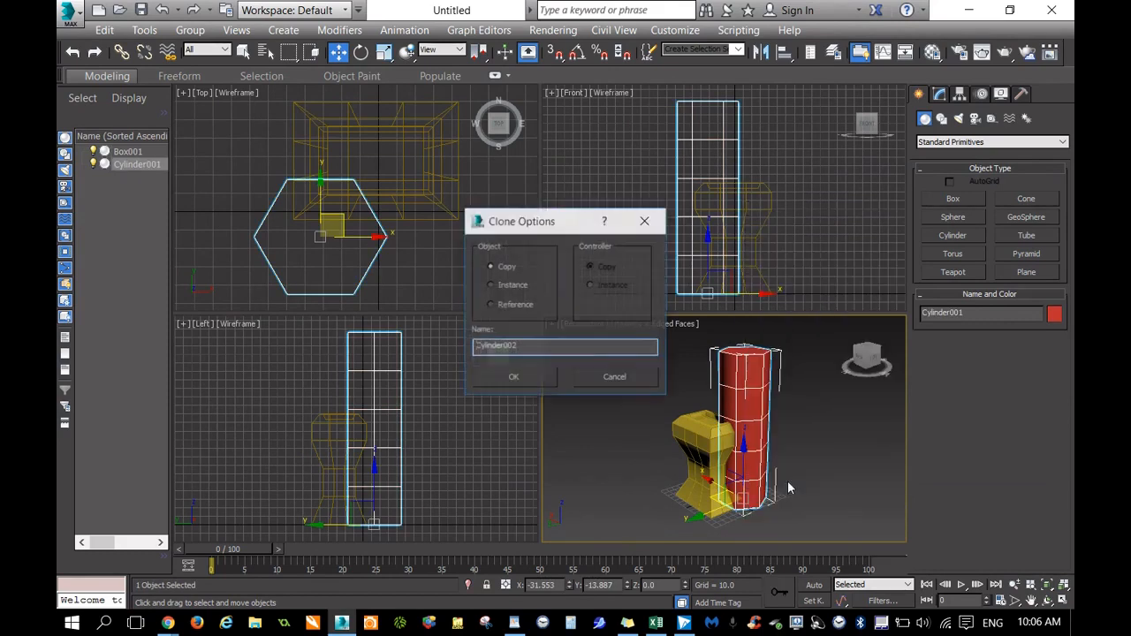
left_click(530, 377)
left_click_drag(723, 500, 654, 497)
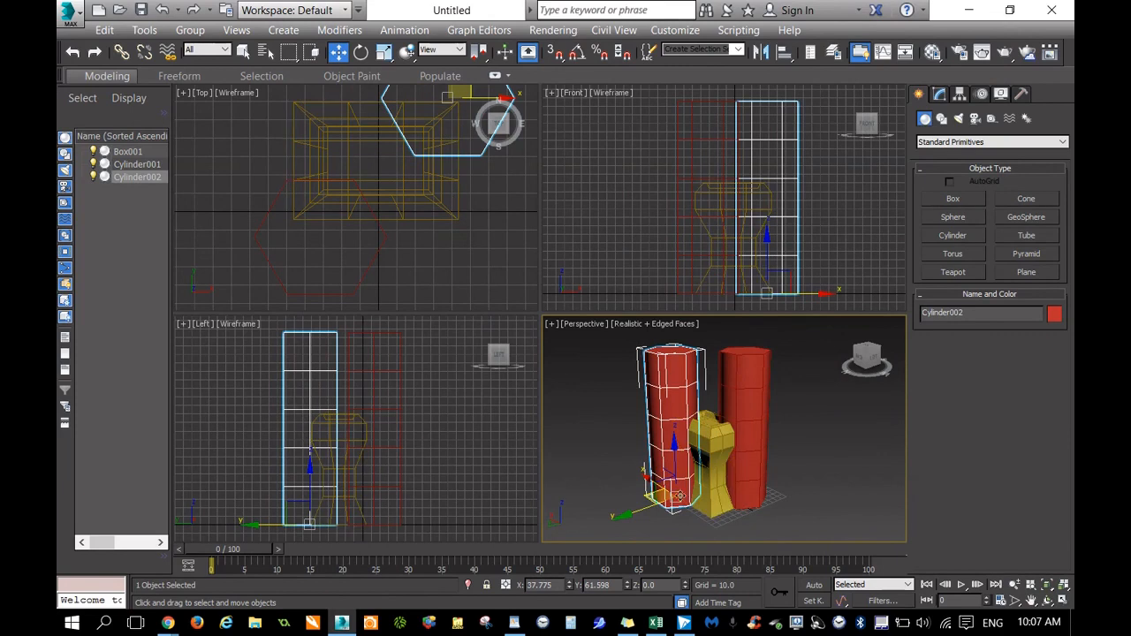
left_click(826, 465)
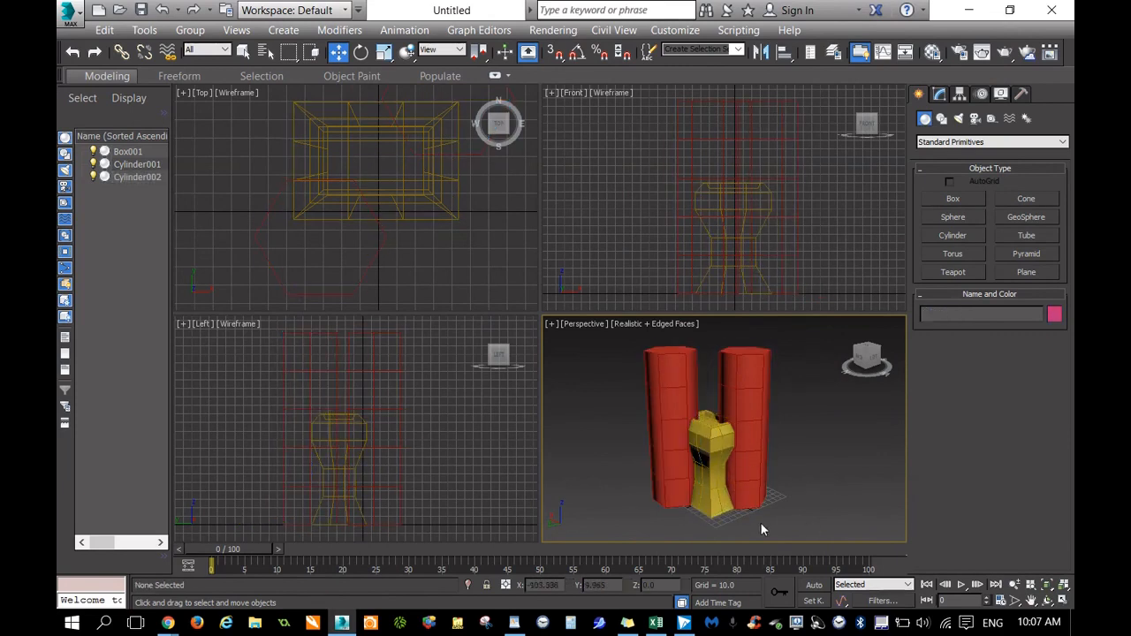
Step: Use ProBoolean on the box with the Union operation to merge it with the cloned cylinder at the corner near X 37.8, Y 61.6
left_click(705, 442)
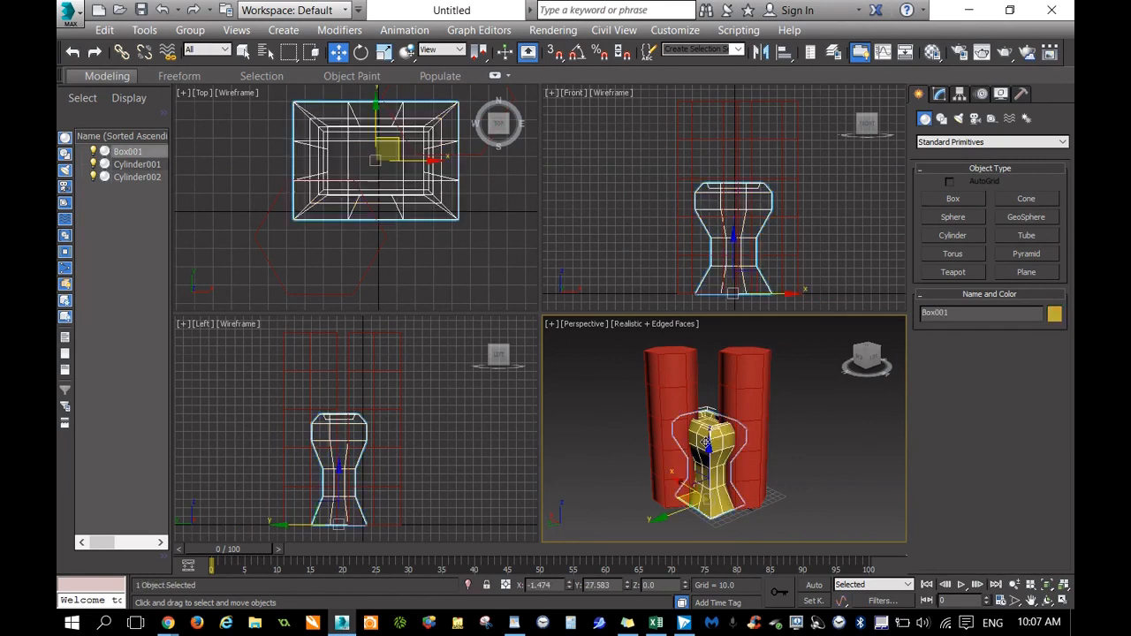
left_click(837, 439)
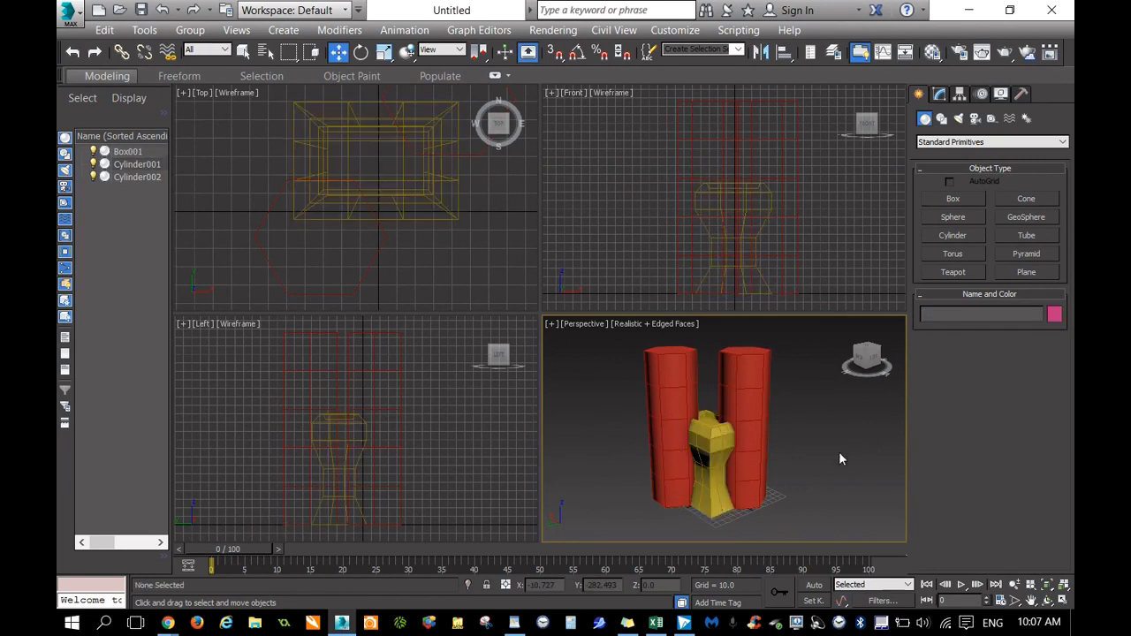
left_click(711, 482)
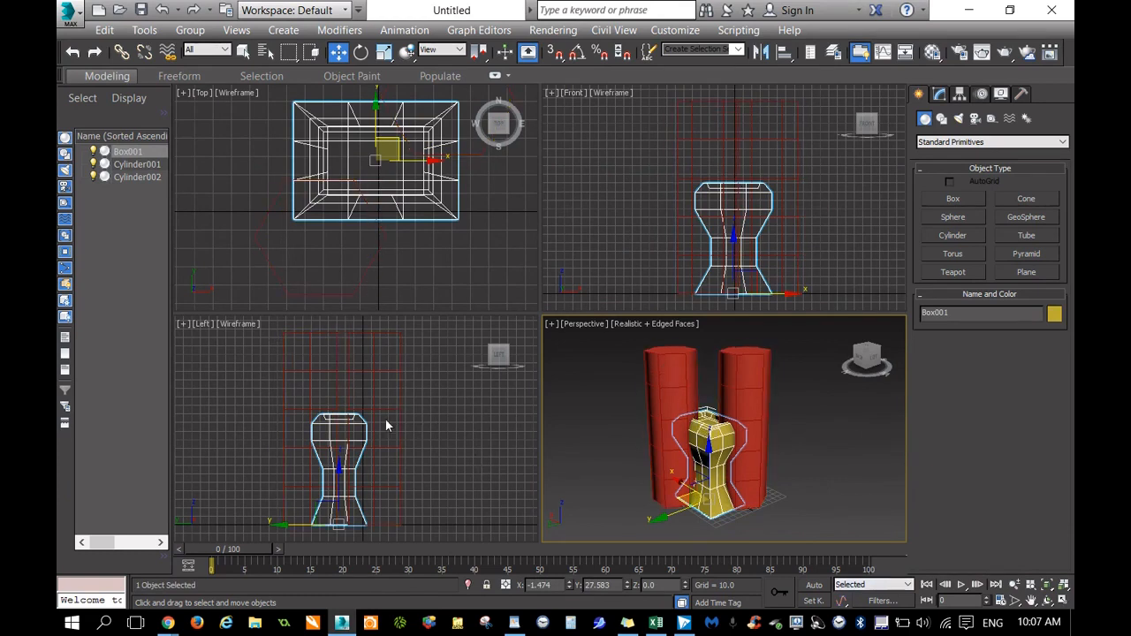
left_click(299, 36)
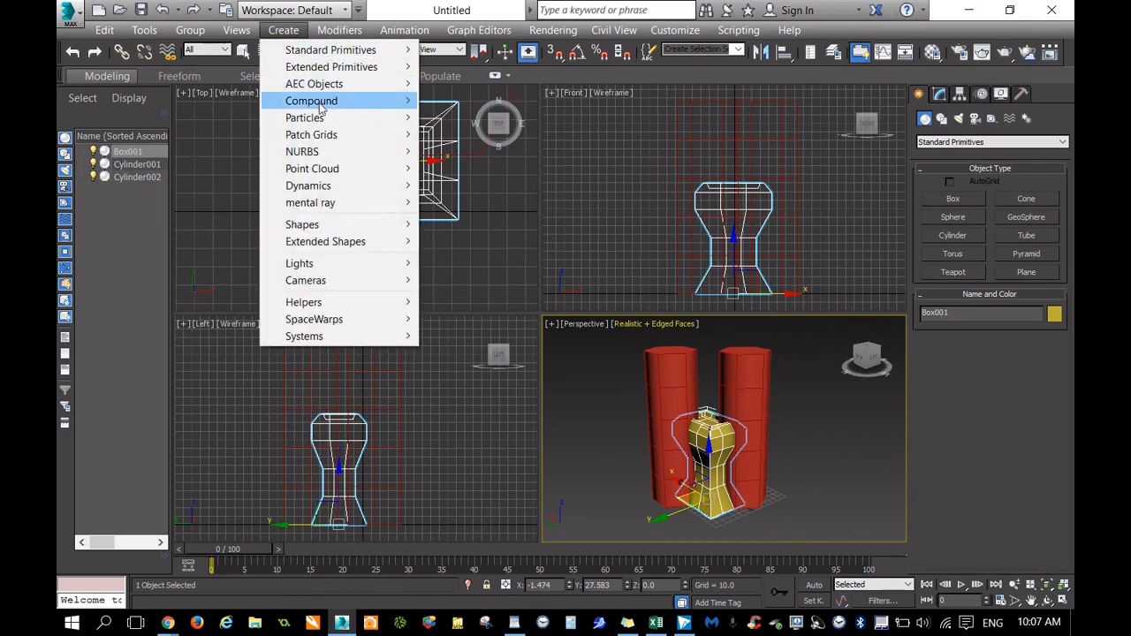
mouse_move(322, 108)
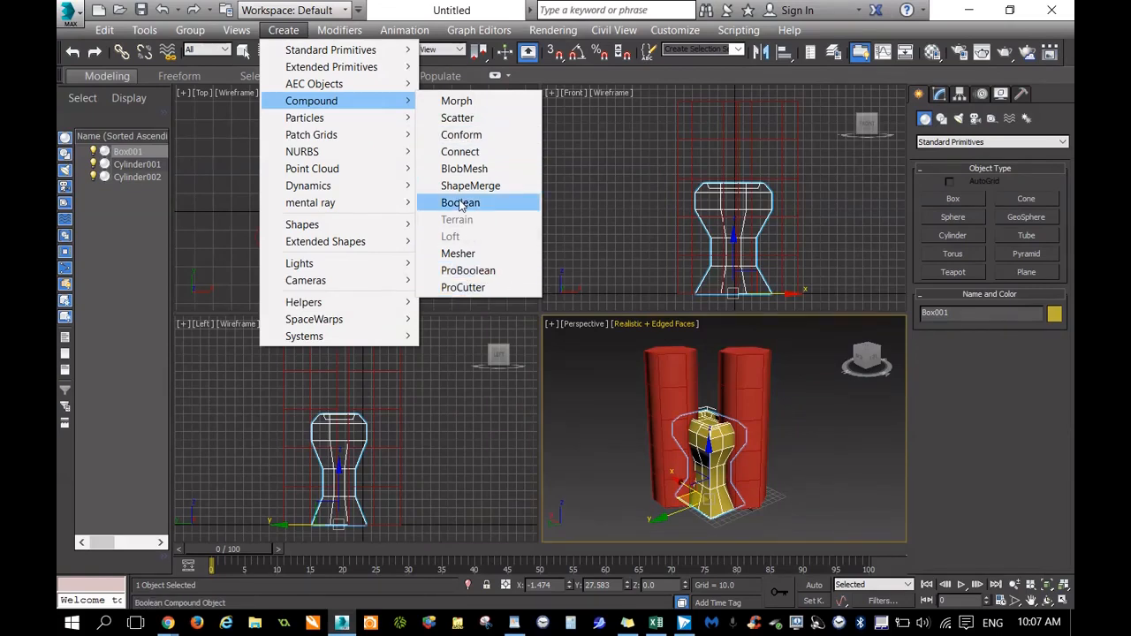
left_click(456, 274)
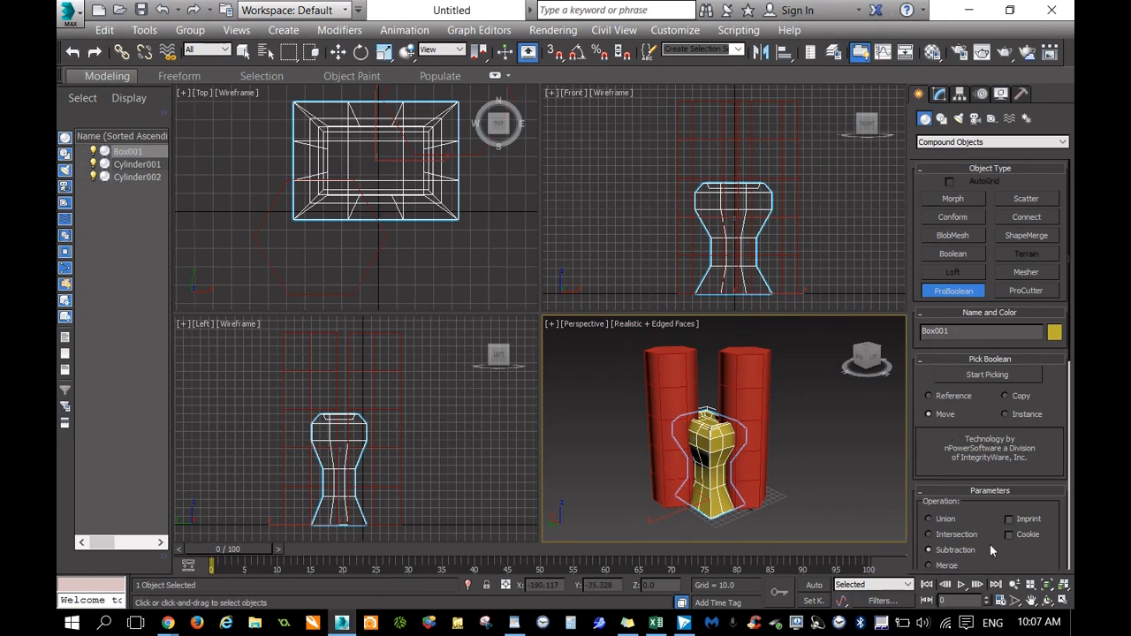
scroll(1021, 520, "down", 2)
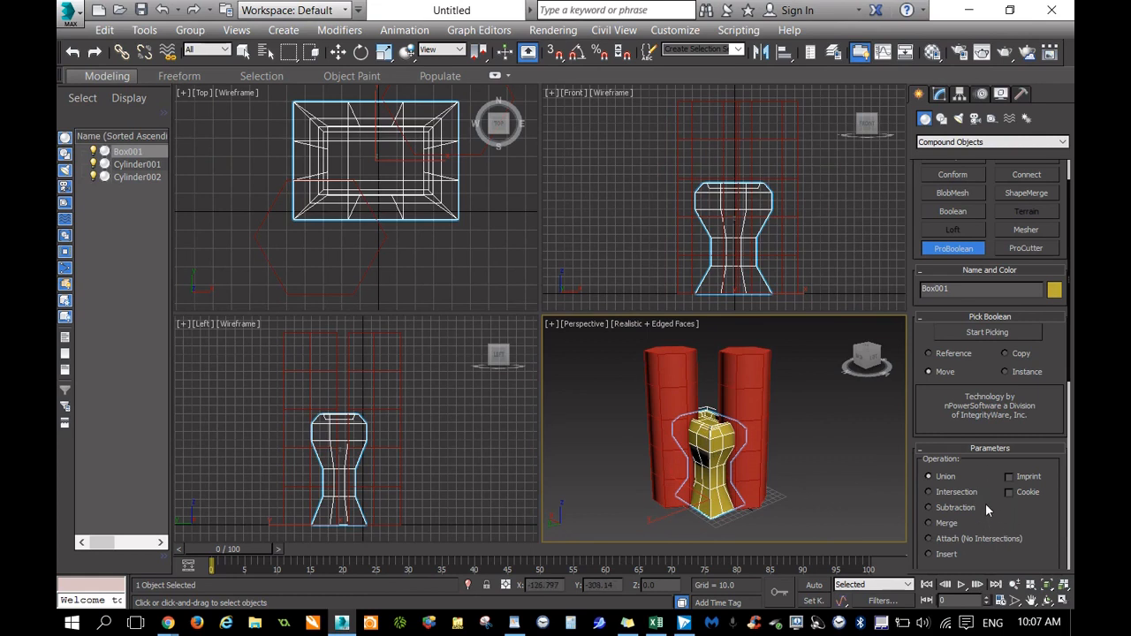
scroll(986, 503, "up", 1)
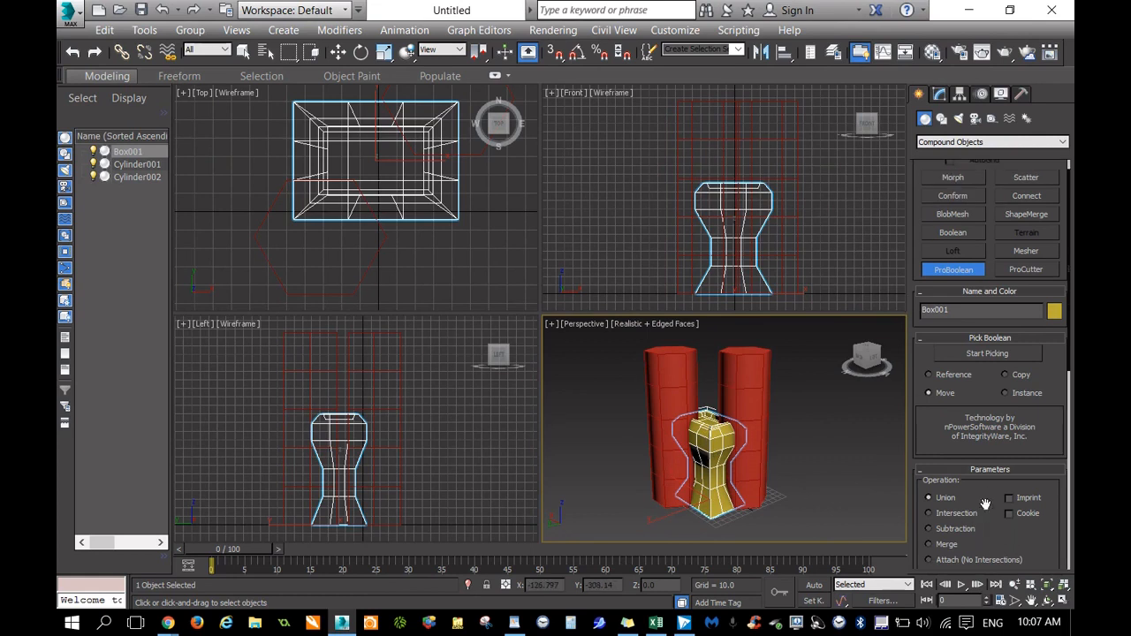
left_click(991, 355)
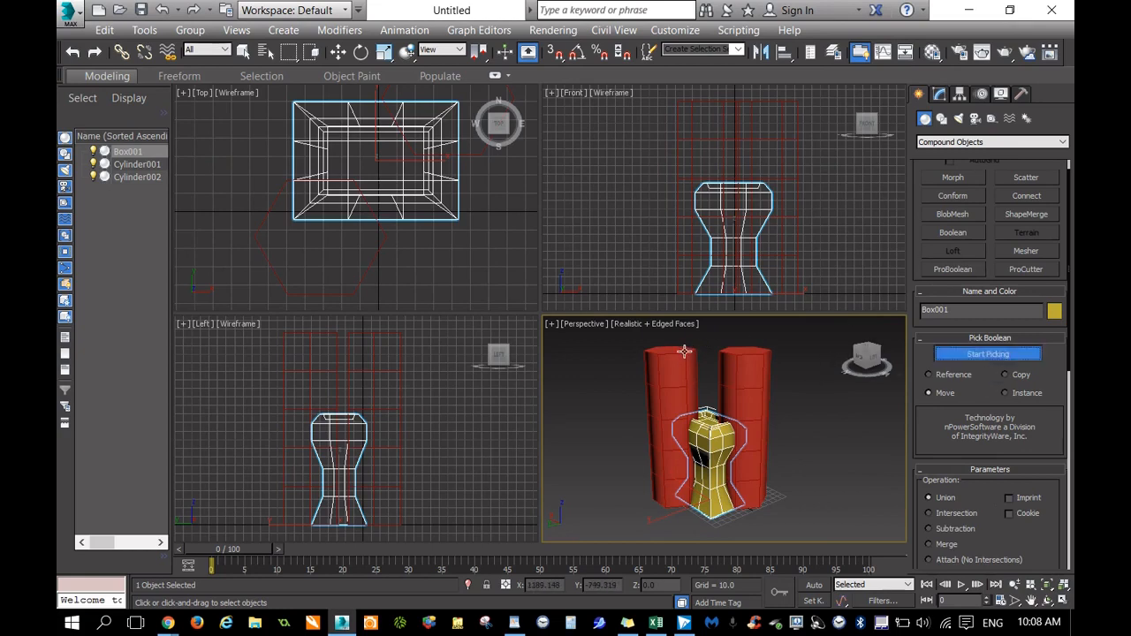
left_click(670, 402)
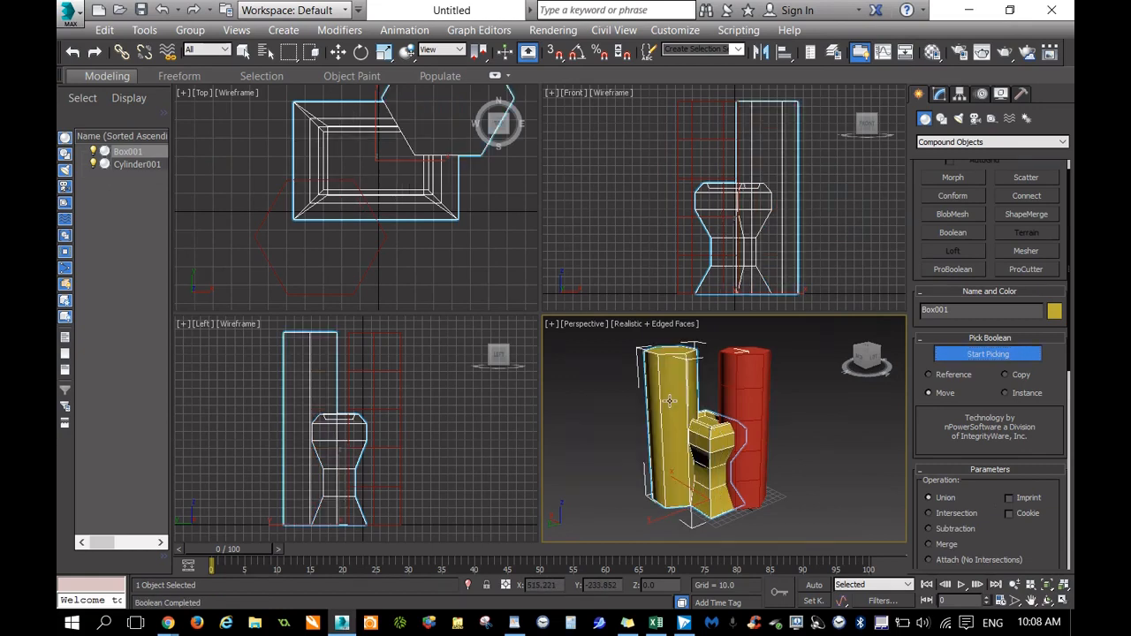
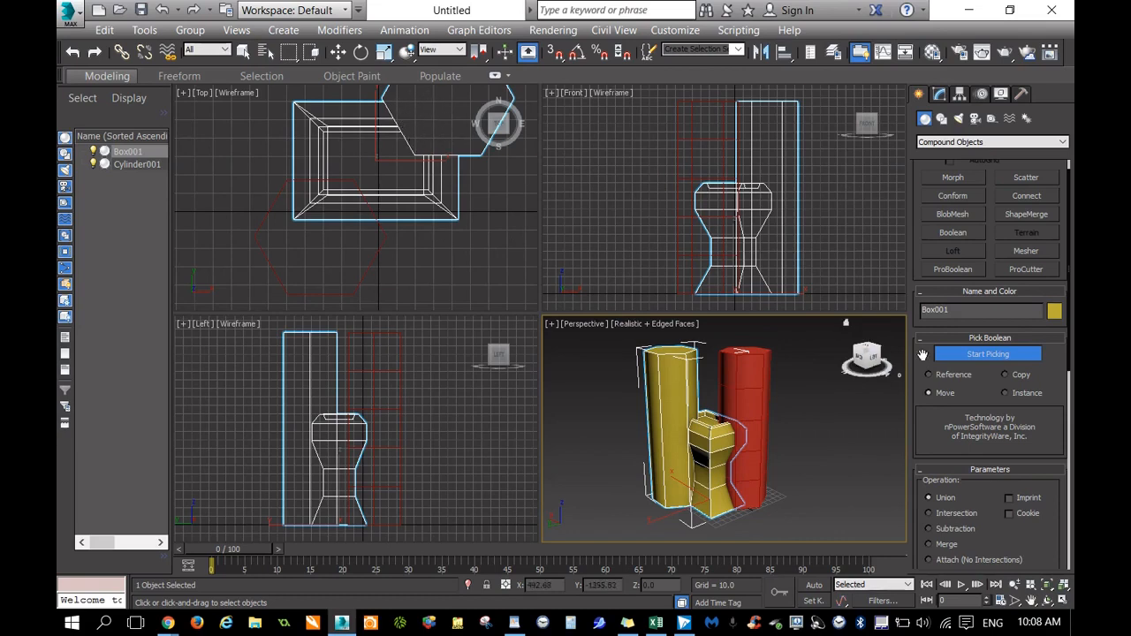
Step: Use ProBoolean with the Subtraction operation to cut the remaining red cylinder out of the box
mouse_move(873, 362)
left_mouse_down()
mouse_move(839, 389)
mouse_move(907, 336)
mouse_move(871, 353)
mouse_move(875, 369)
left_mouse_up()
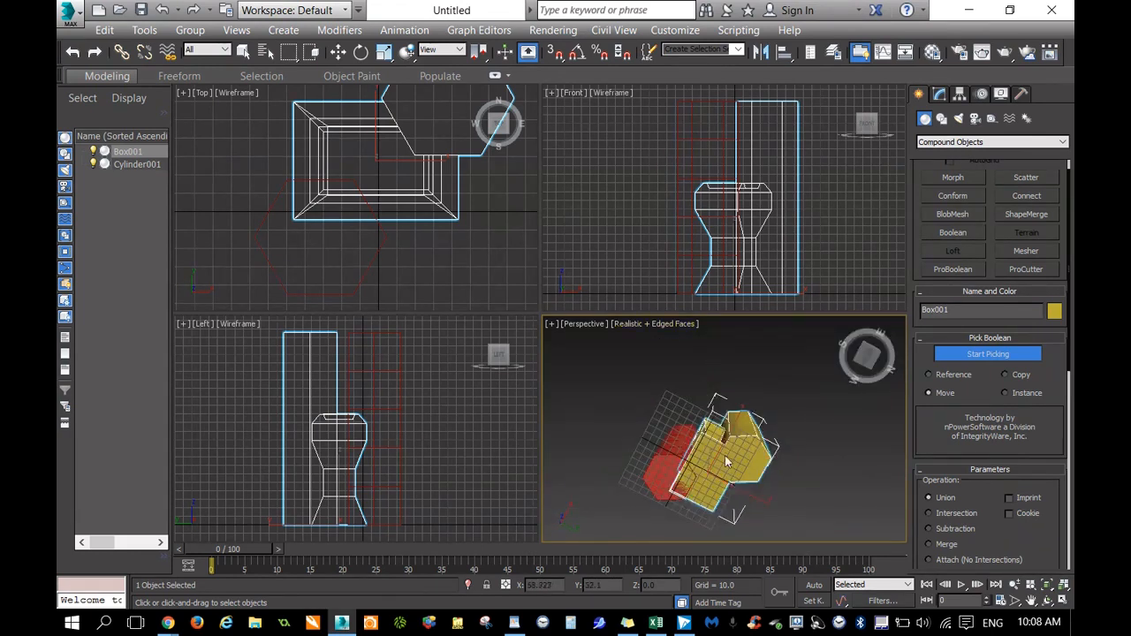
left_click(867, 361)
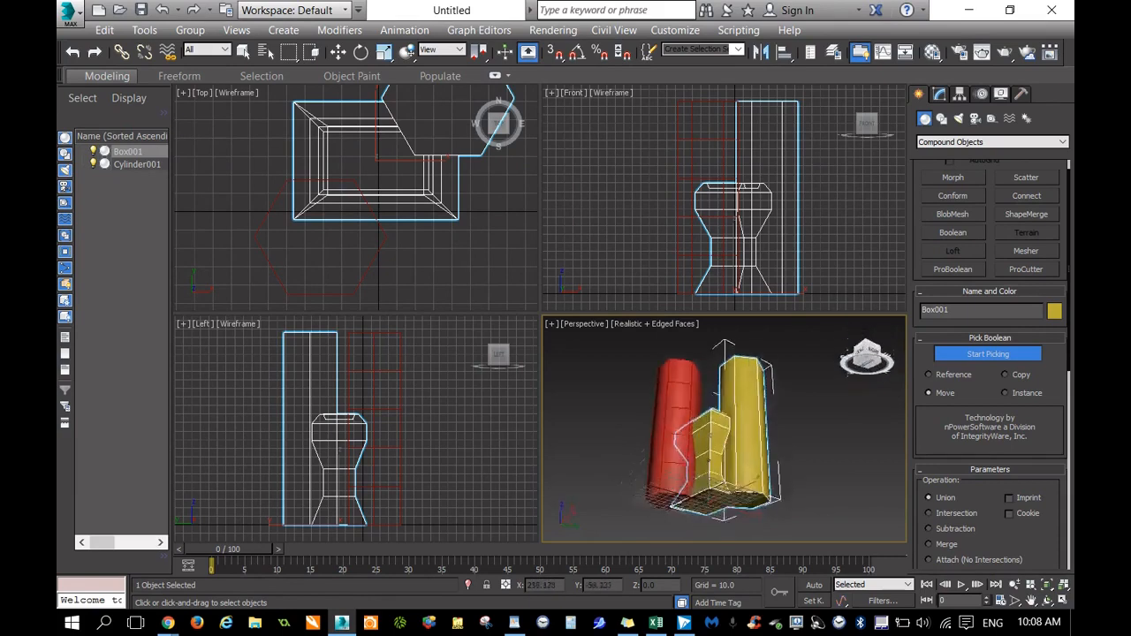
left_click_drag(866, 358, 778, 369)
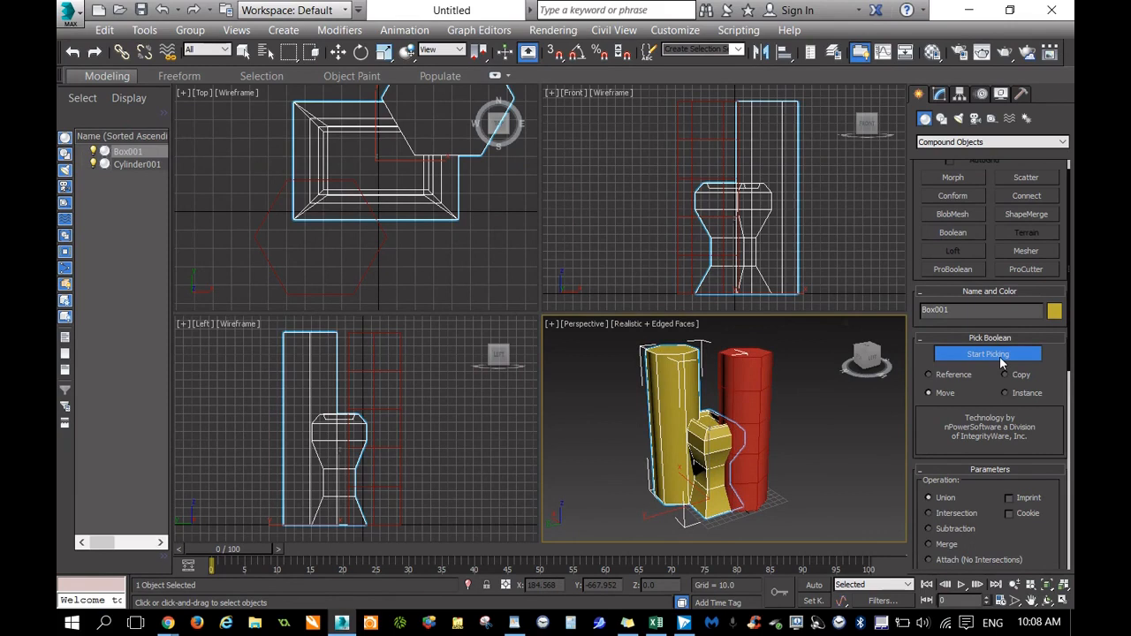
left_click(981, 355)
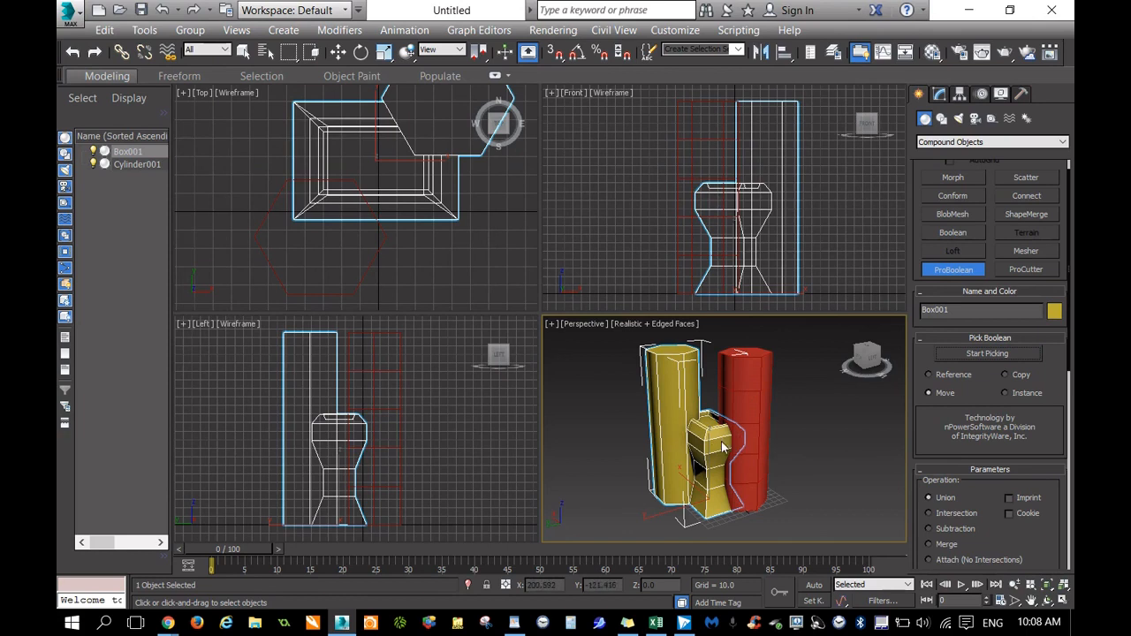
left_click_drag(870, 359, 870, 374)
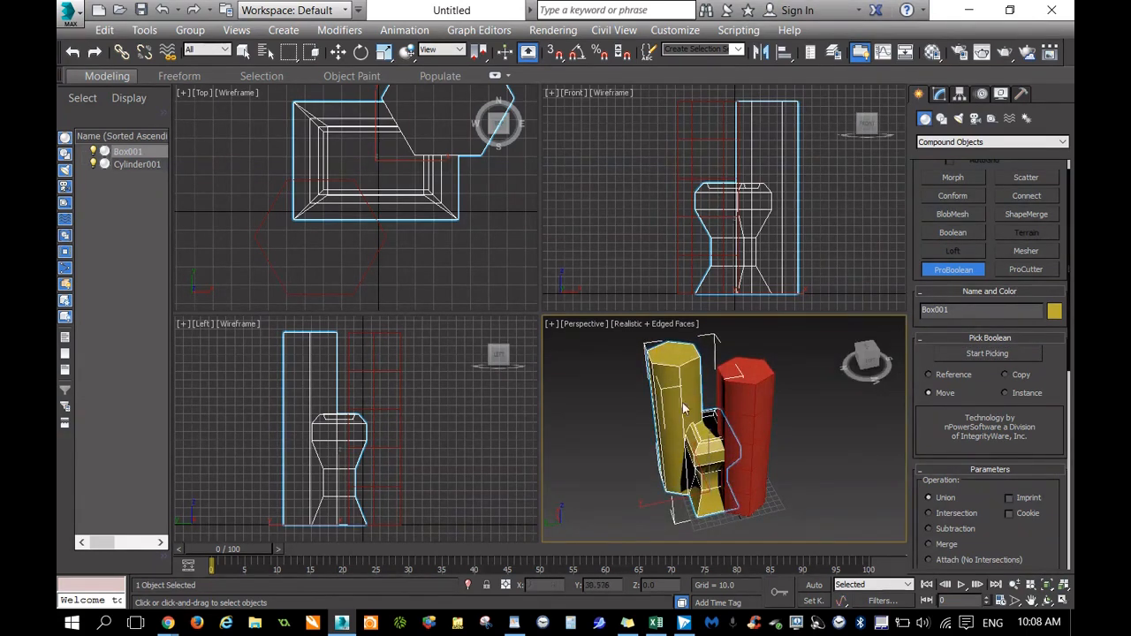
left_click(965, 355)
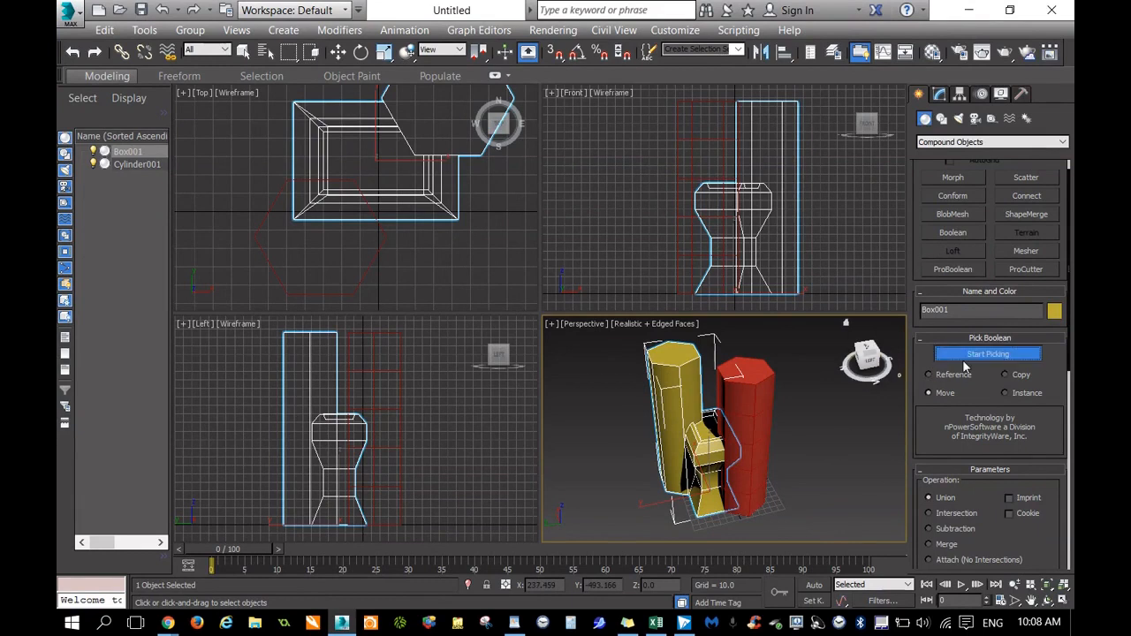
left_click(959, 530)
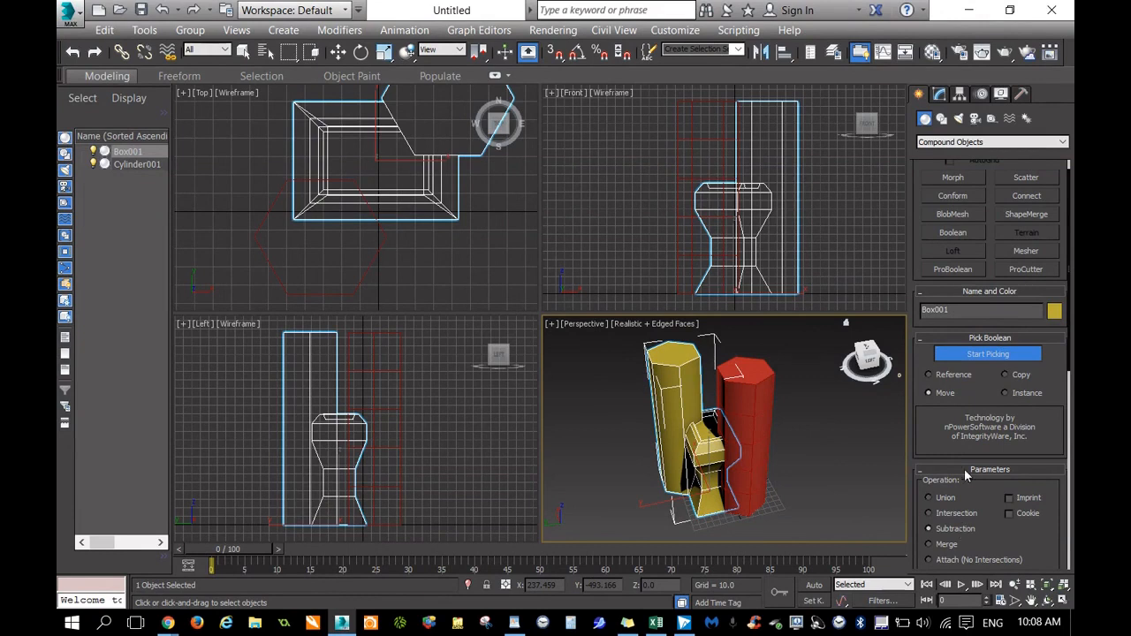
left_click(765, 443)
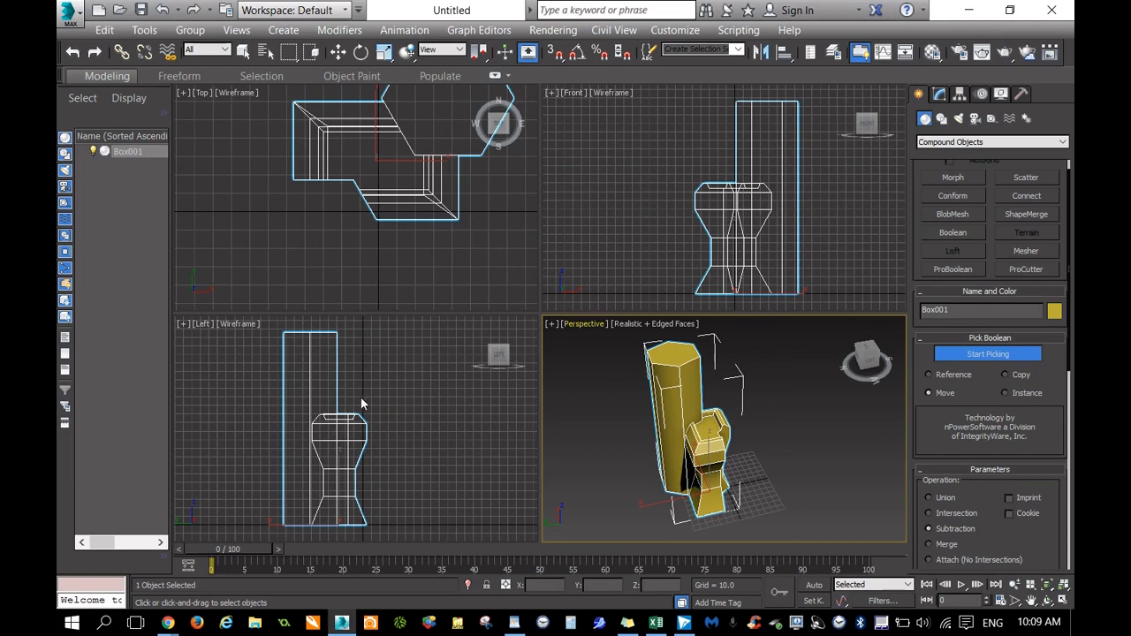
Step: Examine the merged cylinder and the cut corner of the box from several angles in a maximized Perspective viewport, and finish picking operands
left_click(872, 364)
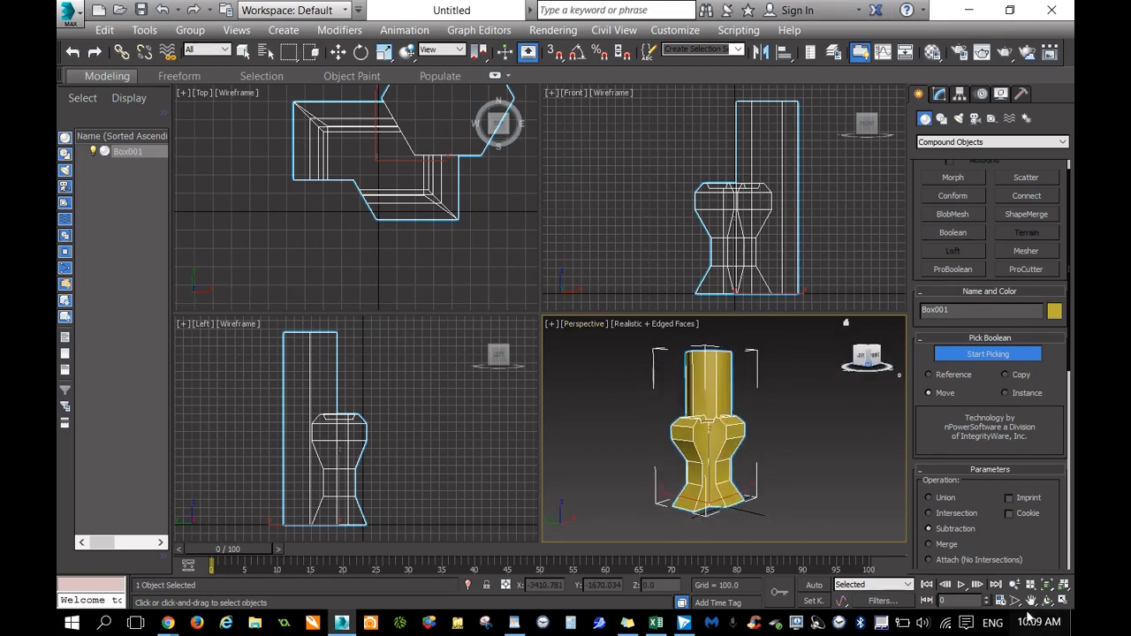
left_click(1063, 600)
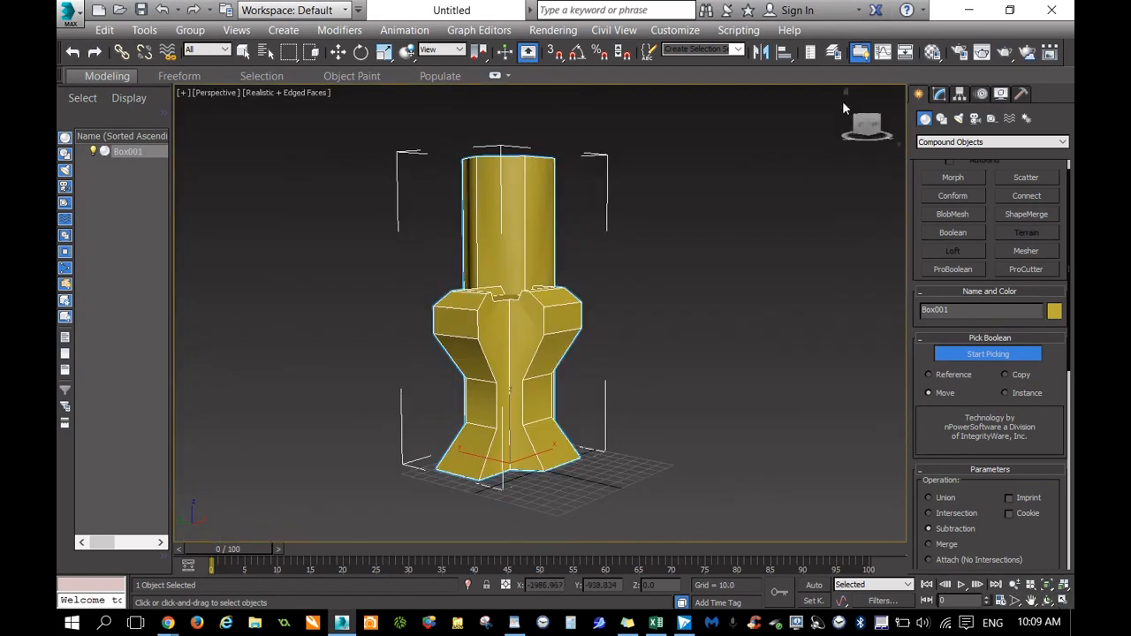
left_click_drag(865, 126, 882, 150)
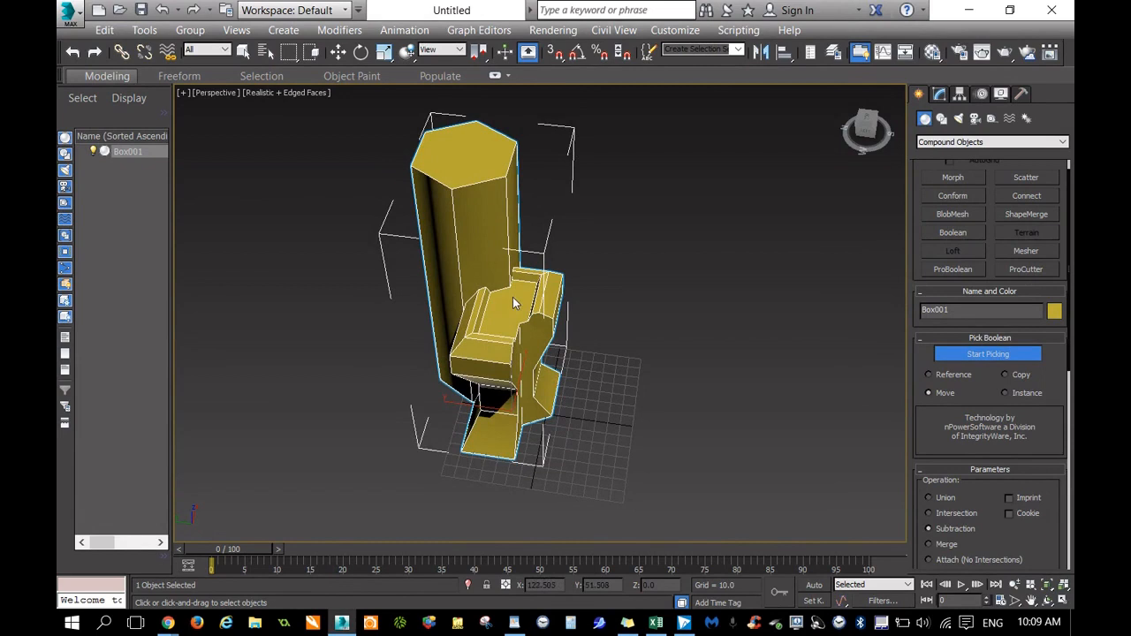
left_click_drag(859, 132, 862, 128)
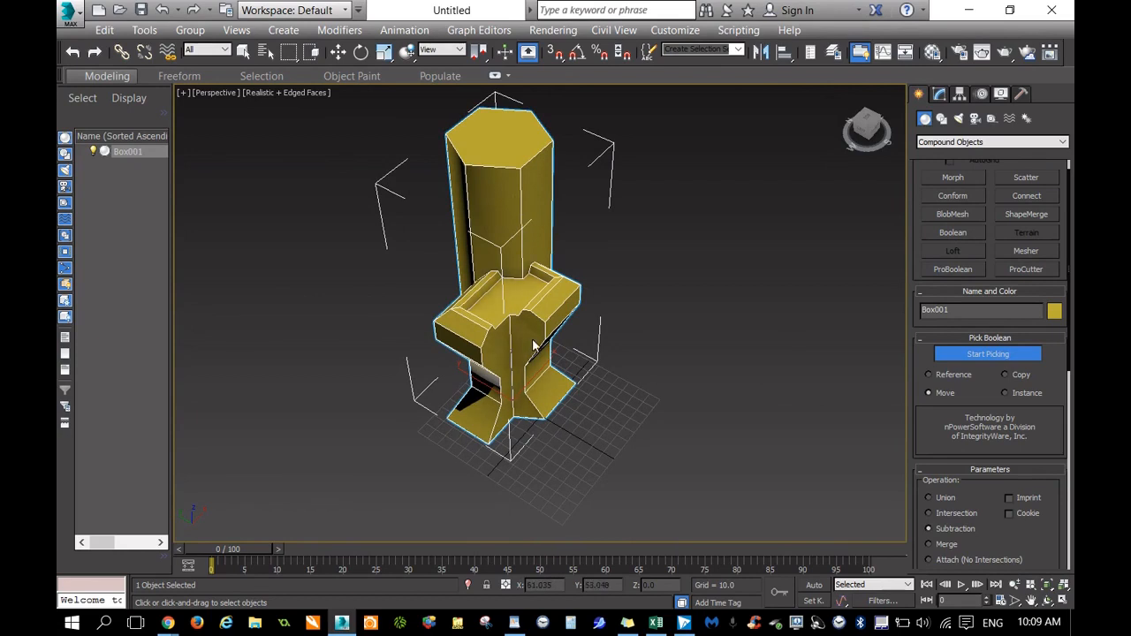
mouse_move(865, 139)
left_mouse_down()
mouse_move(842, 136)
mouse_move(877, 125)
mouse_move(871, 142)
left_mouse_up()
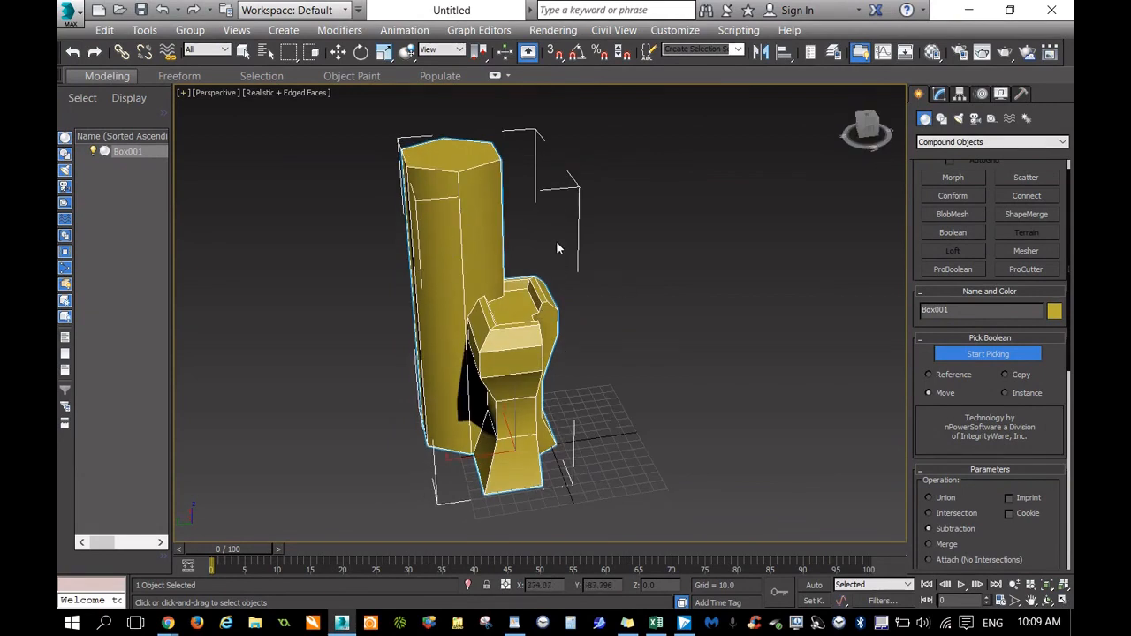
left_click(284, 30)
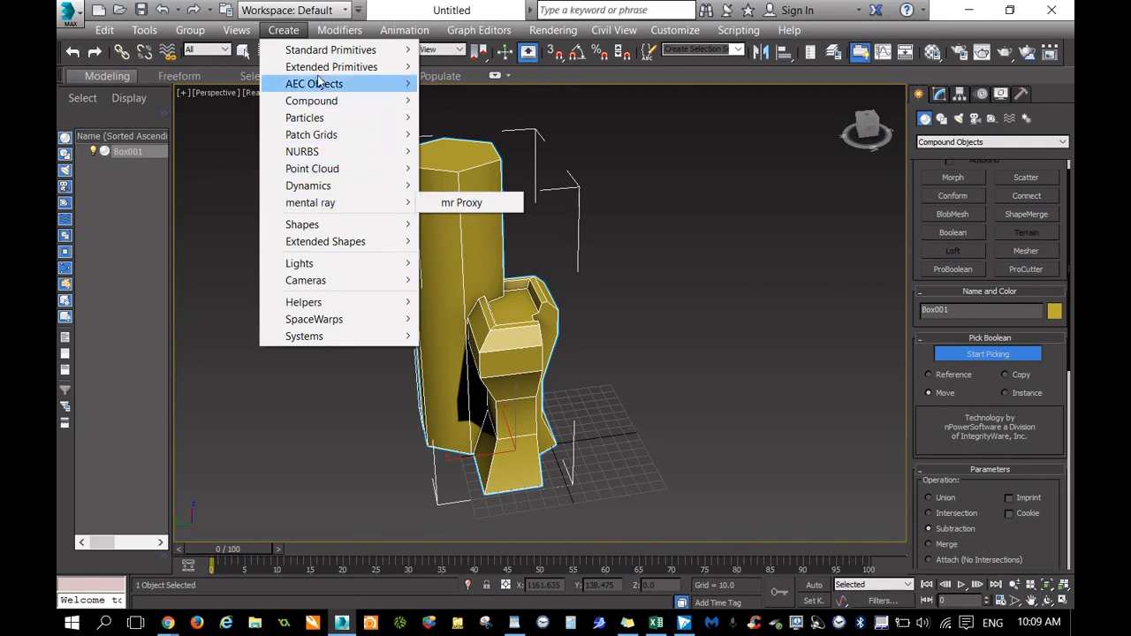
mouse_move(316, 51)
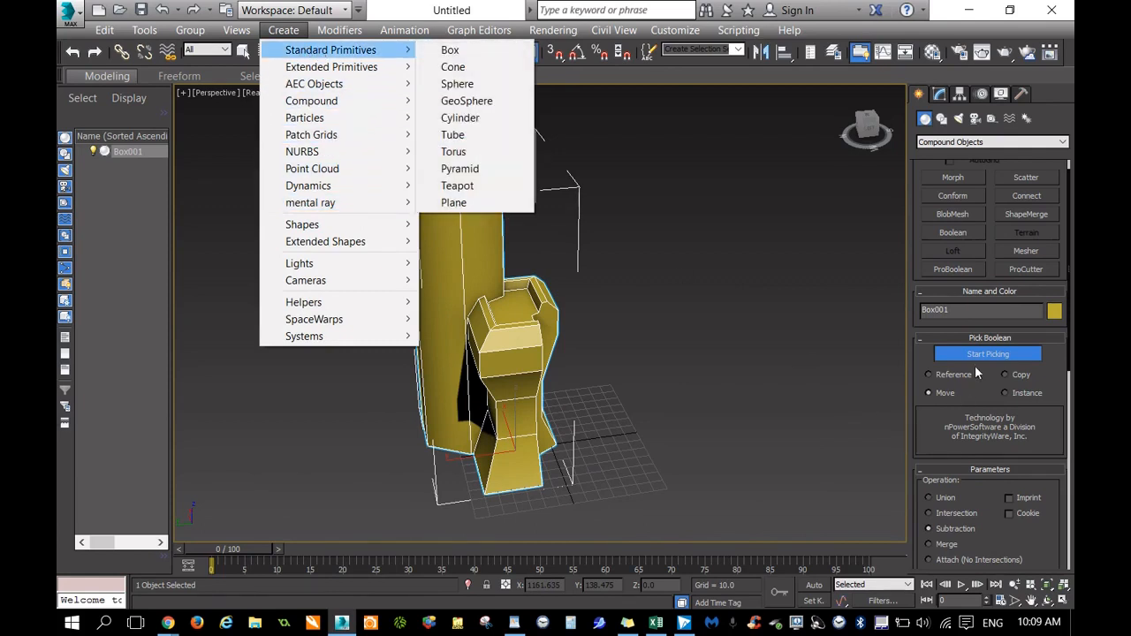
mouse_move(389, 100)
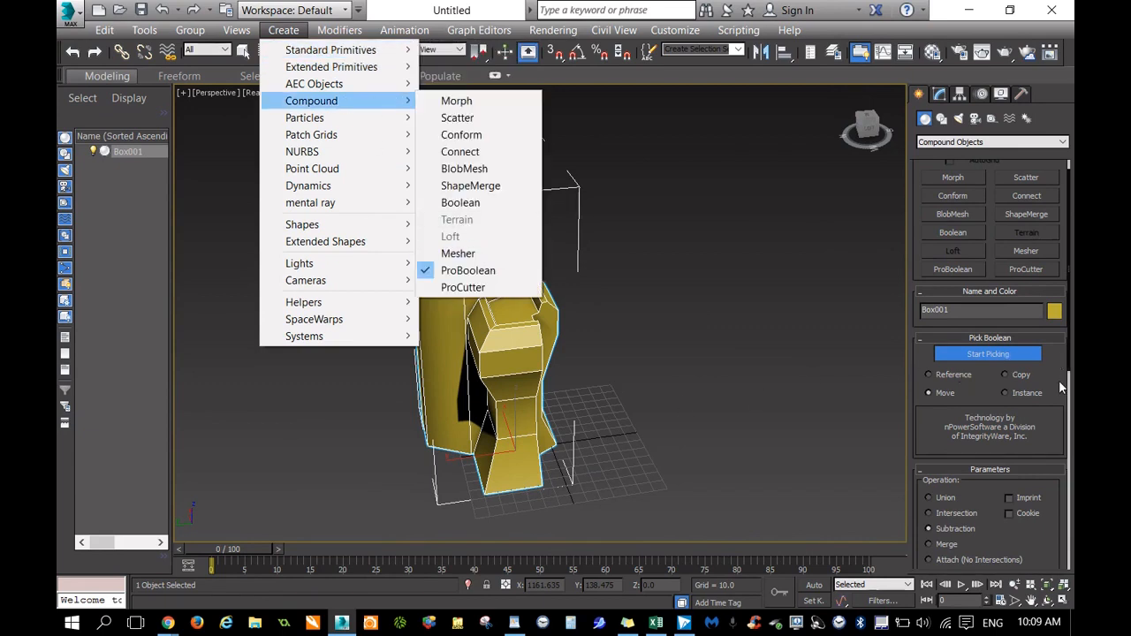
left_click(1054, 356)
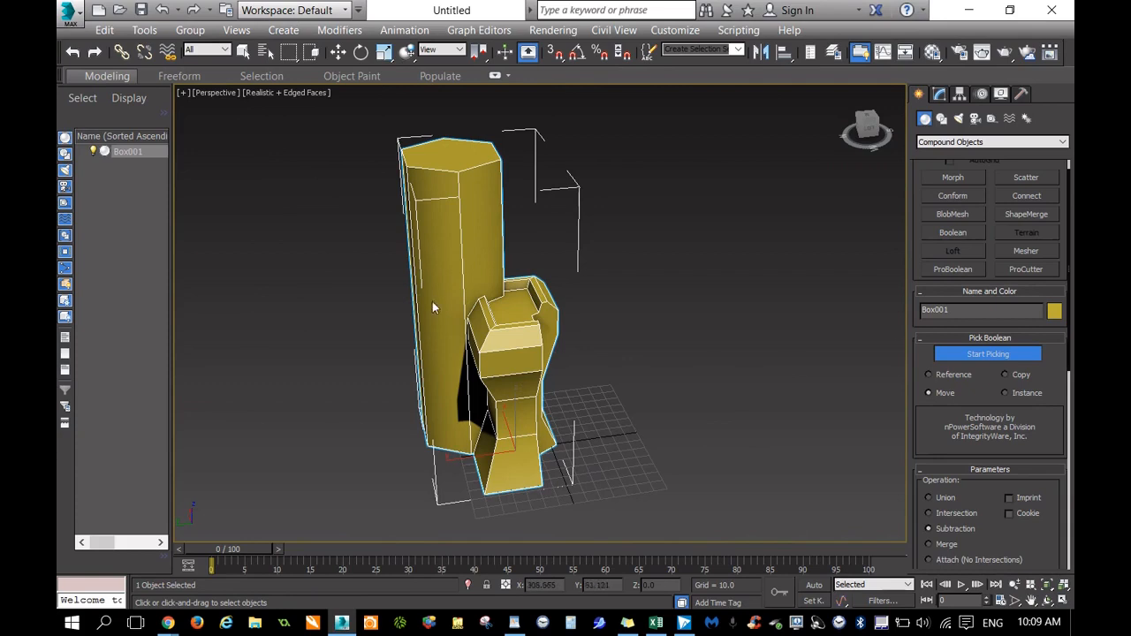
left_click(994, 356)
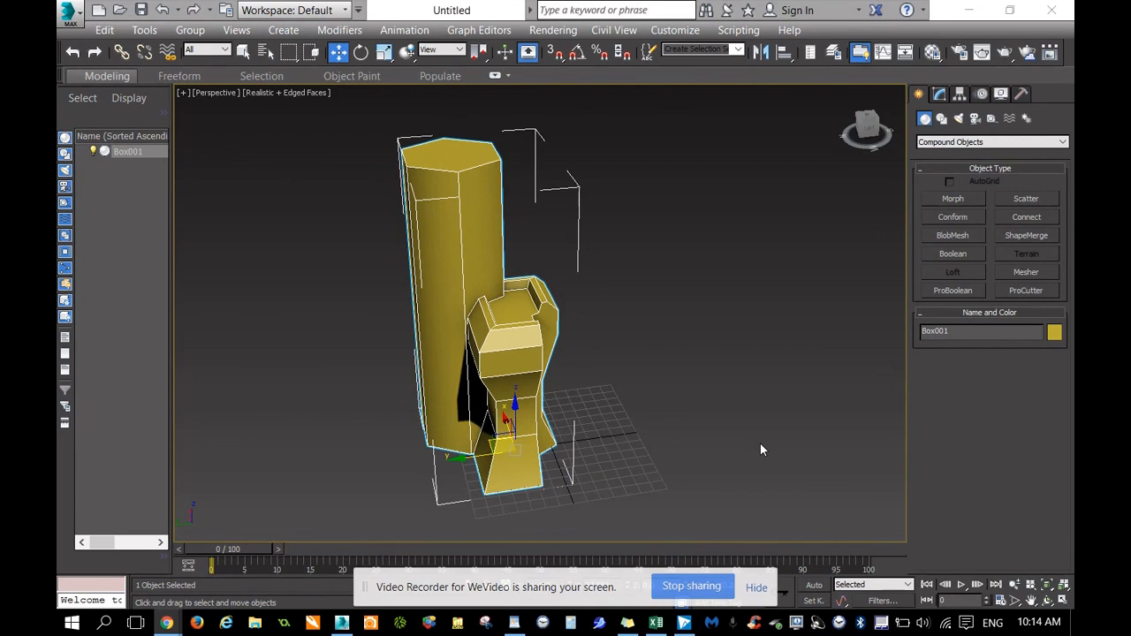
Step: Delete the boolean object from the scene and return to the four-viewport layout
left_click(756, 588)
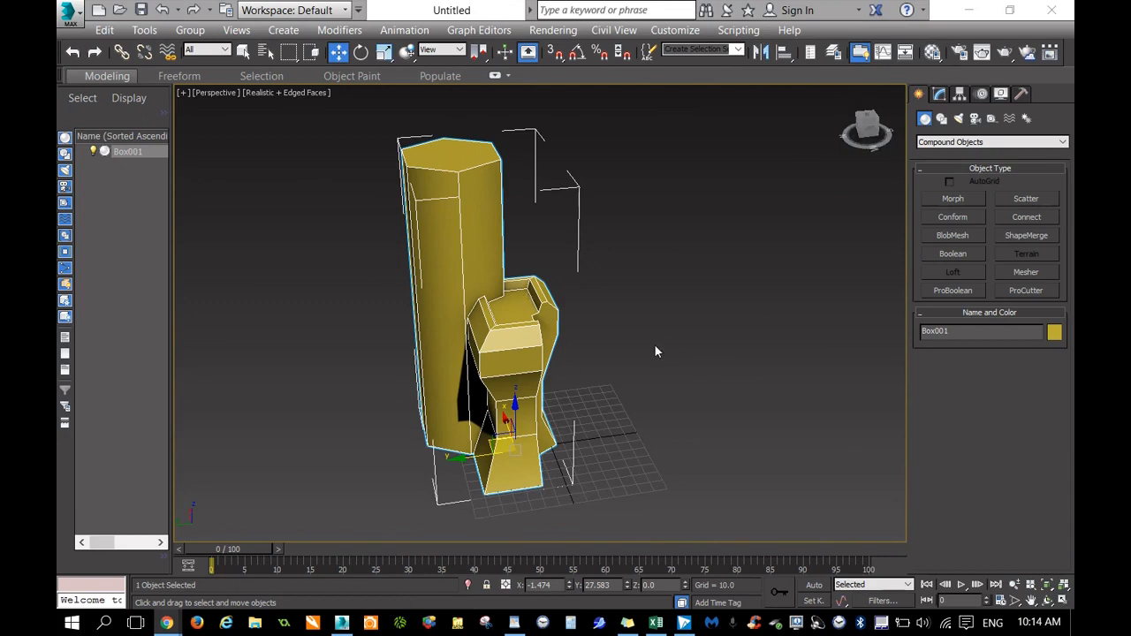
left_click(337, 284)
left_click_drag(336, 246, 640, 394)
key("Delete")
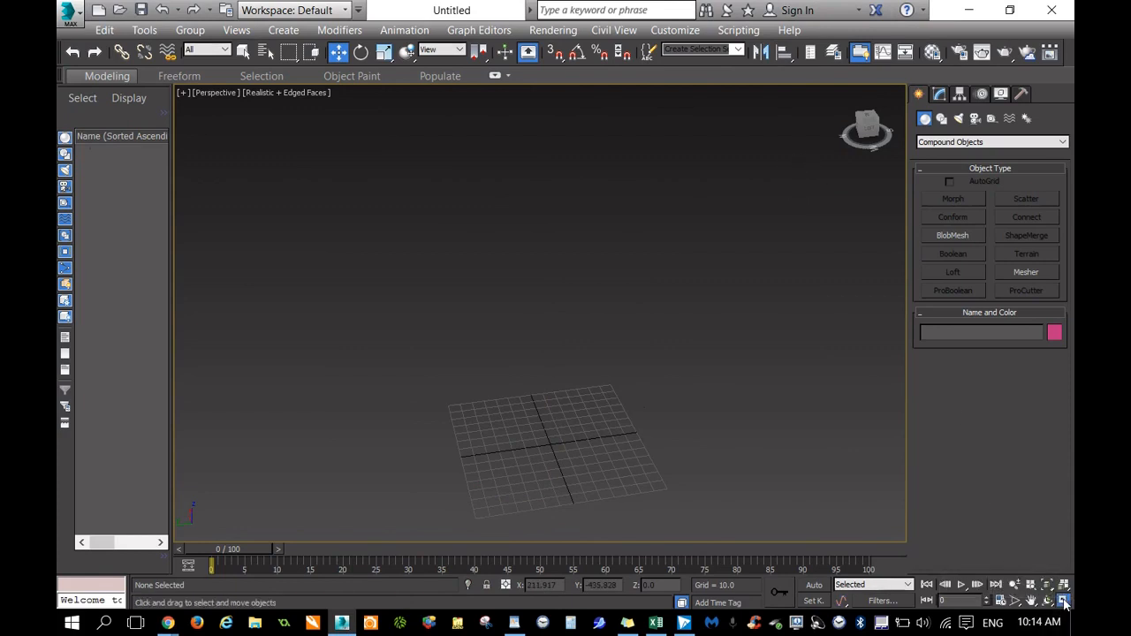
left_click(1064, 599)
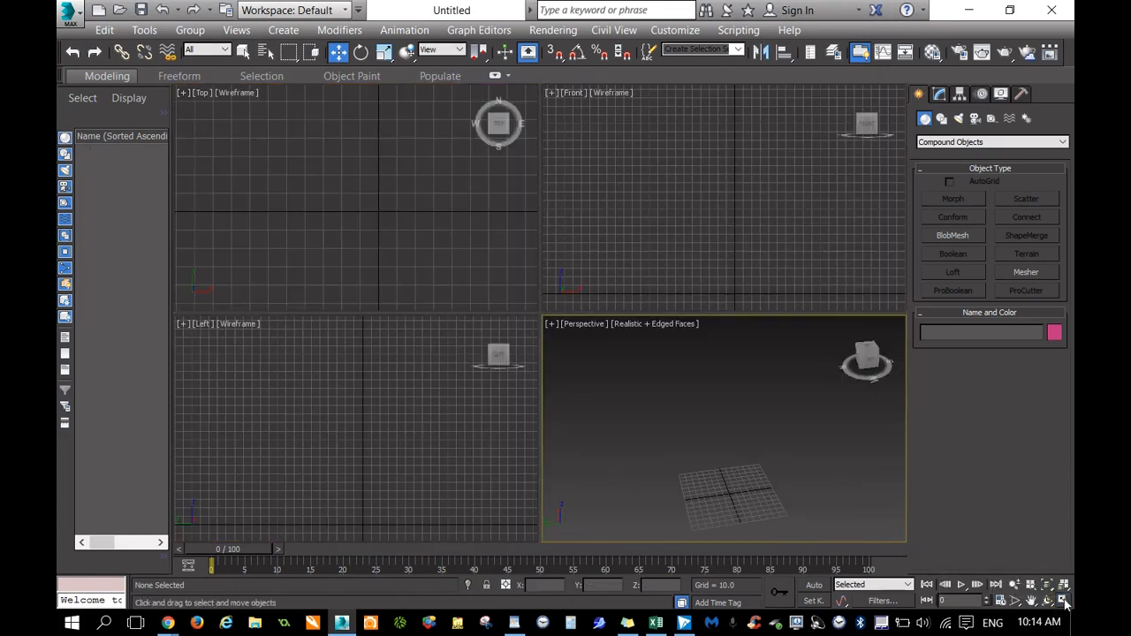
Step: Create a standard cylinder of about 33 radius and 100.6 height near the grid centre in the Perspective viewport
left_click(860, 353)
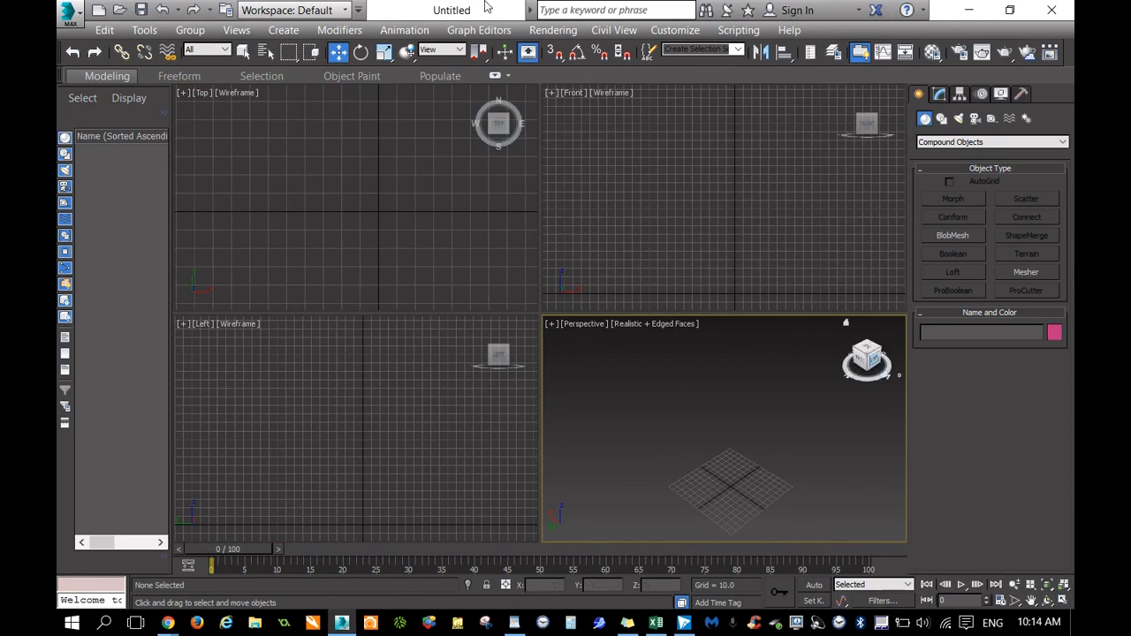
scroll(777, 461, "up", 4)
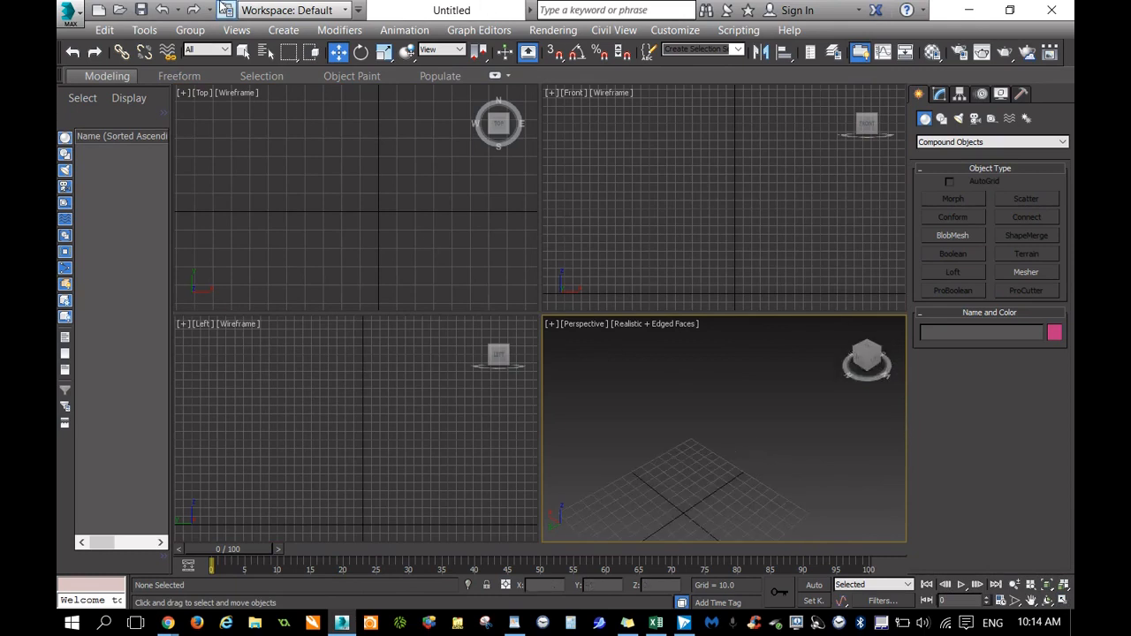
left_click(284, 30)
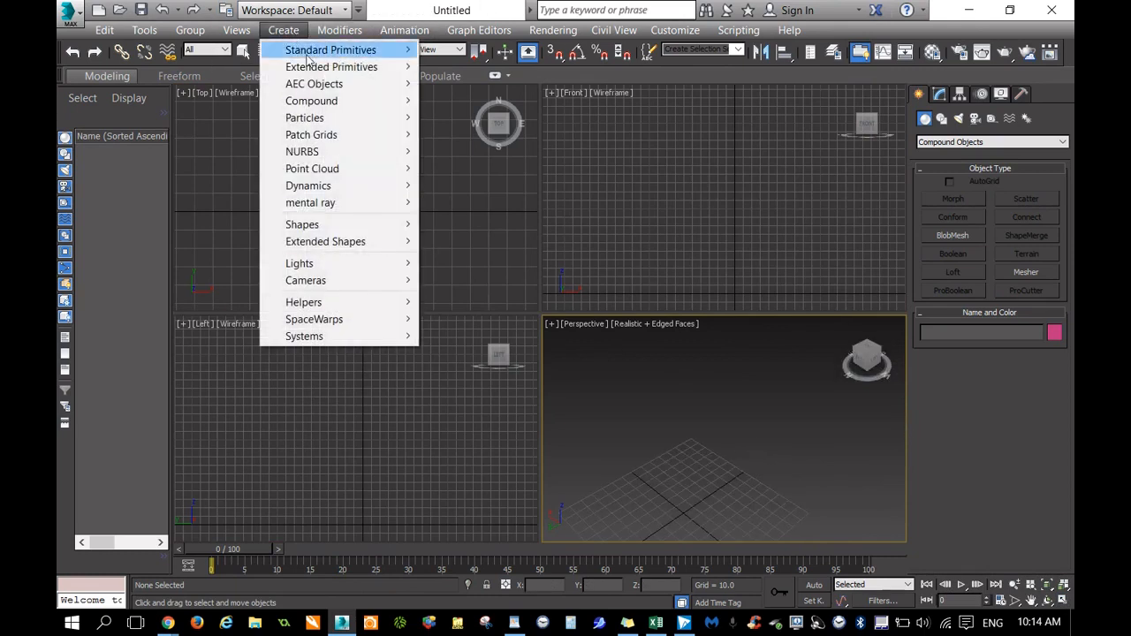
mouse_move(315, 58)
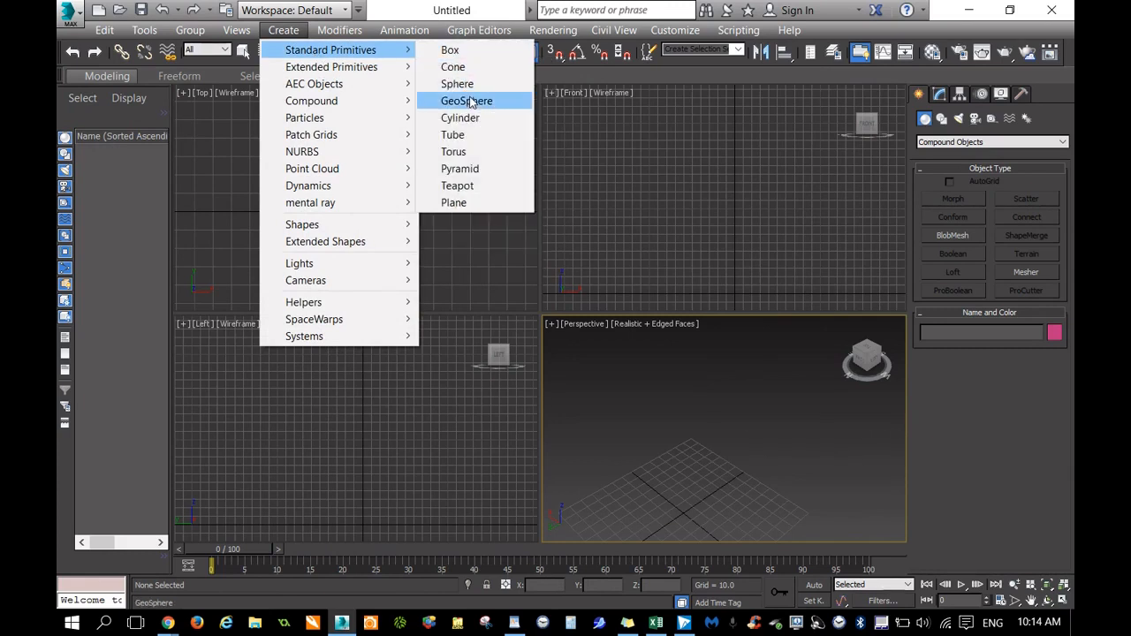
left_click(461, 118)
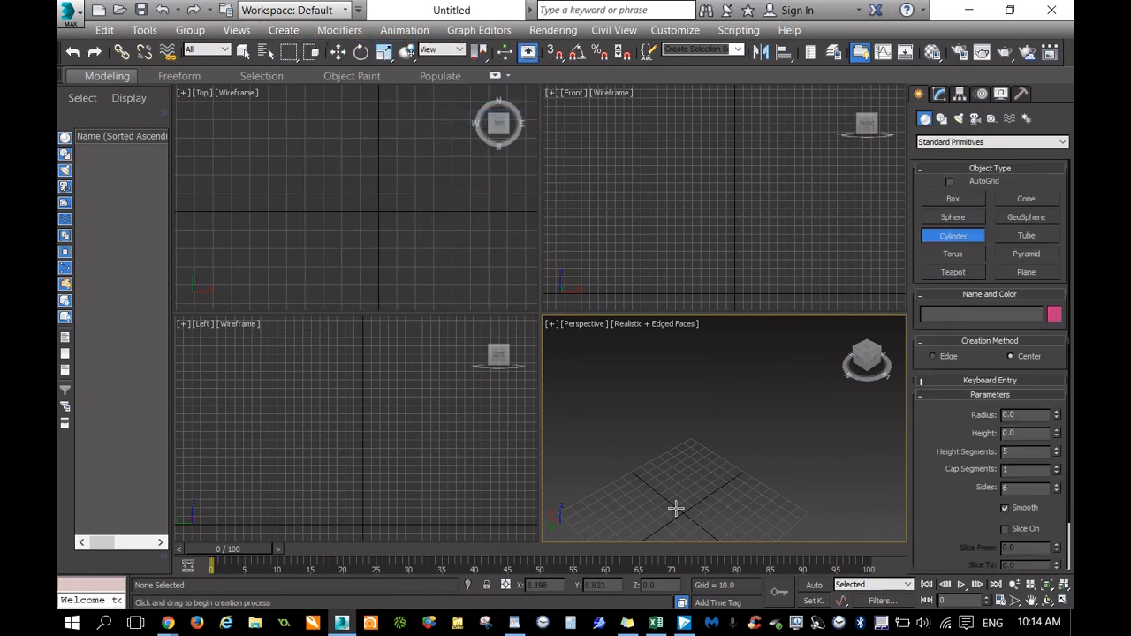
left_click_drag(659, 483, 698, 495)
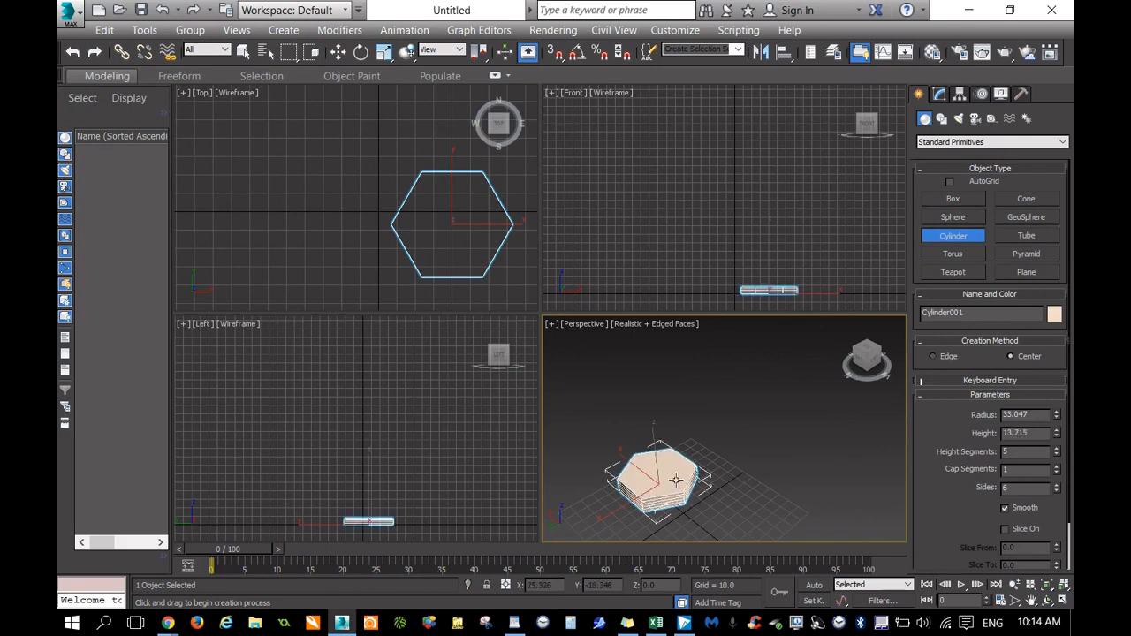
left_click(669, 389)
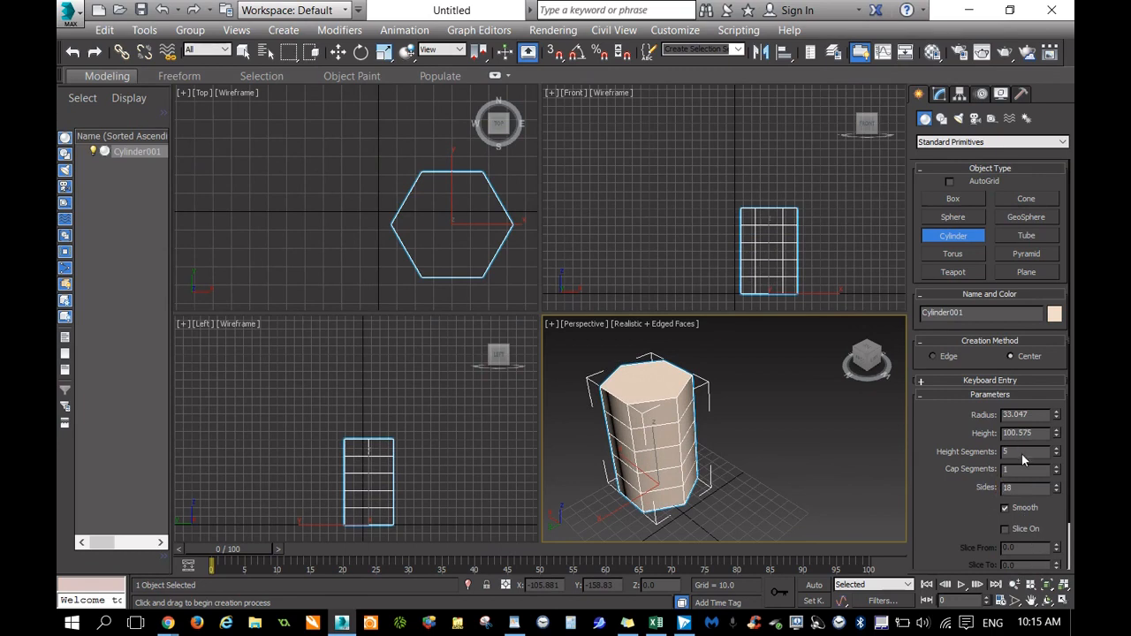
Step: Set the cylinder to 18 sides and 20 height segments
key("Return")
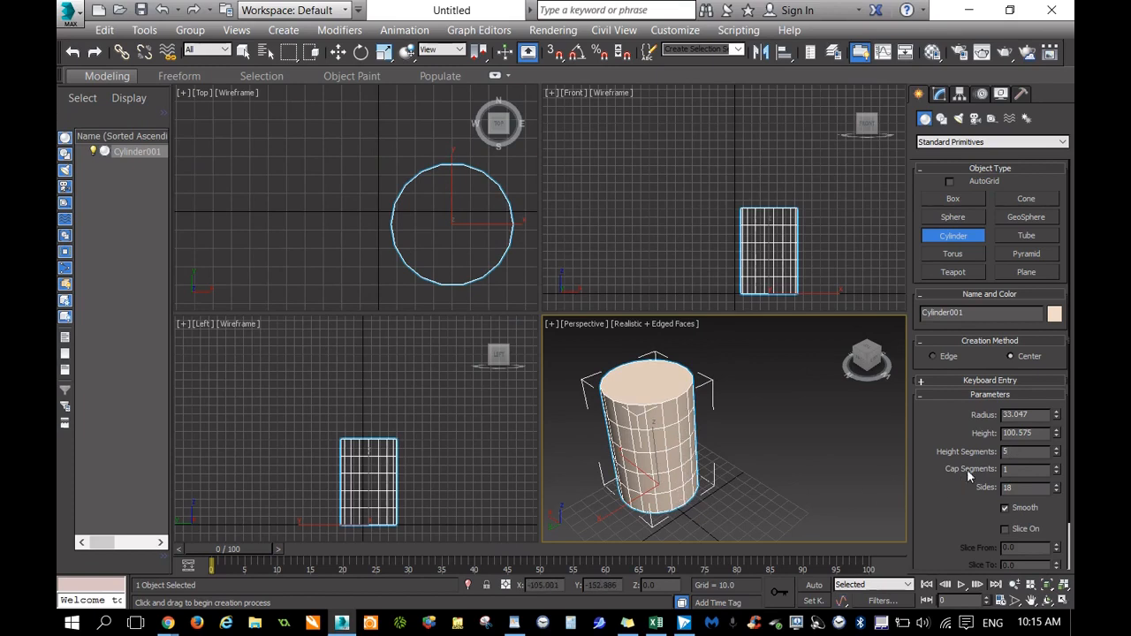
double_click(1028, 452)
type("20")
left_click(1035, 472)
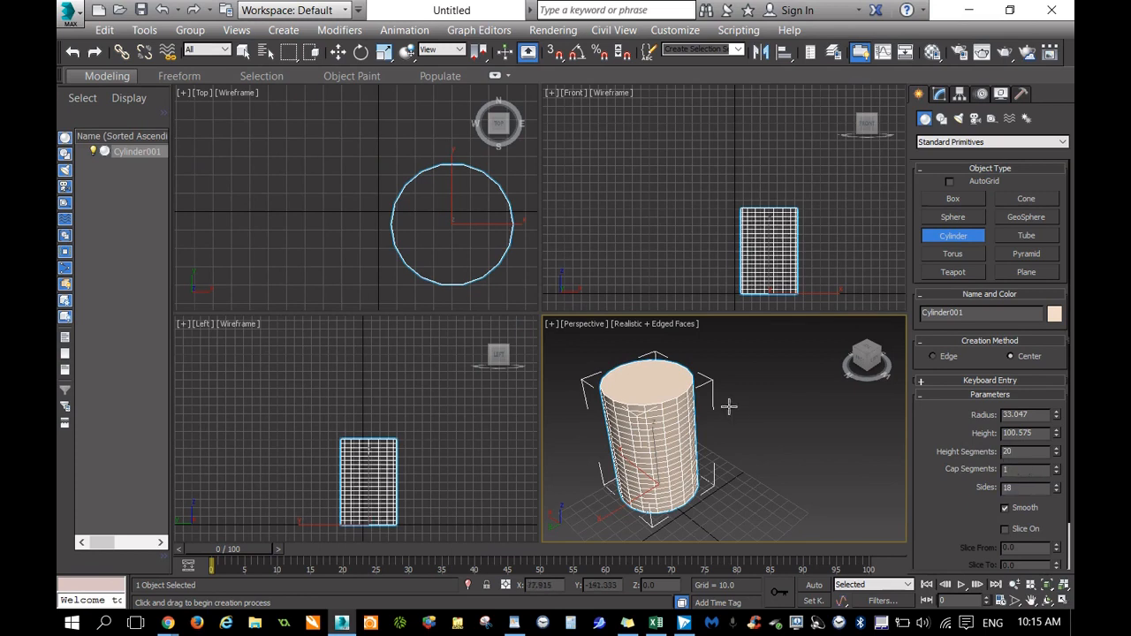
Step: Finish creating the cylinder and convert it to an Editable Mesh
mouse_move(863, 353)
left_mouse_down()
mouse_move(870, 407)
mouse_move(864, 328)
mouse_move(865, 357)
left_mouse_up()
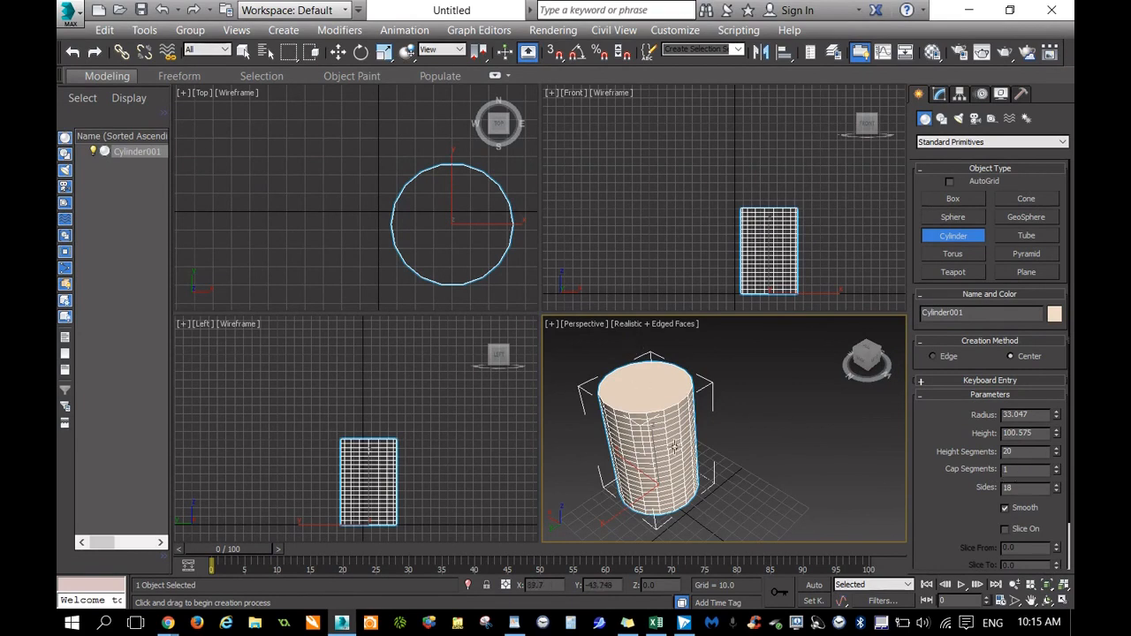
mouse_move(868, 361)
left_mouse_down()
mouse_move(875, 305)
mouse_move(870, 362)
left_mouse_up()
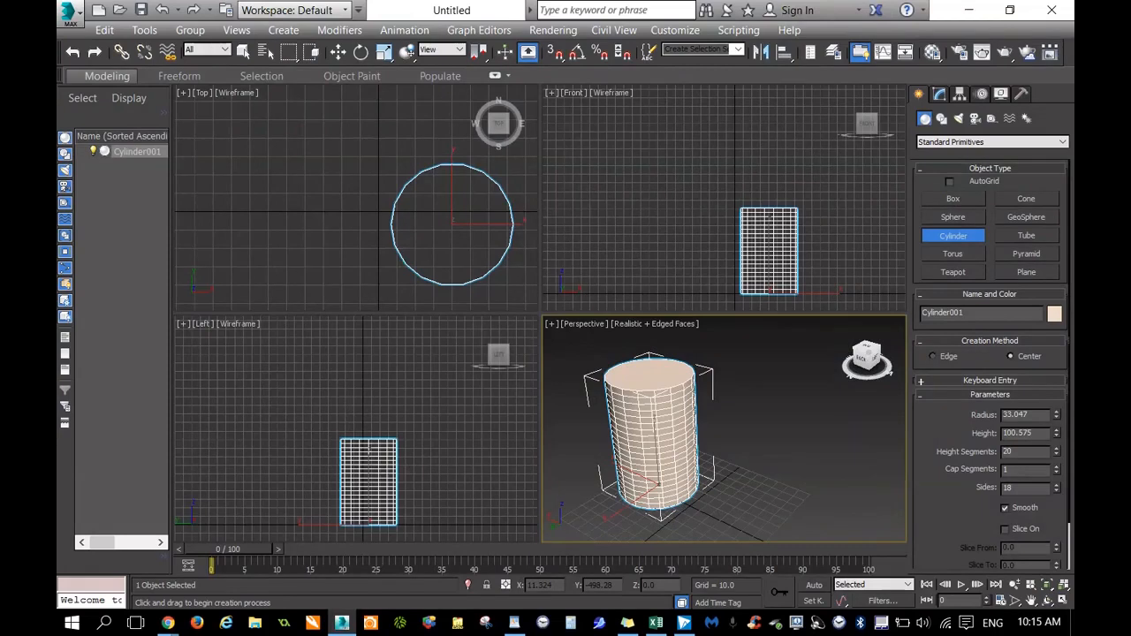
left_click(1032, 601)
left_click_drag(730, 443, 810, 441)
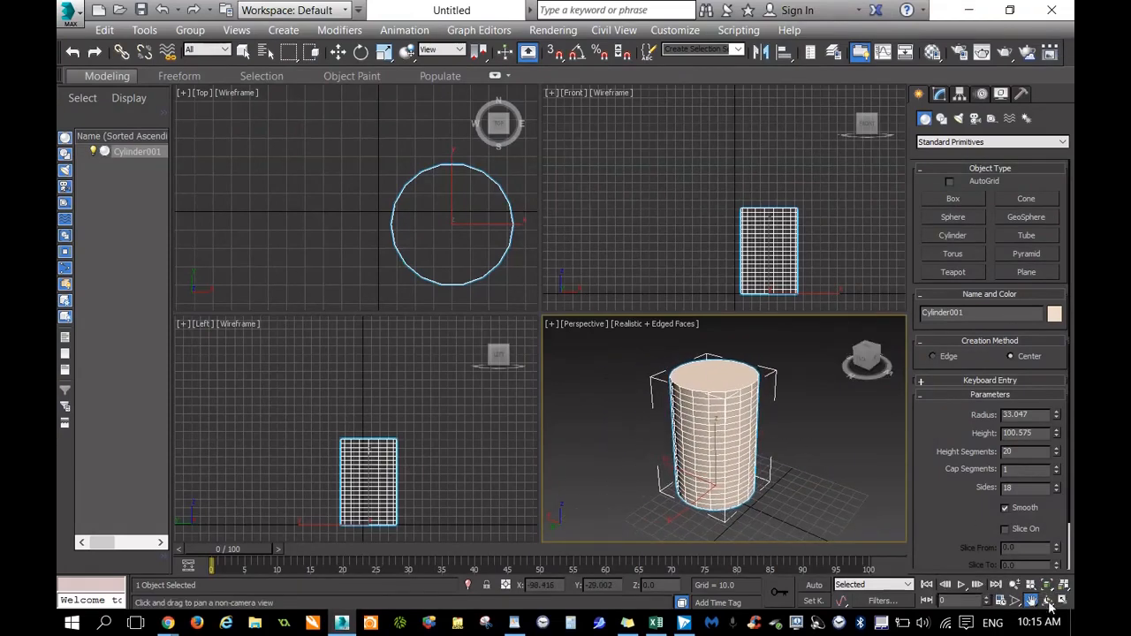
right_click(712, 431)
right_click(712, 432)
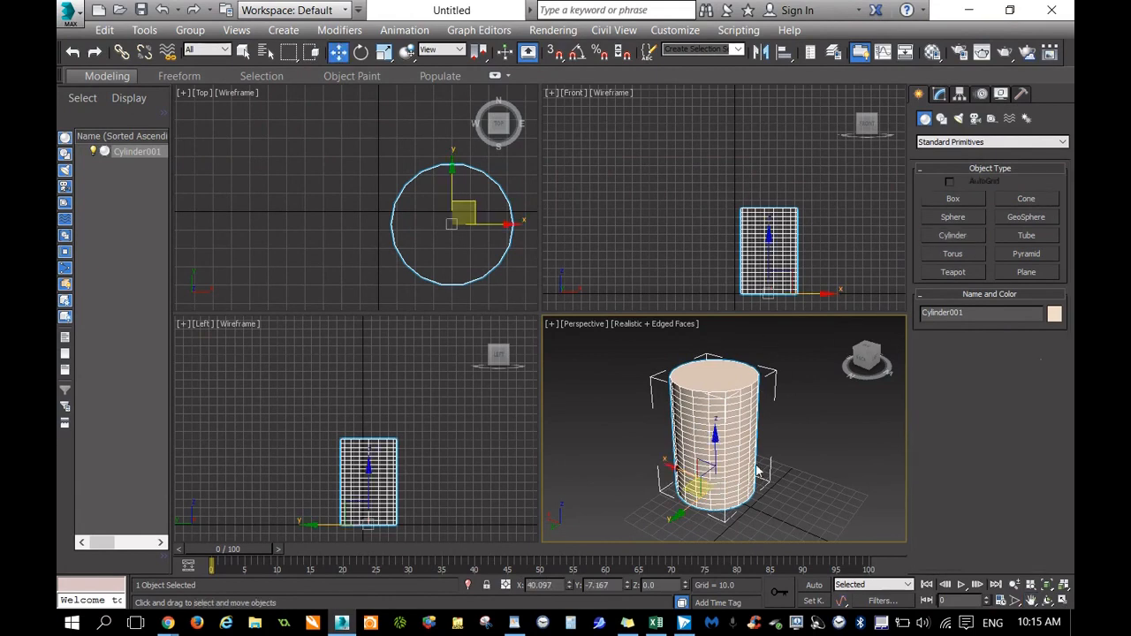
right_click(745, 433)
mouse_move(843, 602)
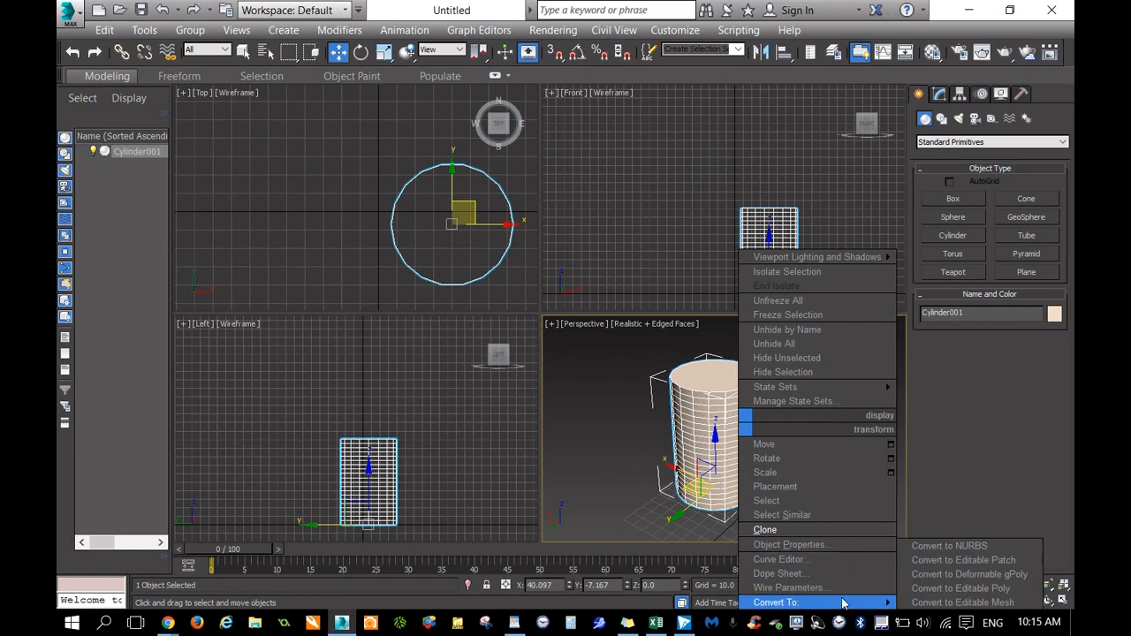
left_click(930, 603)
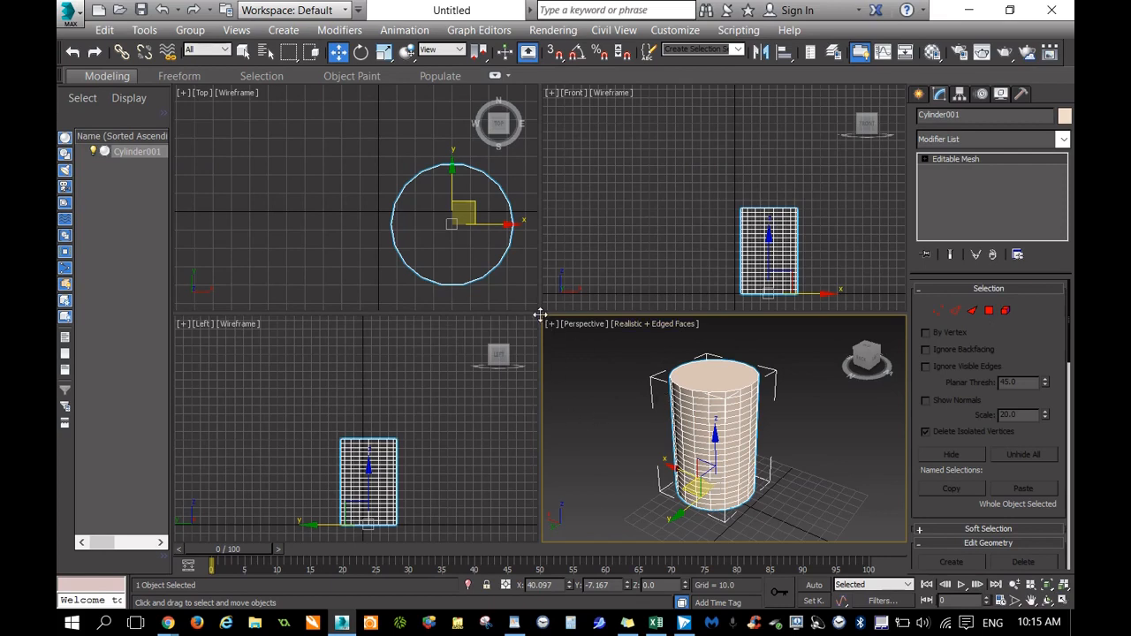
Step: Resize the viewports so the Left view is largest, and fit the cylinder closely in all four views
left_click_drag(539, 313, 425, 281)
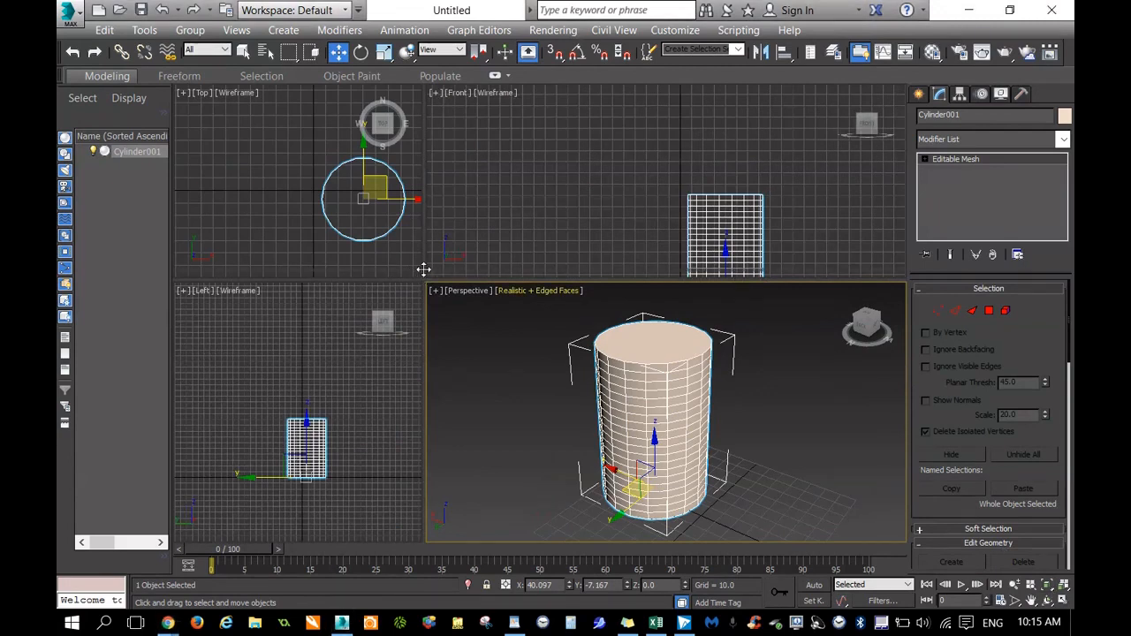
left_click_drag(424, 270, 710, 237)
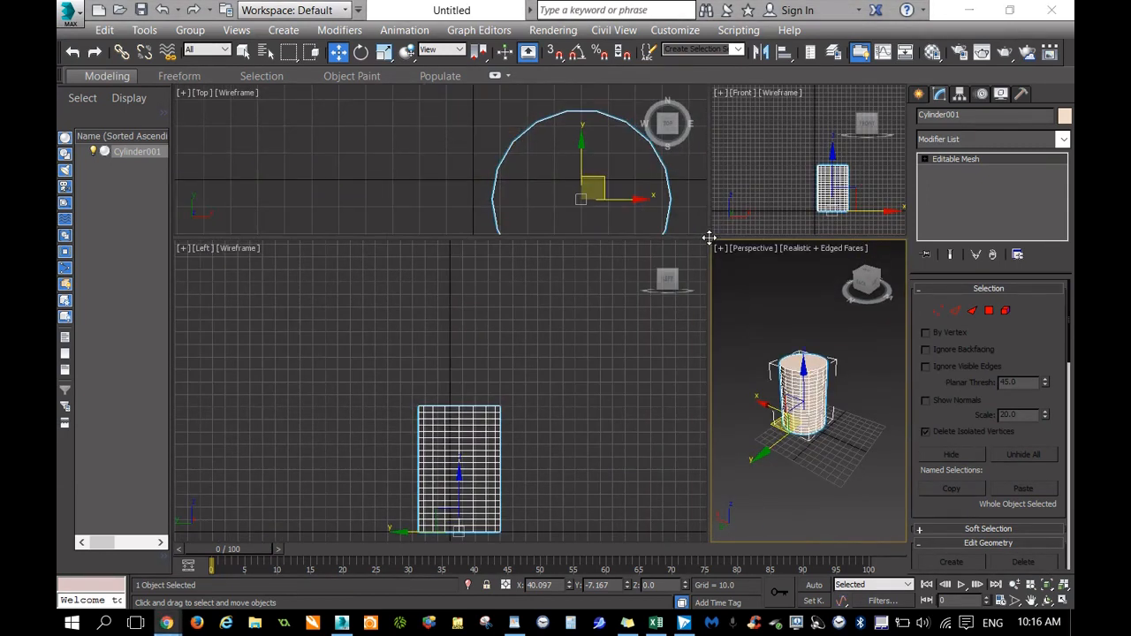
left_click(1063, 584)
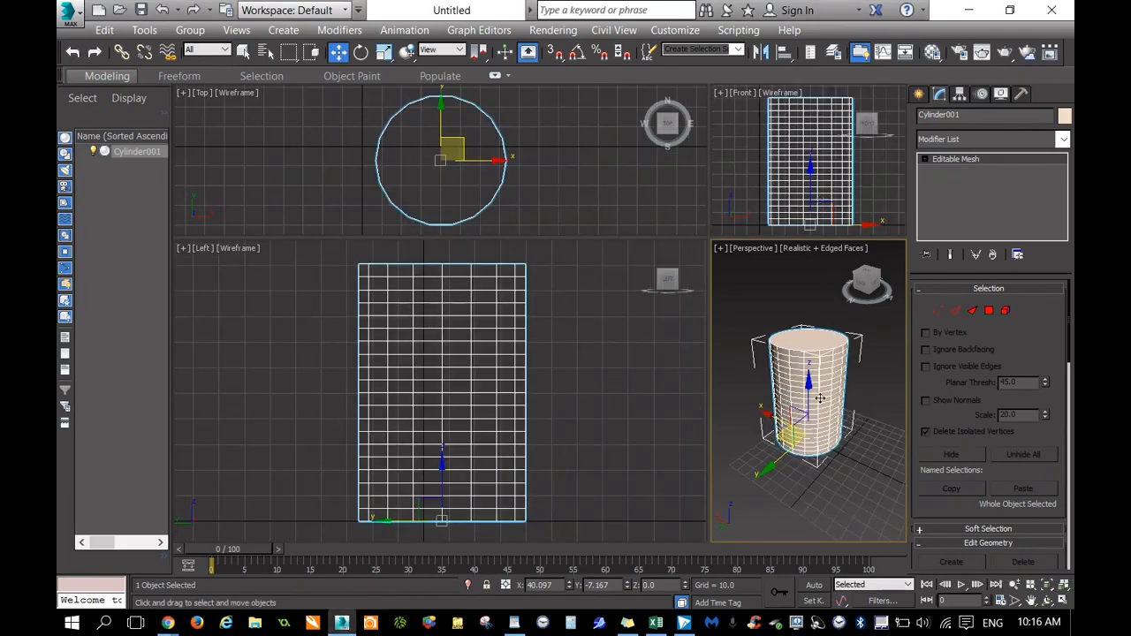
left_click(1032, 601)
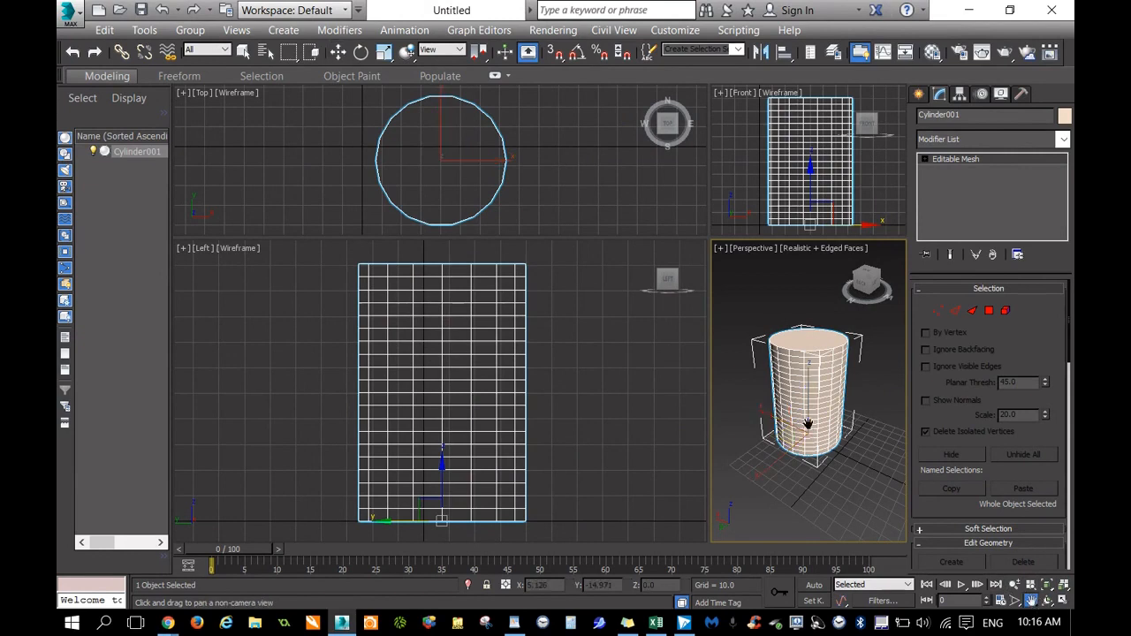
left_click_drag(808, 424, 814, 434)
scroll(815, 433, "up", 3)
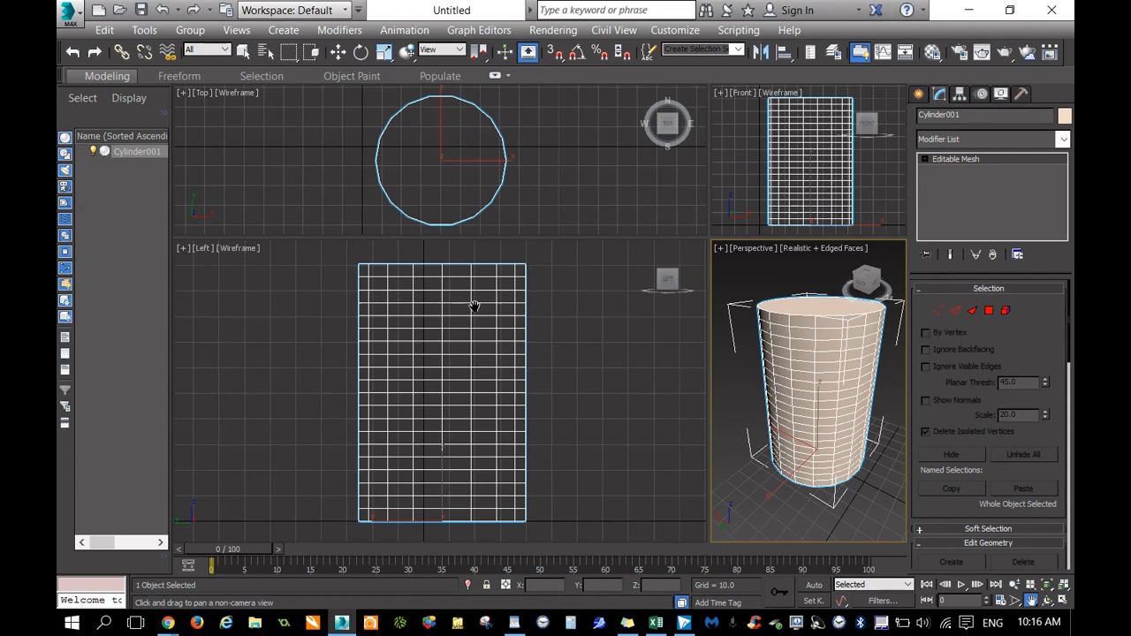
Step: Select the mesh's topmost row of vertices in the Left viewport and activate the Scale tool
left_click(938, 310)
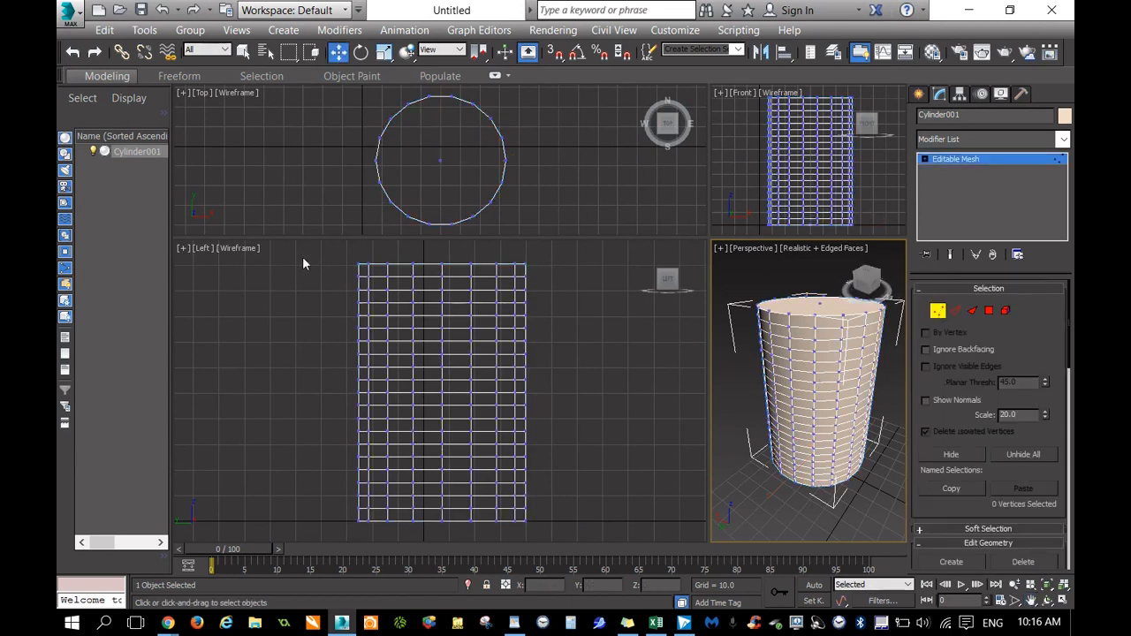
left_click_drag(322, 246, 561, 269)
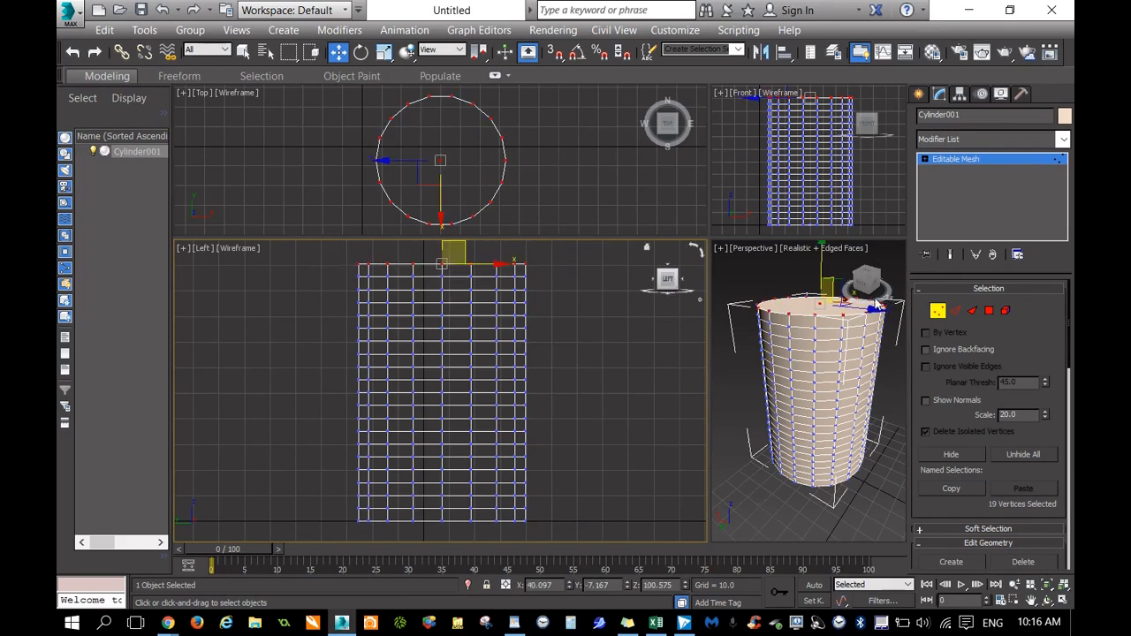
right_click(500, 258)
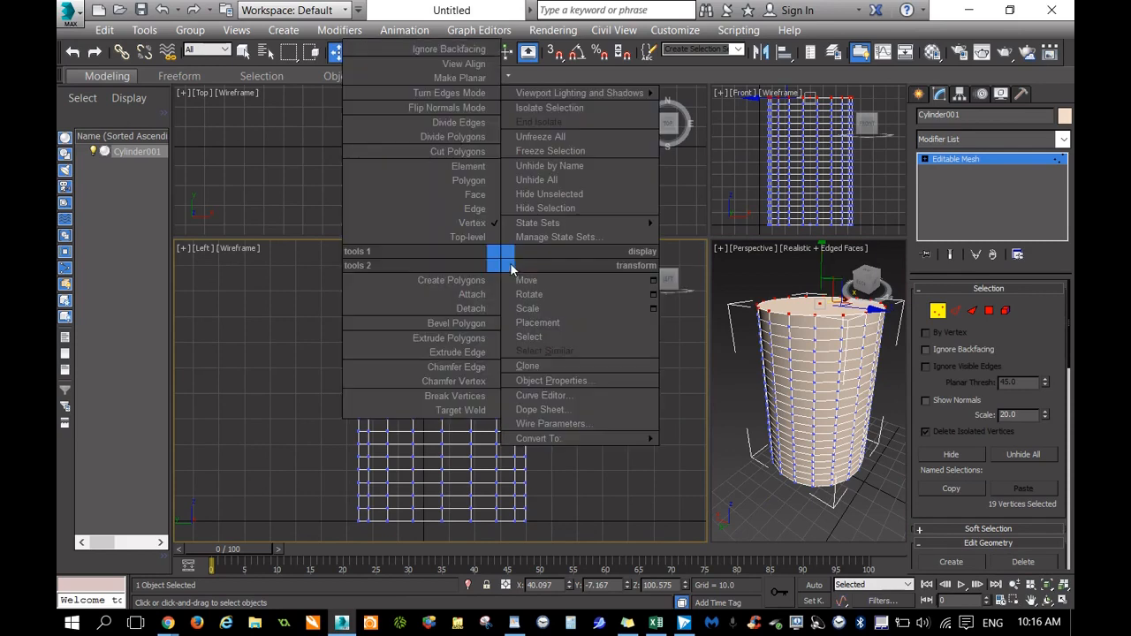
left_click(528, 309)
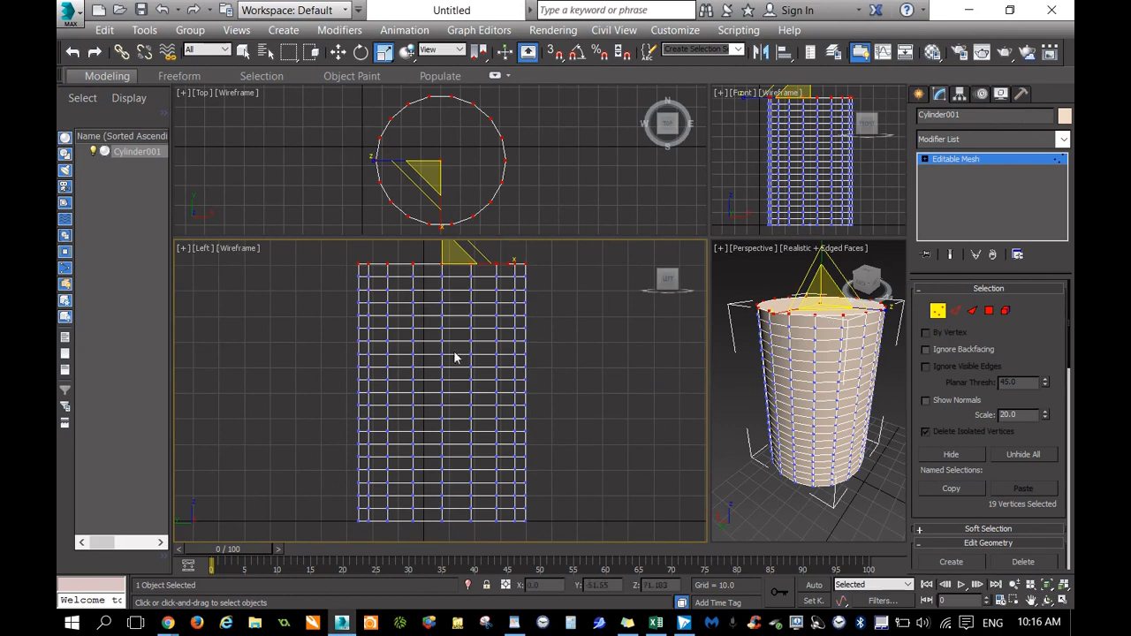
Step: Try scaling the selected top vertices uniformly in the XY plane of the Top viewport, and undo the scaling
right_click(580, 128)
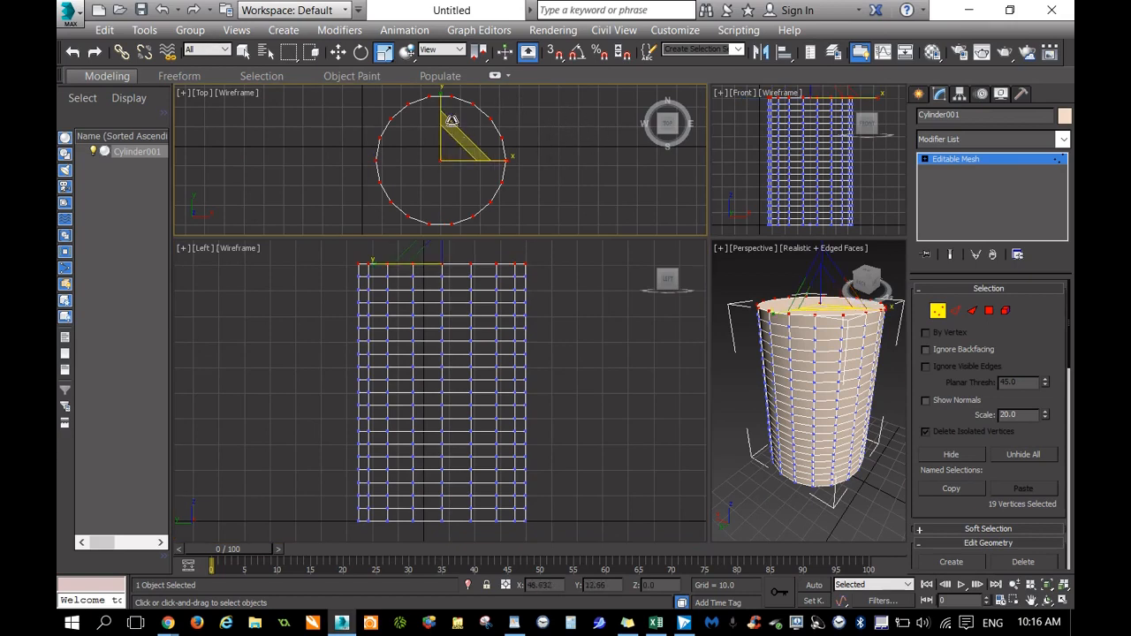
left_click_drag(462, 134, 448, 212)
right_click(673, 325)
key("ctrl+z")
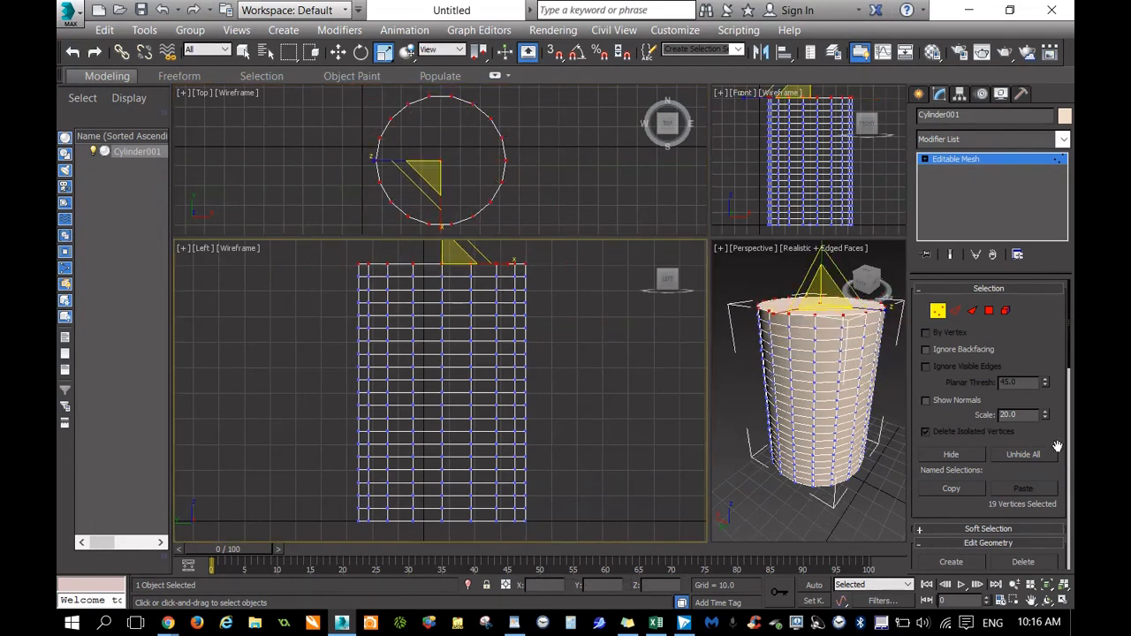
Step: Enable Soft Selection for the selected top vertices
scroll(1068, 368, "down", 5)
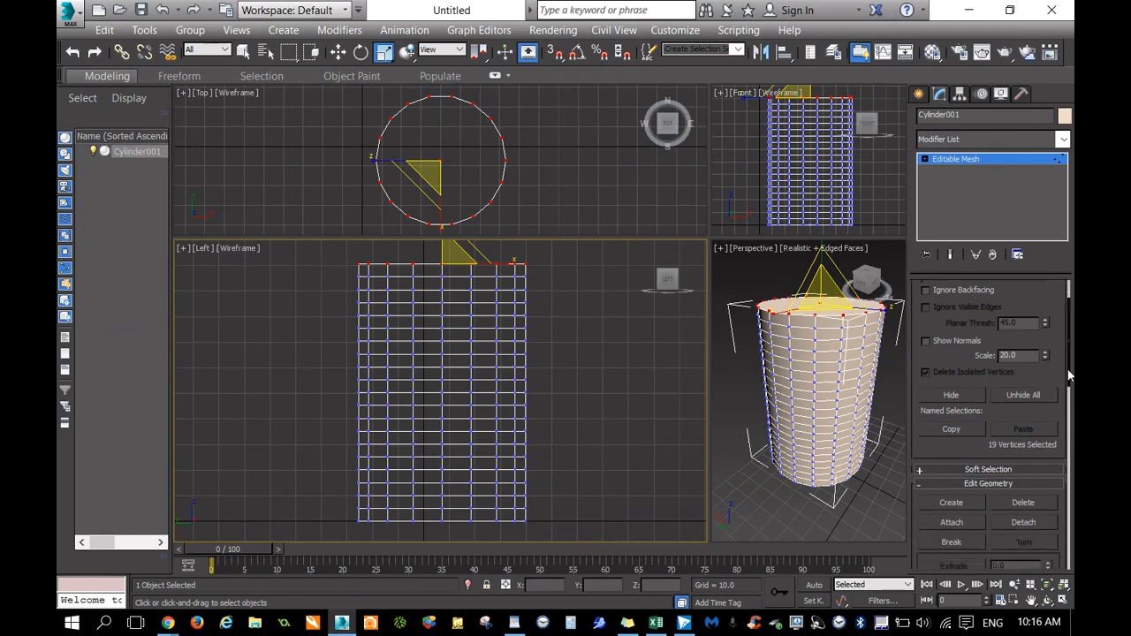
left_click(920, 354)
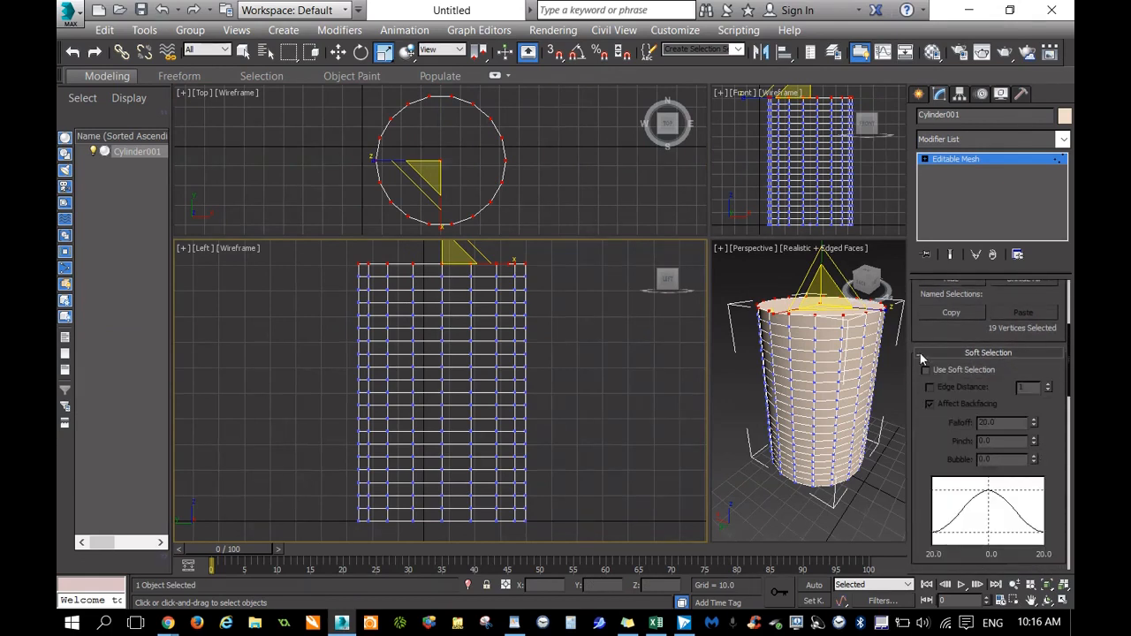
left_click(943, 372)
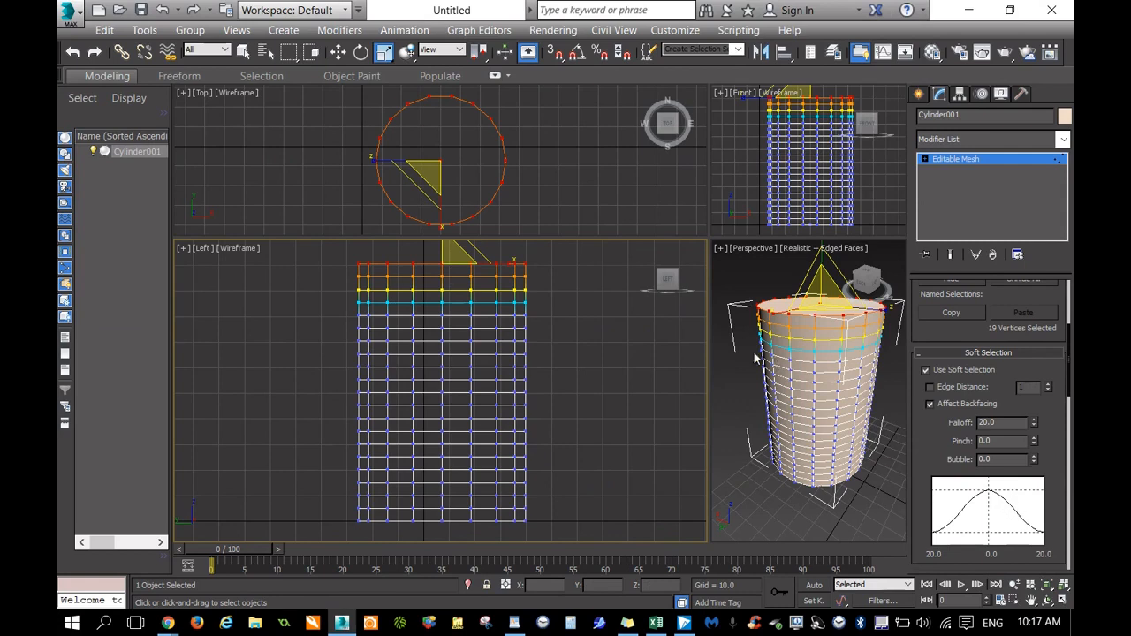
Step: Try scaling the soft-selected top vertices inward in the Top viewport at falloff 20, and undo the scaling
right_click(542, 155)
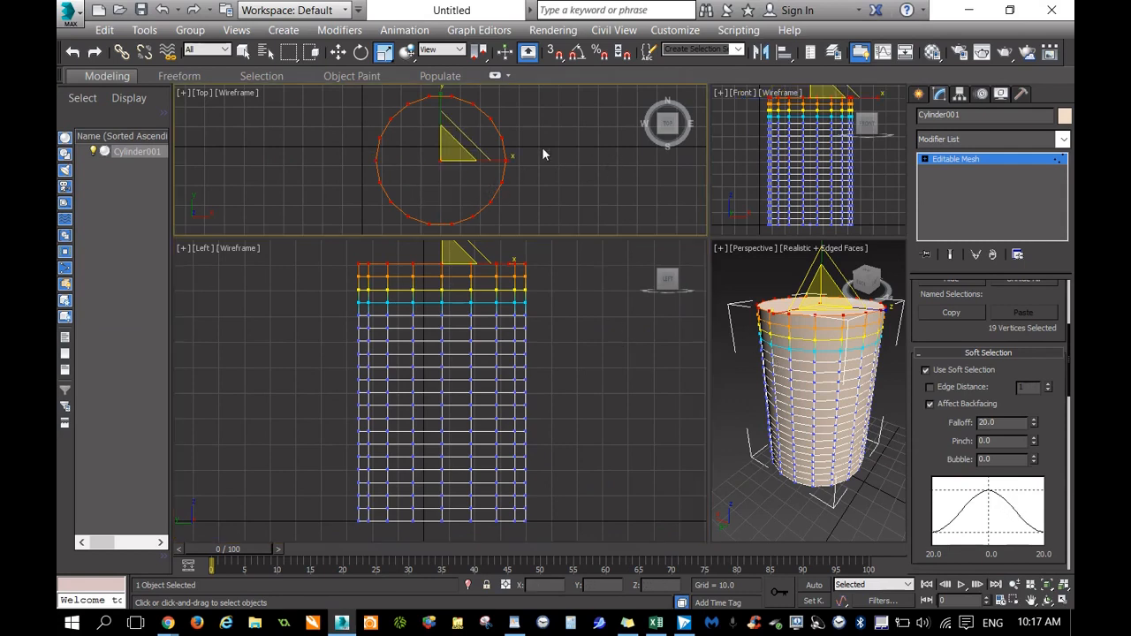
left_click_drag(463, 139, 271, 355)
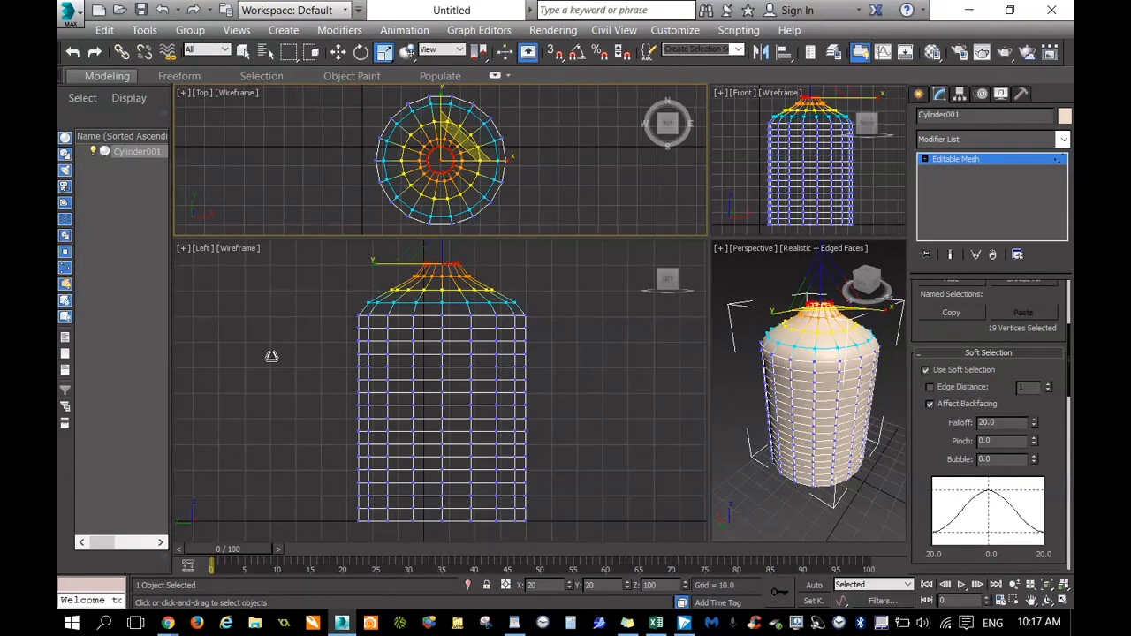
left_click_drag(271, 356, 428, 177)
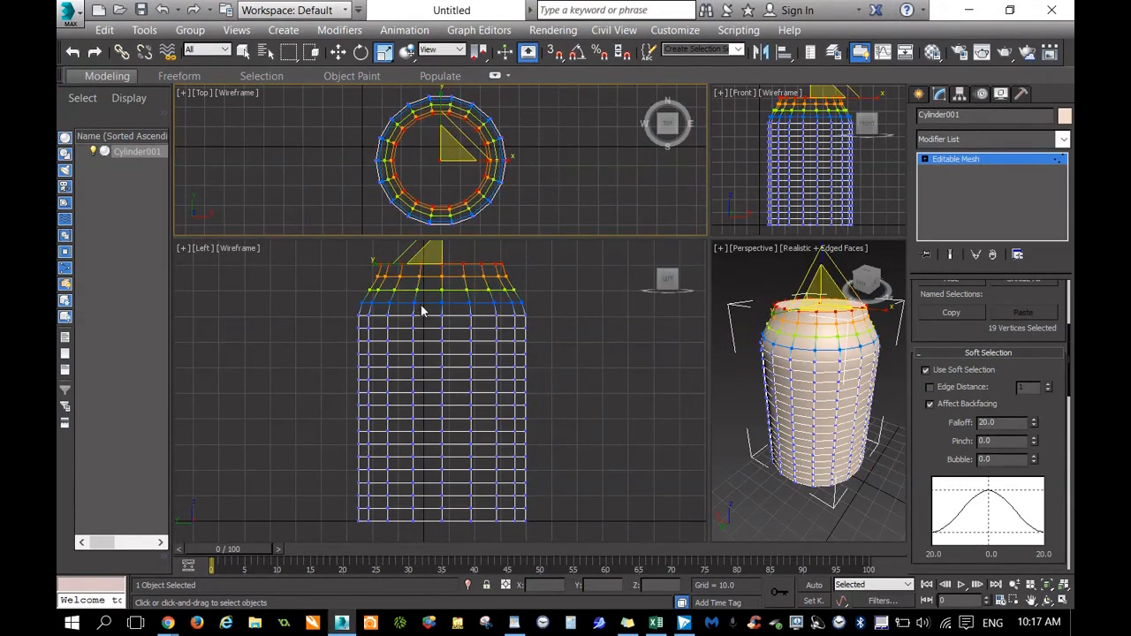
key("ctrl+z")
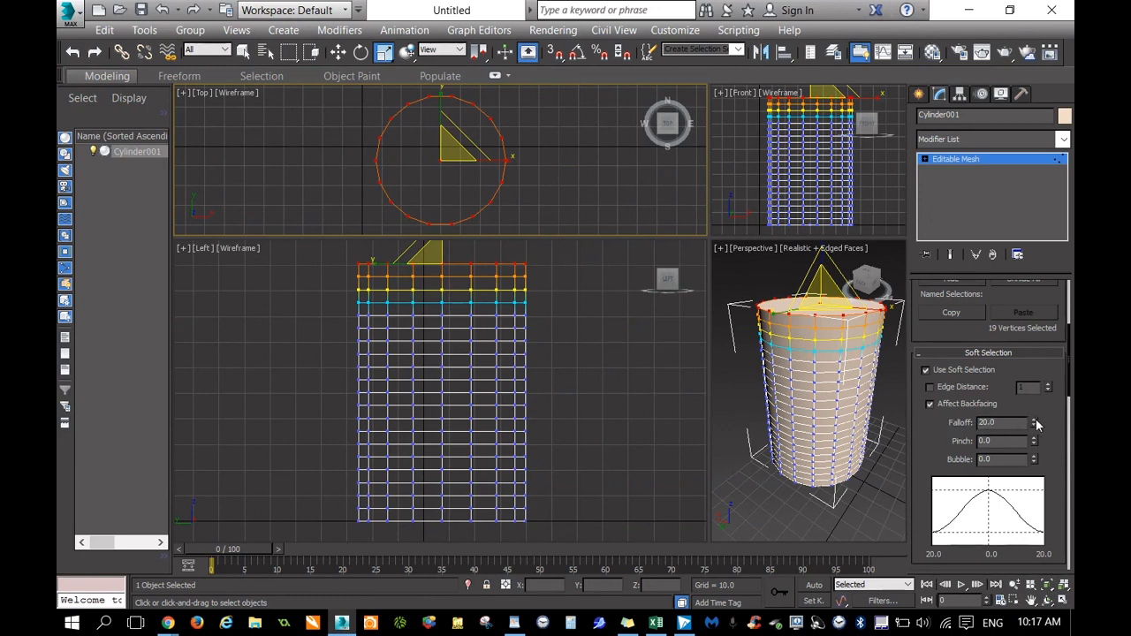
Step: Set the Soft Selection falloff to about 48.5, try scaling the top vertices inward in the Top viewport, and undo the scaling
left_click_drag(1034, 422, 1035, 423)
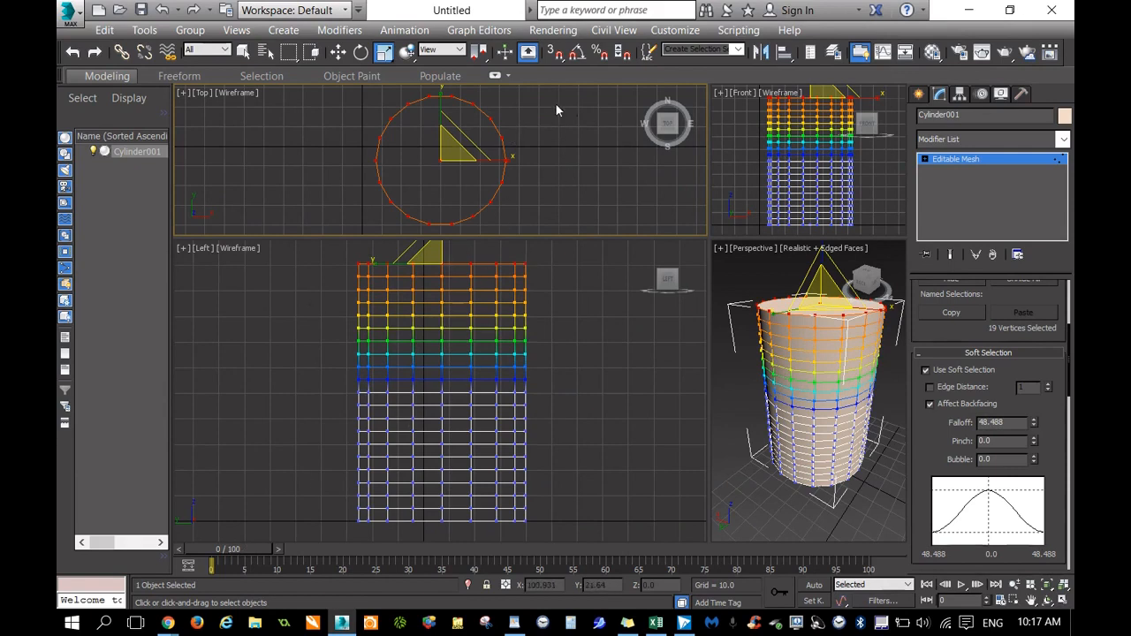
right_click(587, 138)
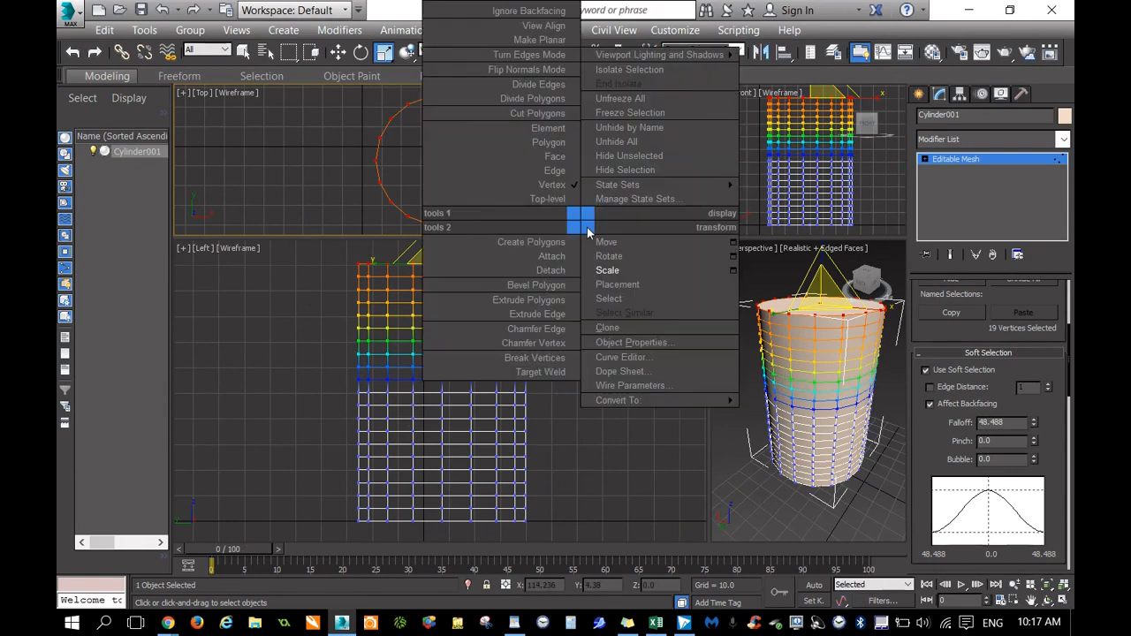
left_click(284, 141)
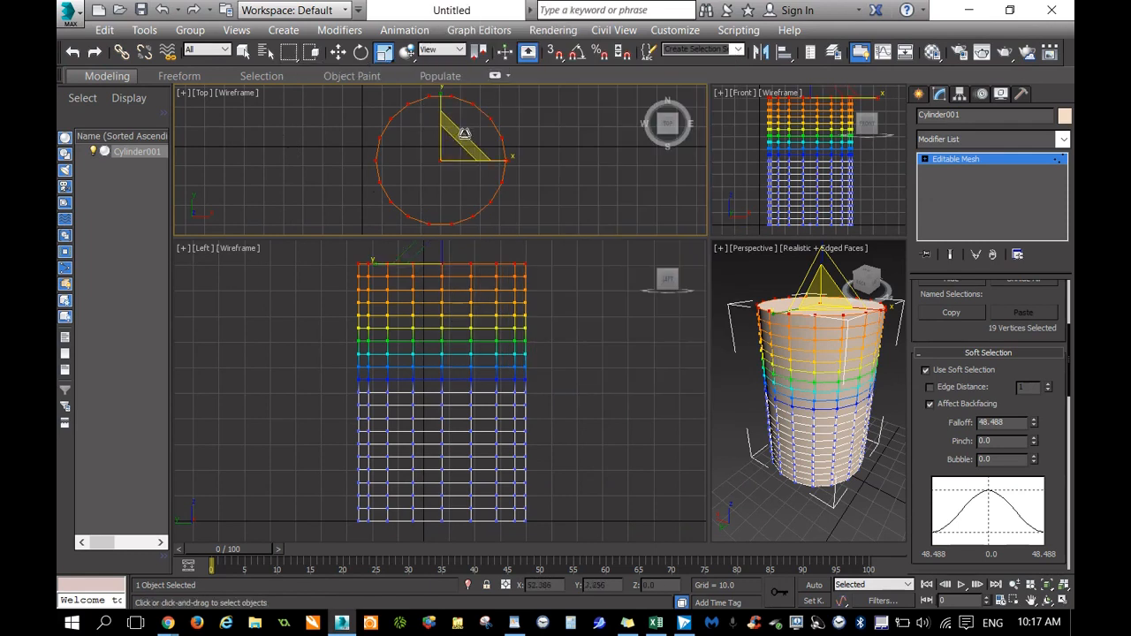
left_click_drag(463, 134, 300, 309)
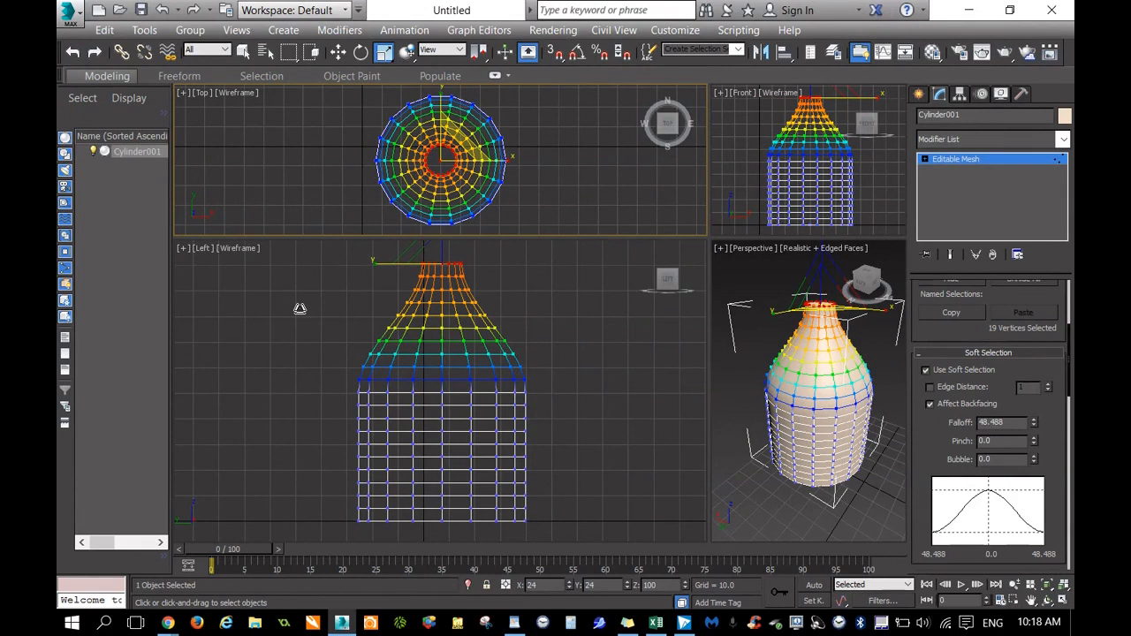
left_click_drag(300, 309, 413, 240)
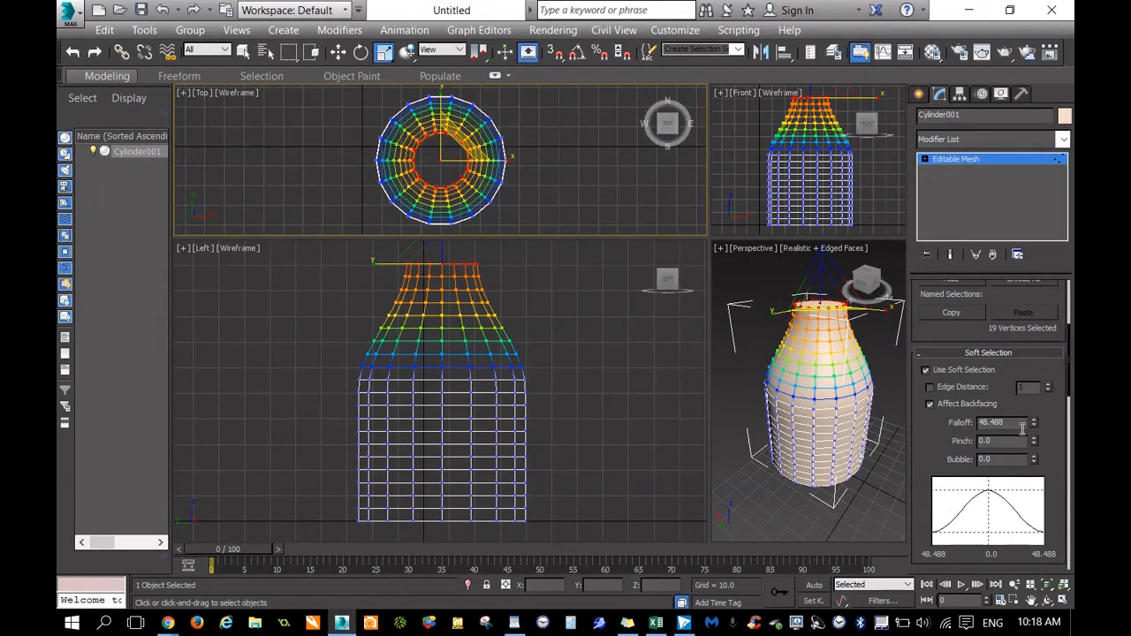
key("ctrl+z")
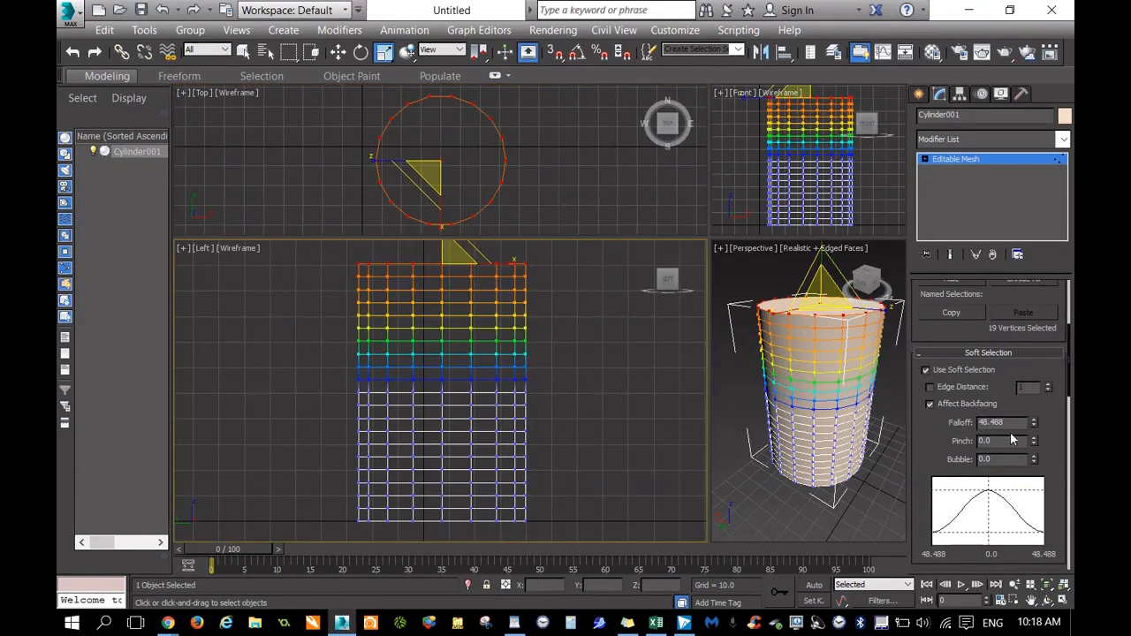
Step: Set the Soft Selection falloff to about 83.8 and scale the top vertices inward in the Top viewport to form a bottle neck
left_click(1035, 420)
left_click_drag(1035, 419, 1035, 419)
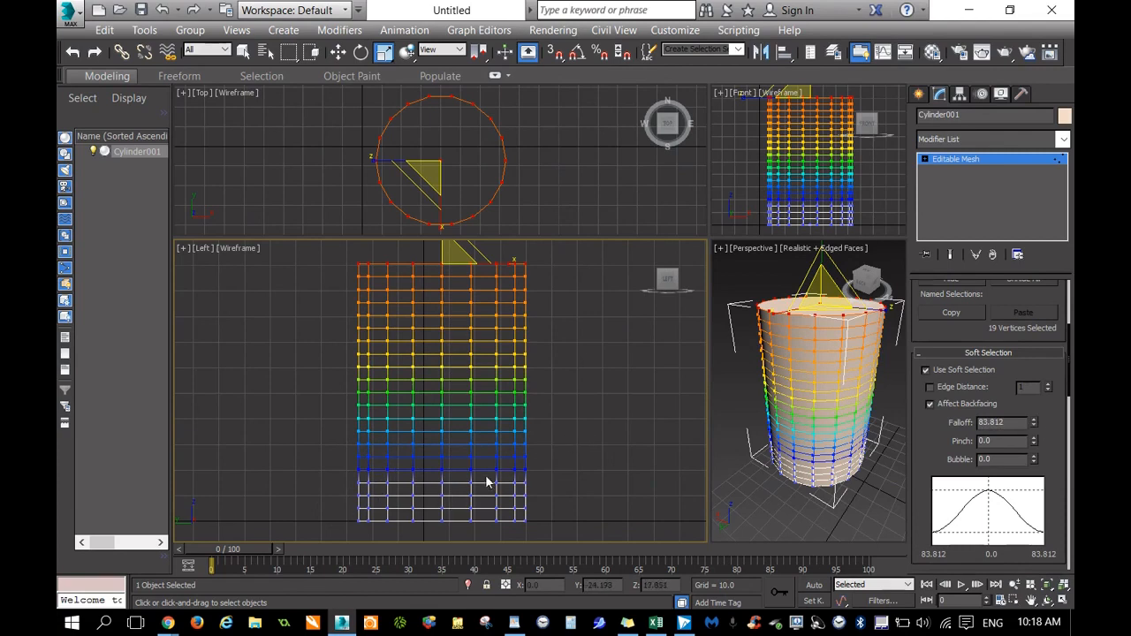
right_click(555, 151)
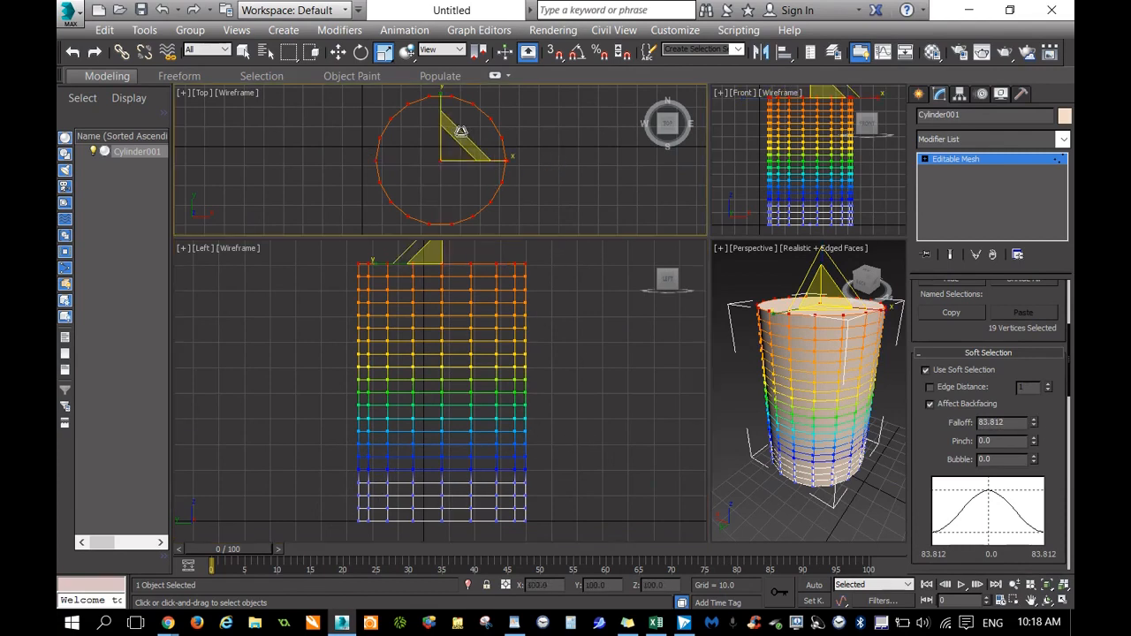
left_click_drag(456, 135, 363, 233)
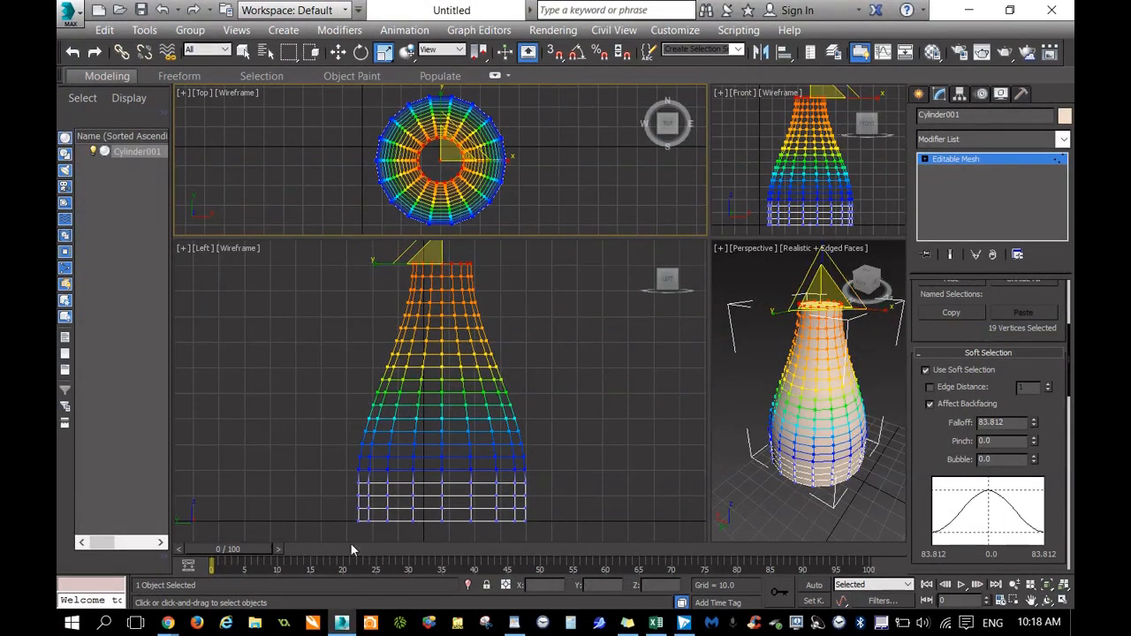
Step: Disable Soft Selection and scale the third and fourth vertex rows from the bottom inward in the XY plane of the Perspective viewport
left_click(926, 370)
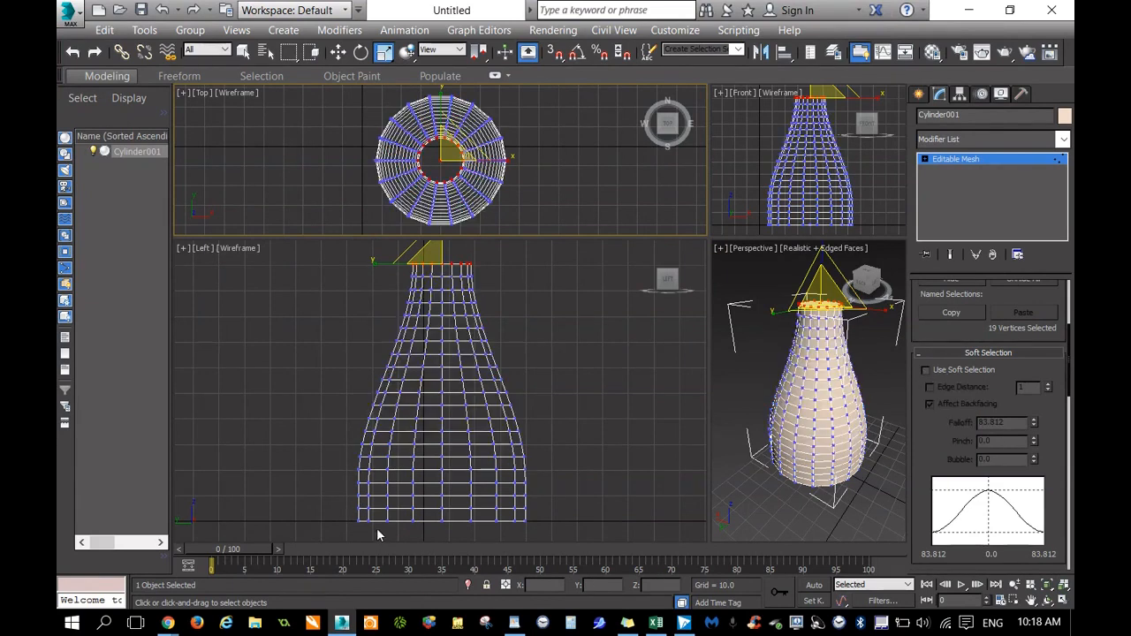
left_click_drag(344, 475, 548, 502)
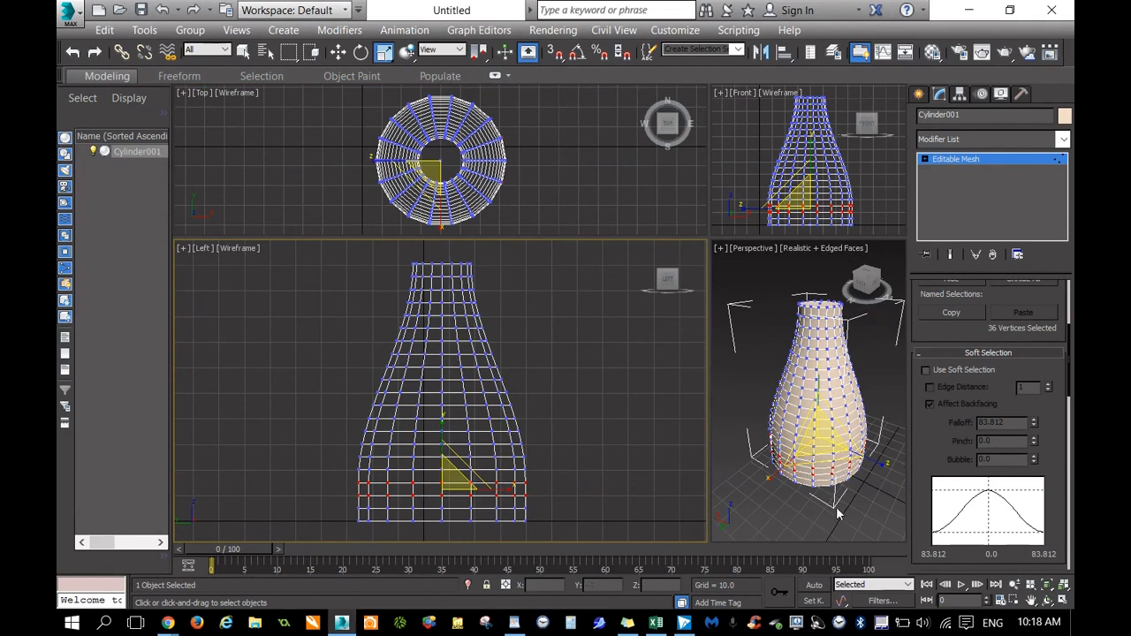
right_click(876, 509)
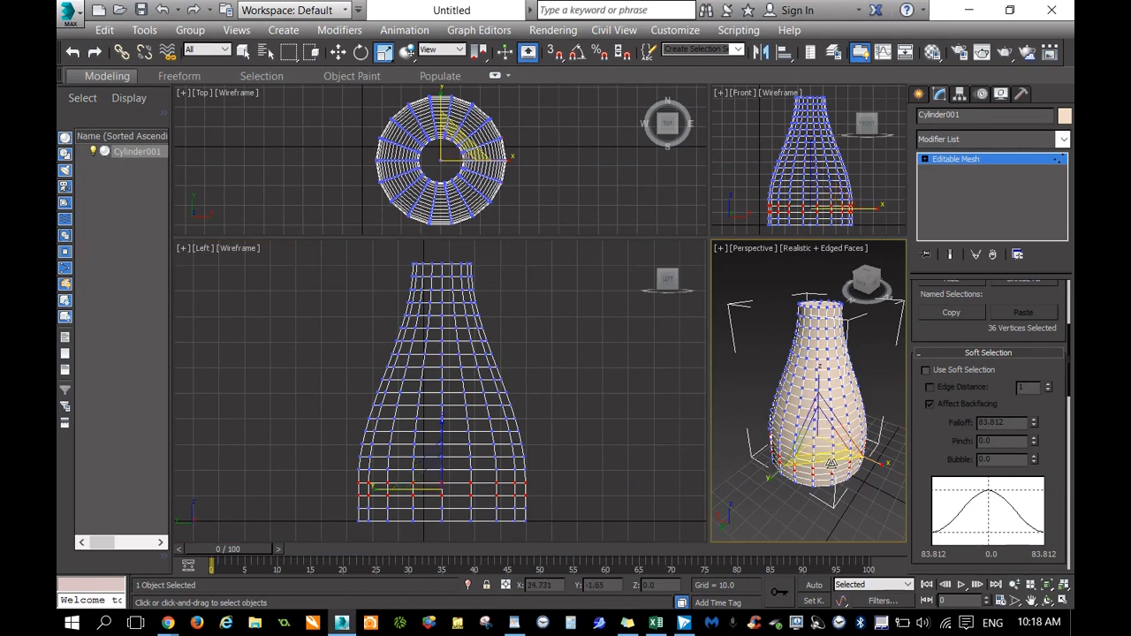
mouse_move(832, 463)
left_mouse_down()
mouse_move(846, 476)
mouse_move(796, 393)
mouse_move(824, 457)
left_mouse_up()
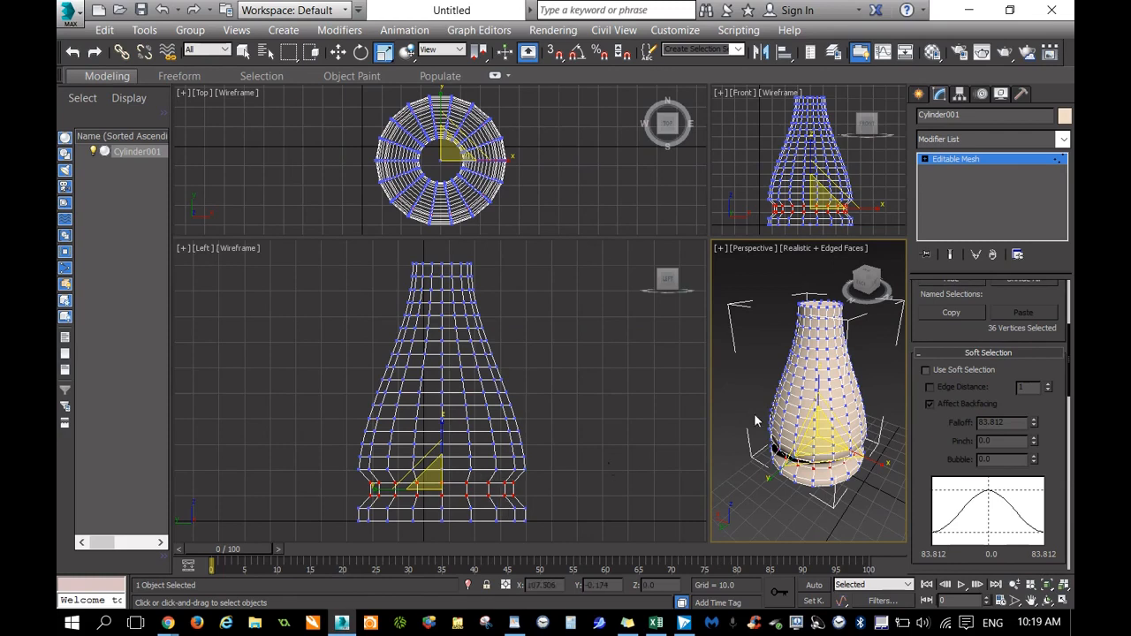
Step: Scale the two indented vertex rows apart vertically in the Left viewport to widen the groove
right_click(612, 391)
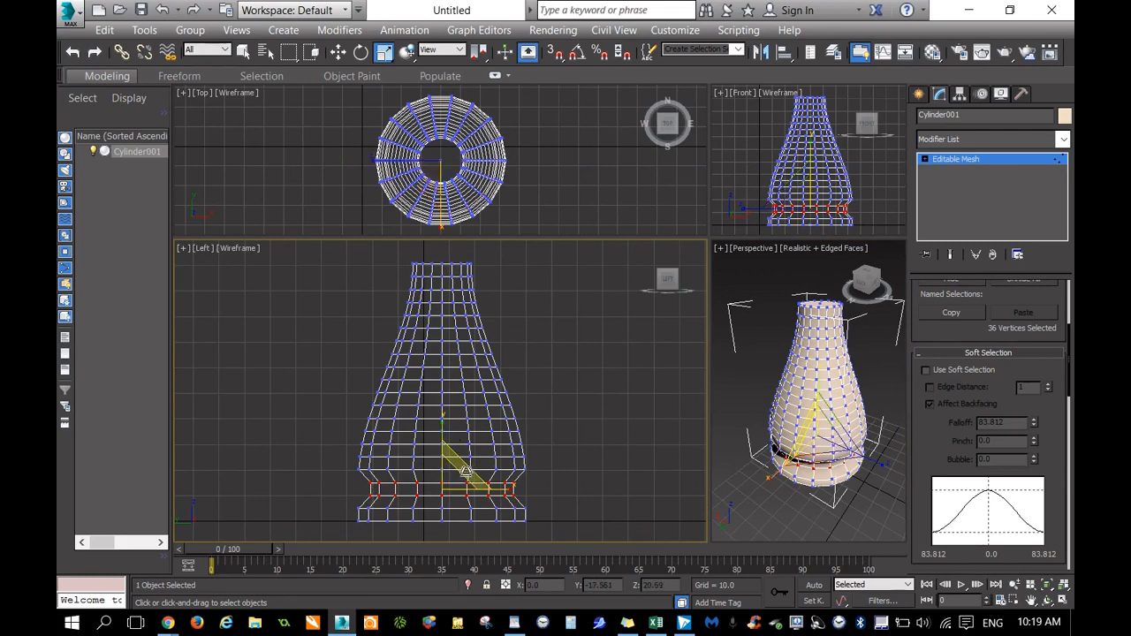
left_click_drag(443, 425, 431, 362)
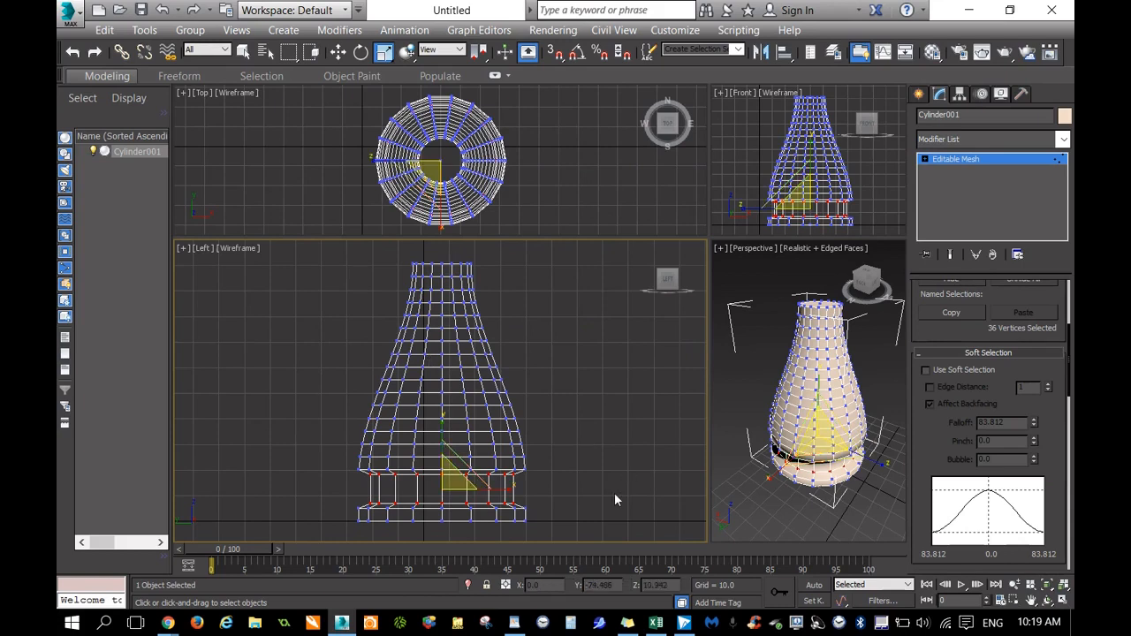
mouse_move(860, 273)
left_mouse_down()
mouse_move(873, 264)
mouse_move(870, 285)
left_mouse_up()
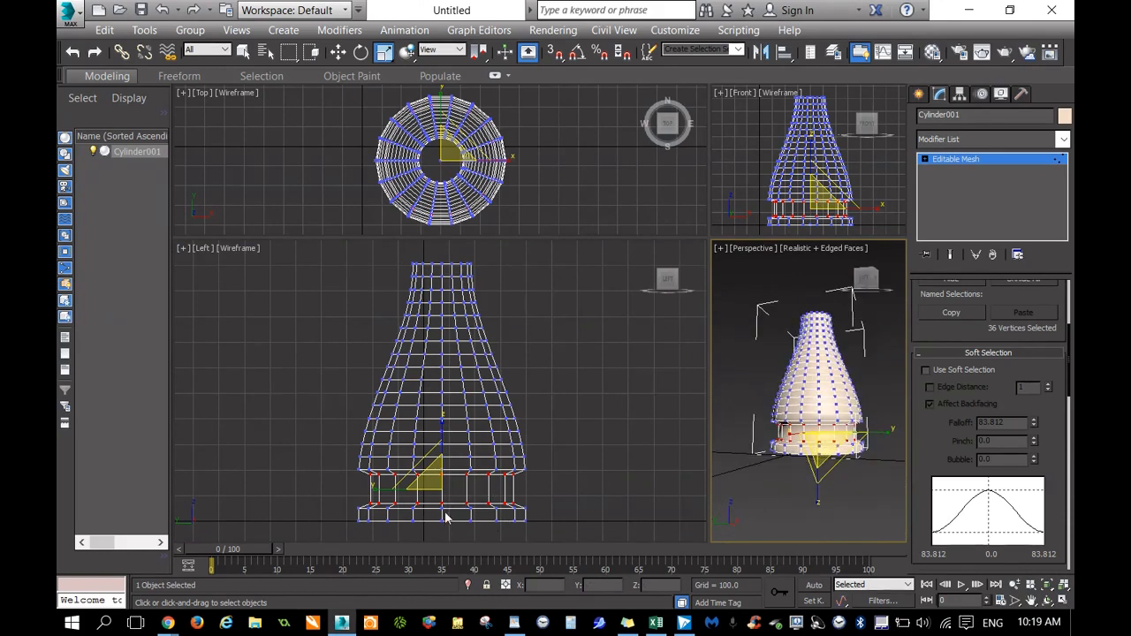
Step: Select the three lowest vertex rows and move them up to a Z of about 12.6 to narrow the groove
left_click_drag(340, 531, 571, 488)
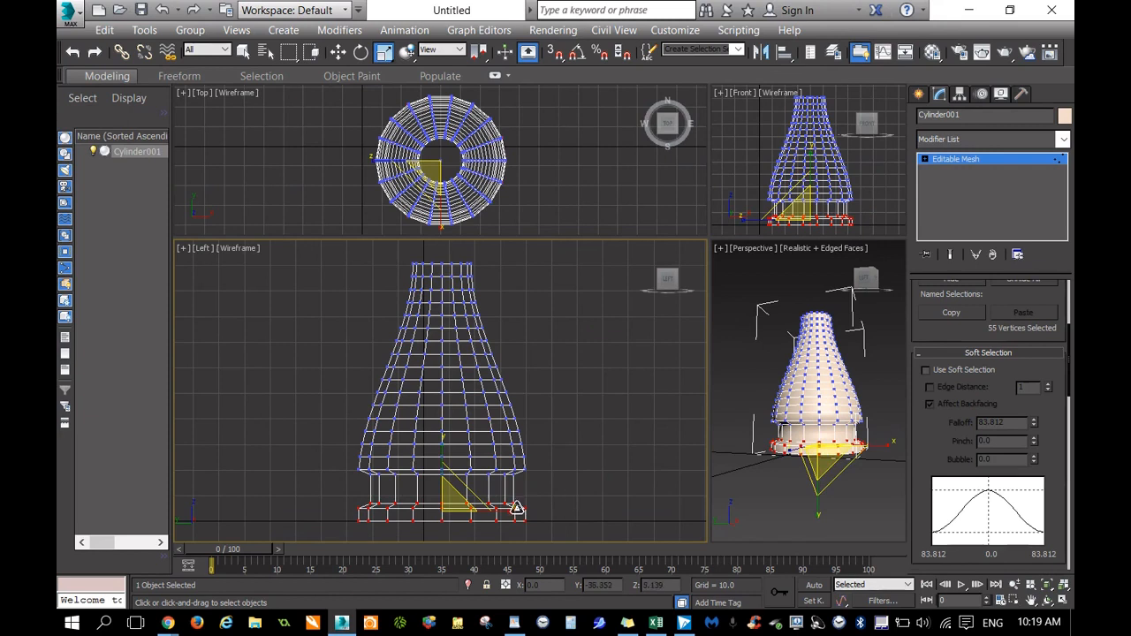
right_click(511, 424)
left_click(533, 443)
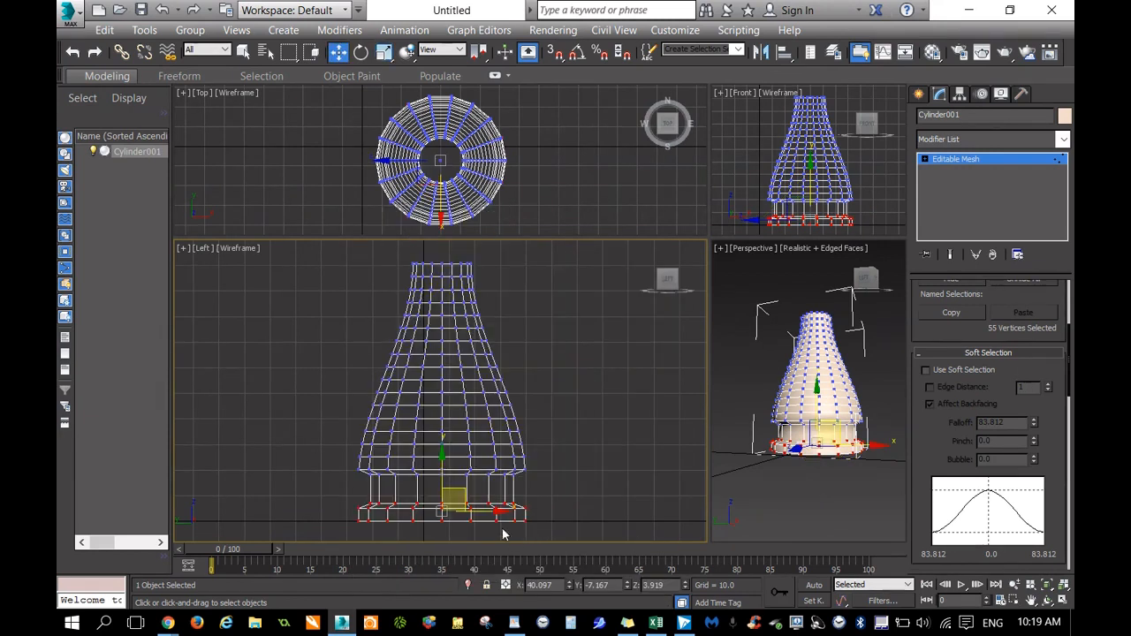
left_click_drag(442, 467, 446, 445)
mouse_move(670, 280)
mouse_move(670, 283)
left_mouse_down()
mouse_move(679, 314)
mouse_move(703, 291)
mouse_move(698, 313)
mouse_move(668, 281)
left_mouse_up()
left_click(668, 281)
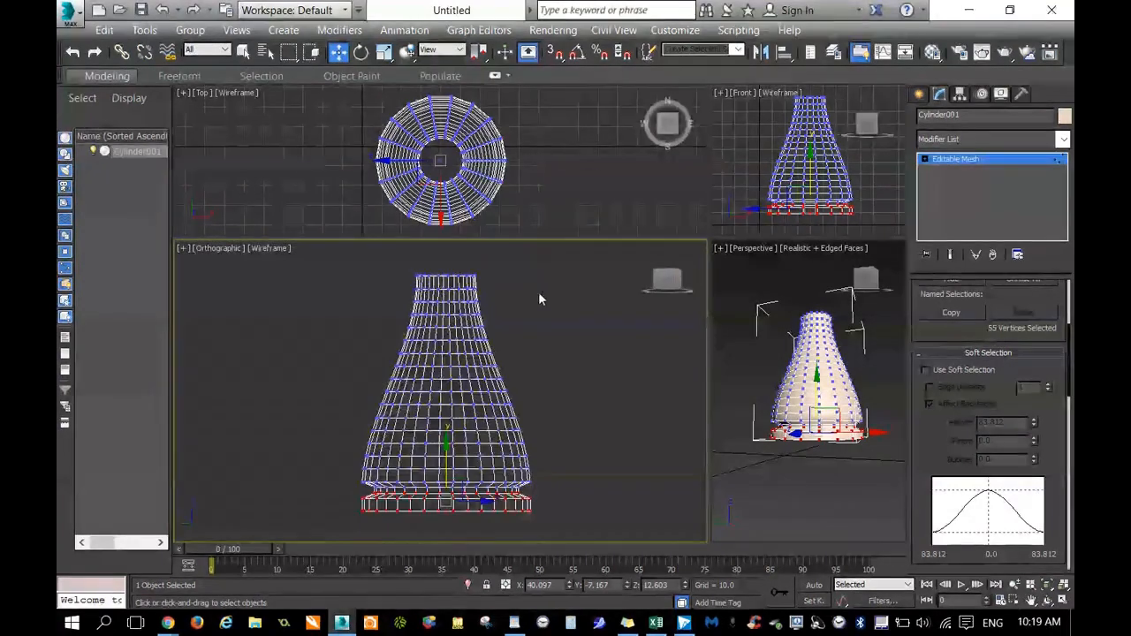
Step: Scale the third and fourth vertex rows from the top outward in the XY plane to form a flared rim, and flatten it vertically
left_click_drag(402, 283, 500, 306)
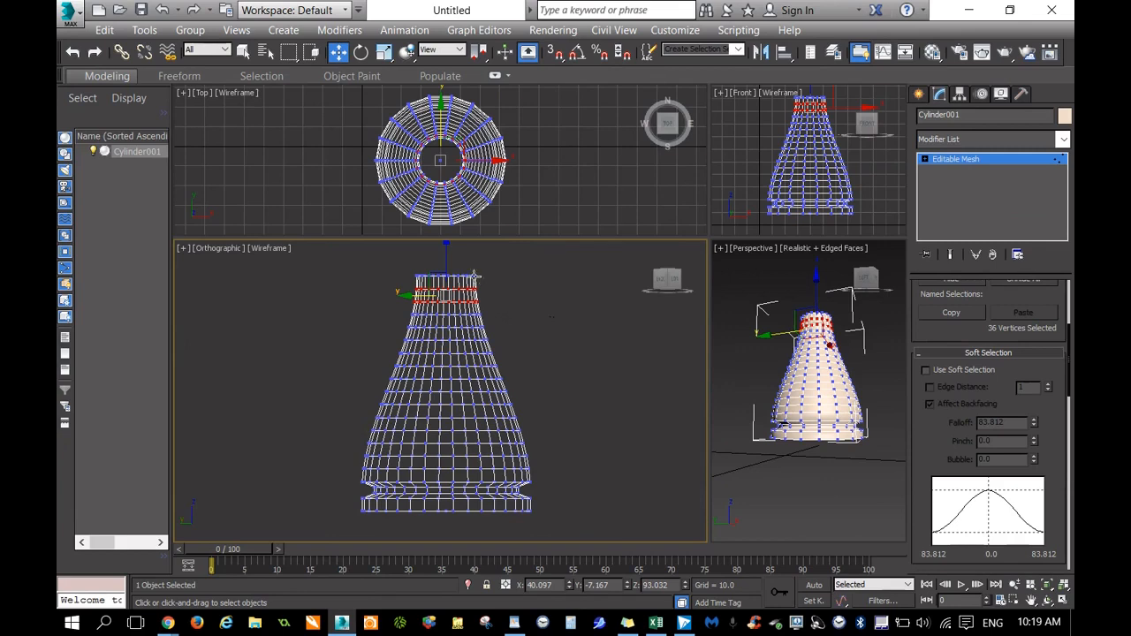
left_click_drag(503, 294, 394, 323)
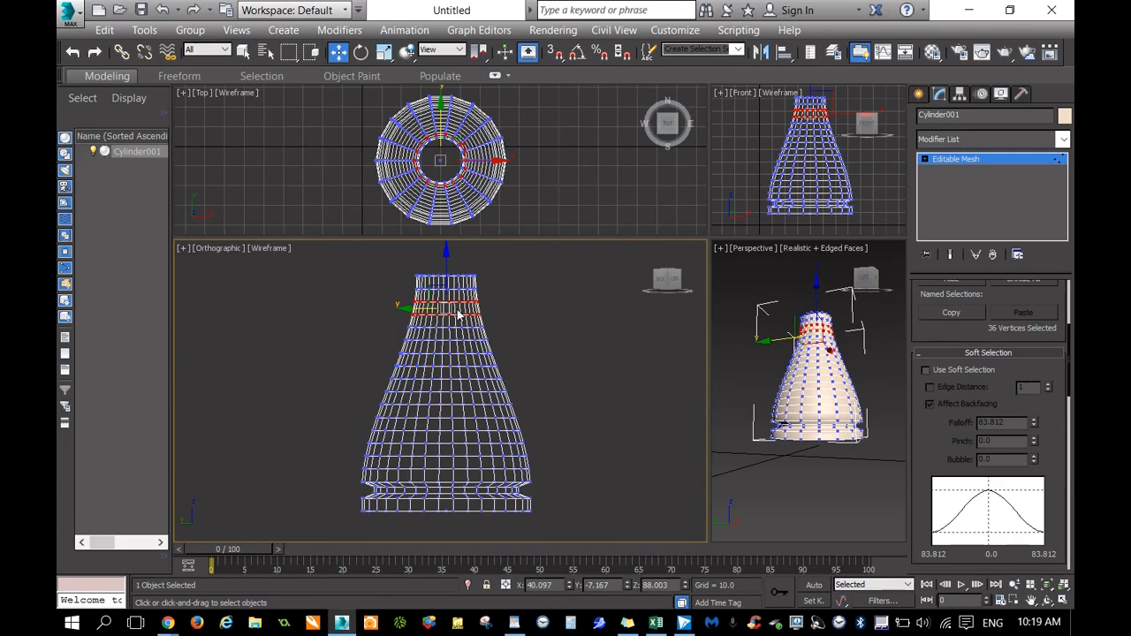
right_click(457, 309)
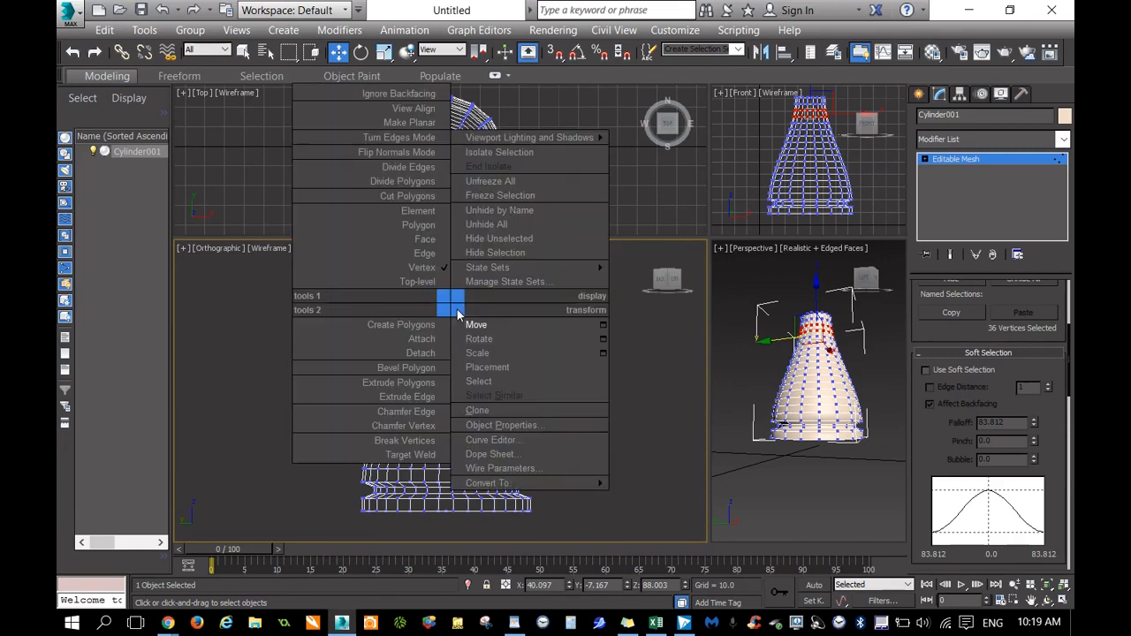
left_click(478, 353)
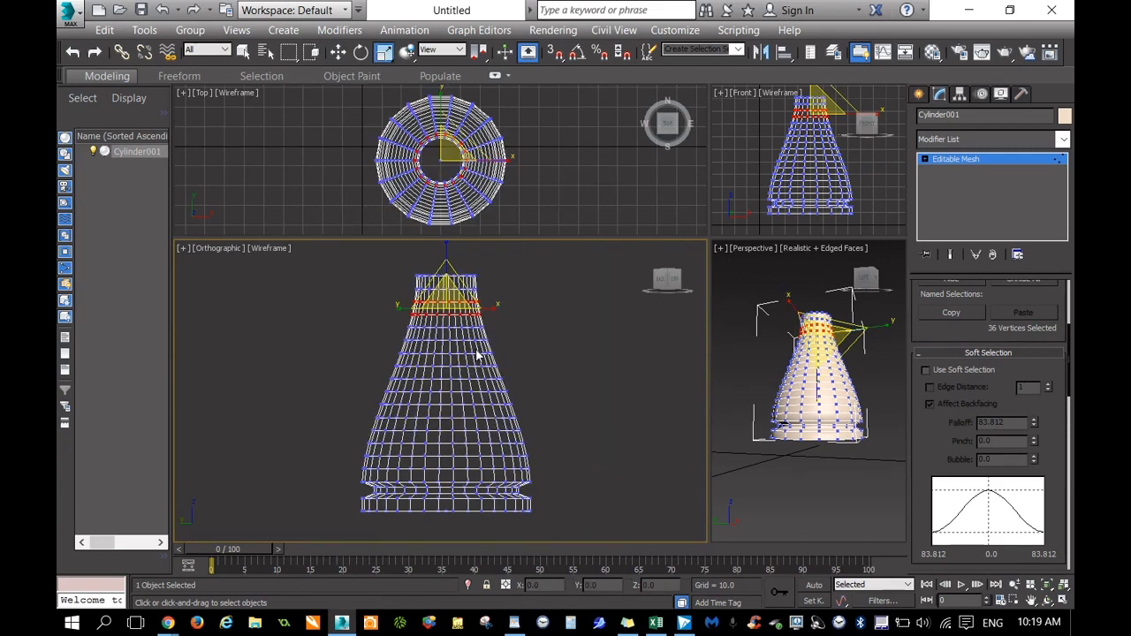
right_click(871, 275)
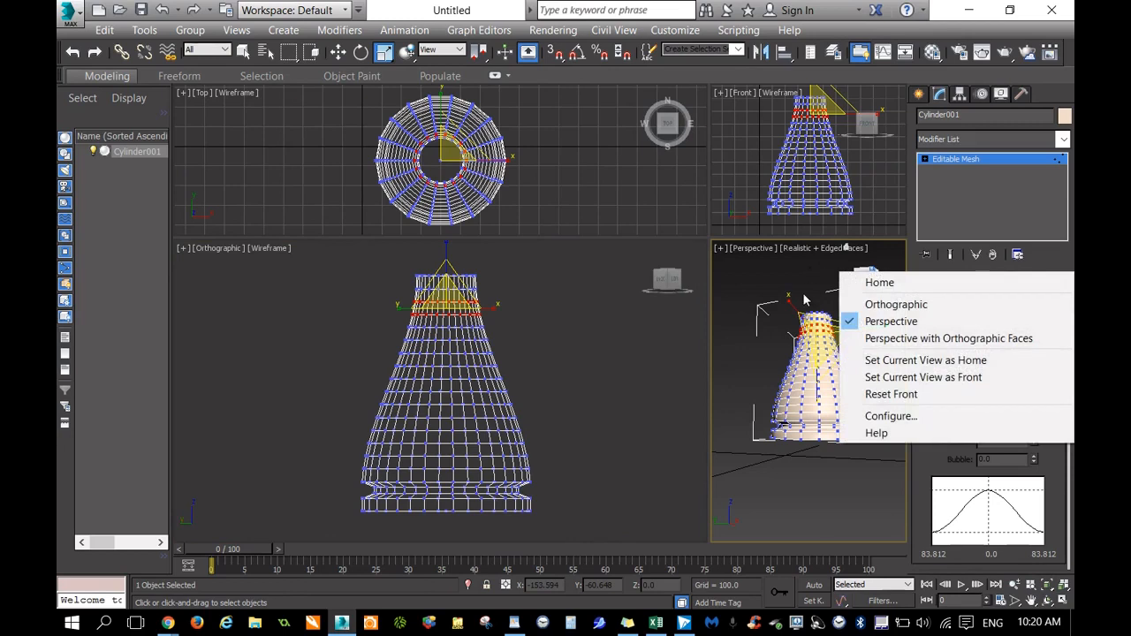
right_click(807, 265)
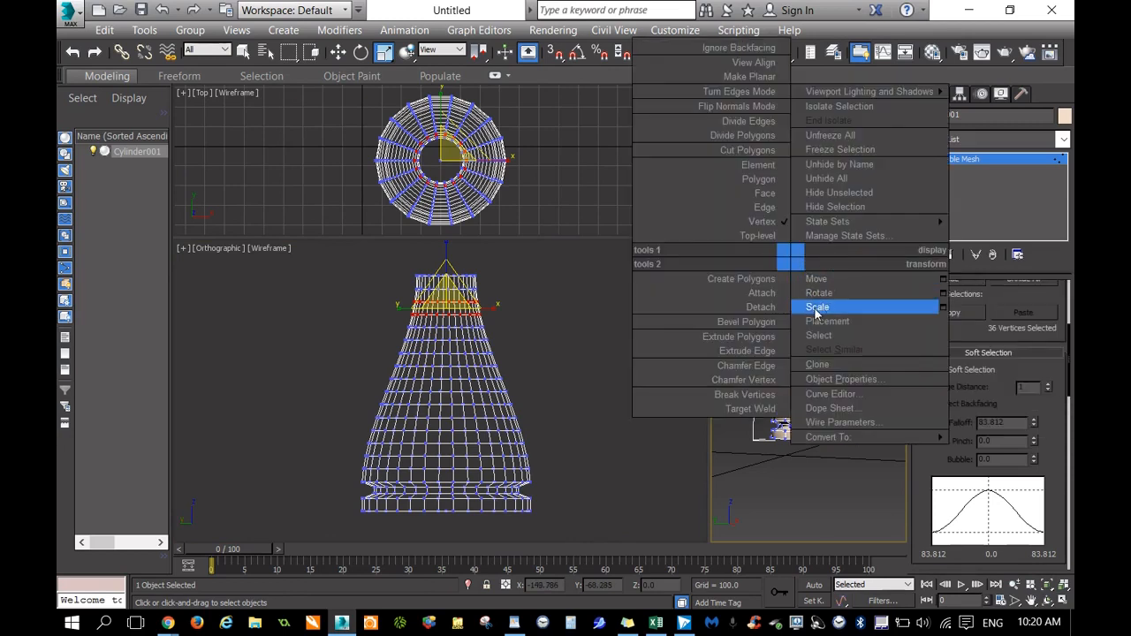
left_click(822, 306)
left_click_drag(843, 329, 844, 289)
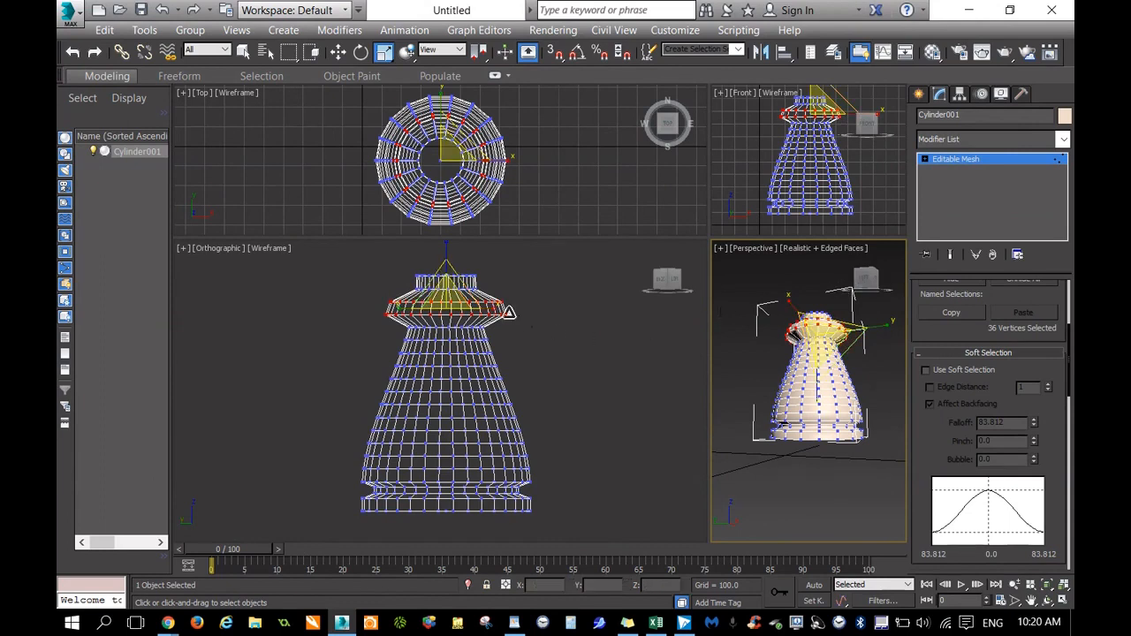
right_click(599, 307)
left_click_drag(448, 261, 449, 320)
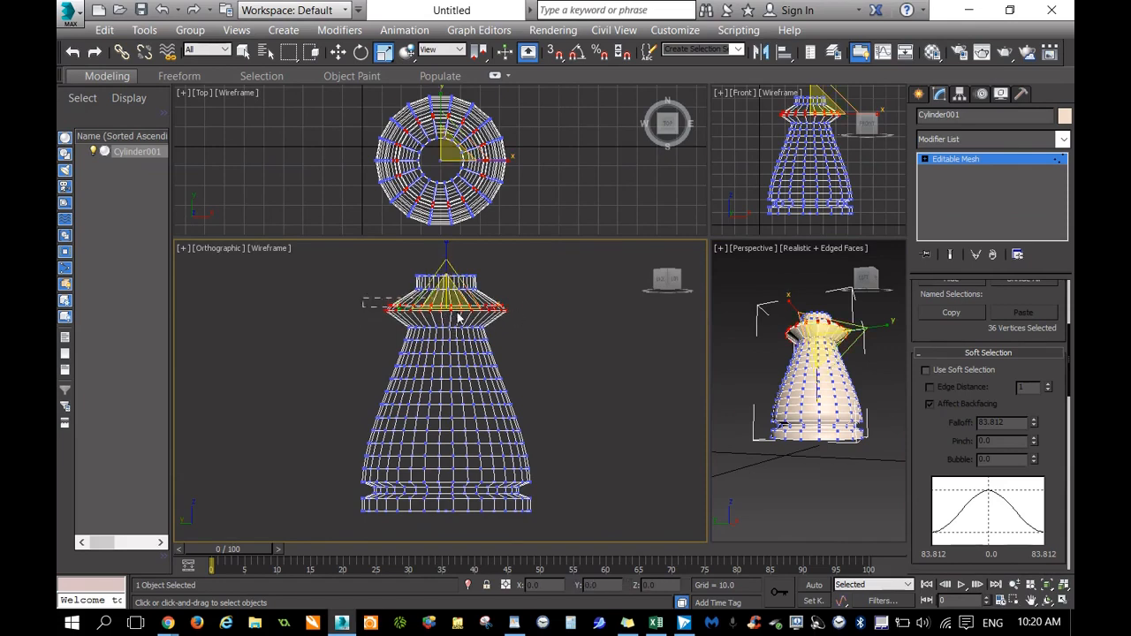
Step: Move the flared rim down, and lower the two topmost vertex rows toward it to a Z of about 91.4
right_click(472, 303)
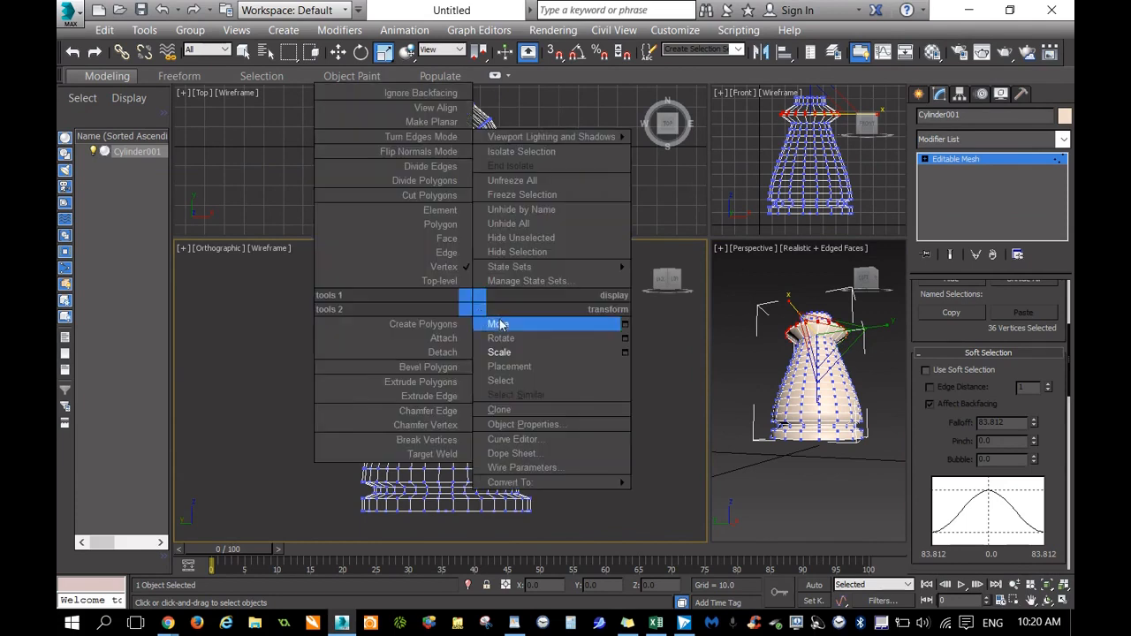
left_click(489, 323)
left_click_drag(448, 260, 497, 305)
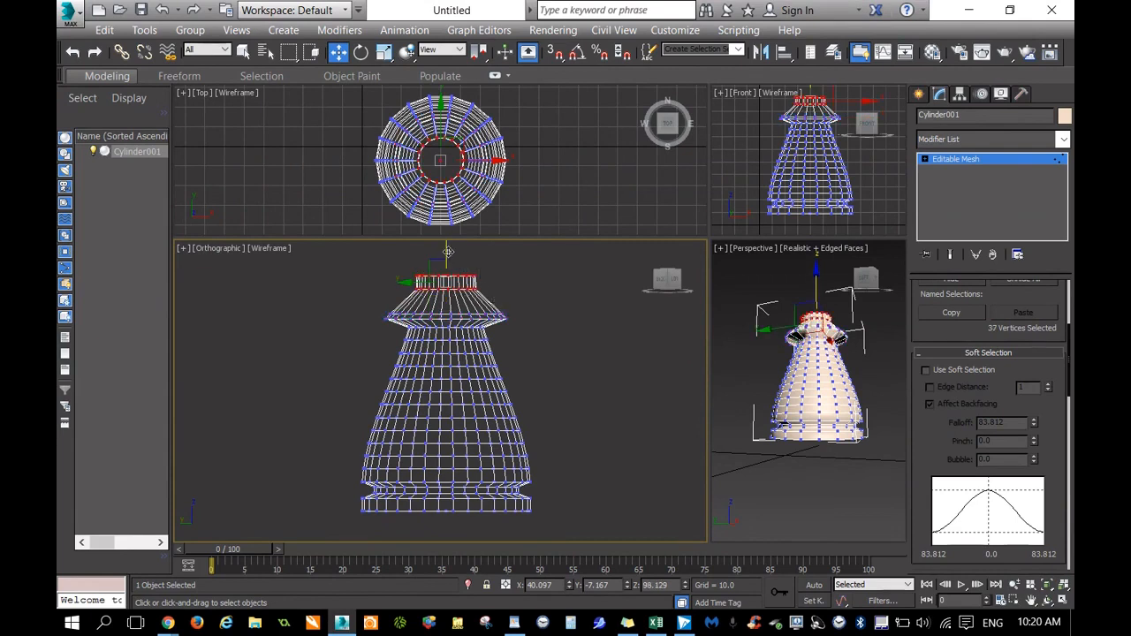
left_click_drag(448, 252, 450, 265)
mouse_move(669, 281)
left_mouse_down()
mouse_move(669, 294)
mouse_move(669, 281)
left_mouse_up()
left_click_drag(865, 281, 859, 285)
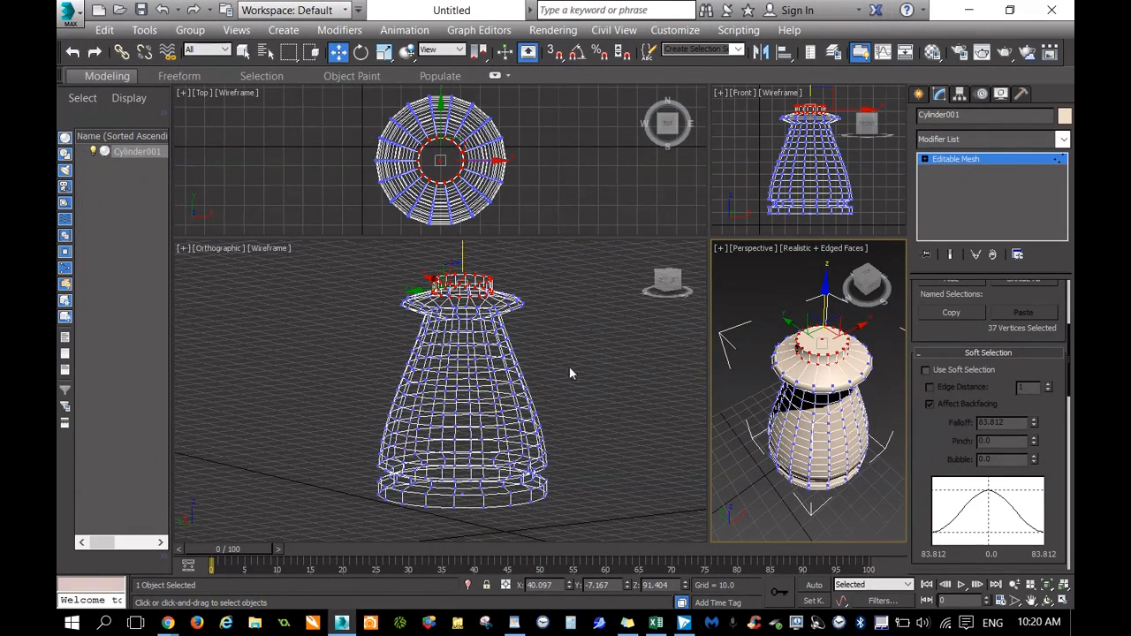
Step: Select both vertex rows of the flared rim in the Left viewport and lower them slightly to a Z of about 84.2
left_click(672, 282)
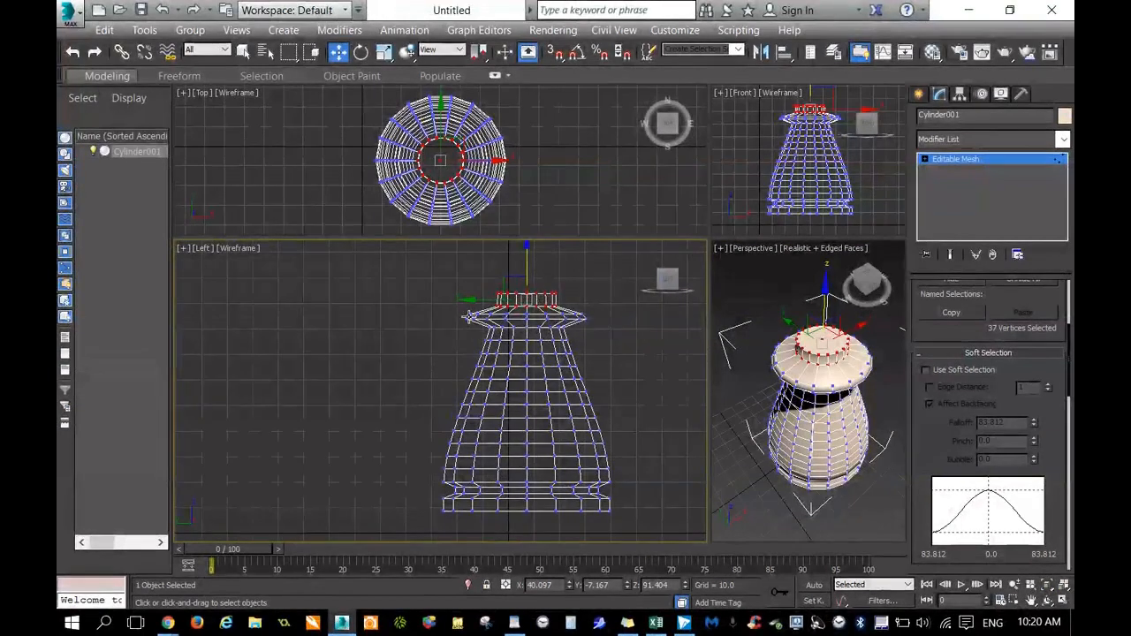
left_click_drag(461, 314, 517, 324)
scroll(588, 318, "up", 2)
scroll(533, 320, "up", 2)
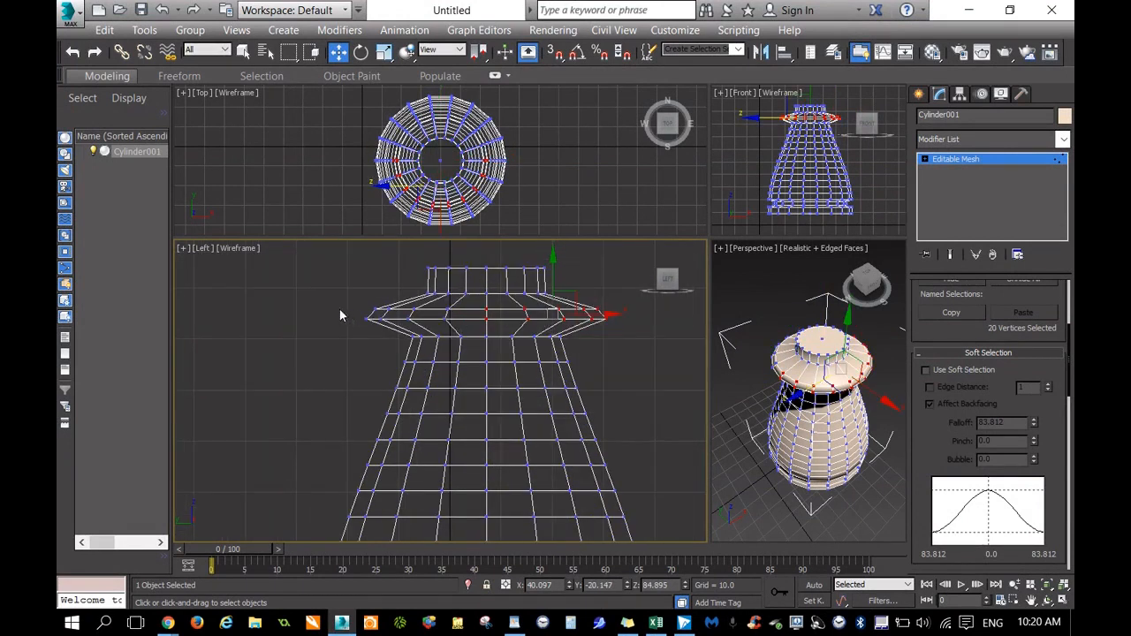
left_click_drag(351, 296, 623, 335)
mouse_move(487, 258)
left_mouse_down()
mouse_move(486, 268)
mouse_move(487, 257)
left_mouse_up()
Step: Scale the flared rim's two vertex rows inward in the XY plane of the Perspective viewport to reduce the rim's width
right_click(550, 314)
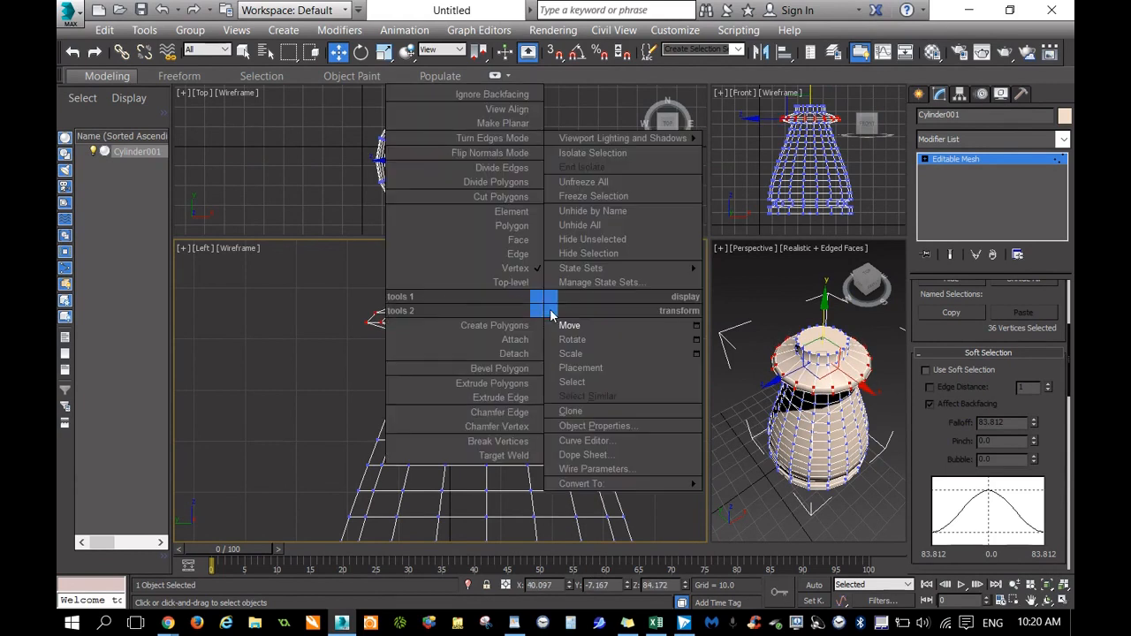
left_click(579, 352)
right_click(866, 534)
left_click_drag(820, 382, 819, 408)
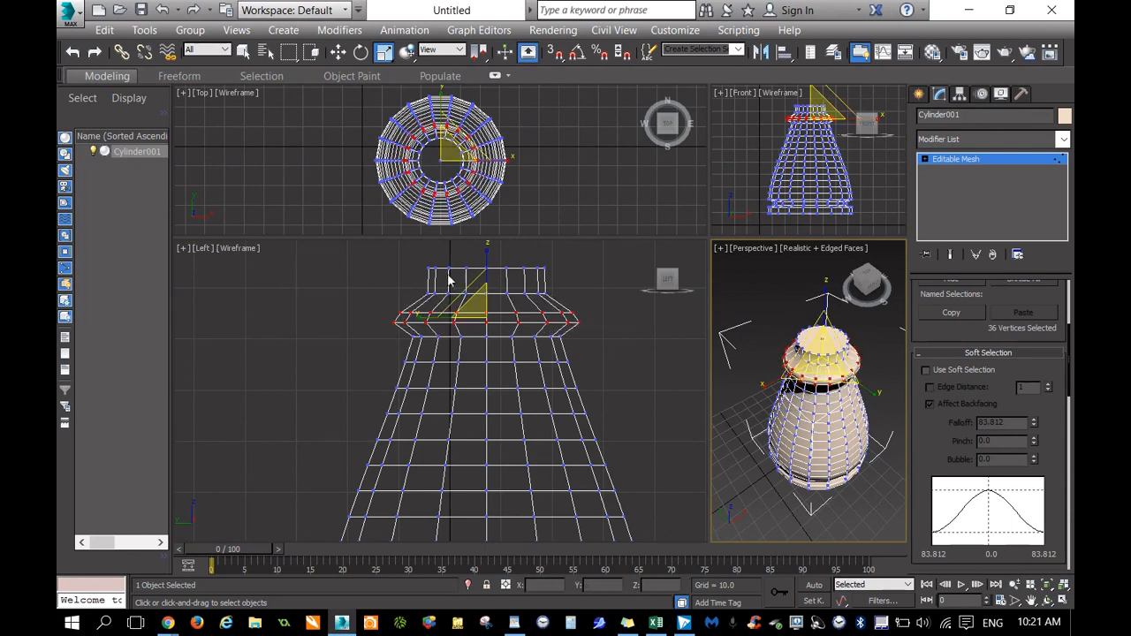
Step: Select the two topmost vertex rows in the Left viewport and lower them toward the rim to a Z of about 89.6
left_click_drag(412, 257, 583, 302)
right_click(582, 301)
left_click(588, 308)
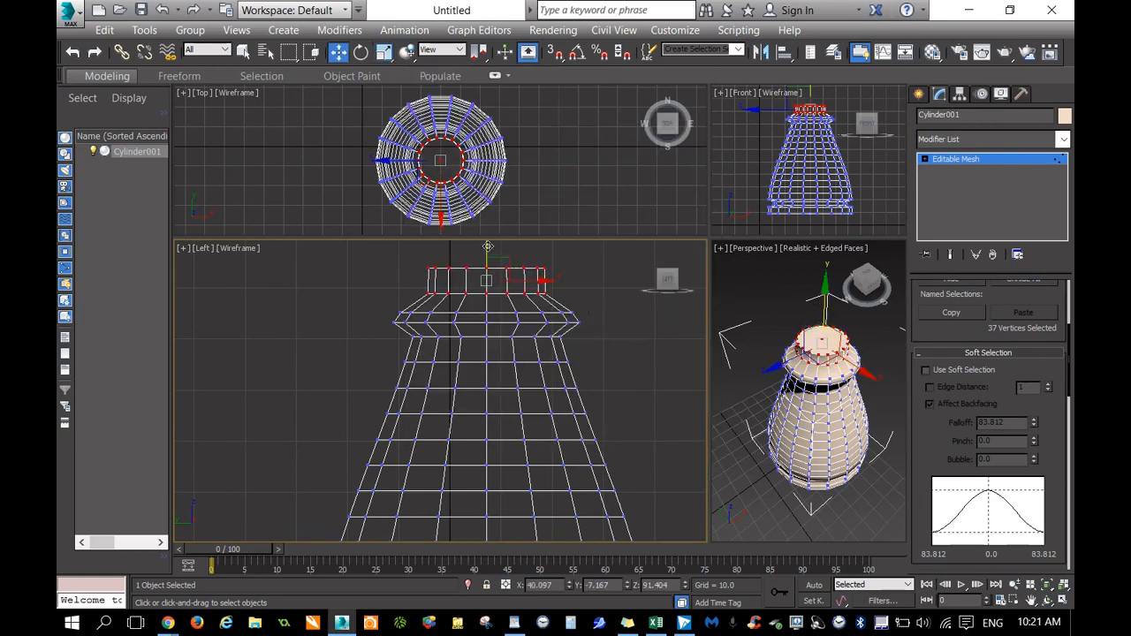
left_click_drag(488, 255, 488, 263)
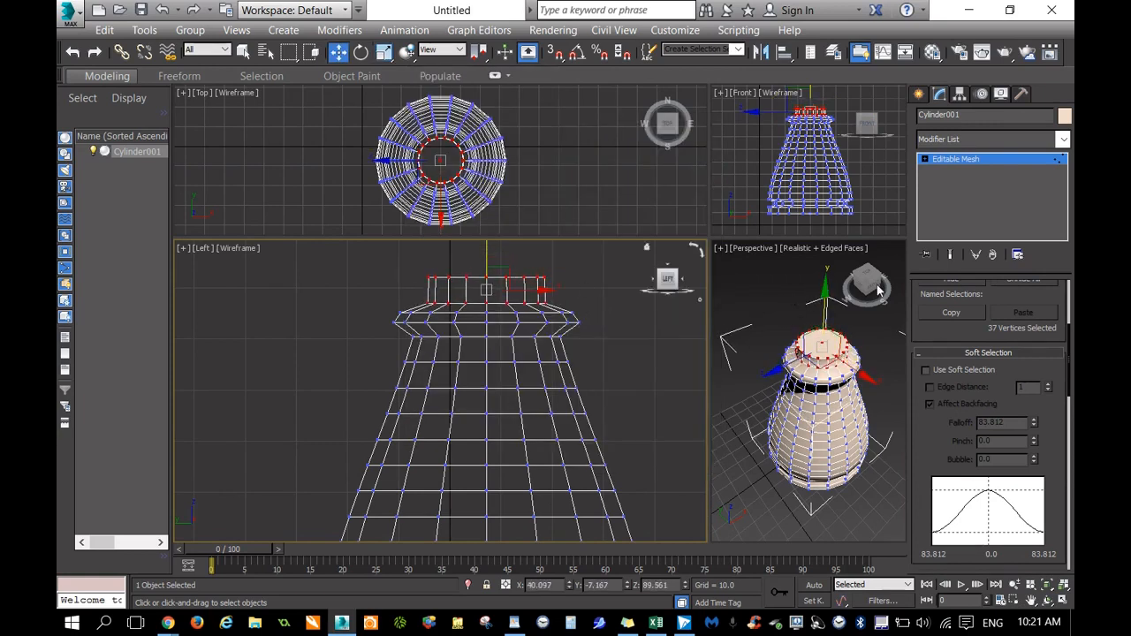
left_click_drag(875, 290, 856, 270)
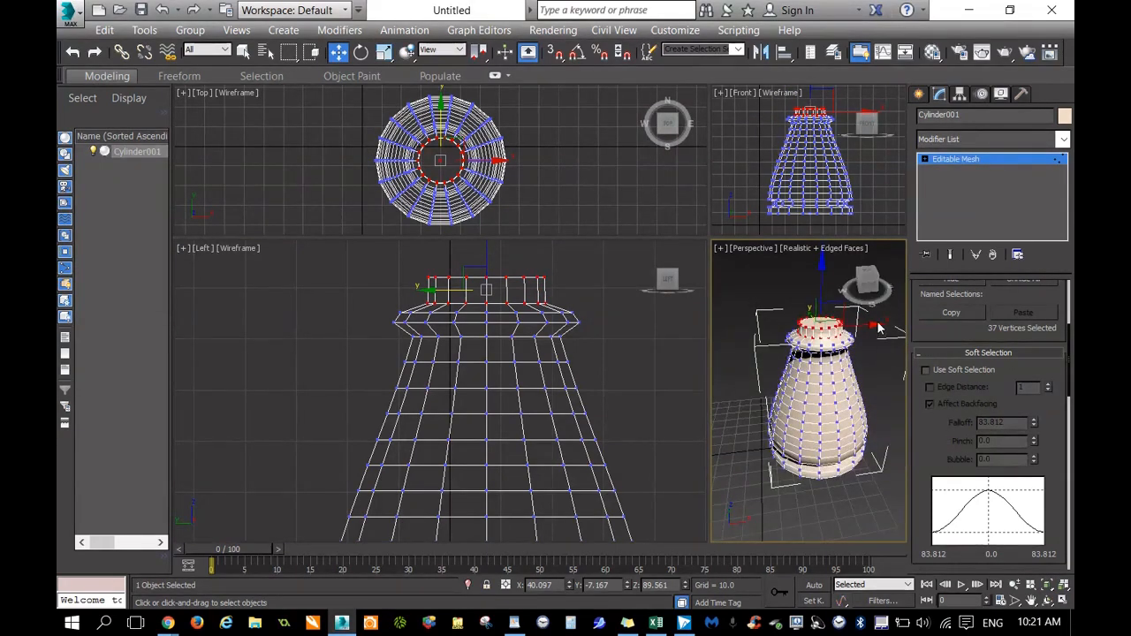
left_click(864, 281)
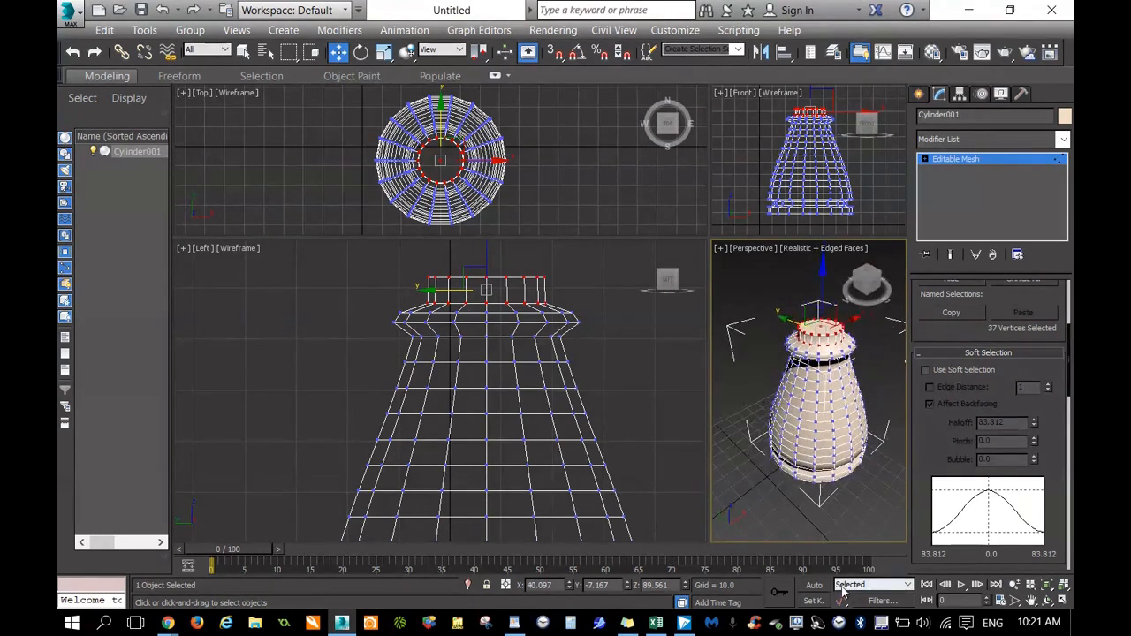
left_click(683, 624)
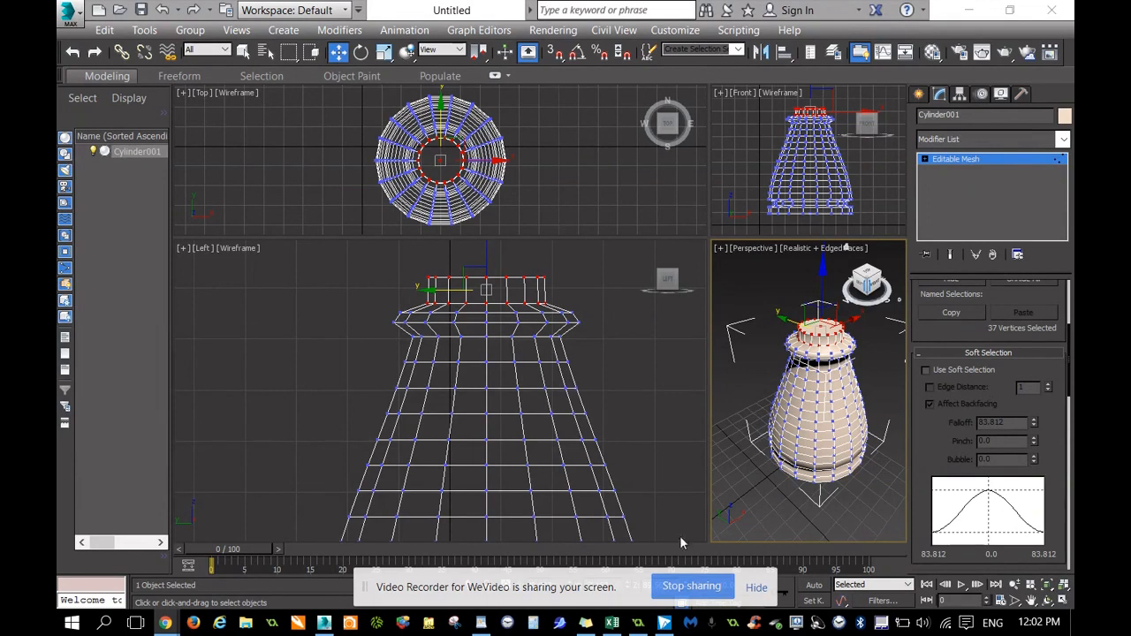
left_click(757, 588)
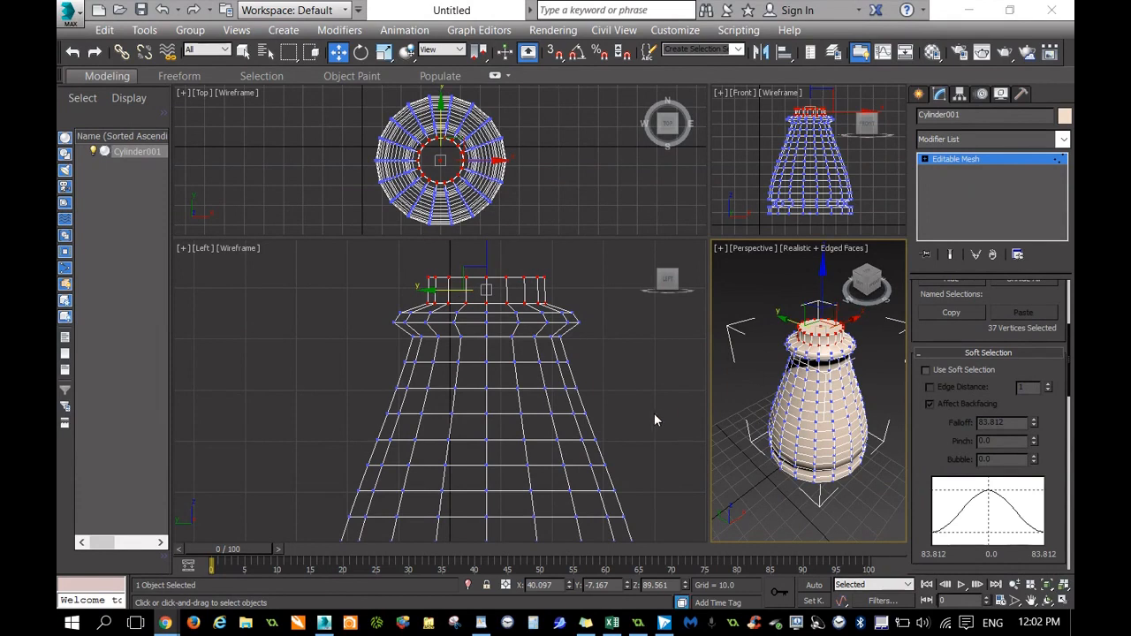
Step: Leave vertex editing and resize the four viewports to give the Perspective and Front views more room
left_click(921, 95)
scroll(840, 455, "down", 5)
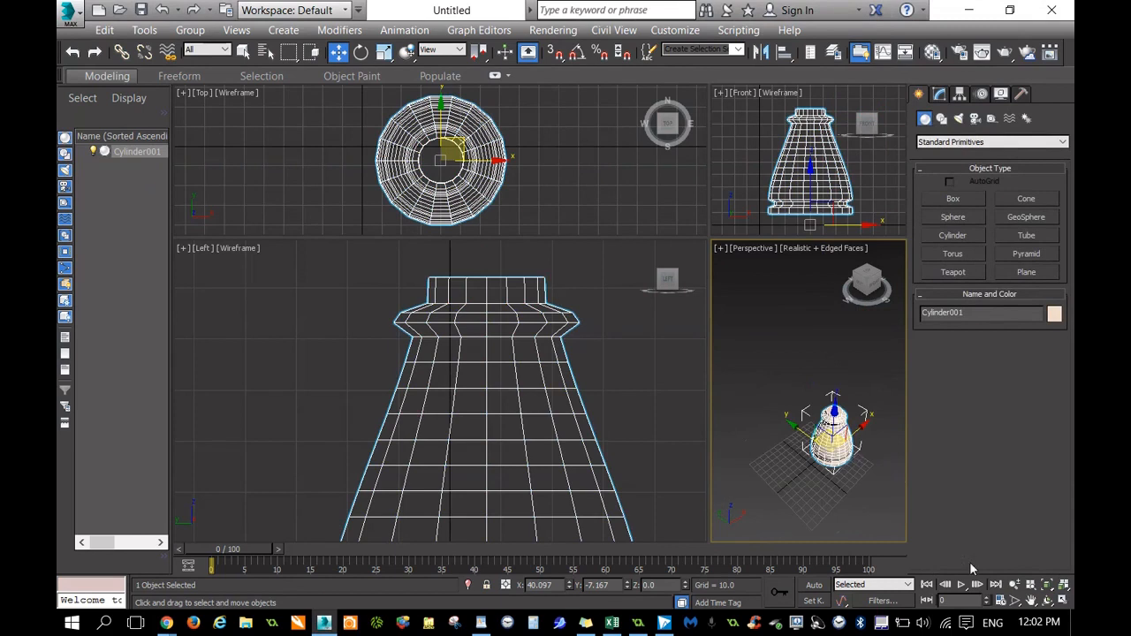
left_click_drag(707, 238, 570, 308)
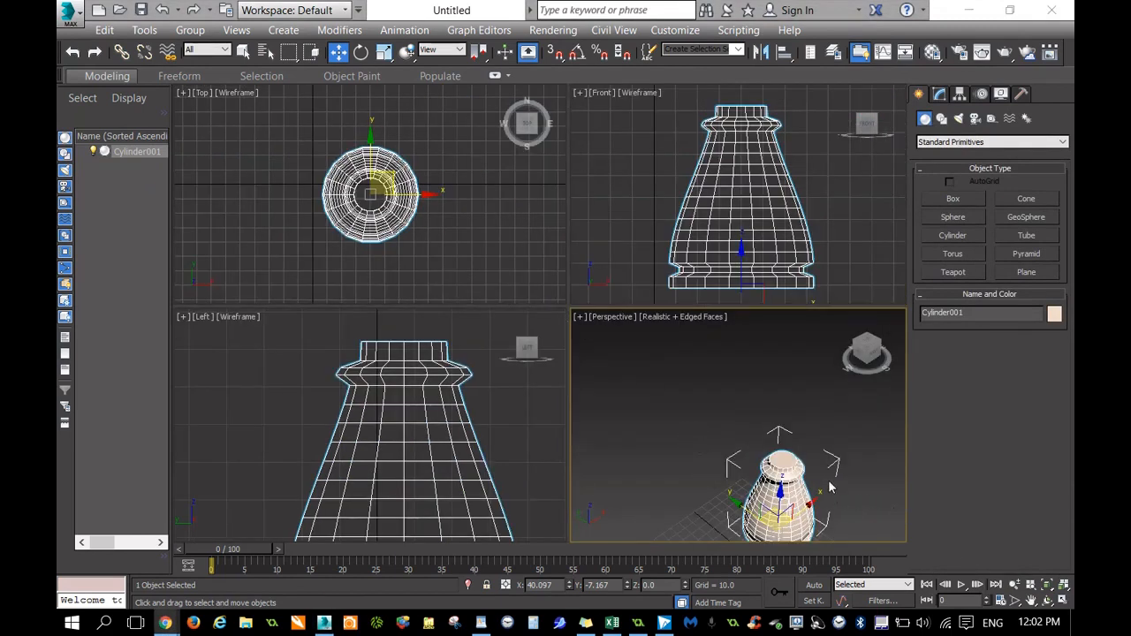
left_click(1030, 600)
left_click_drag(849, 518, 854, 429)
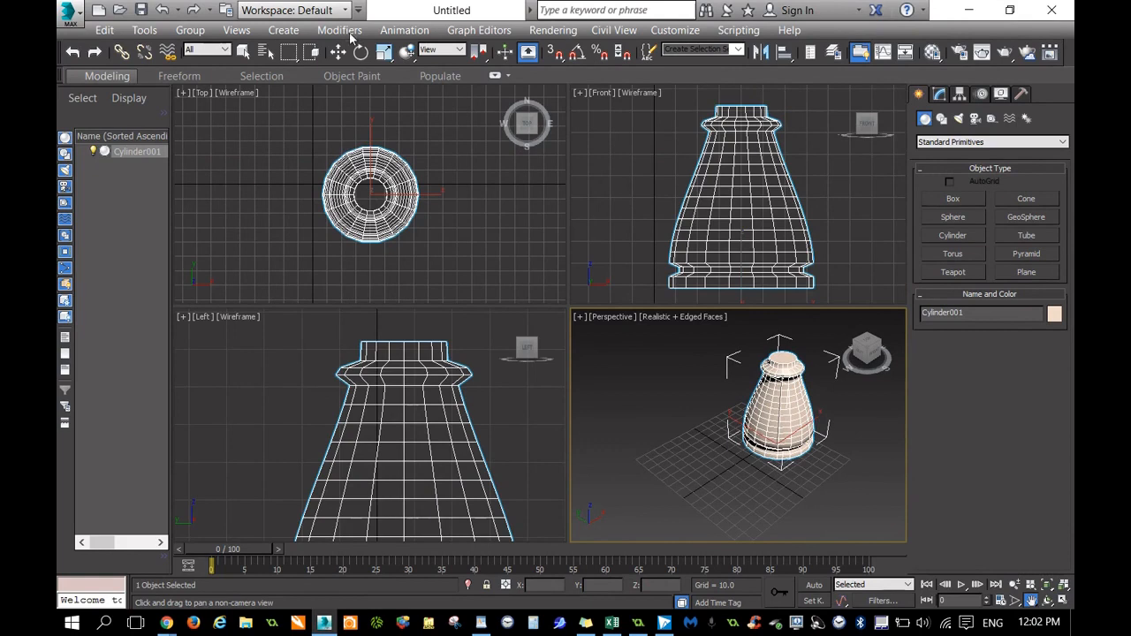
Step: Create a standard primitive sphere with a radius of about 26.4 beside the bottle in the Perspective viewport
left_click(284, 30)
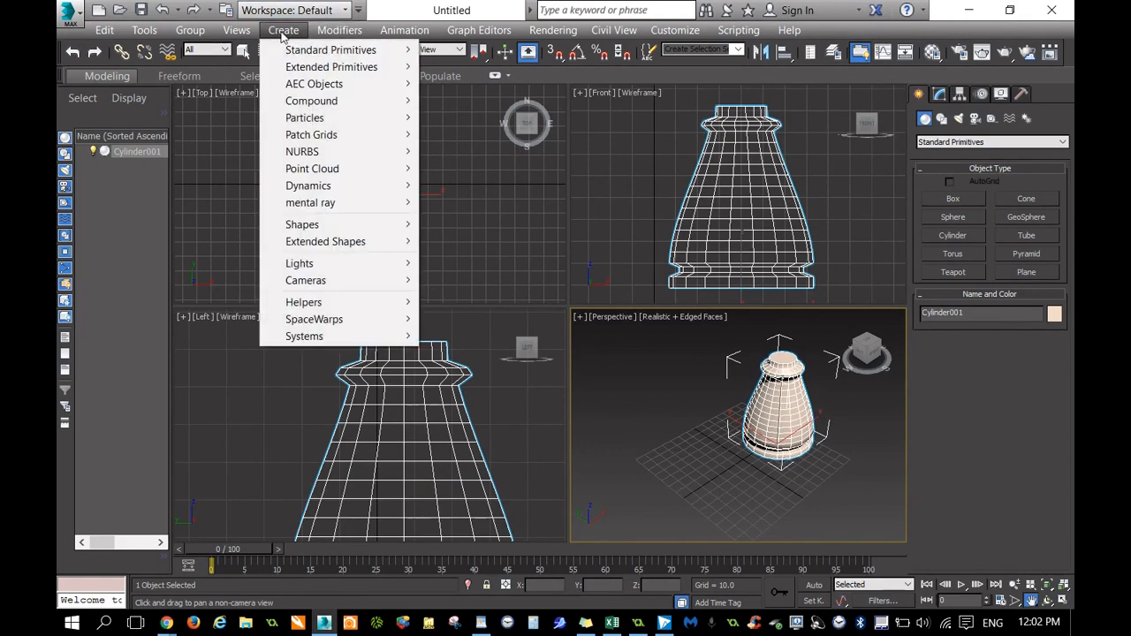
mouse_move(289, 51)
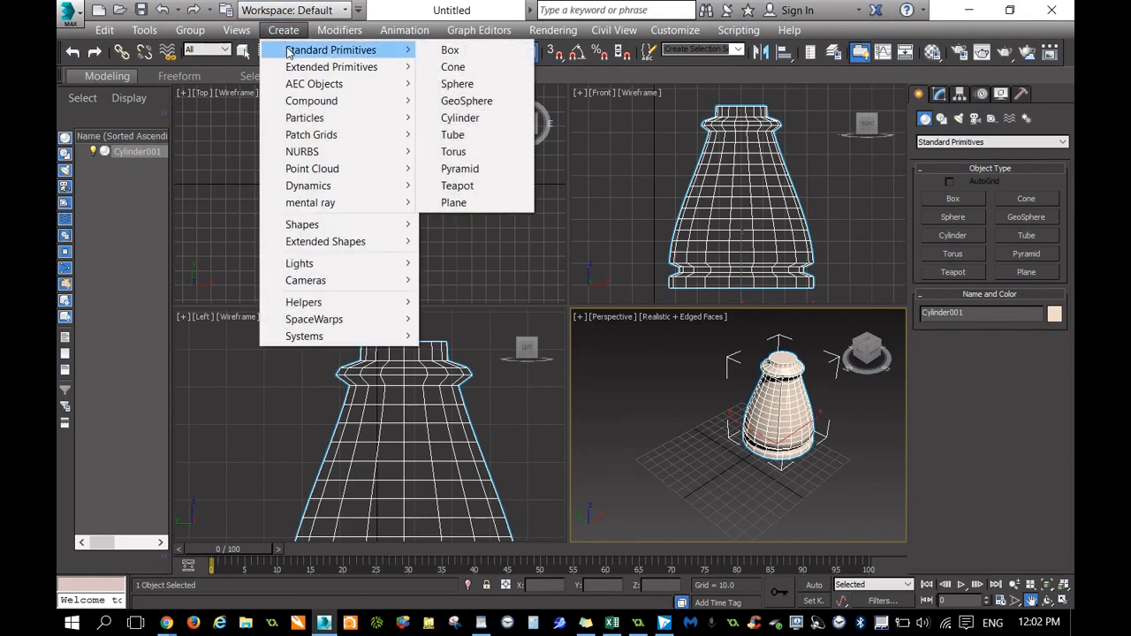
left_click(478, 84)
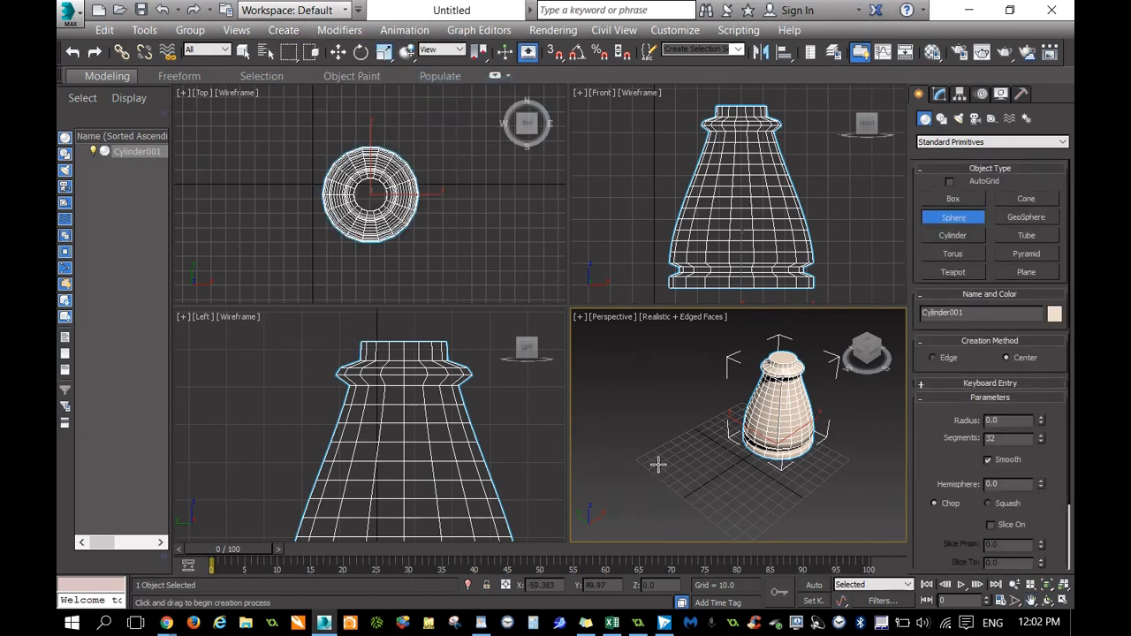
left_click_drag(658, 465, 683, 478)
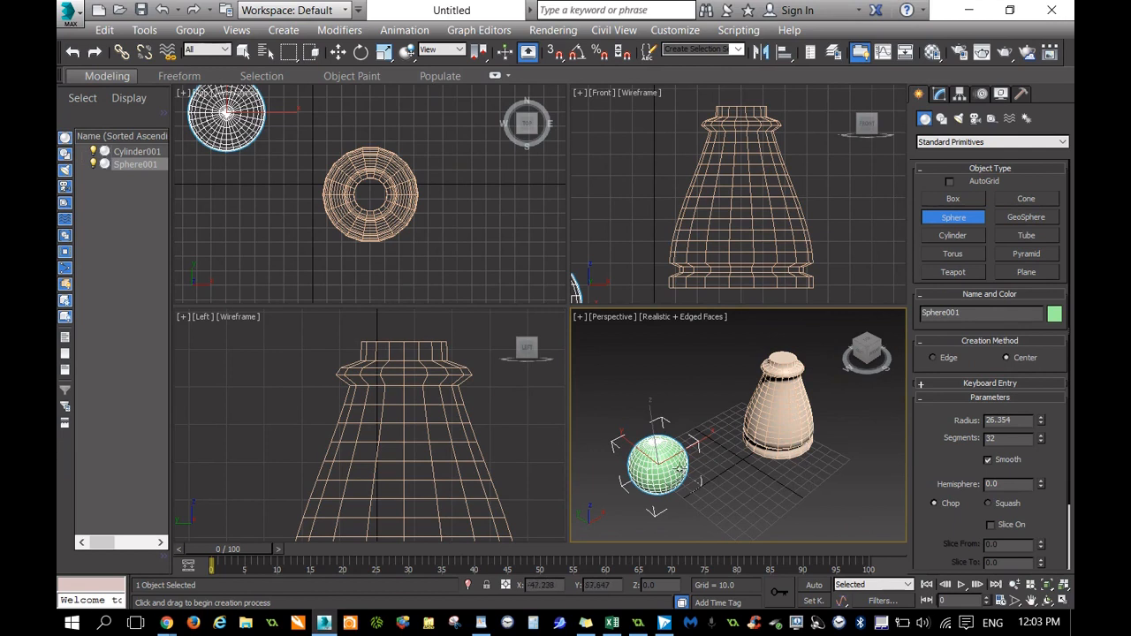
Step: Move the sphere straight up in the Front viewport, above the bottle, to a Z of about 122.8
left_click(248, 53)
left_click_drag(610, 347, 821, 511)
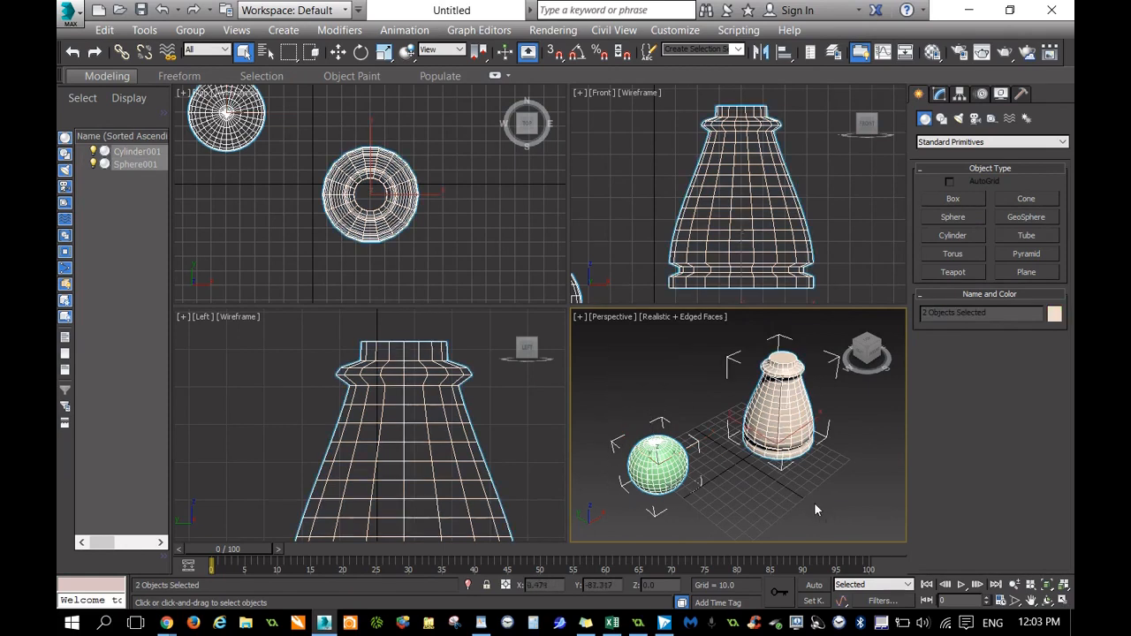
left_click(1065, 586)
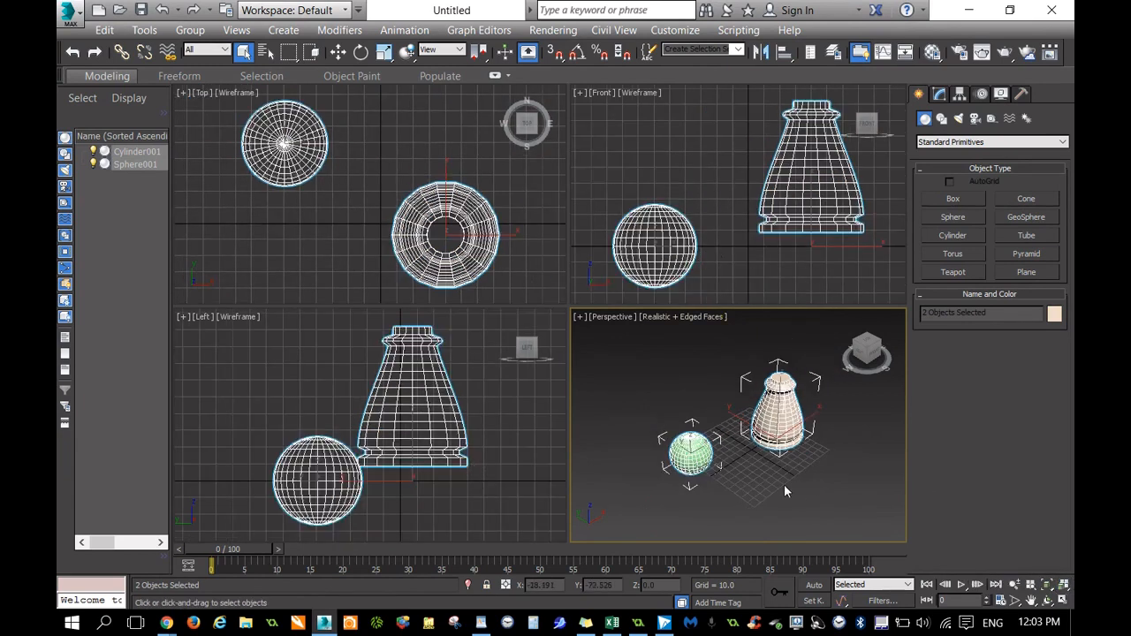
left_click(877, 486)
left_click(688, 463)
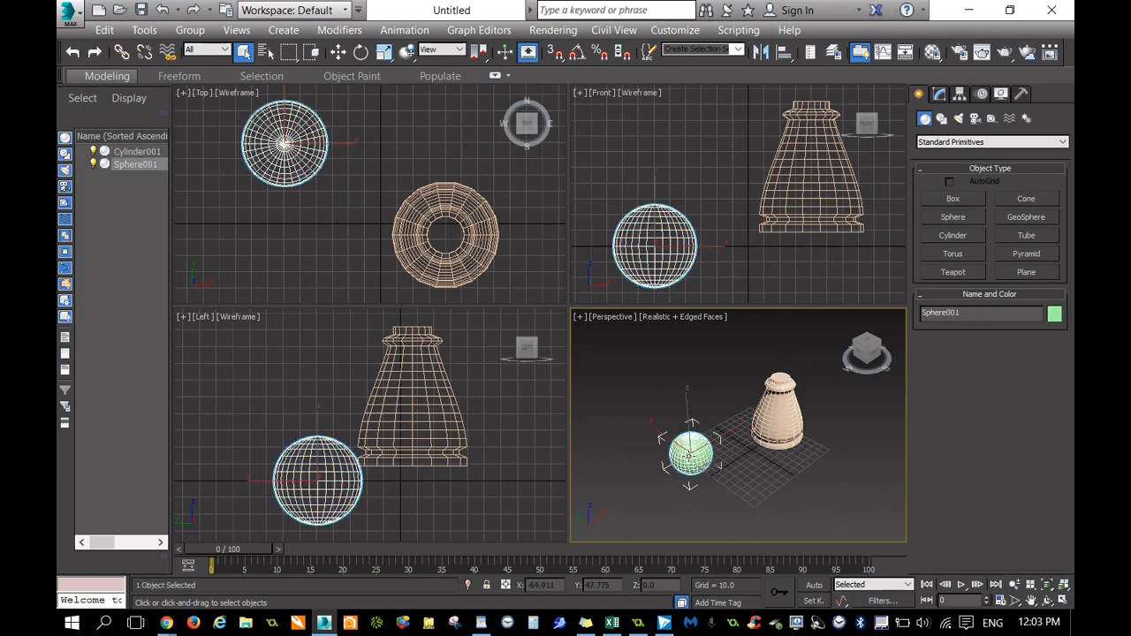
right_click(692, 433)
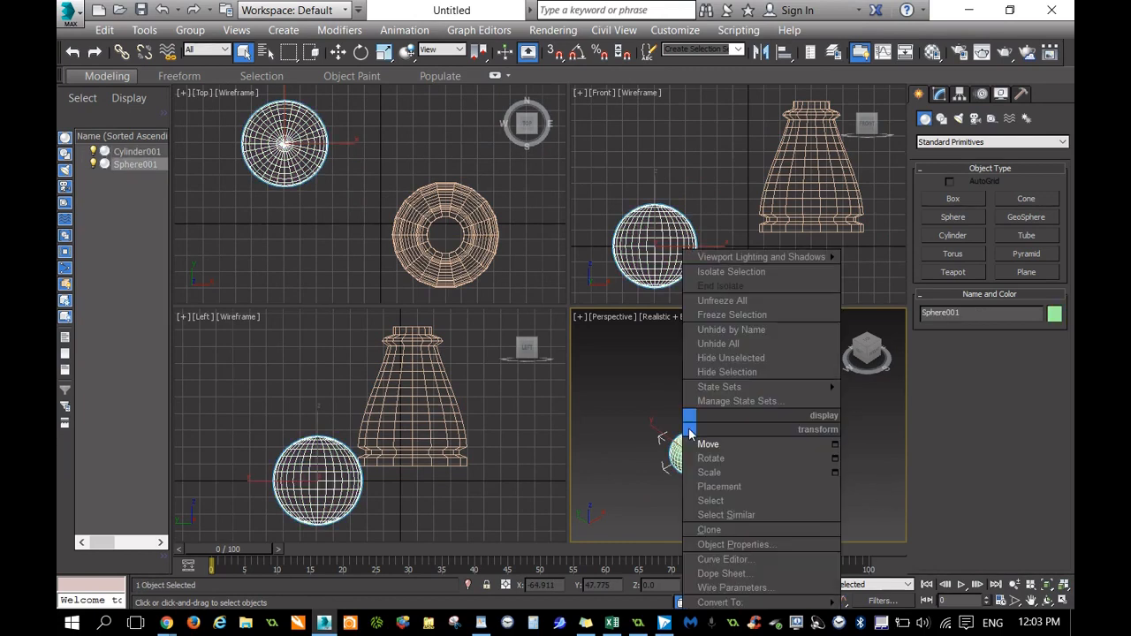
left_click(710, 472)
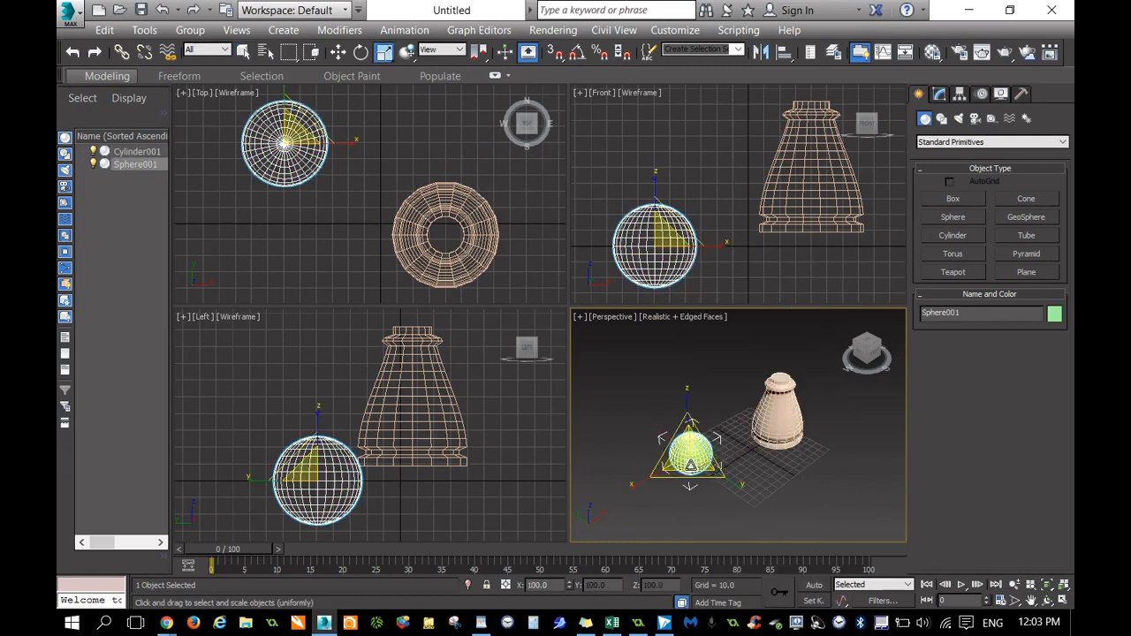
right_click(693, 428)
left_click(714, 445)
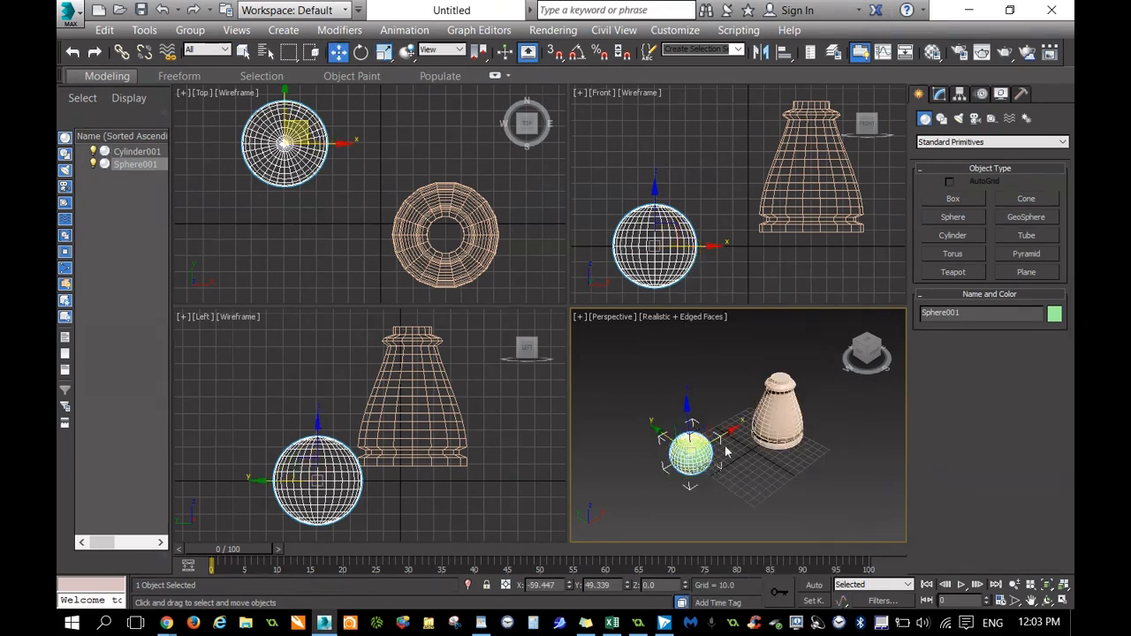
right_click(719, 182)
left_click_drag(658, 196, 702, 7)
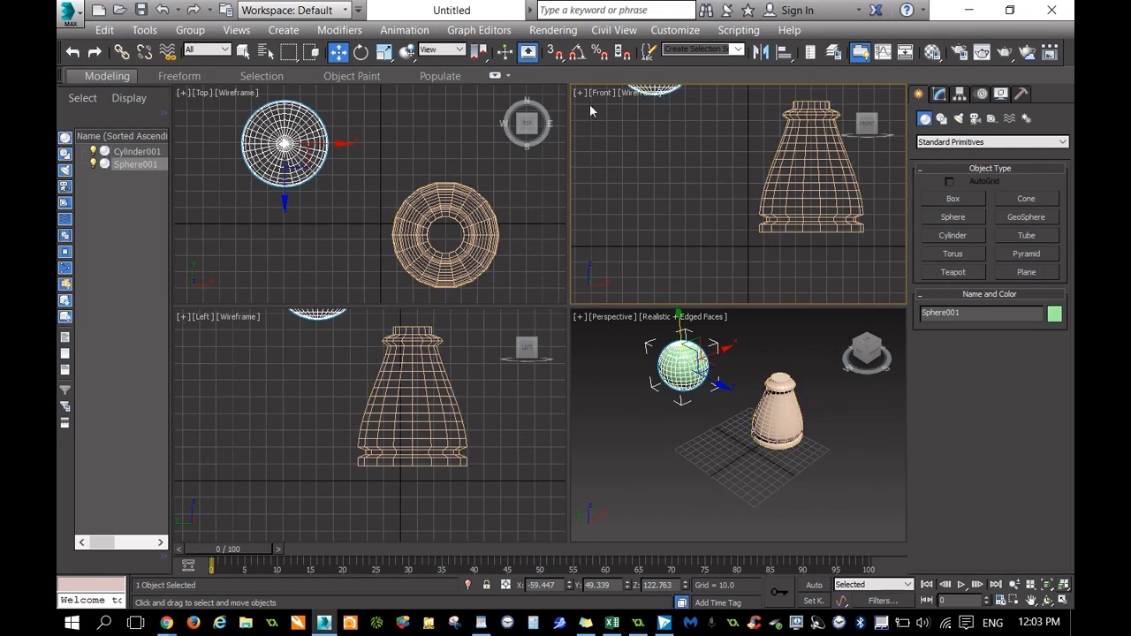
Step: Center the sphere over the bottle in the Top viewport, at about X 39.0 and Y -5.0
right_click(403, 141)
left_click_drag(340, 145, 495, 164)
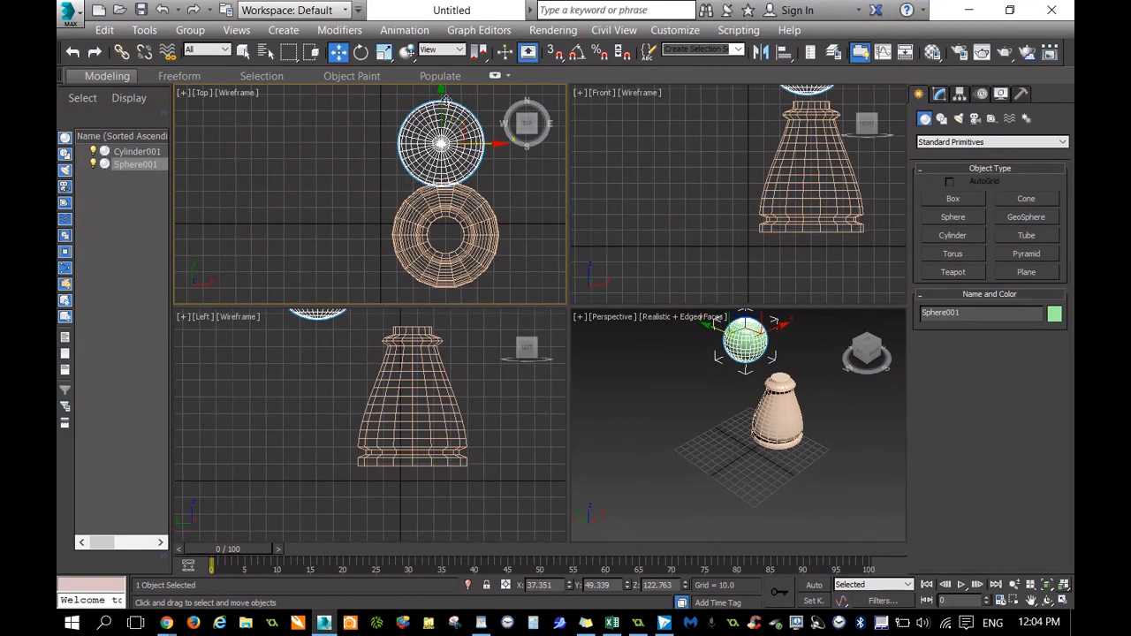
left_click_drag(442, 92, 444, 180)
left_click_drag(500, 230, 503, 230)
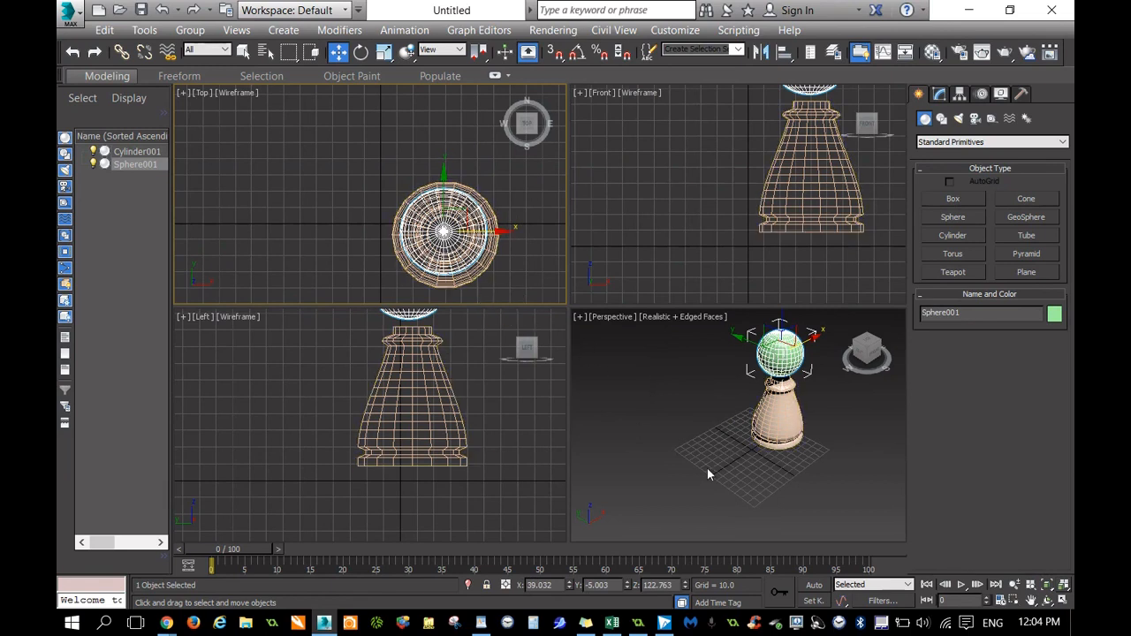
Step: Scale the sphere down uniformly to about 80.5 percent in the Perspective viewport
left_click(642, 381)
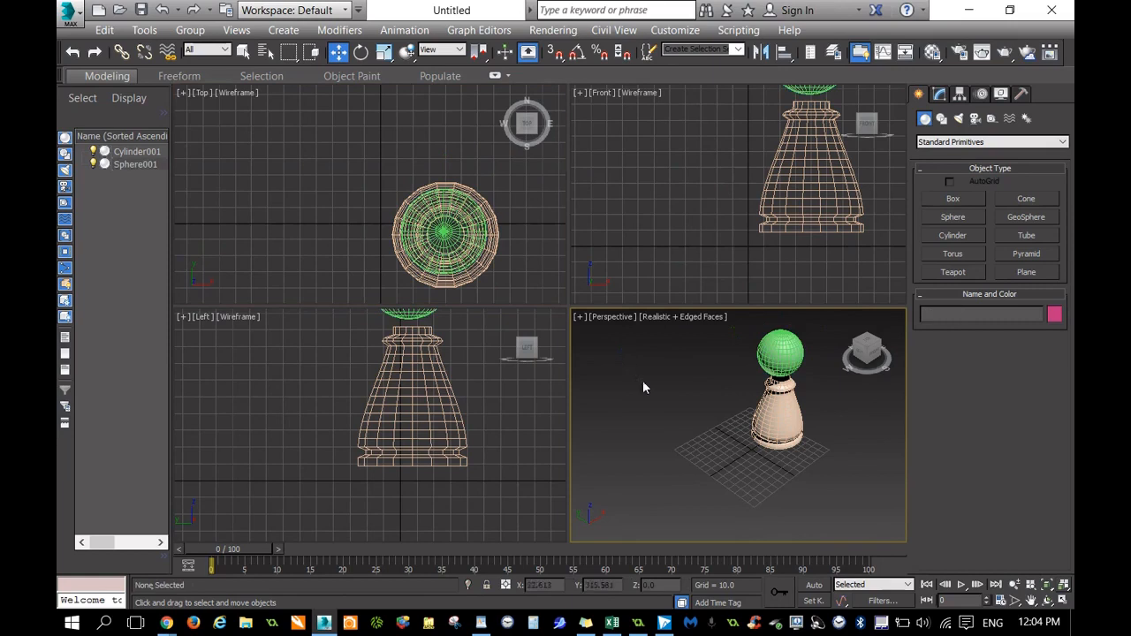
left_click_drag(616, 353, 806, 459)
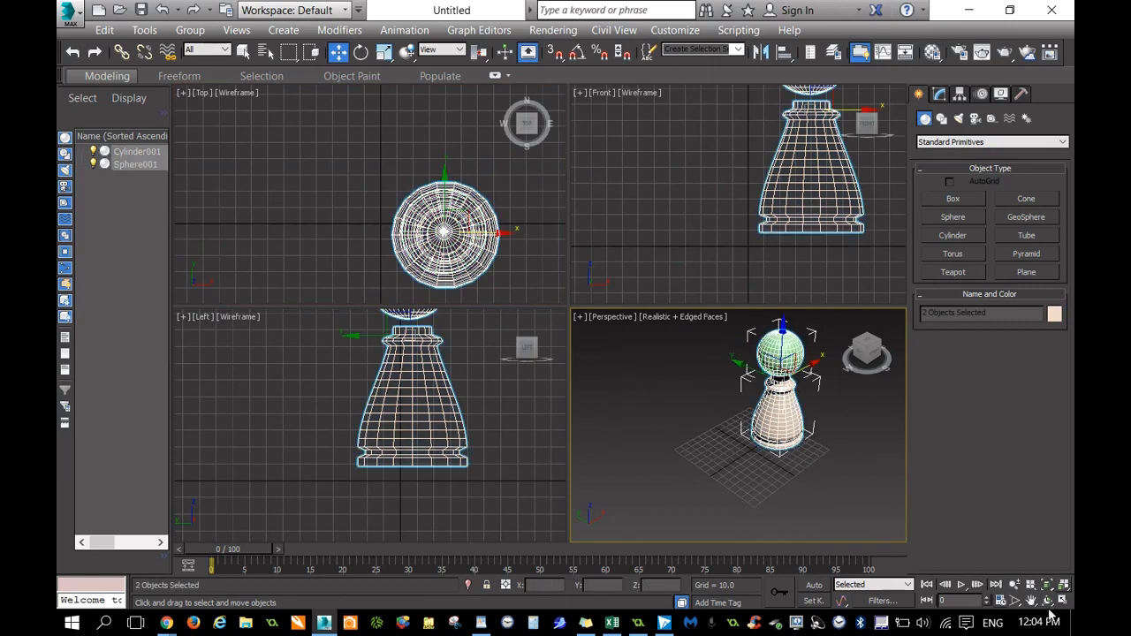
left_click(1063, 586)
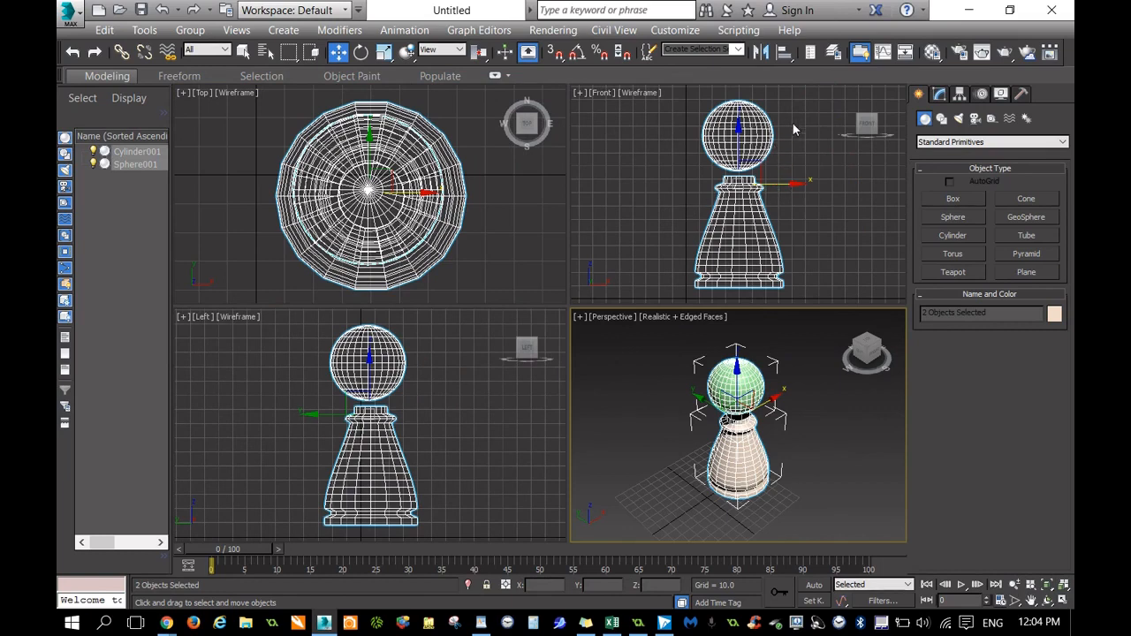
left_click(805, 394)
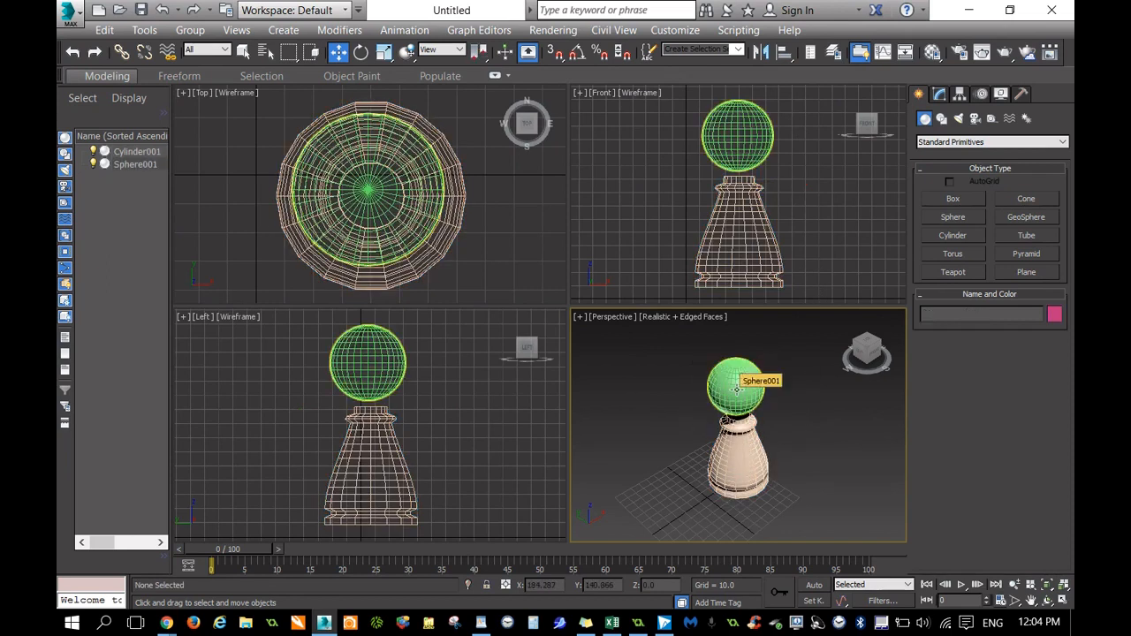
left_click(736, 389)
right_click(736, 389)
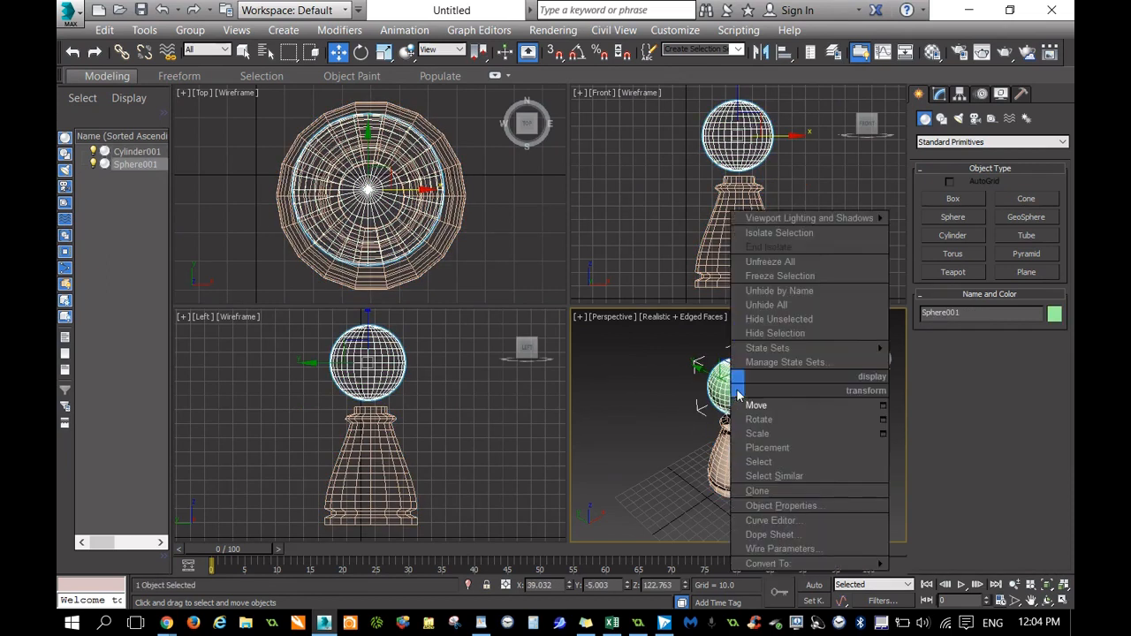
left_click(778, 437)
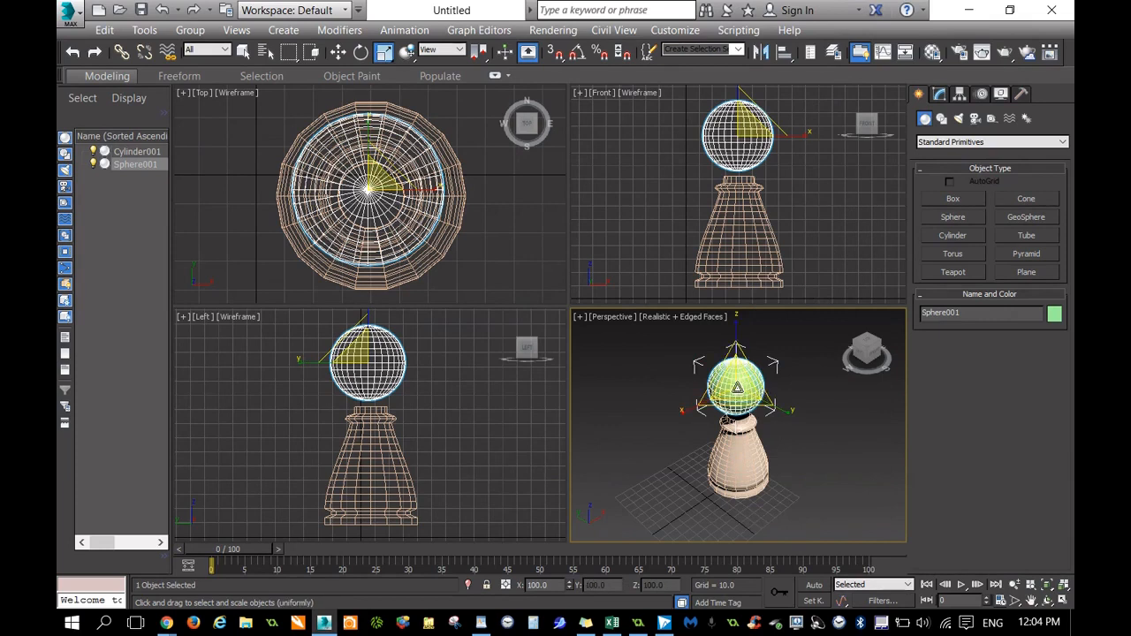
left_click_drag(747, 394, 749, 405)
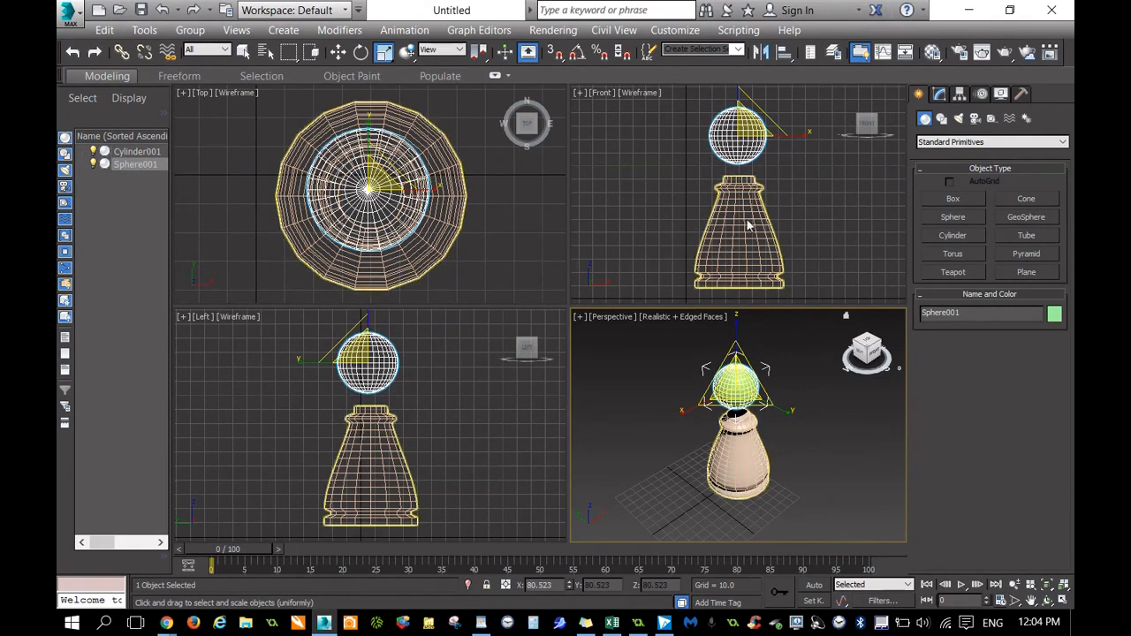
Step: Lower the sphere in the Front viewport until it touches the bottle's top, at a Z of about 112.8
scroll(747, 150, "up", 5)
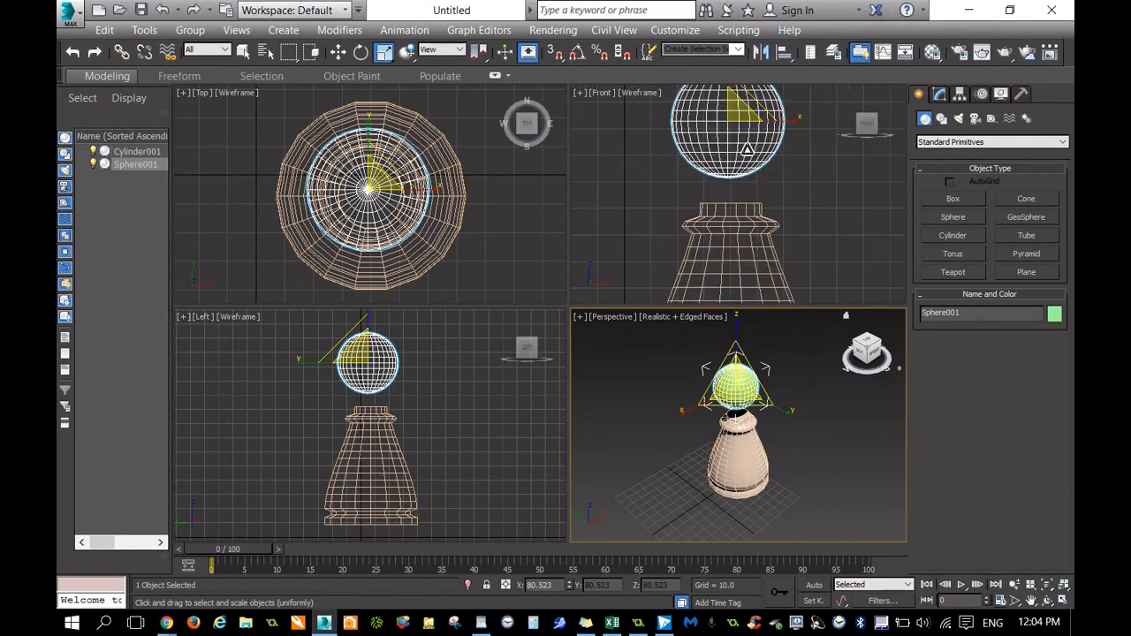
right_click(807, 174)
right_click(807, 178)
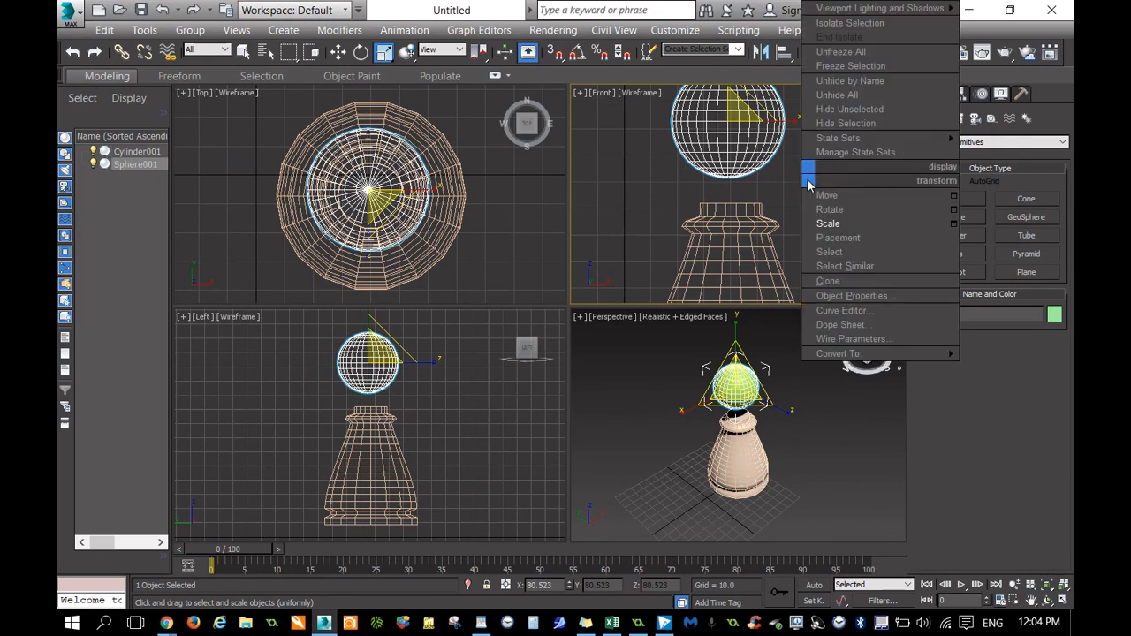
left_click(812, 191)
left_click_drag(734, 95, 732, 115)
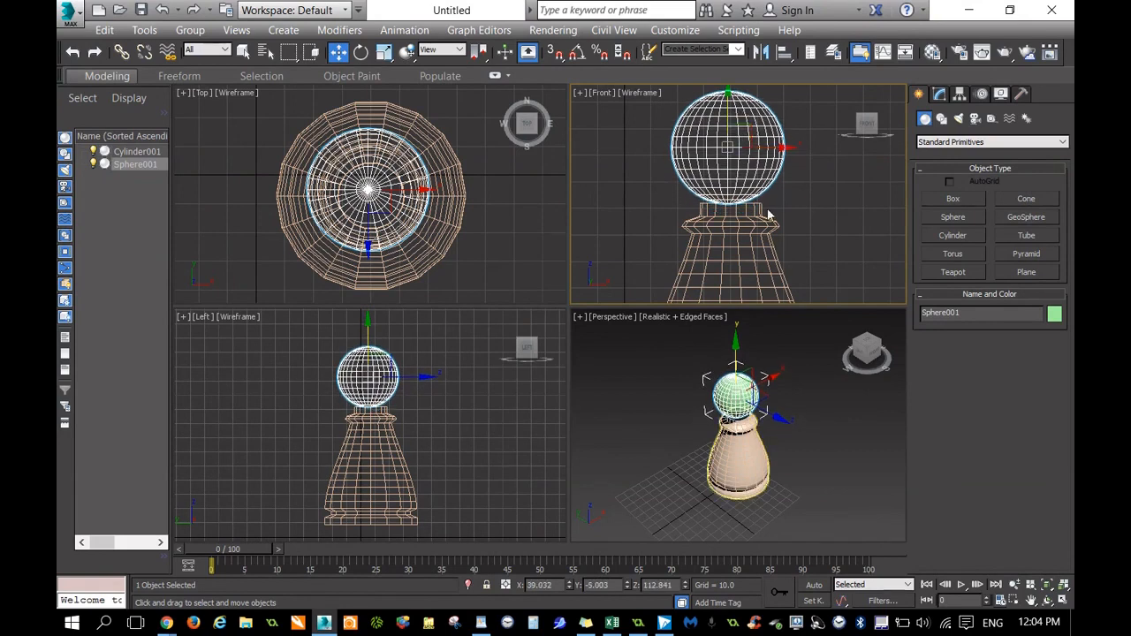
Step: Sink the sphere slightly into the bottle's neck in the maximized Front viewport, to a Z of about 109.0, and restore the four-viewport layout
left_click(1064, 602)
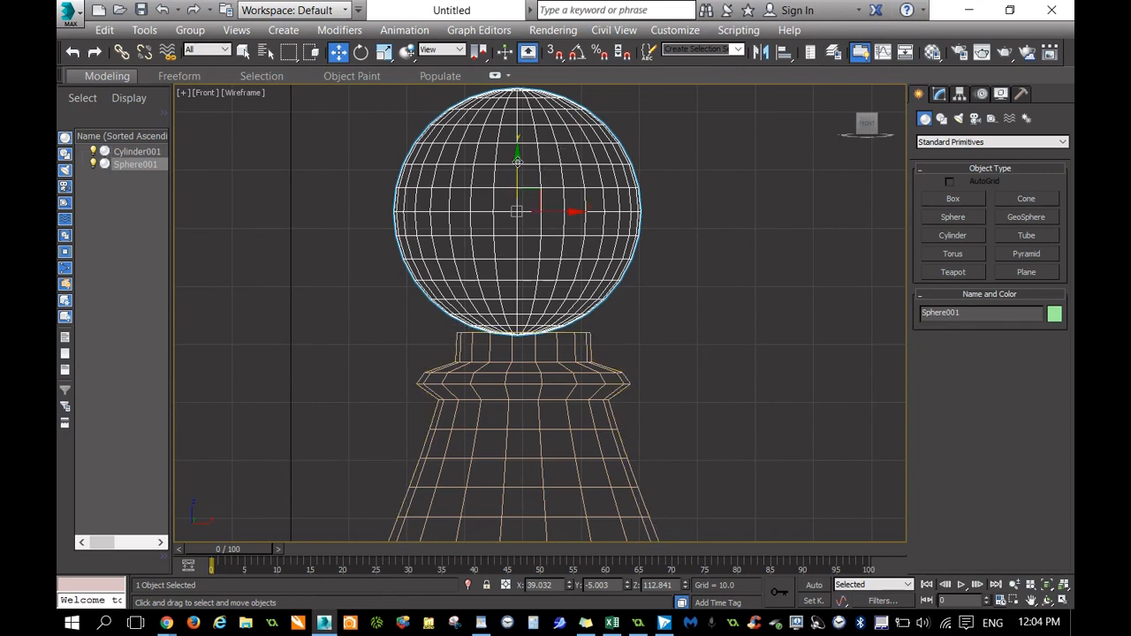
left_click_drag(518, 161, 521, 183)
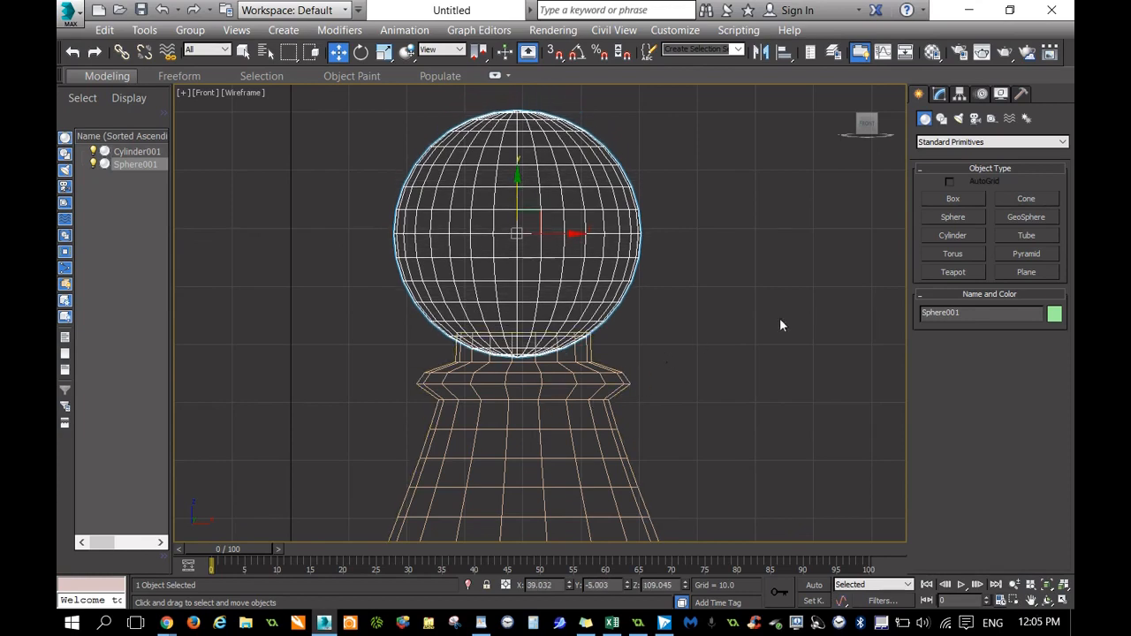
left_click(1066, 603)
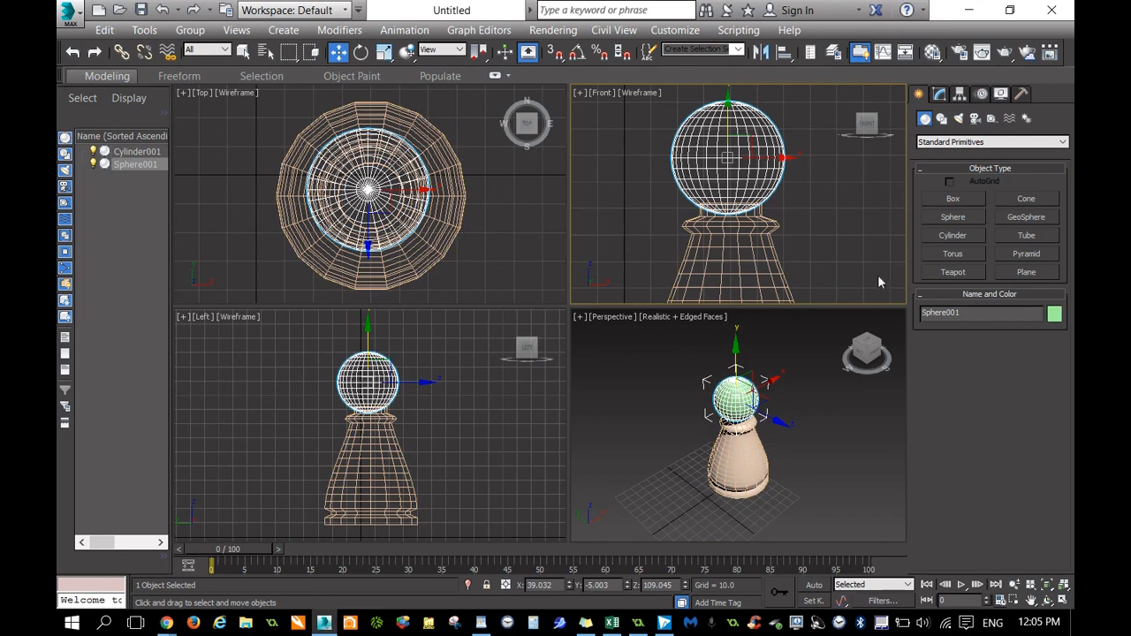
Step: Align the bottle-shaped cylinder to the sphere in the Front viewport, center to center, on the X and Z positions only
left_click(754, 271)
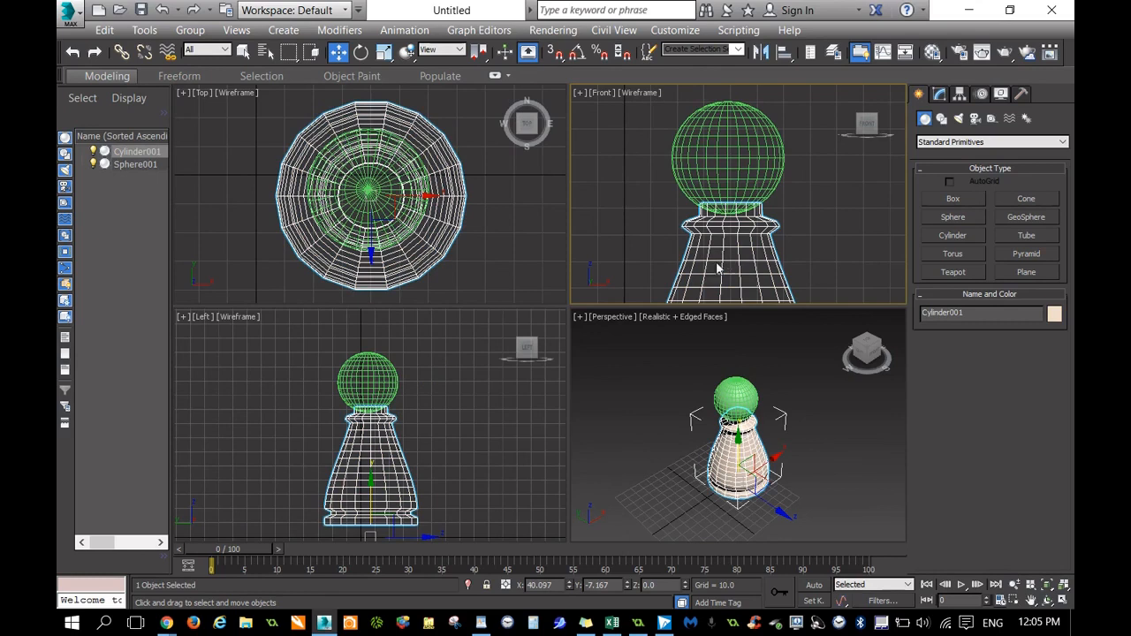
left_click(782, 53)
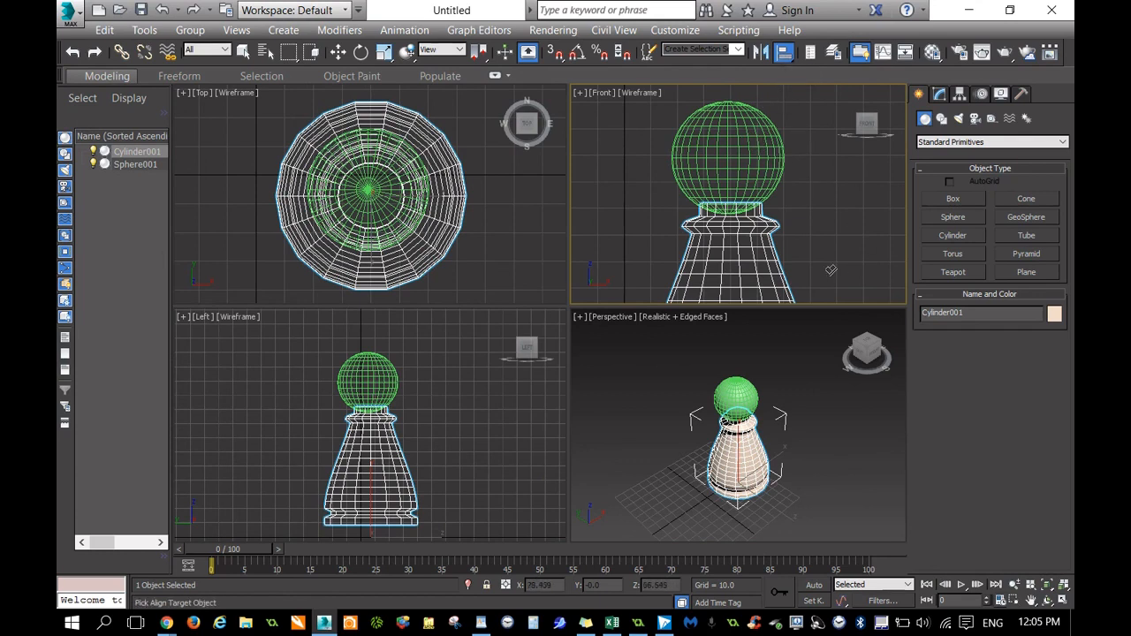
left_click(766, 152)
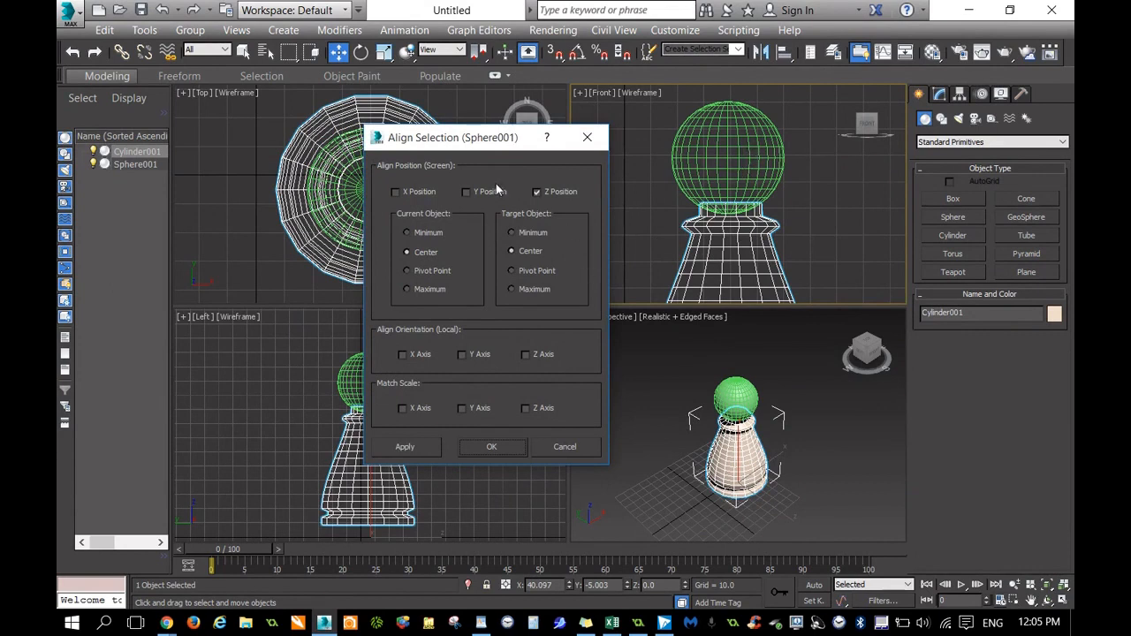
left_click_drag(470, 143, 922, 121)
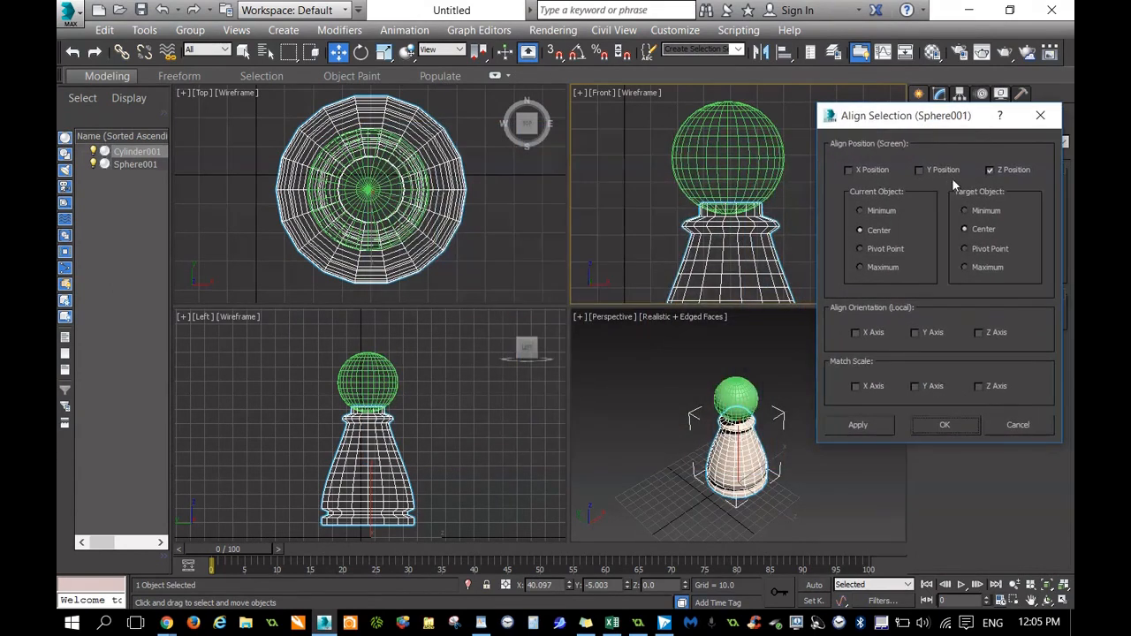
left_click(990, 171)
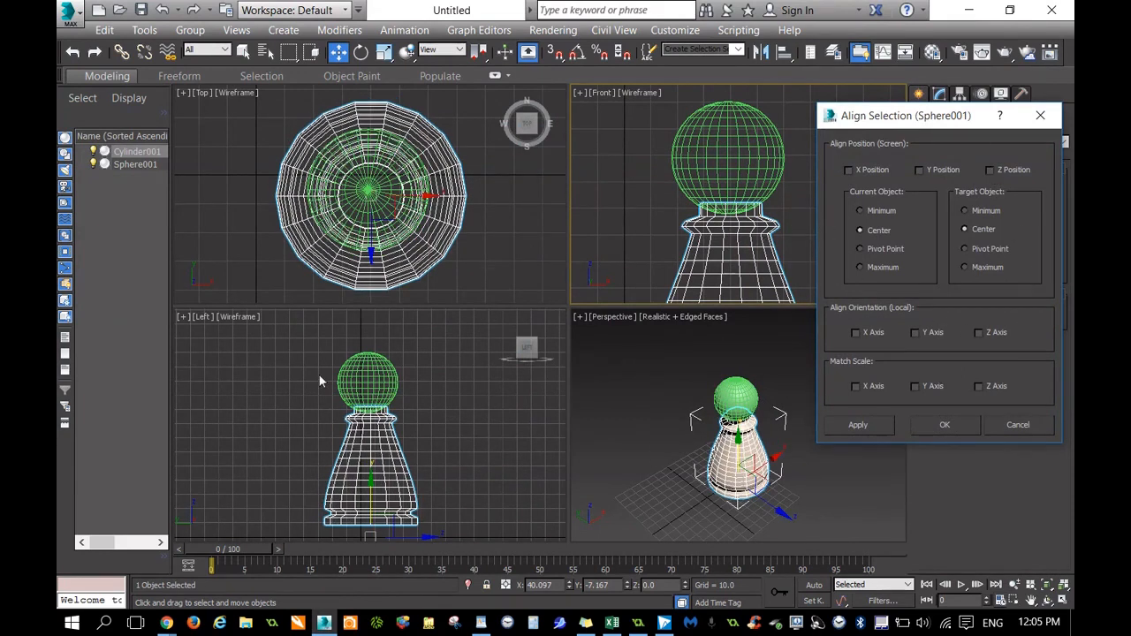
left_click(849, 170)
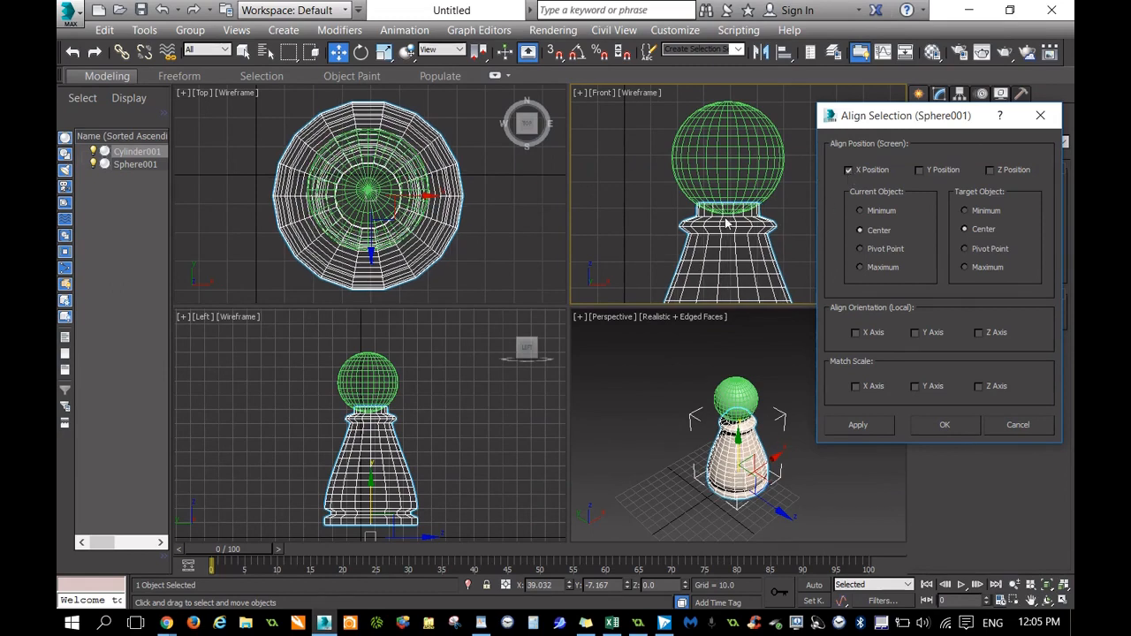
left_click(849, 171)
left_click(920, 171)
left_click(920, 171)
left_click(990, 170)
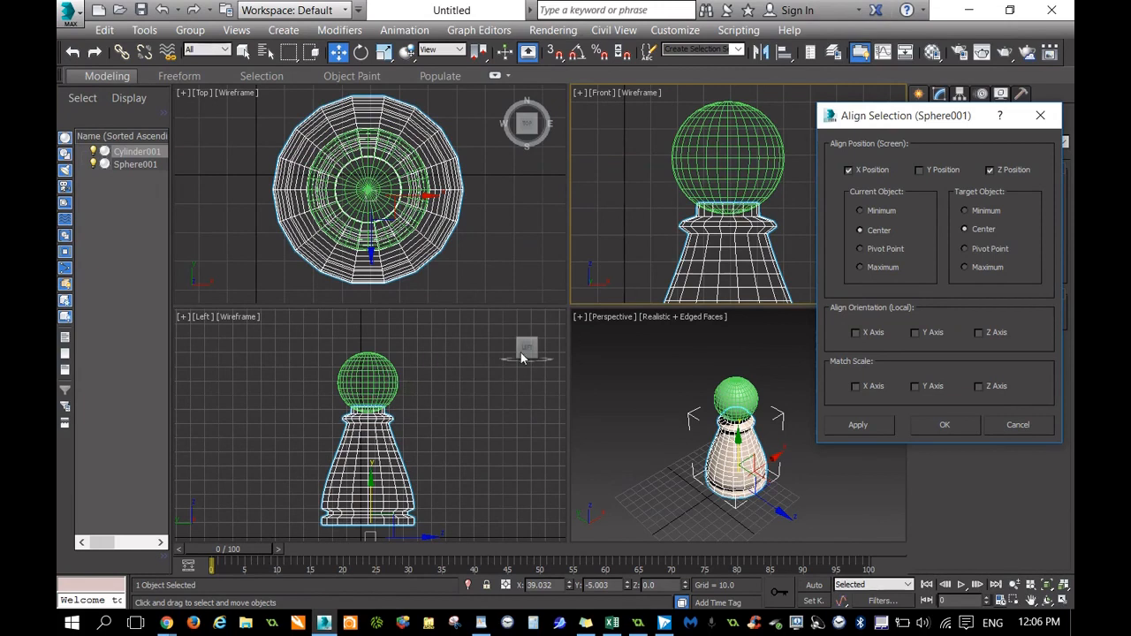
left_click(942, 425)
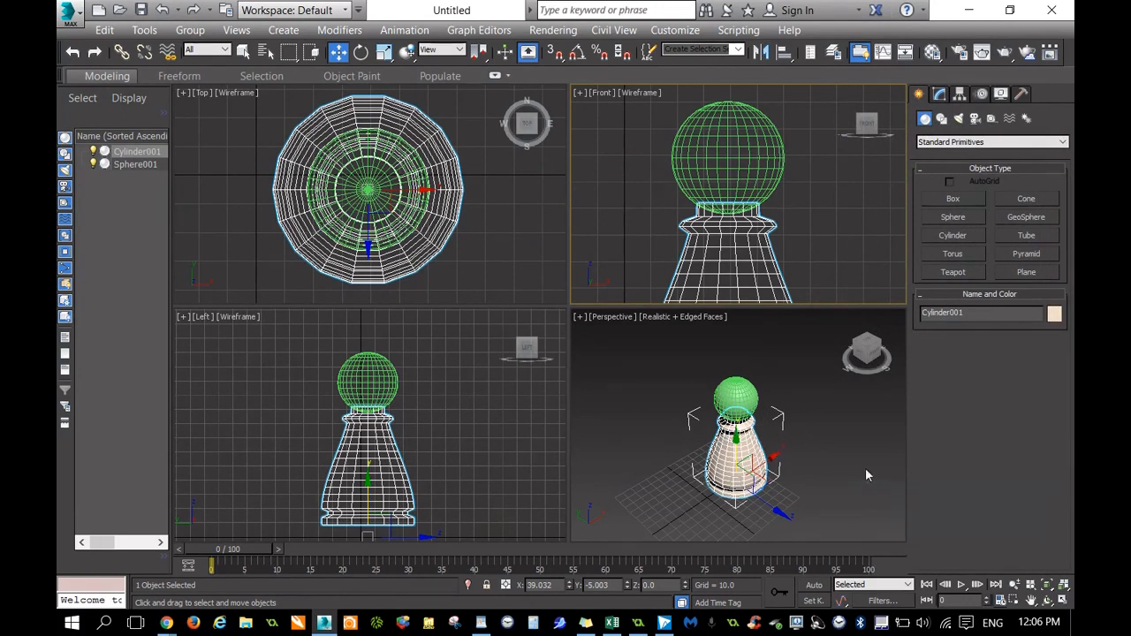
Step: Join the sphere to the bottle-shaped cylinder with a ProBoolean Union, leaving the merged object deselected
left_click(743, 462)
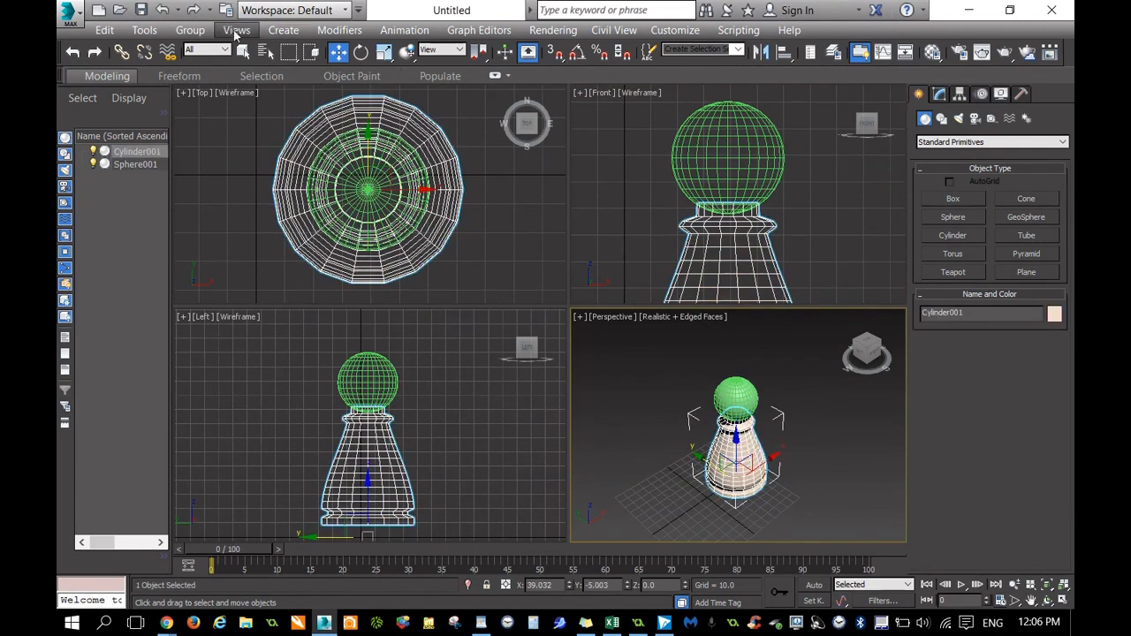
left_click(283, 30)
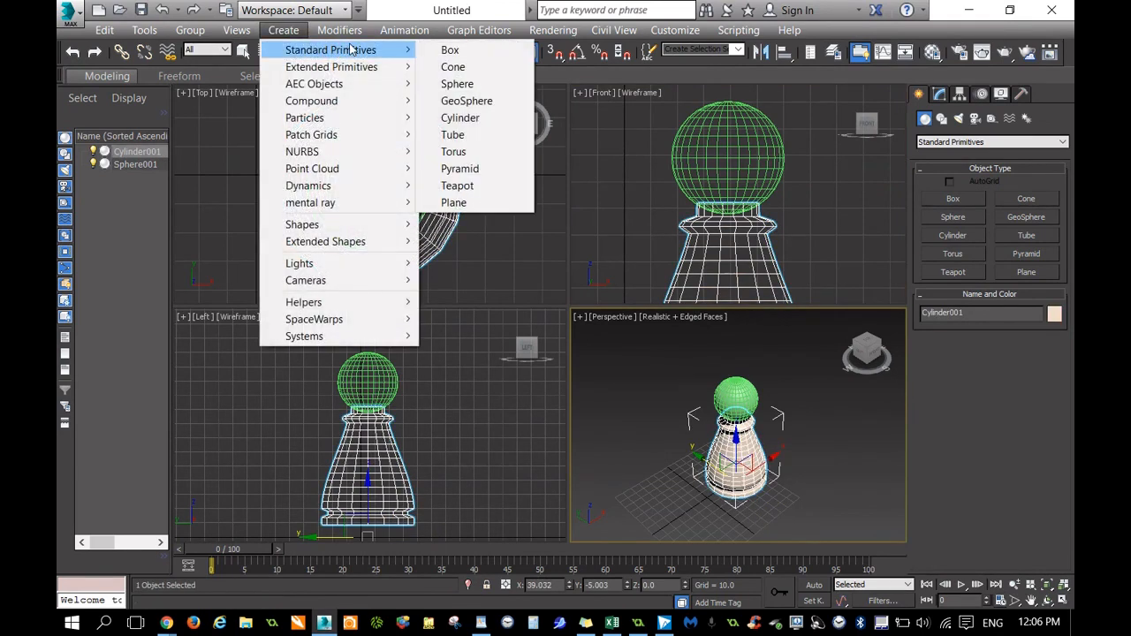
mouse_move(343, 101)
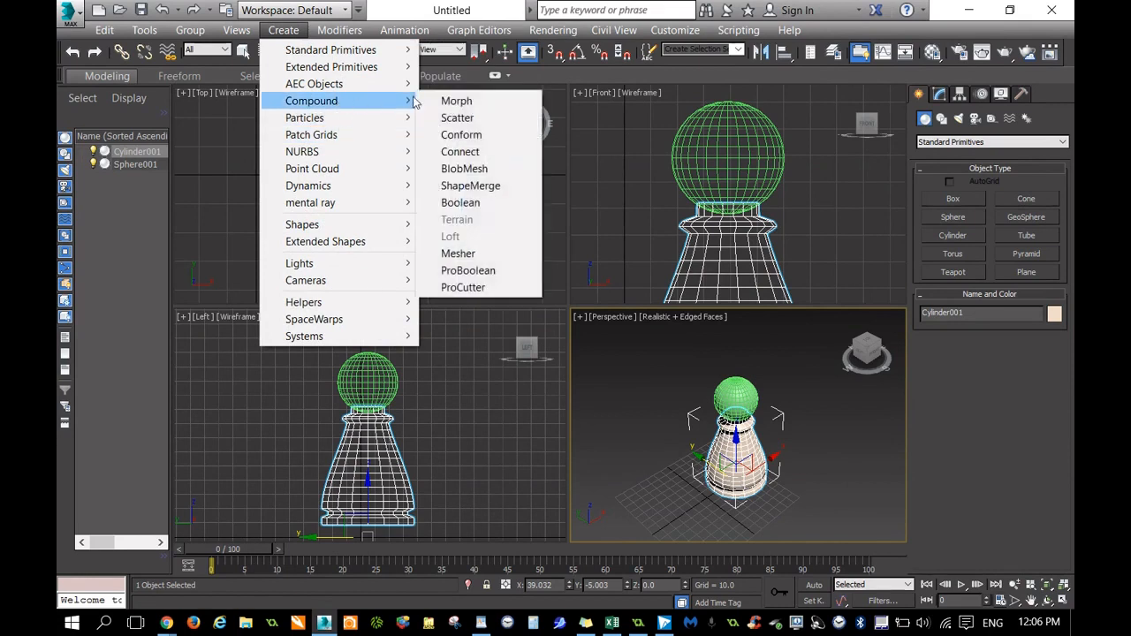
left_click(483, 273)
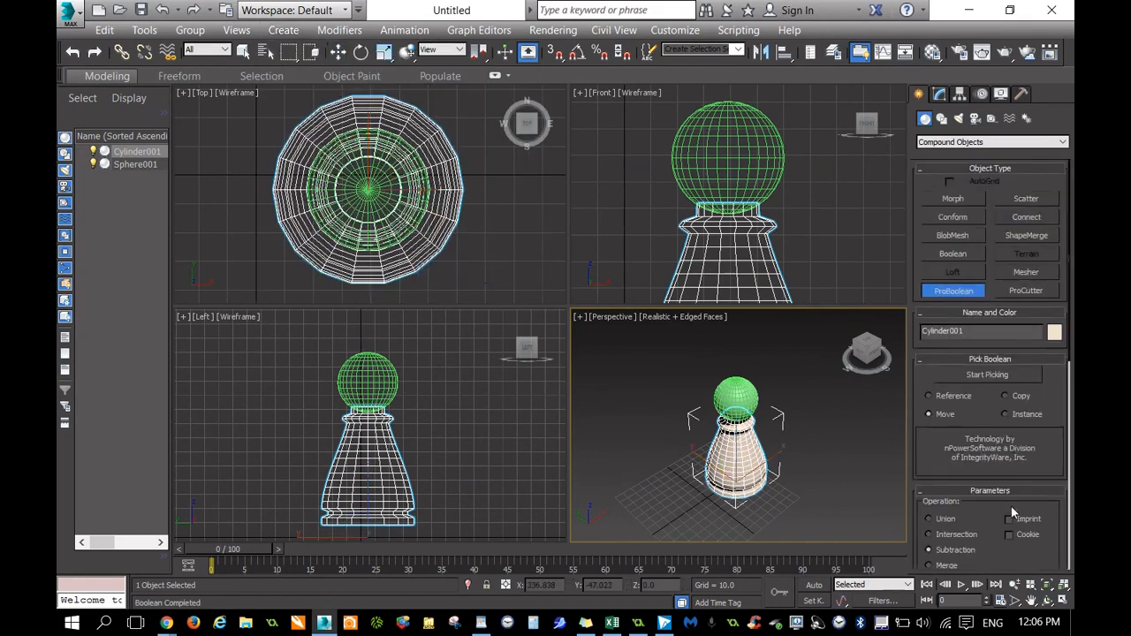
left_click_drag(1003, 561, 1007, 491)
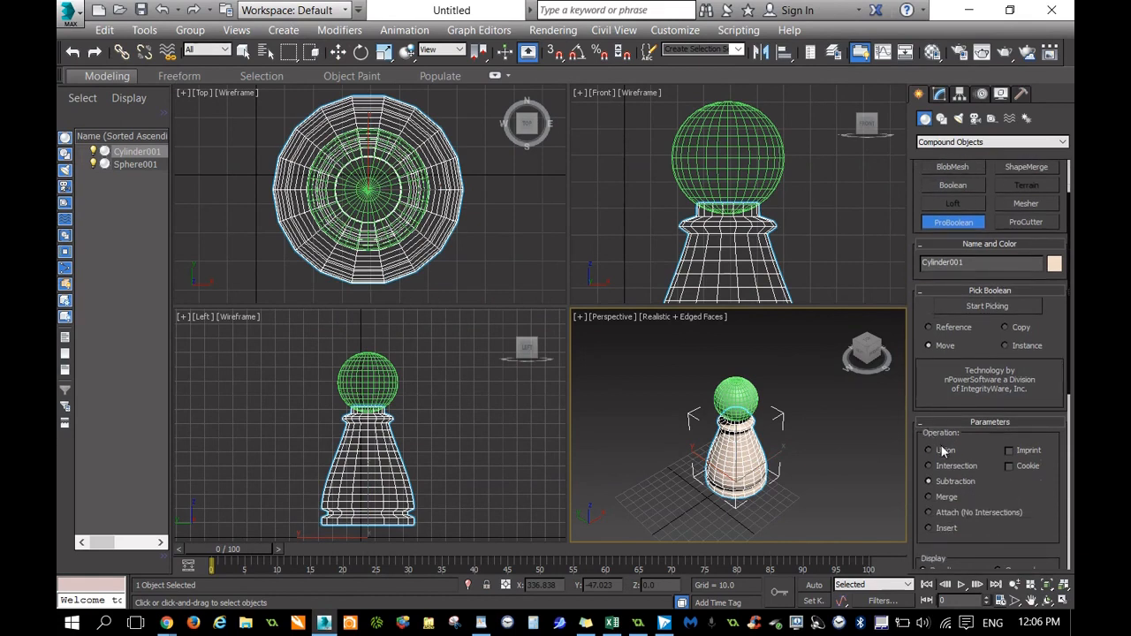
left_click(980, 305)
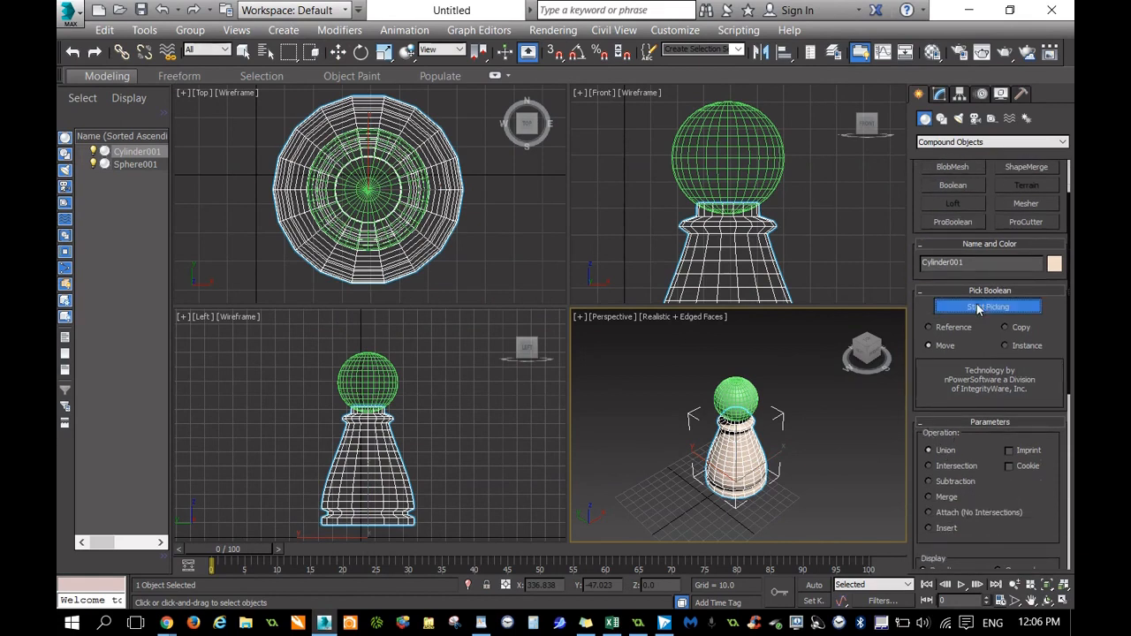
left_click(739, 392)
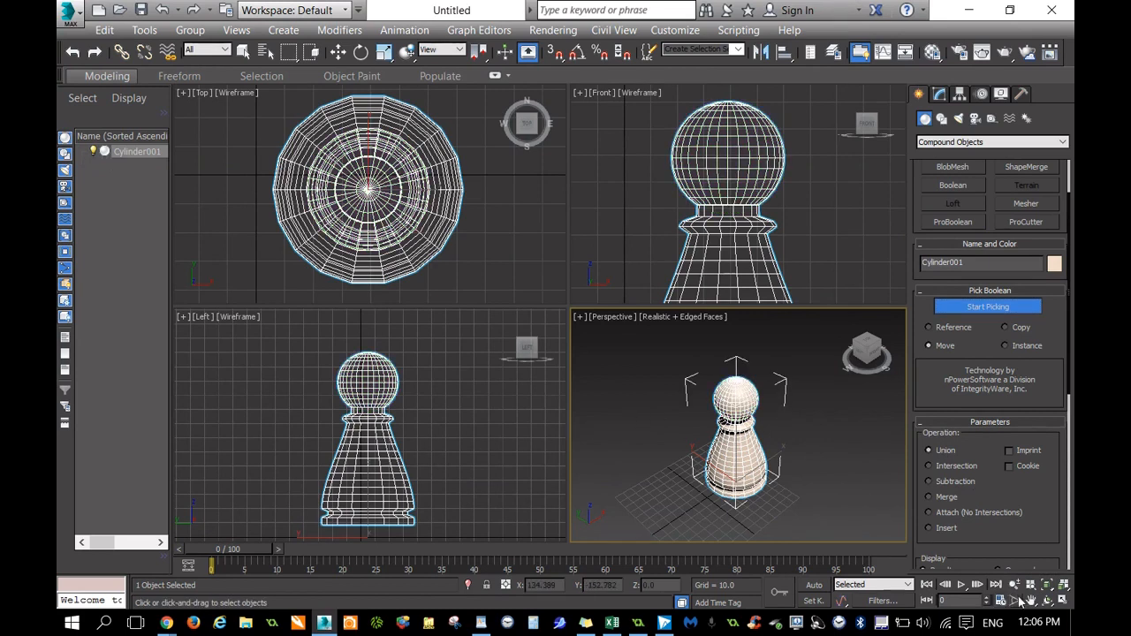
left_click(995, 309)
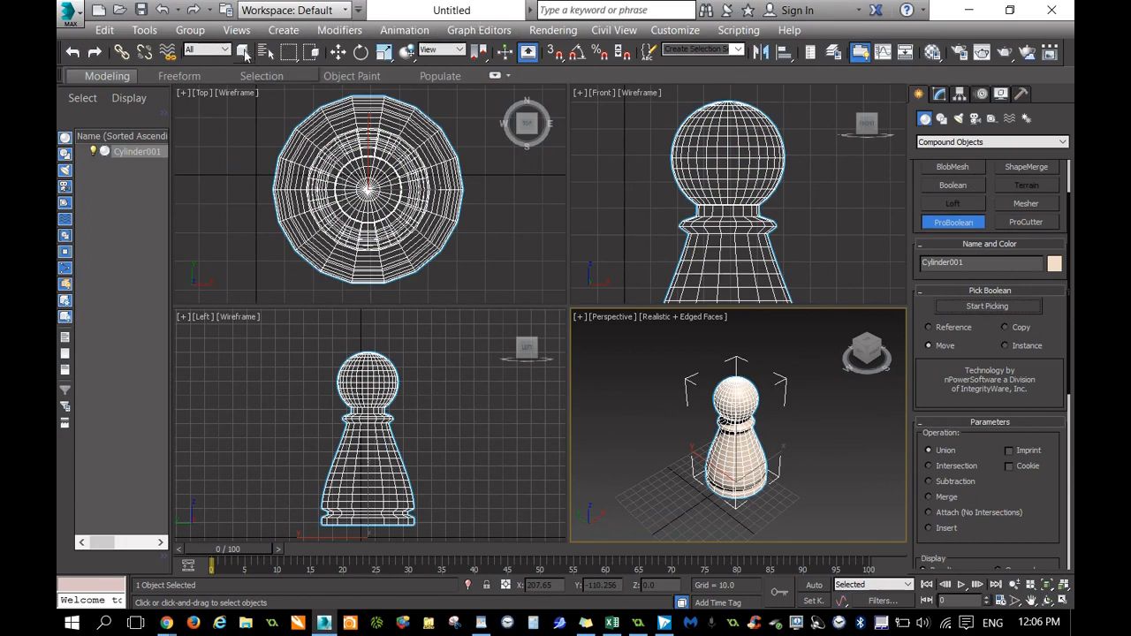
left_click(243, 52)
left_click(463, 446)
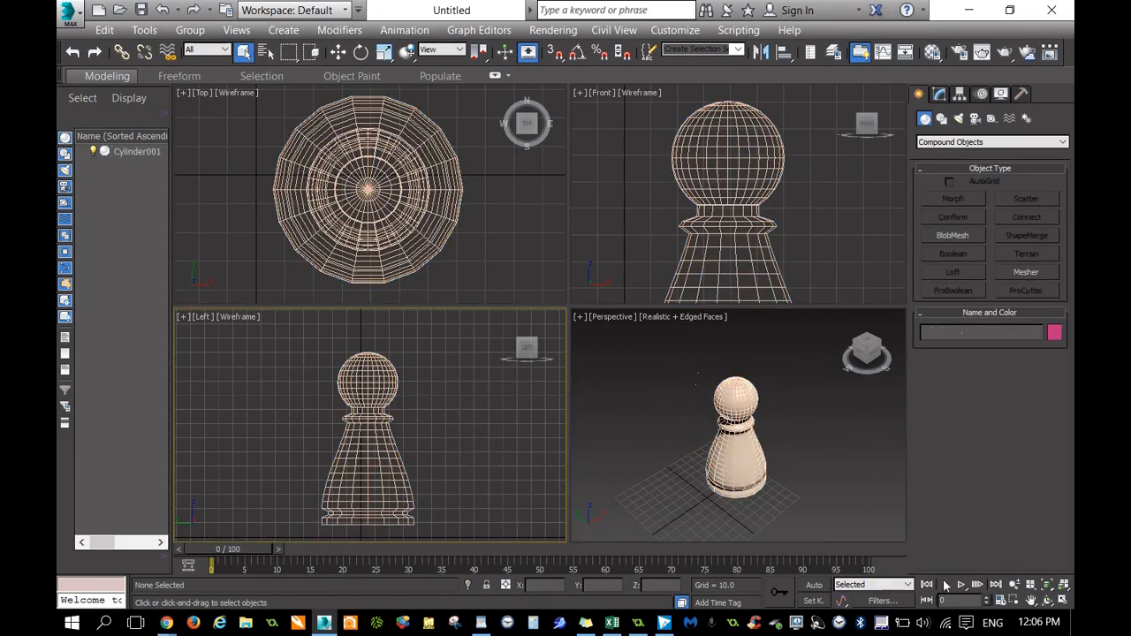
Step: Examine the joint between head and neck in the maximized Left viewport and the whole pawn in the Perspective viewport
left_click(1062, 600)
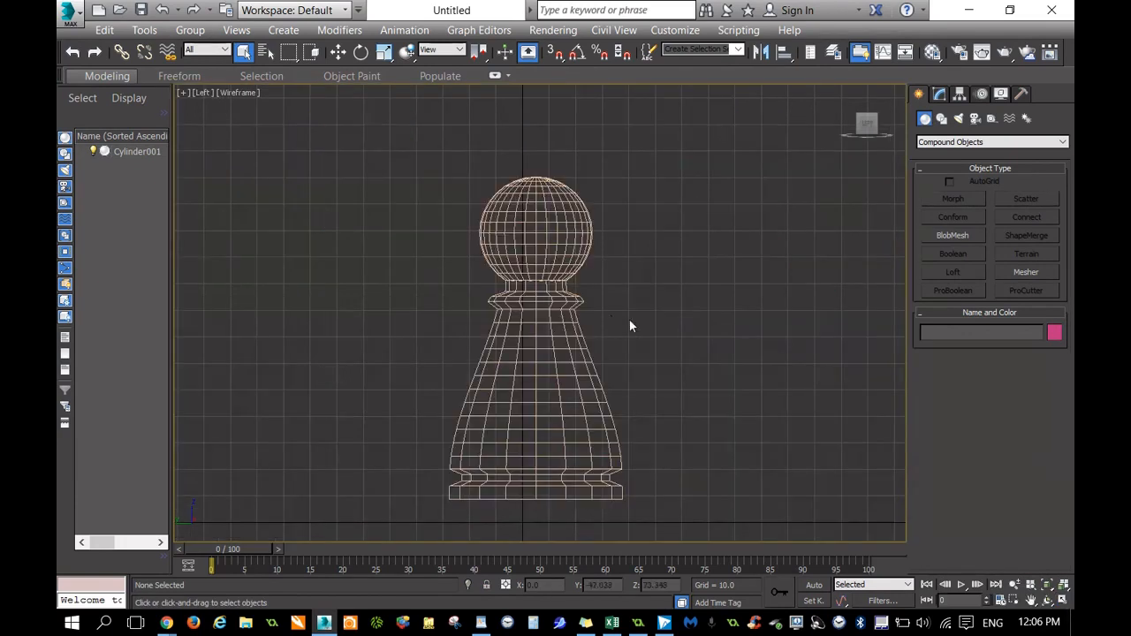
left_click(1030, 600)
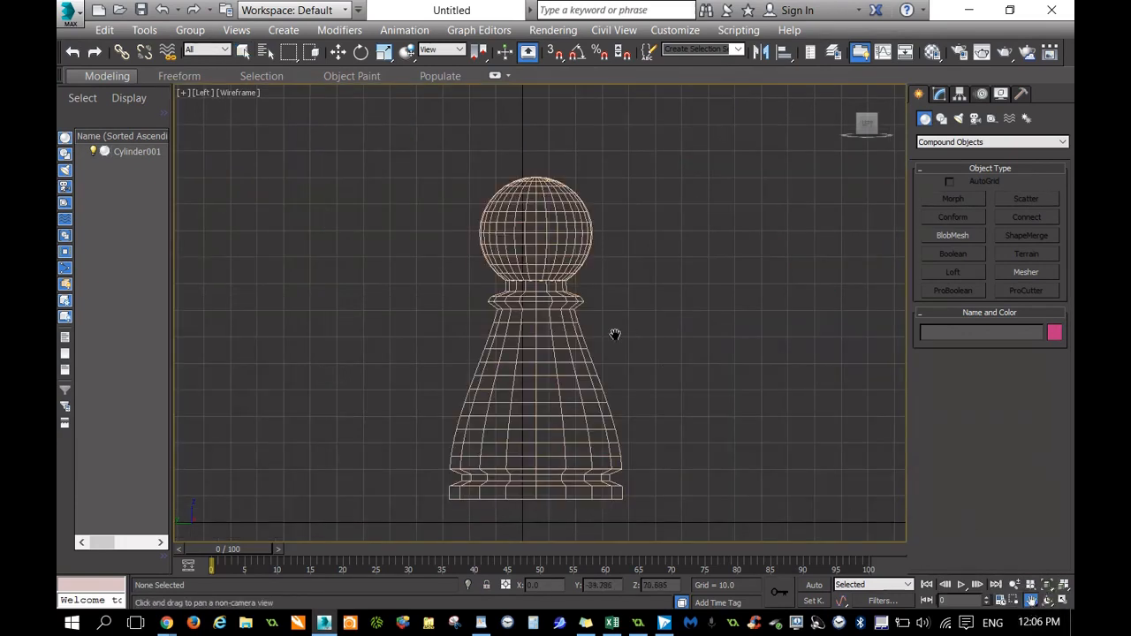
scroll(566, 292, "up", 5)
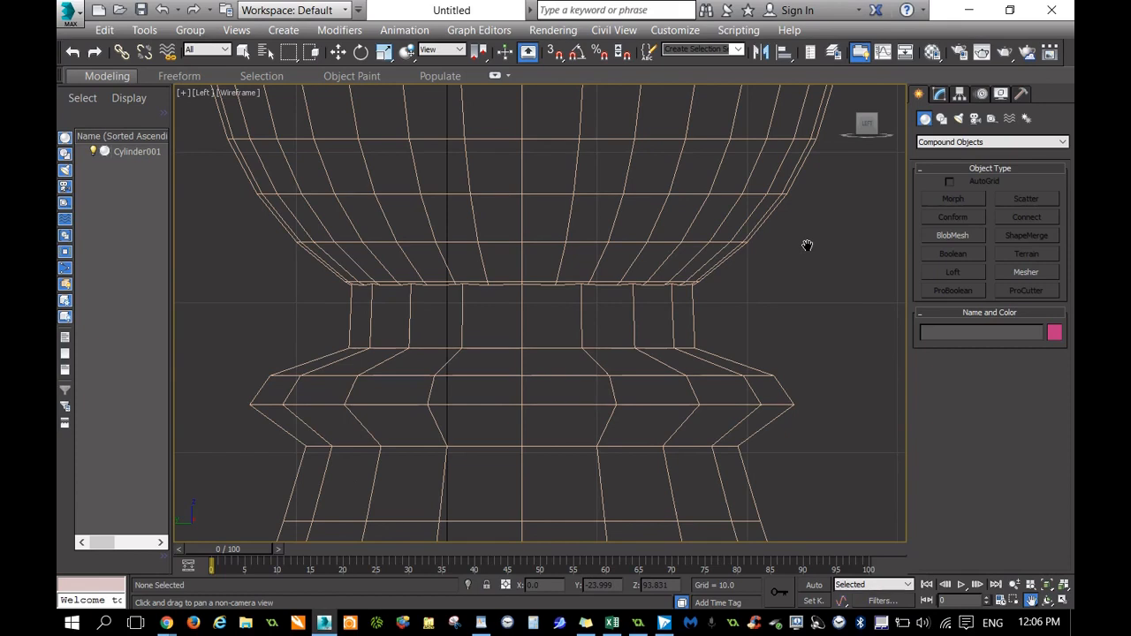
scroll(795, 294, "down", 5)
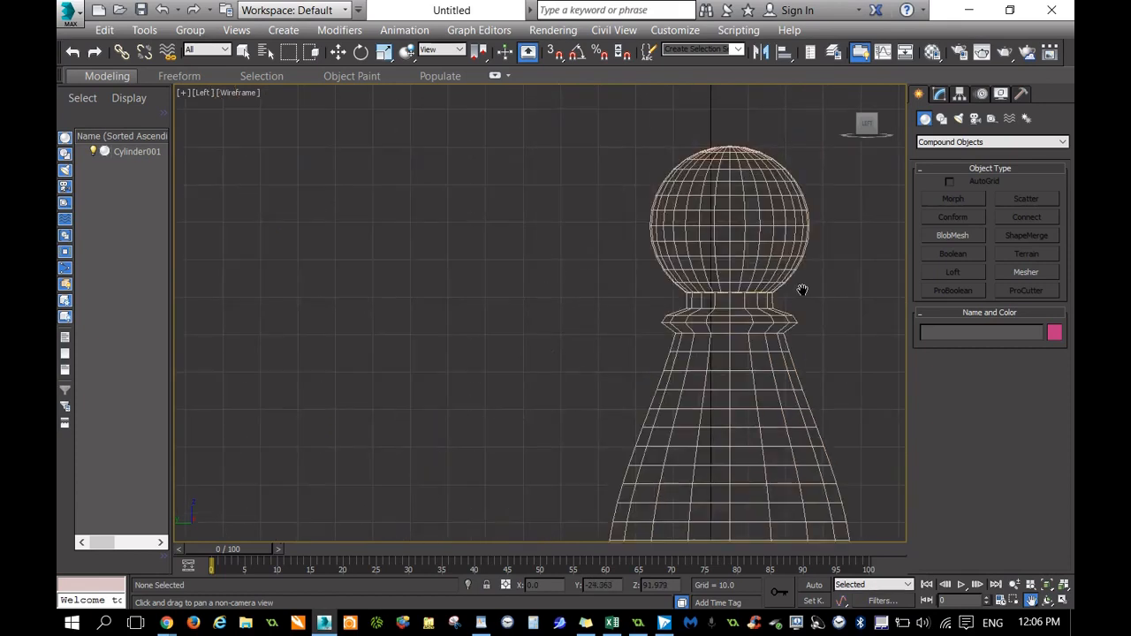
scroll(350, 235, "down", 5)
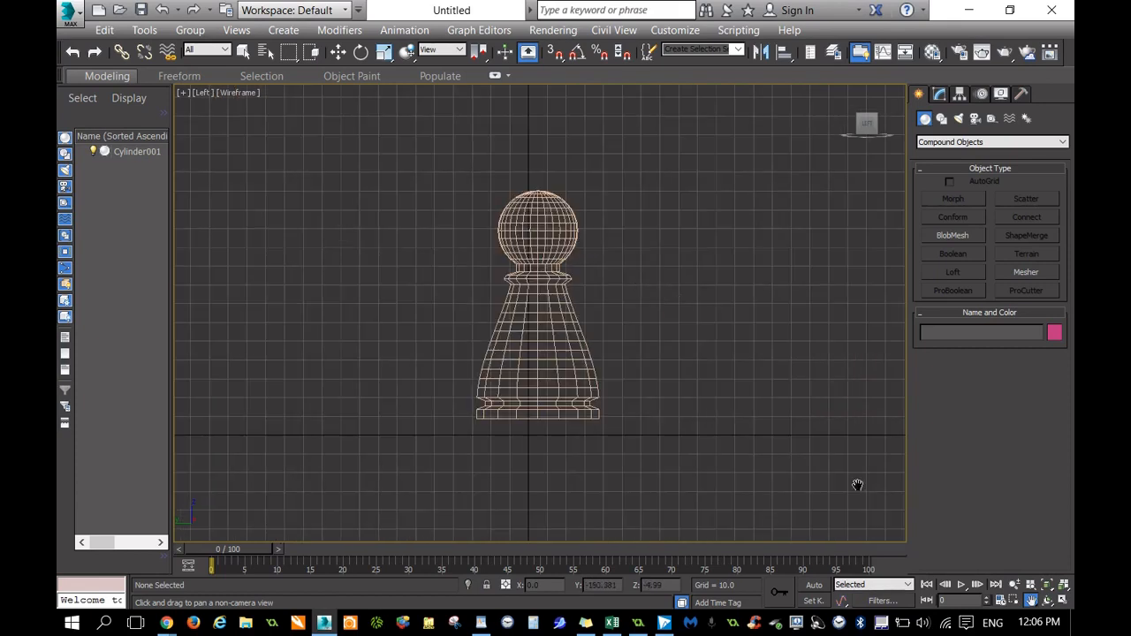
left_click(1063, 600)
left_click(809, 442)
left_click_drag(808, 463, 823, 449)
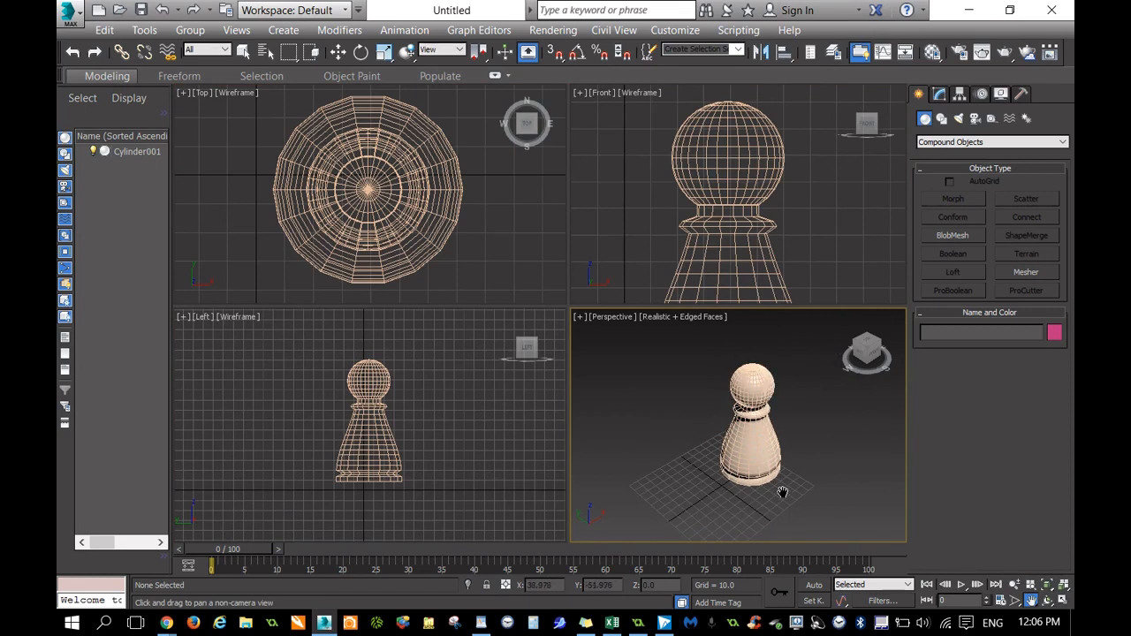
Step: Save the scene as a 3ds Max file in the scenes folder, named with the author's surname followed by "Pawn 01"
left_click(70, 14)
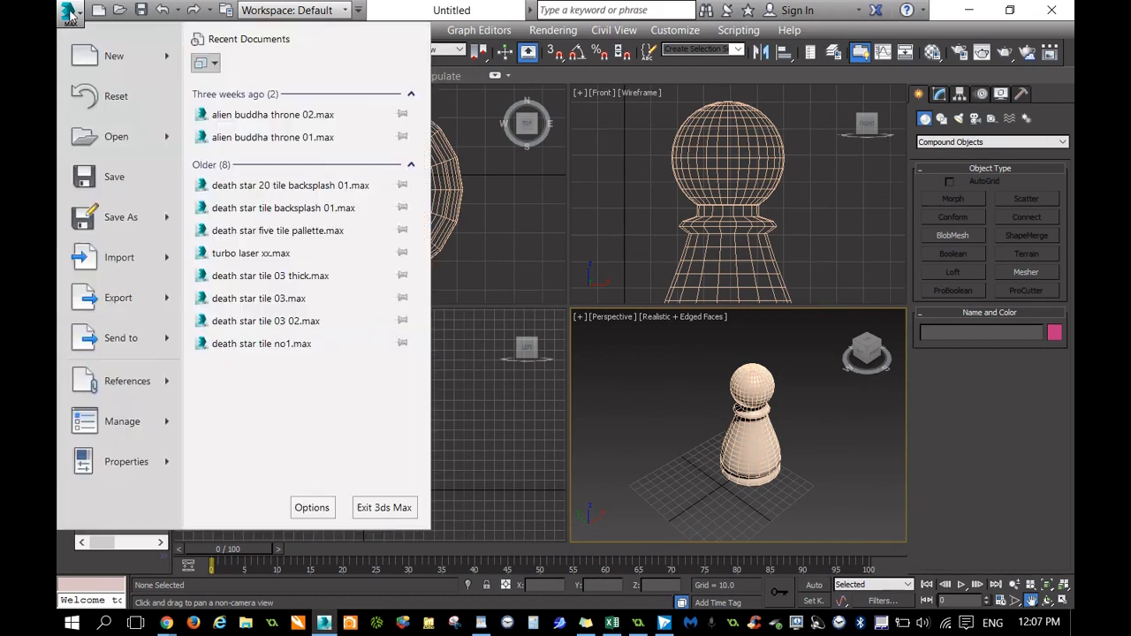
left_click(113, 213)
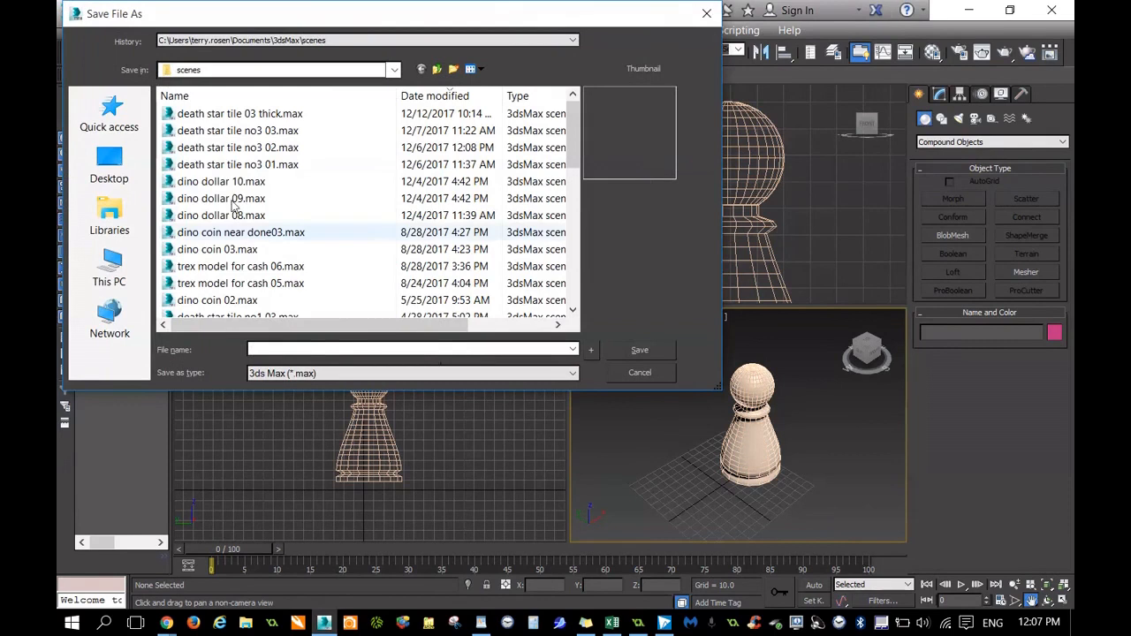
left_click(270, 351)
type("Rosen Pawn 01")
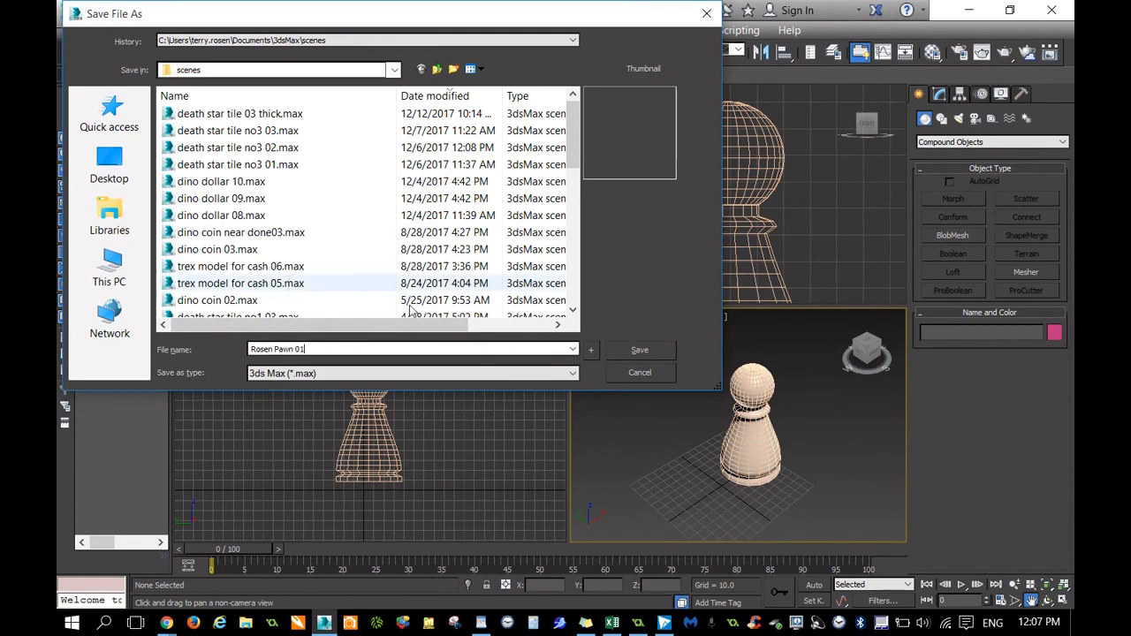
left_click(640, 351)
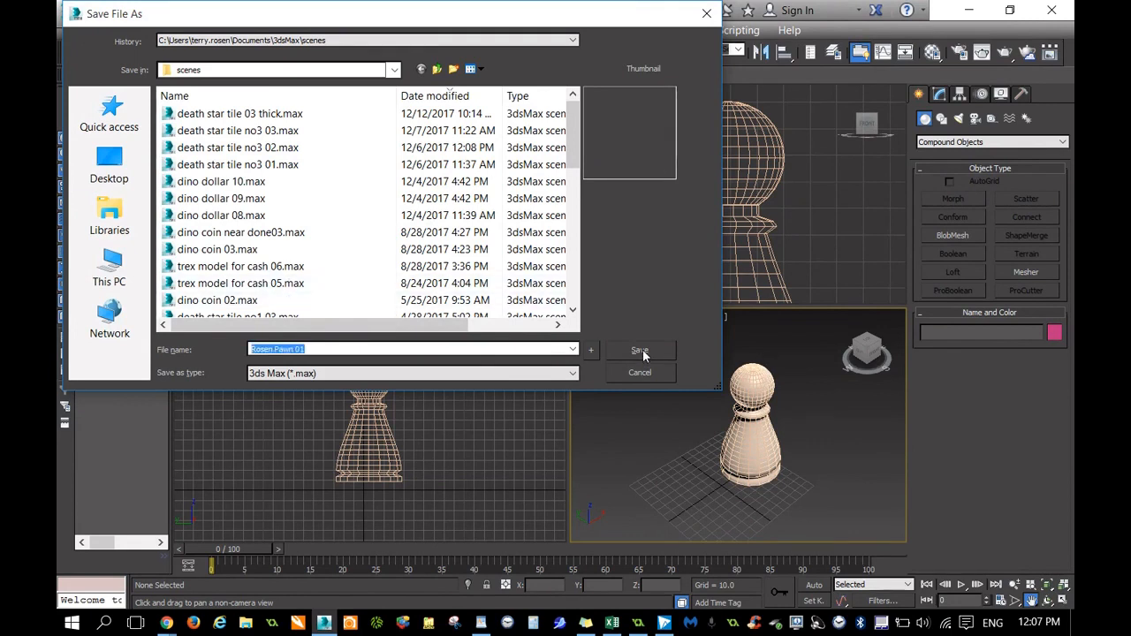